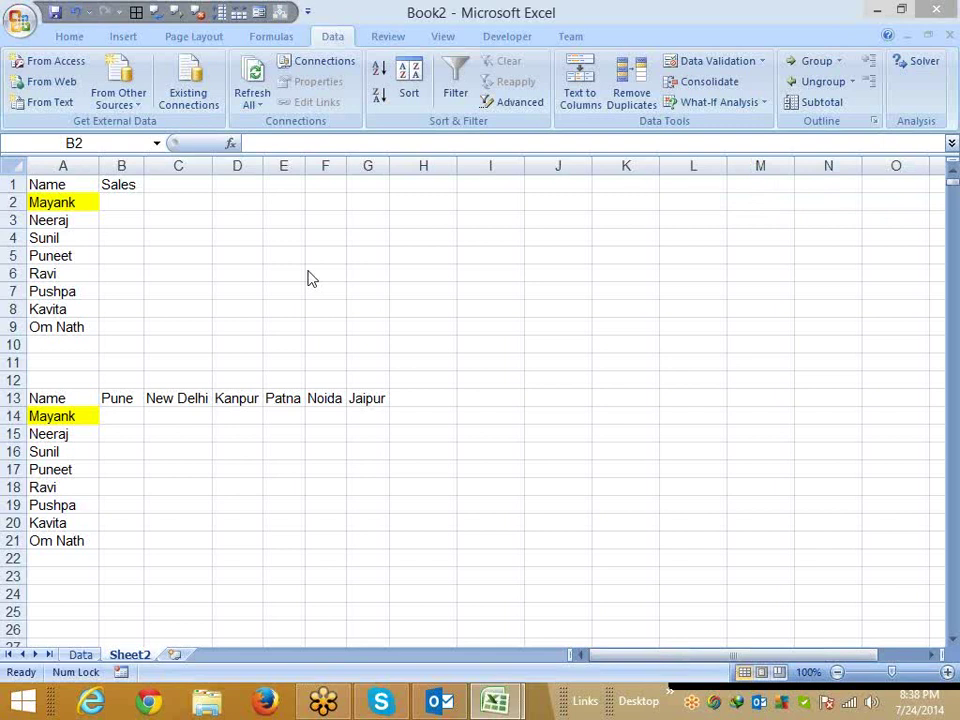
- Review the Name column on the Data sheet down to Ravi in B27
left_click(86, 665)
left_click(88, 658)
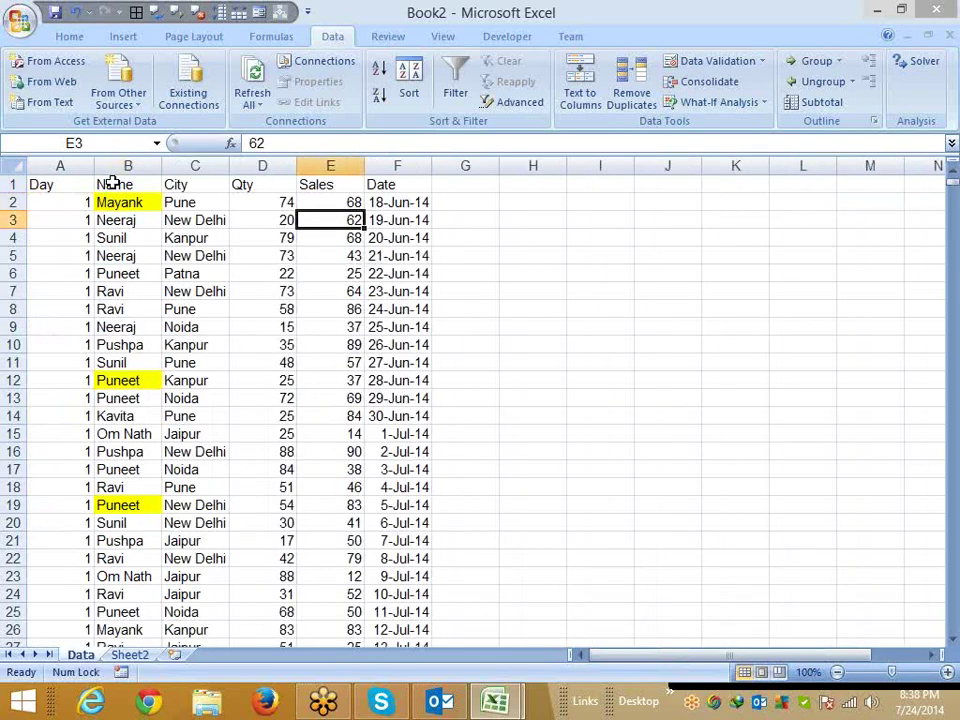
left_click(113, 184)
key("ctrl+shift+Down")
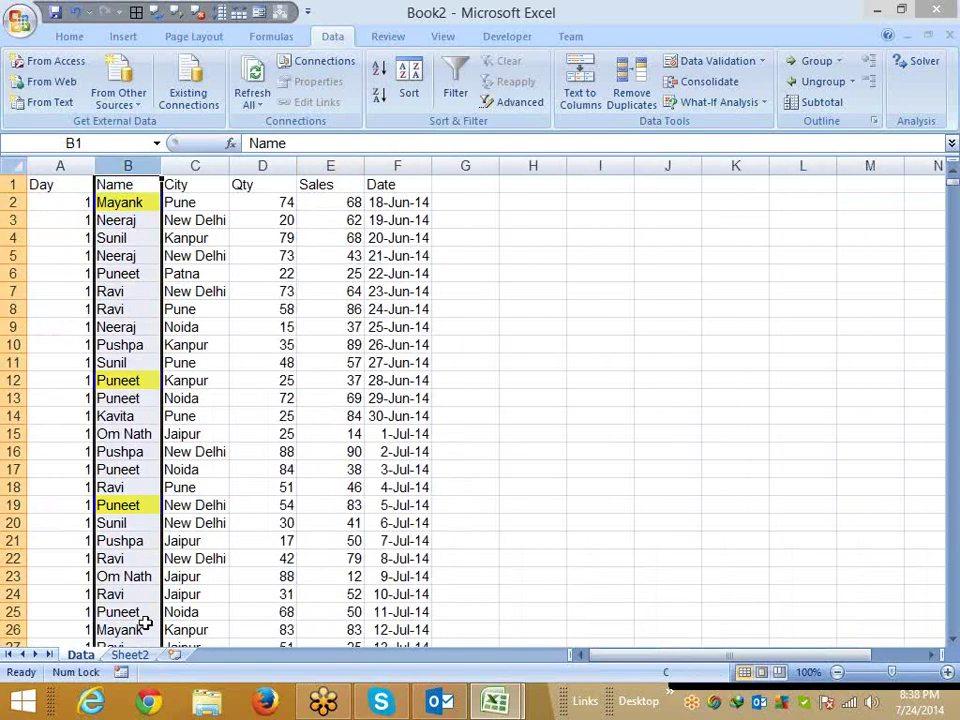
left_click(124, 646)
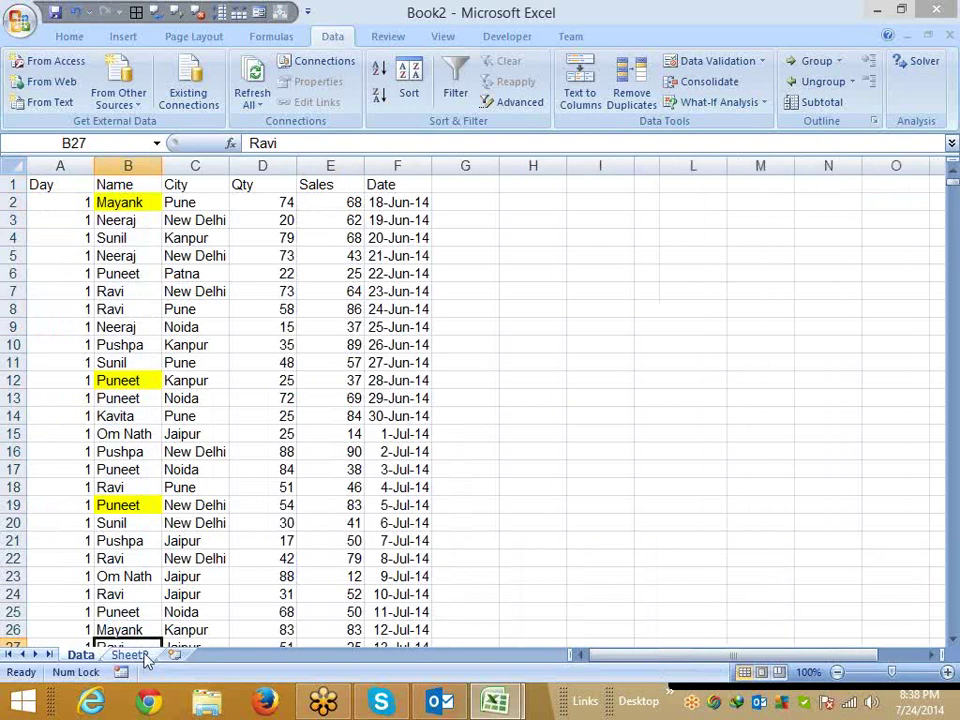
- Compare Sheet2's names Mayank through Om Nath, then return to the Data sheet's Sales column
left_click(129, 655)
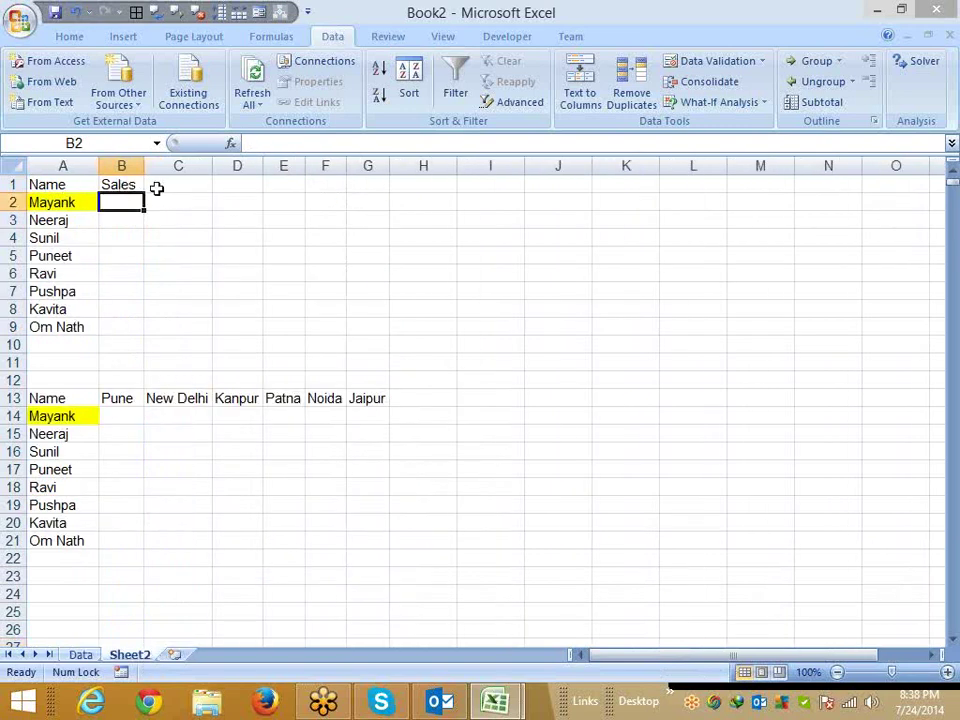
left_click_drag(52, 203, 55, 326)
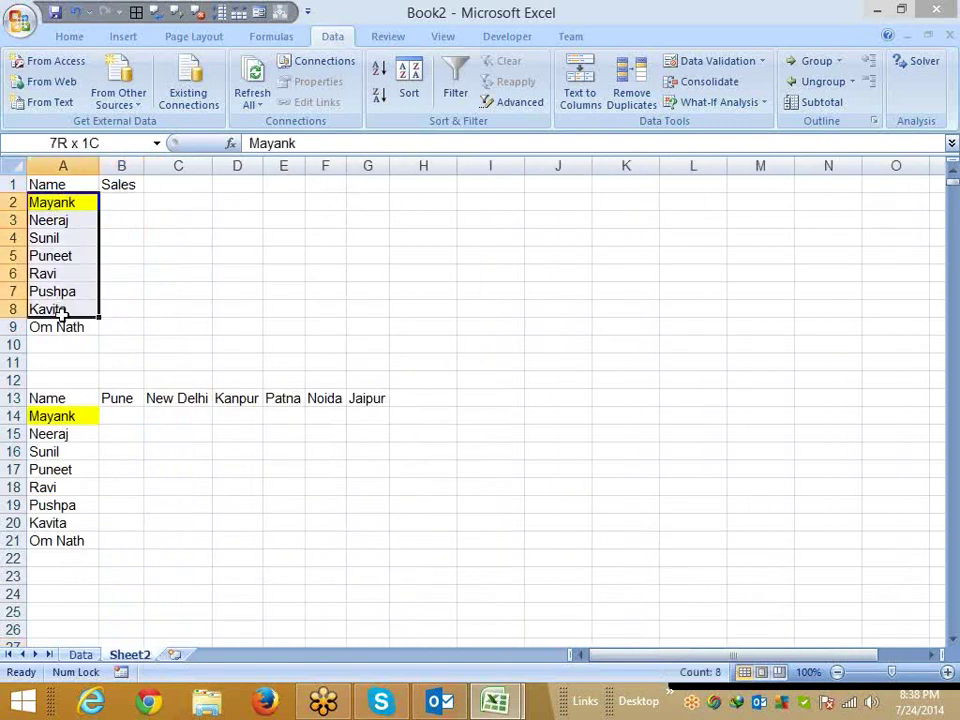
left_click(110, 200)
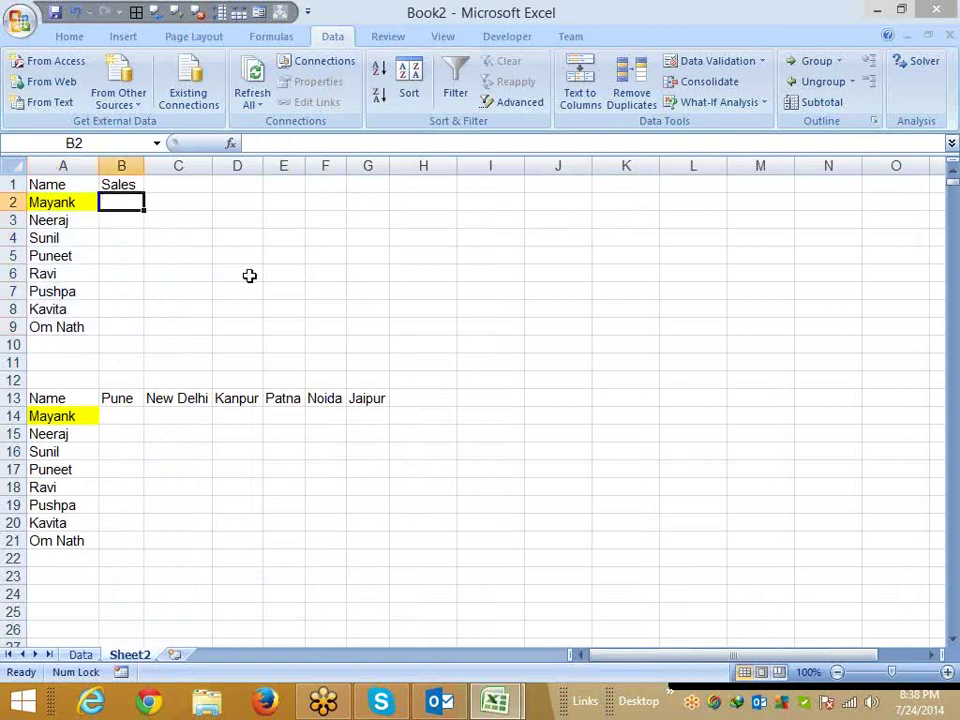
key("Return")
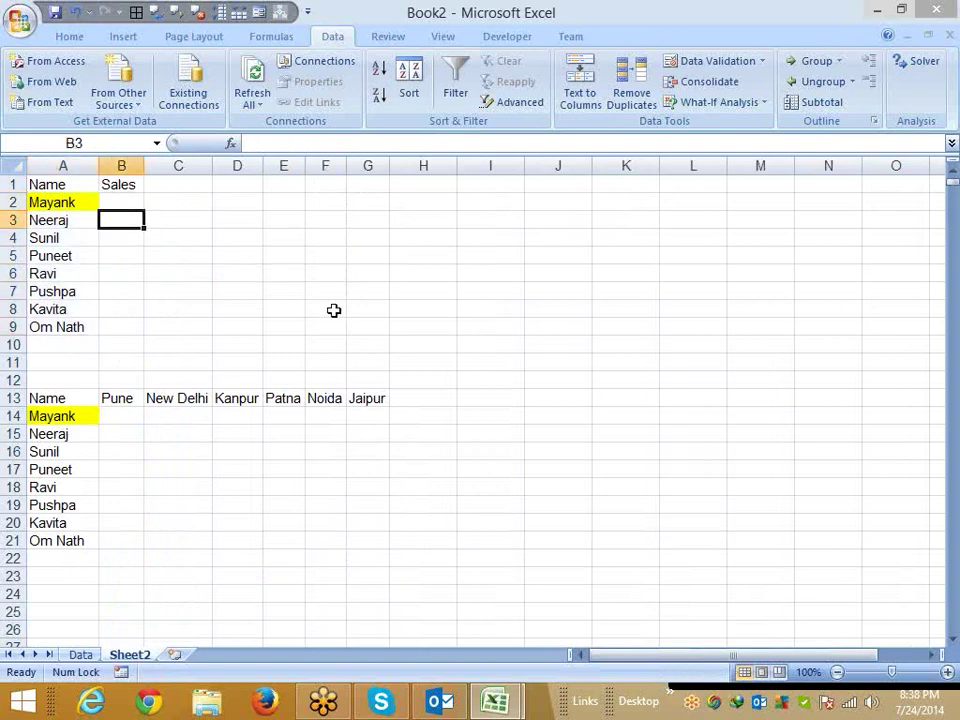
key("ctrl+Page_Up")
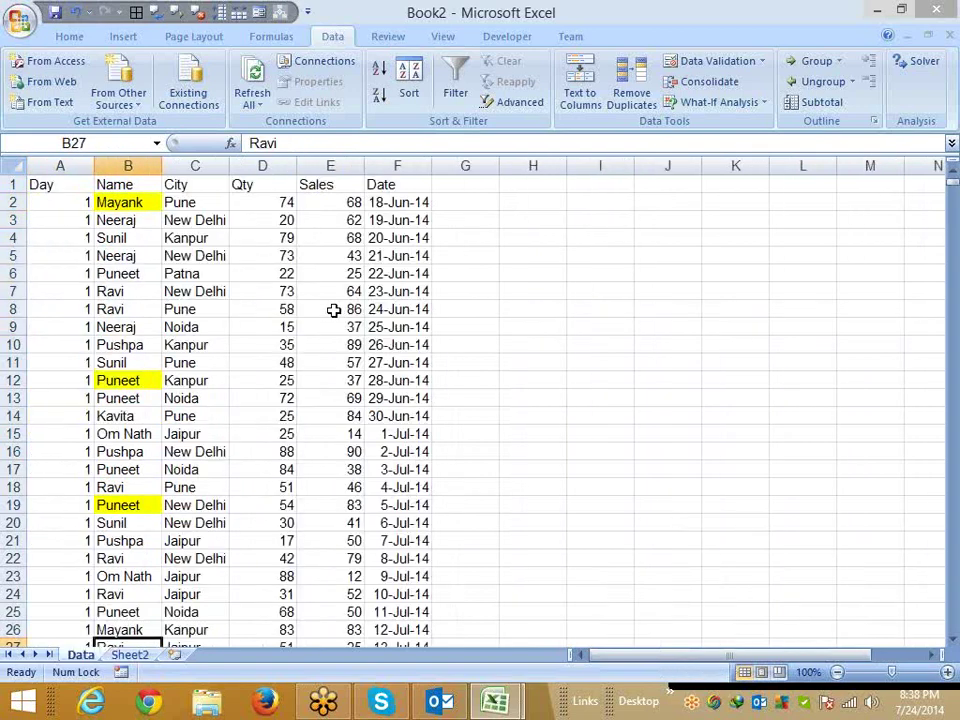
key("Right")
key("Right")
key("Right")
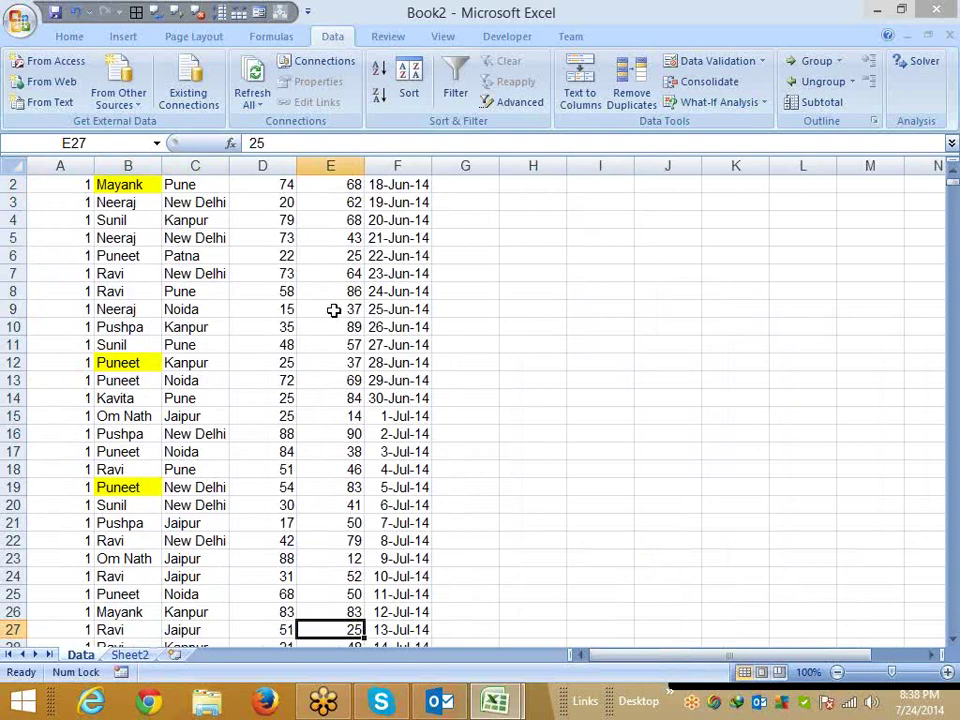
- In Sheet2's first Sales cell, build a SUMIF over Data column B summing column E, returning 30760
type("25")
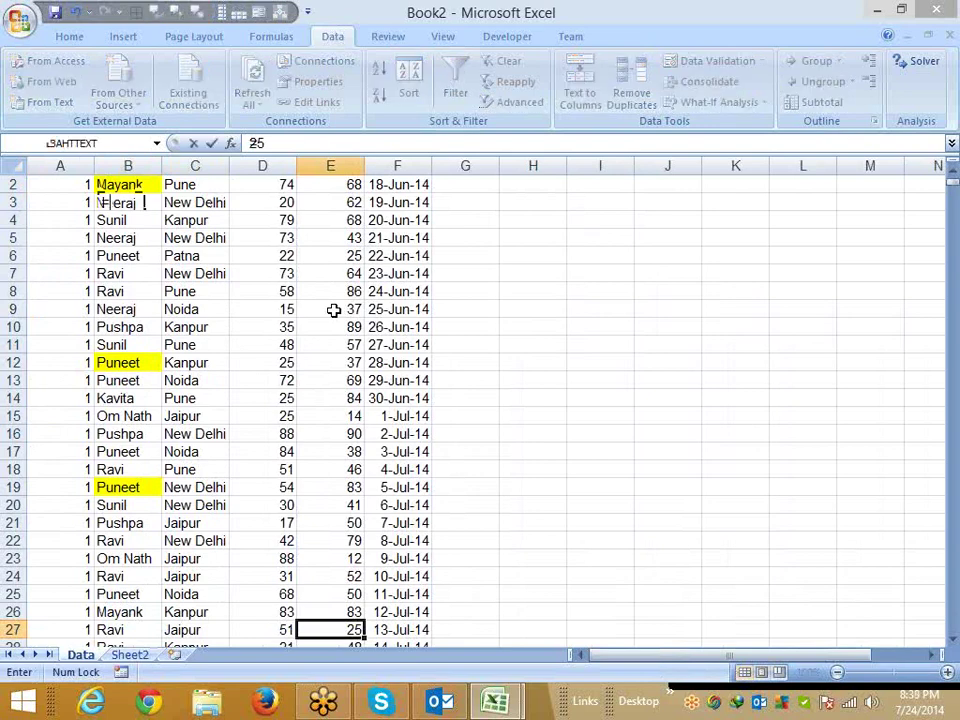
type("s")
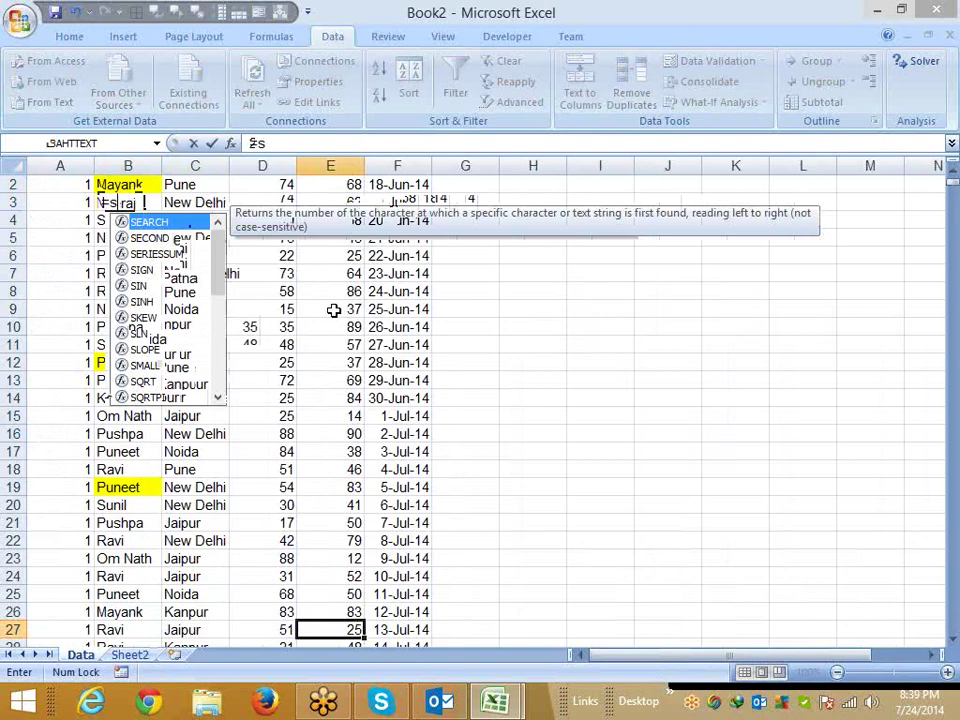
type("um")
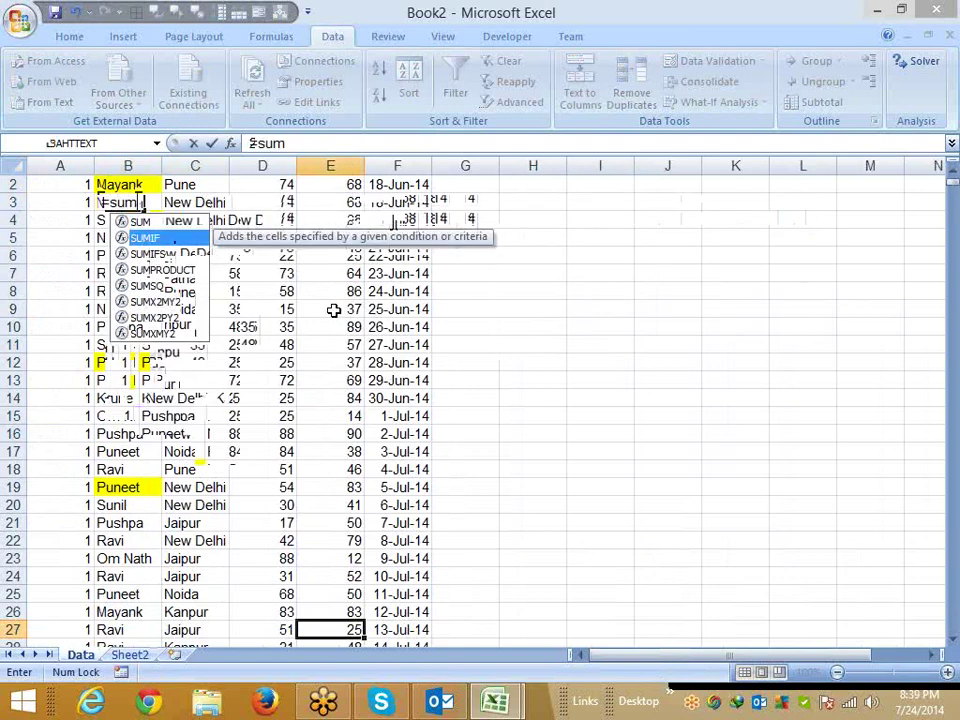
key("Tab")
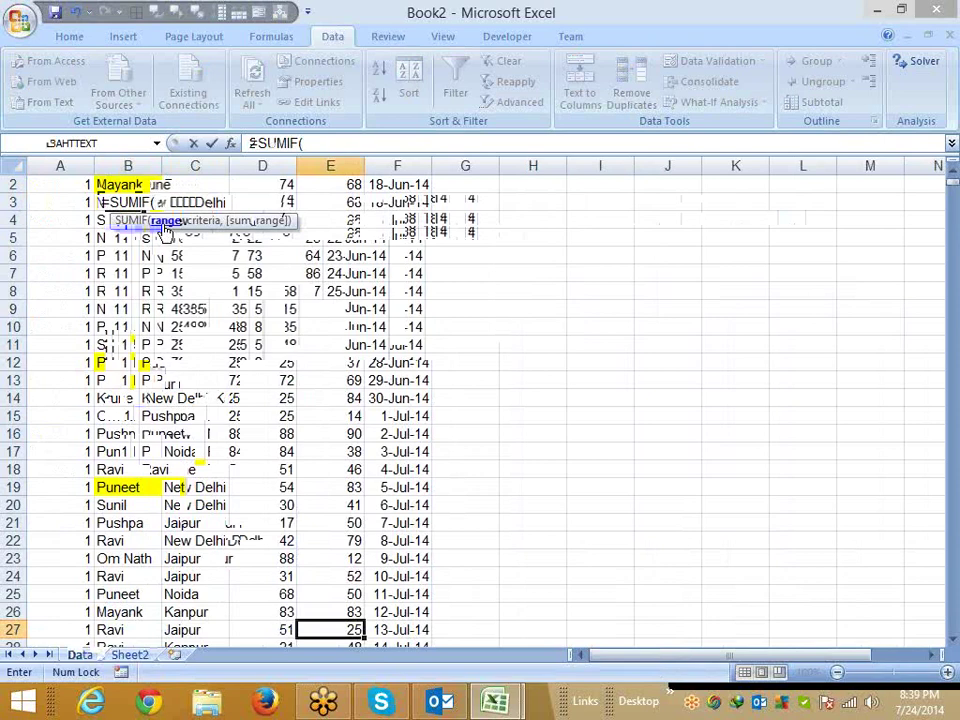
left_click(51, 202)
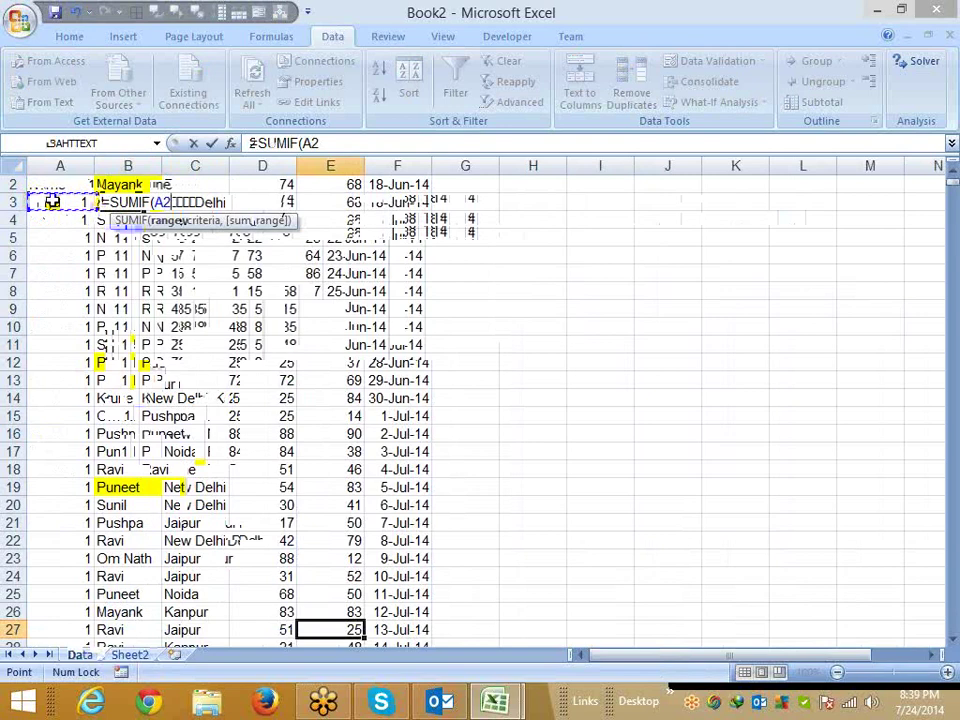
type(",")
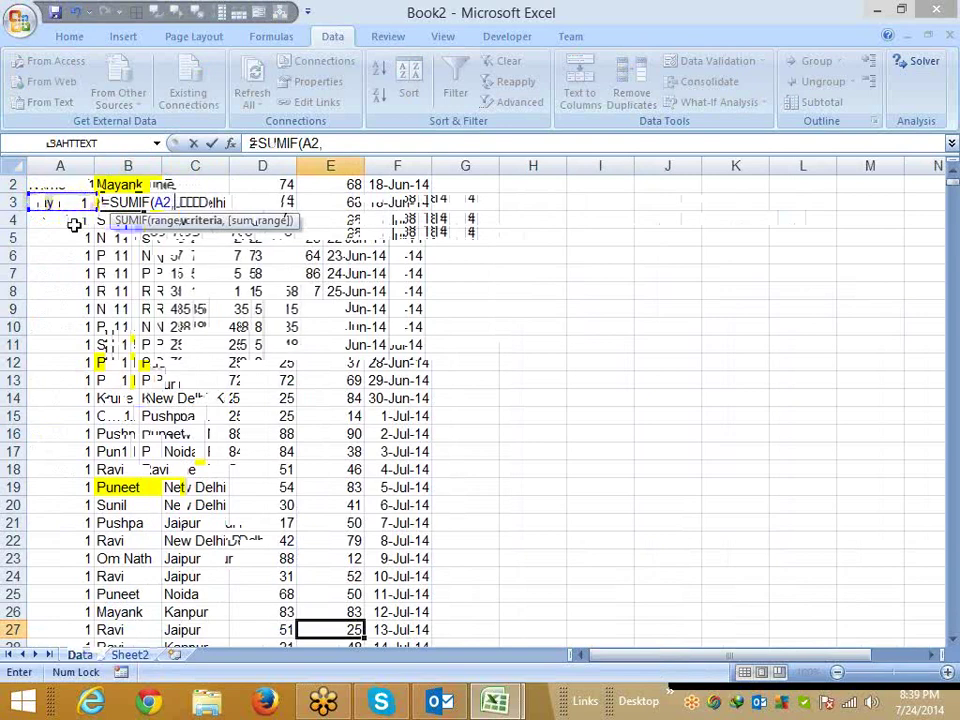
key("BackSpace")
key("BackSpace")
key("BackSpace")
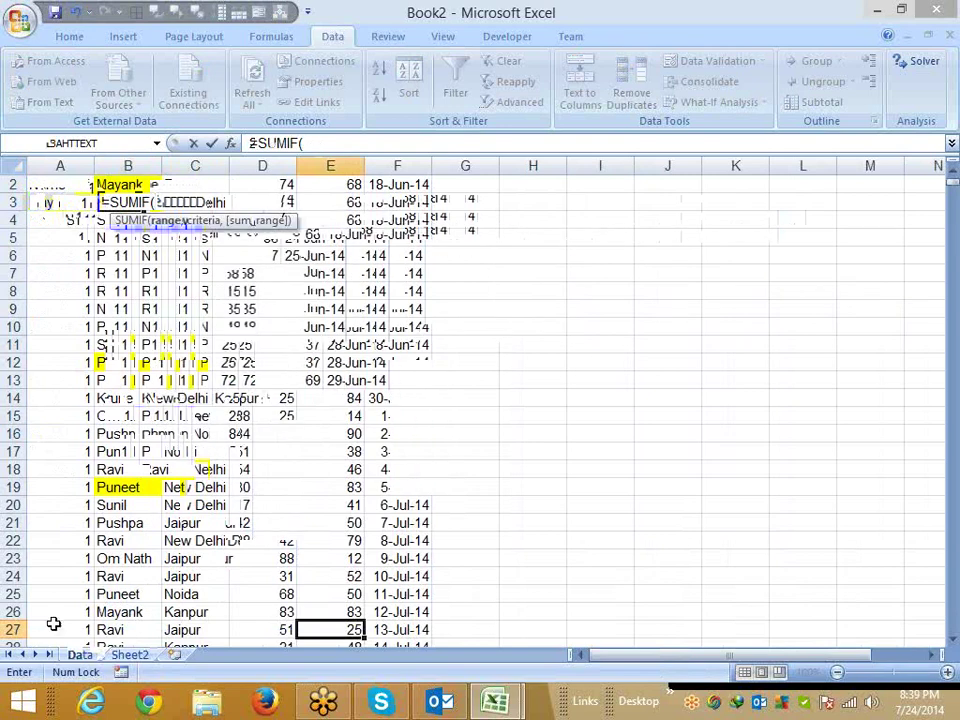
left_click(78, 655)
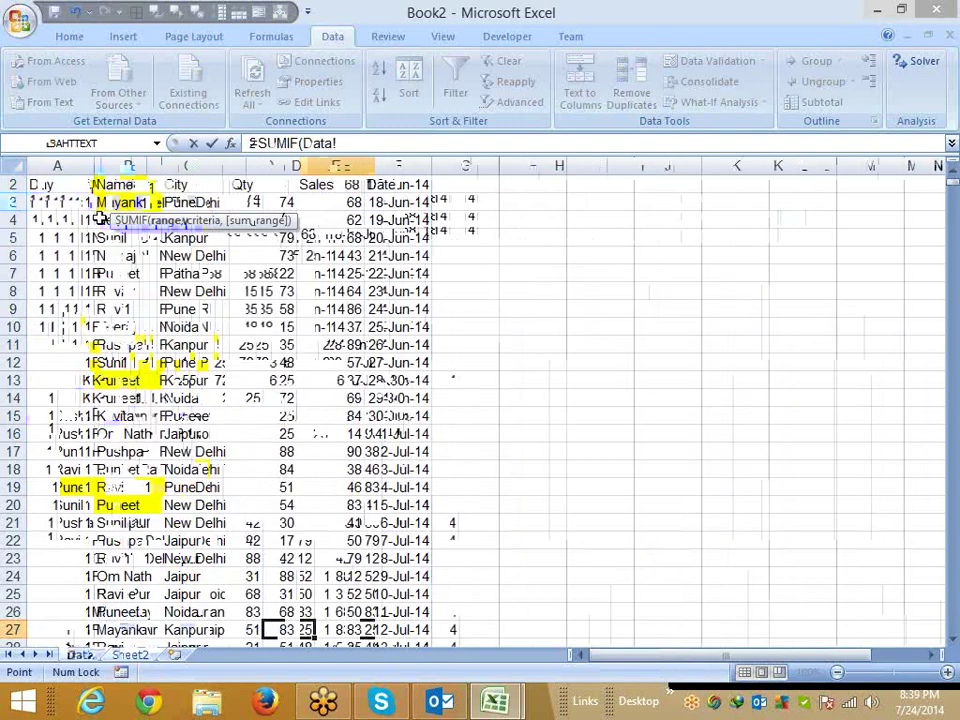
left_click(116, 166)
type(",  ,")
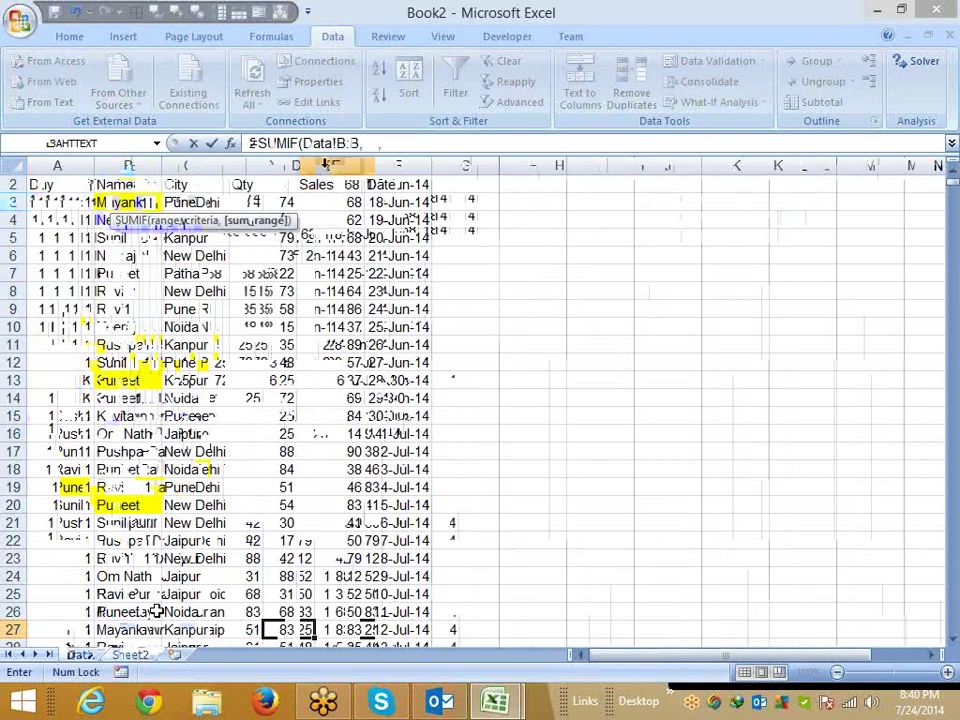
left_click(325, 165)
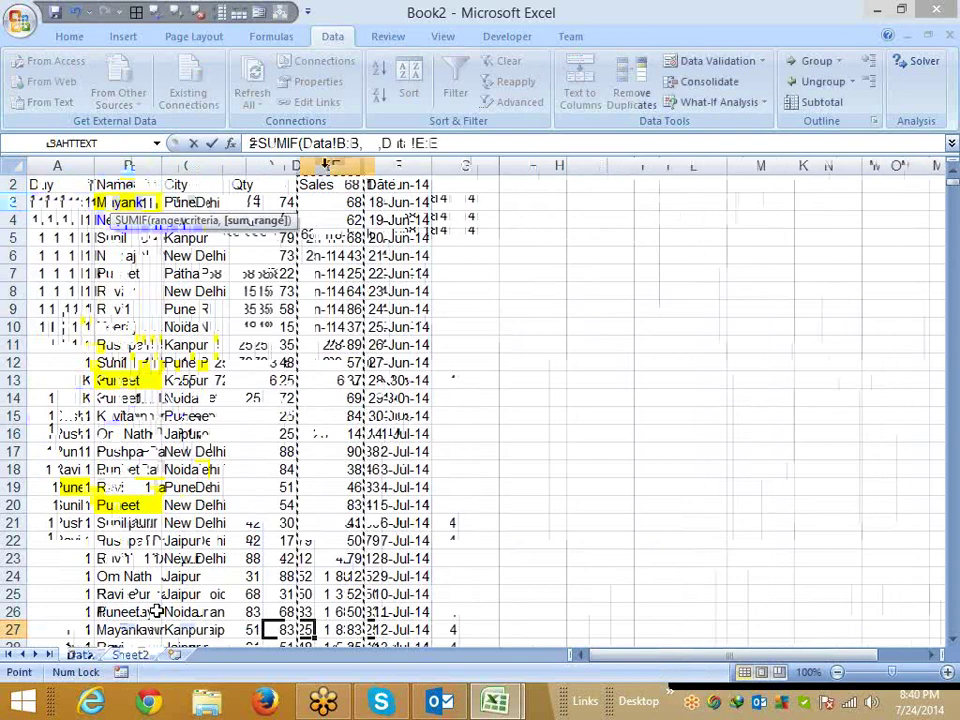
key("Return")
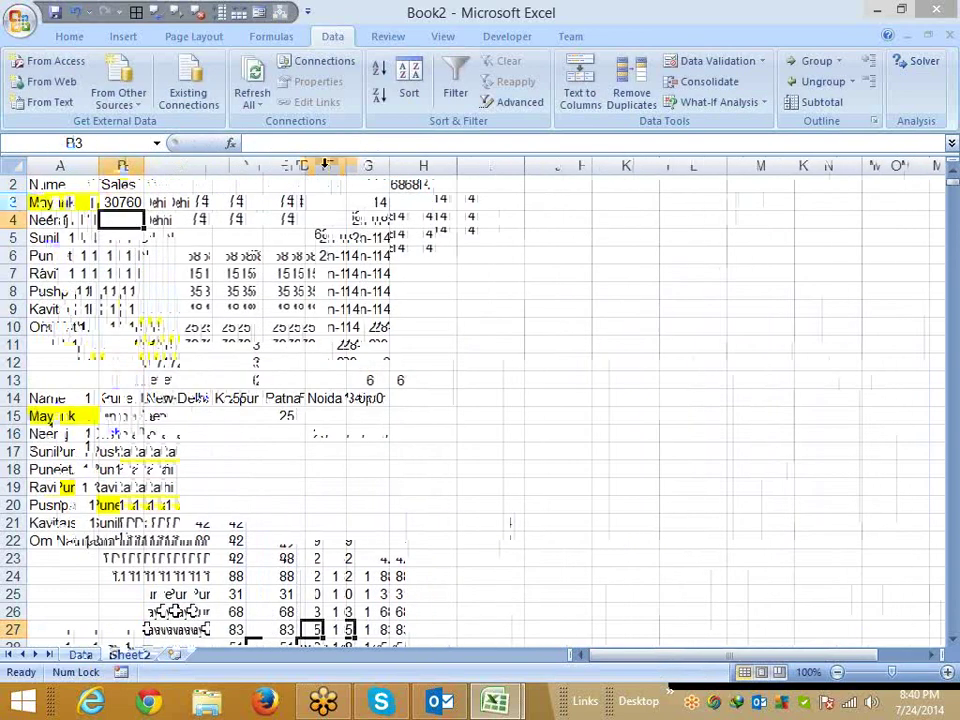
- Enter =SUMIF(Data!B:B,A2,Data!E:E) in B4 on Sheet2
type("=su")
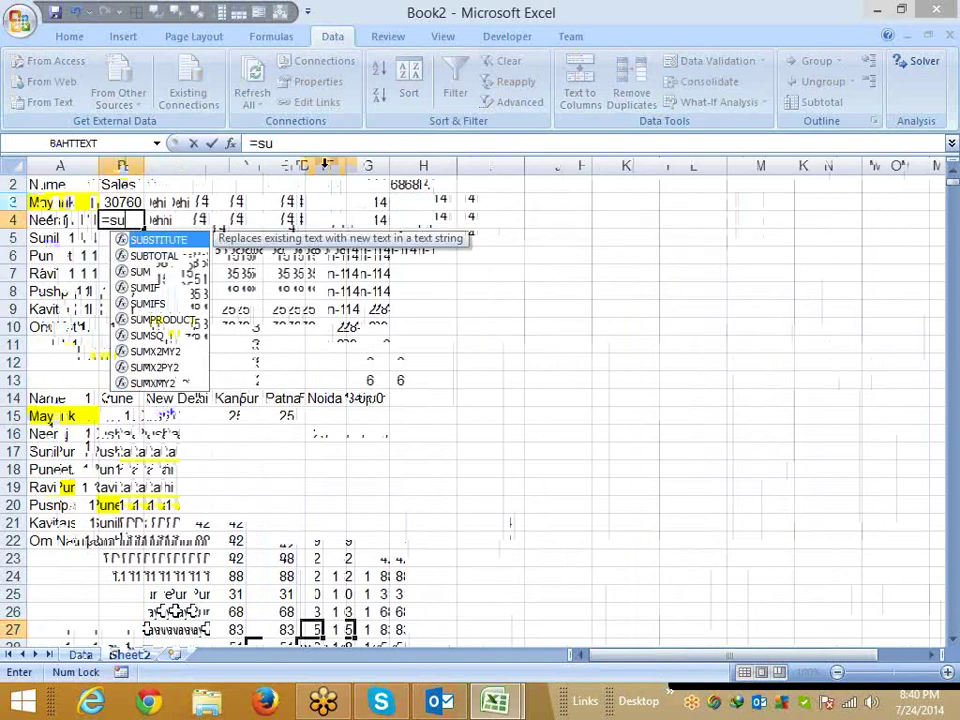
type("m")
key("Down")
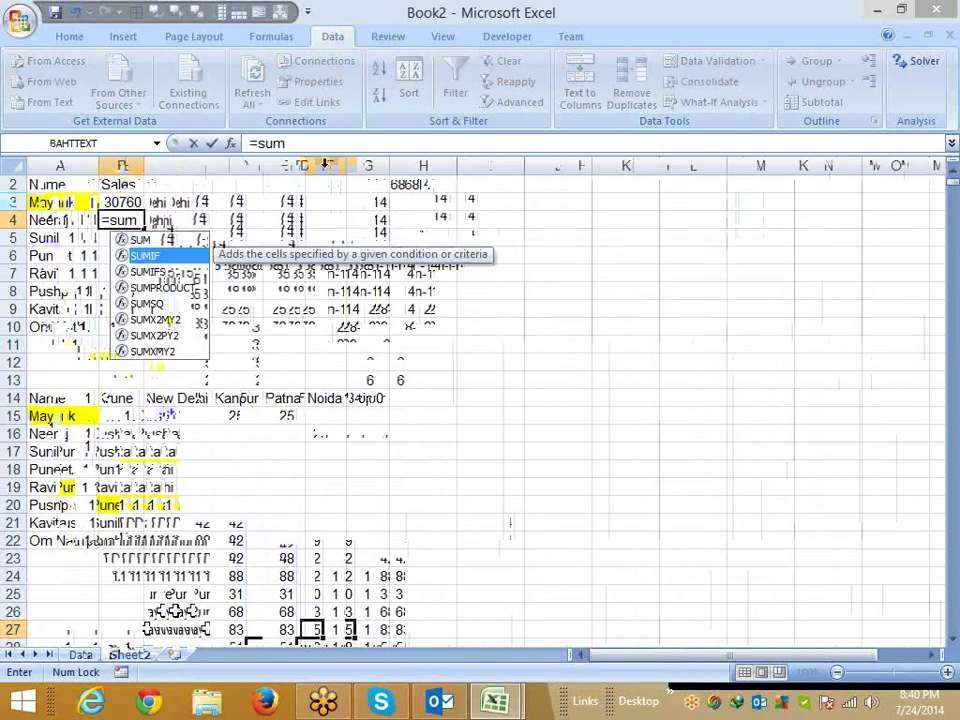
key("Tab")
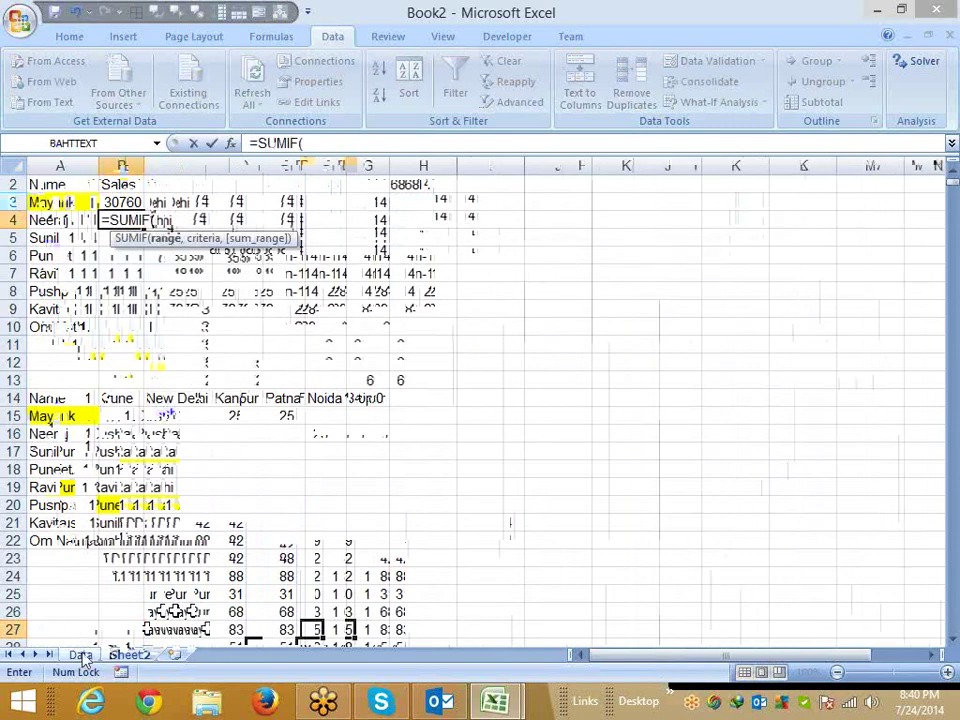
left_click(83, 655)
left_click(141, 162)
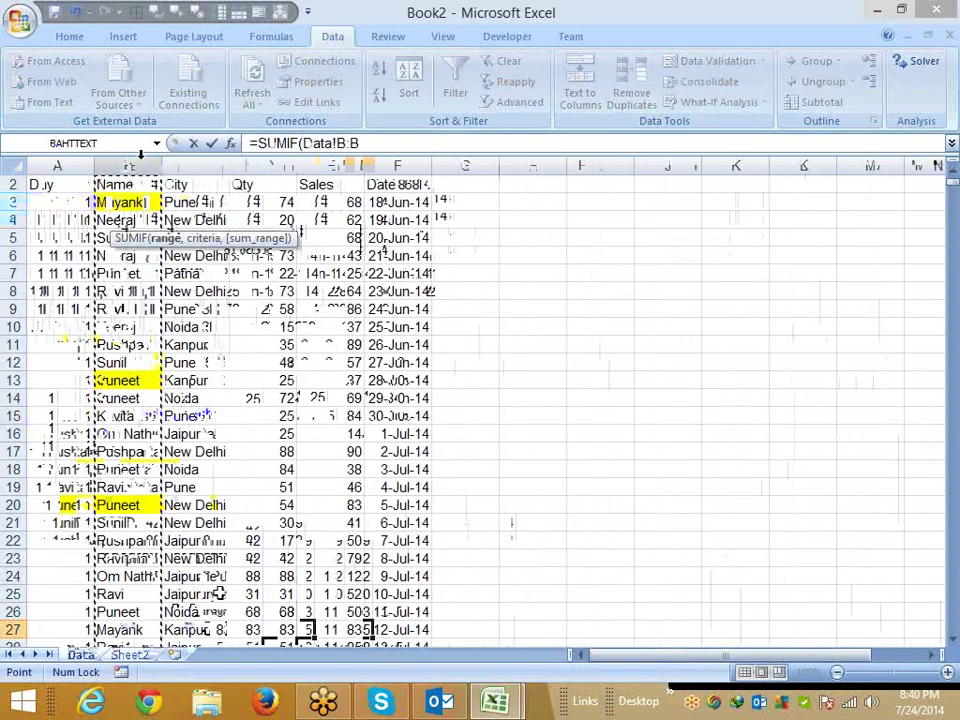
type(",")
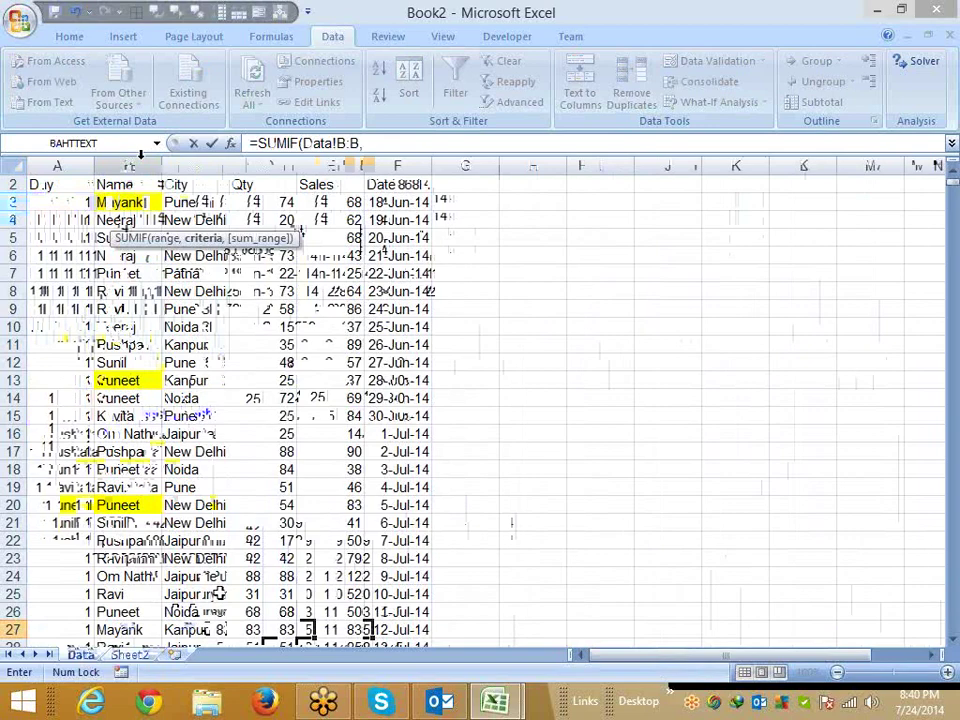
type("a2,")
left_click(129, 655)
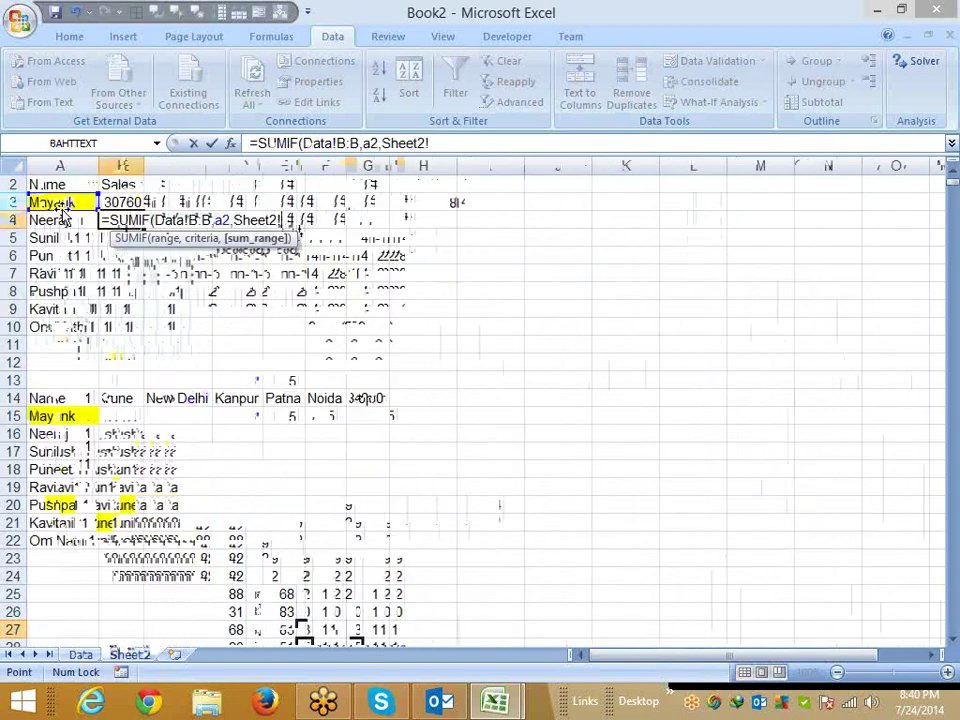
left_click(80, 655)
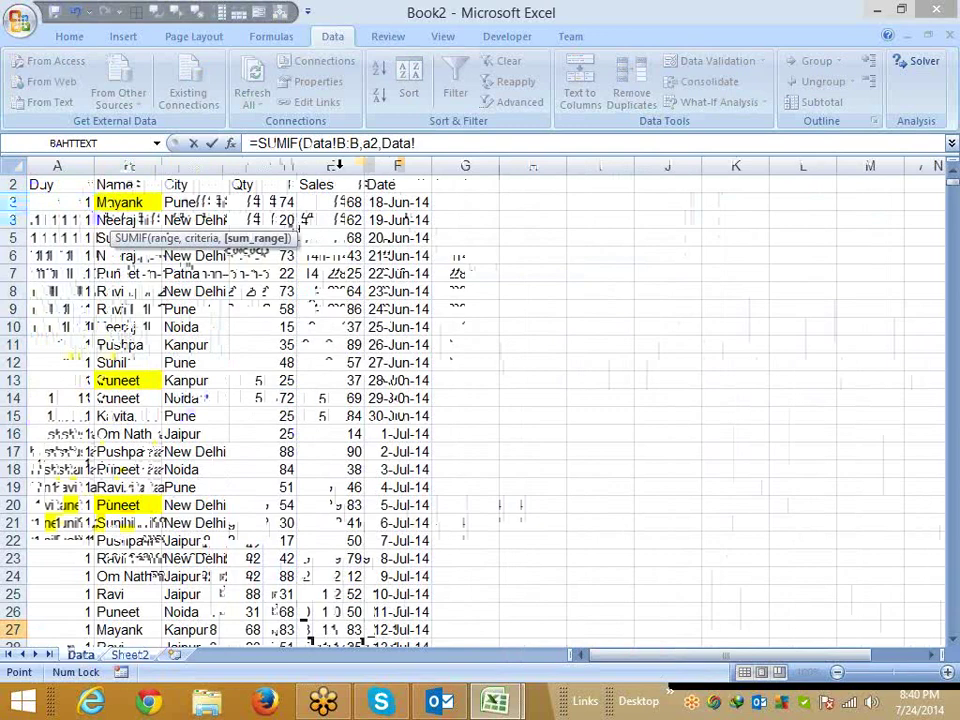
left_click(339, 165)
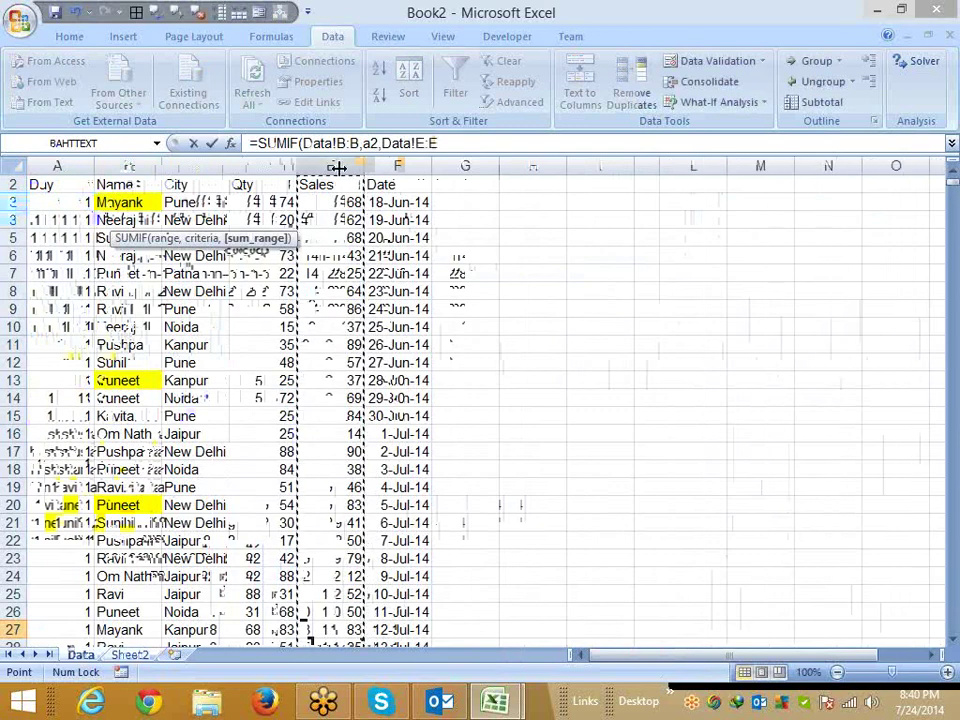
key("Return")
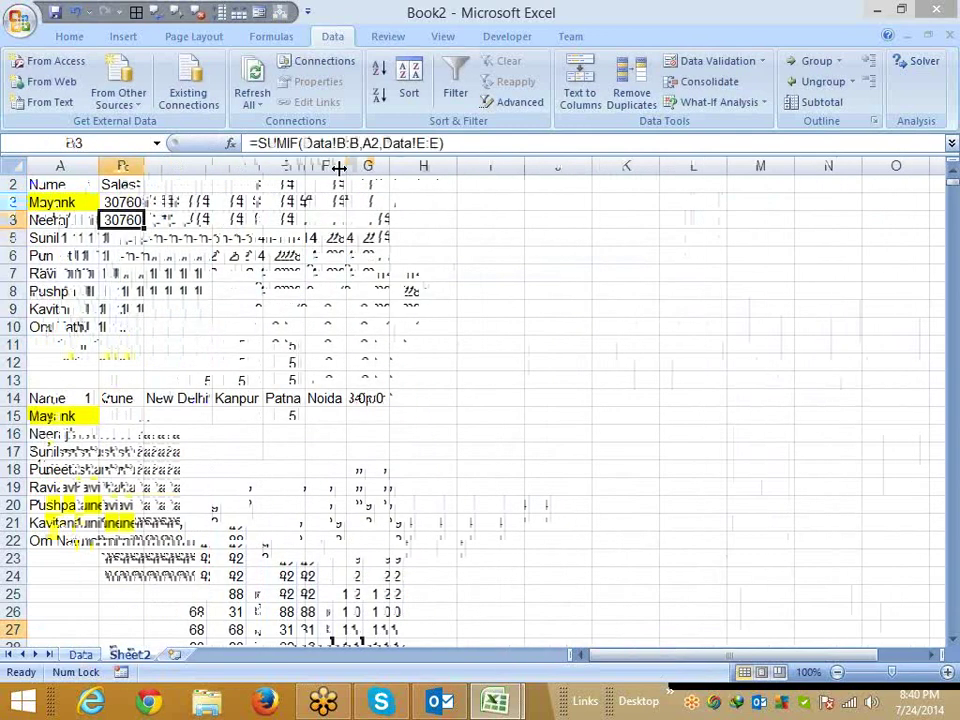
- Review and reconfirm B3's sales SUMIF formula
key("F2")
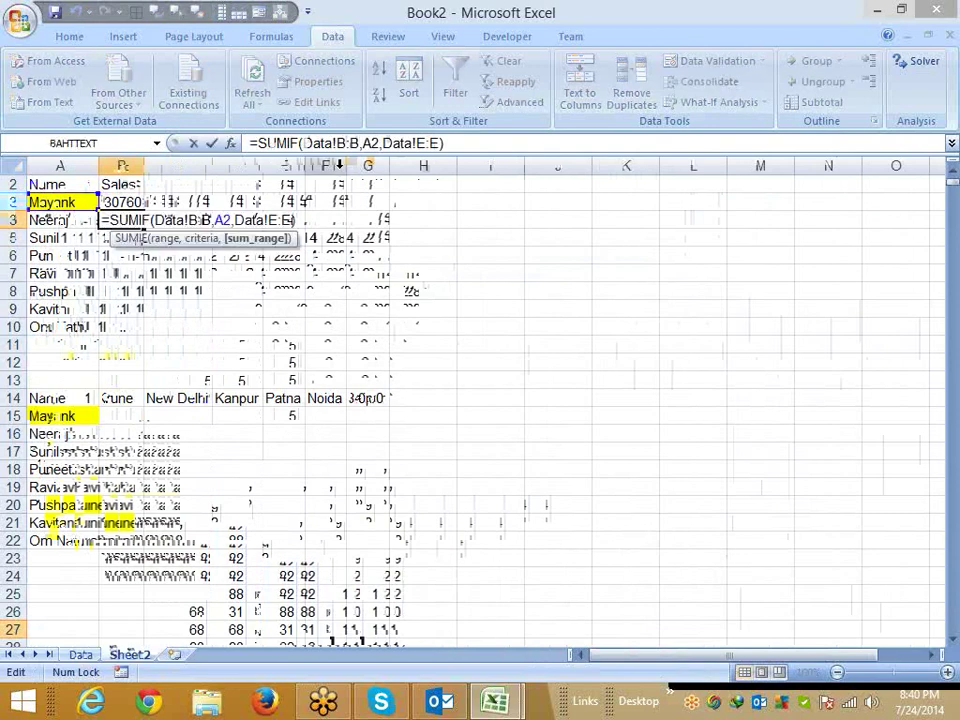
key("Left")
key("Left")
key("Left")
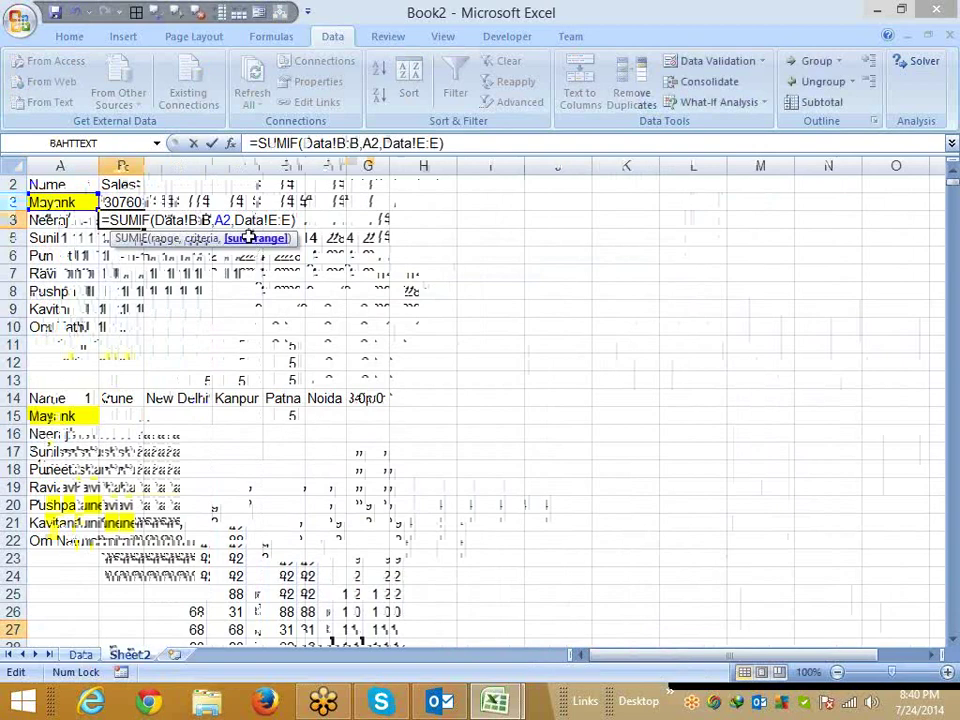
key("Return")
key("Up")
- Fill the sales SUMIF formula down B3:B10 with Ctrl+D
key("Left")
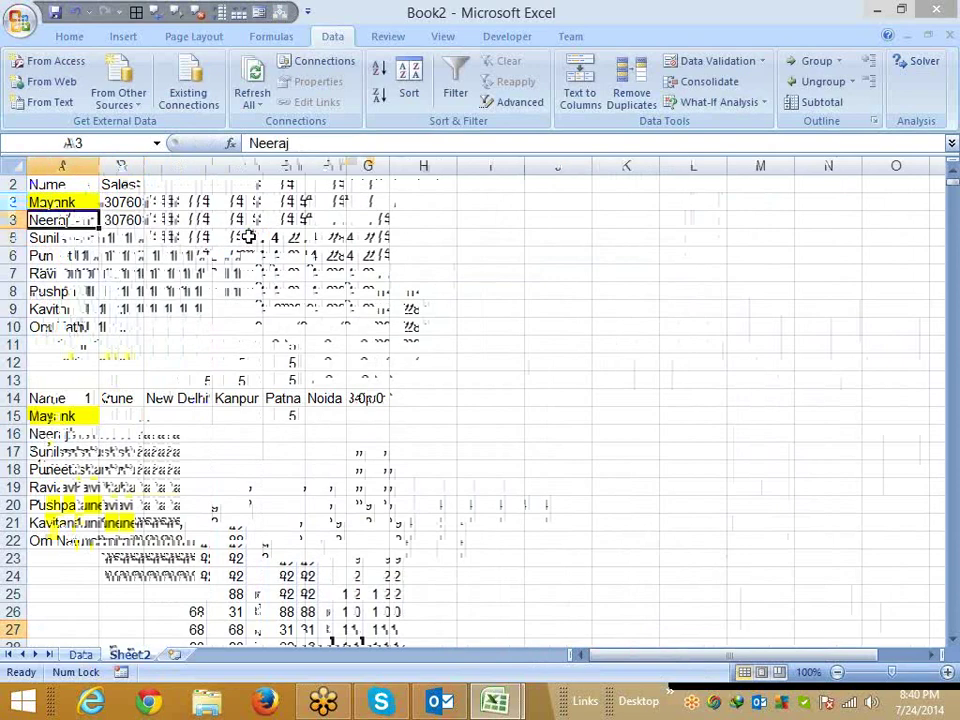
key("Right")
key("shift+Down")
key("shift+Down")
key("shift+Down")
key("ctrl+d")
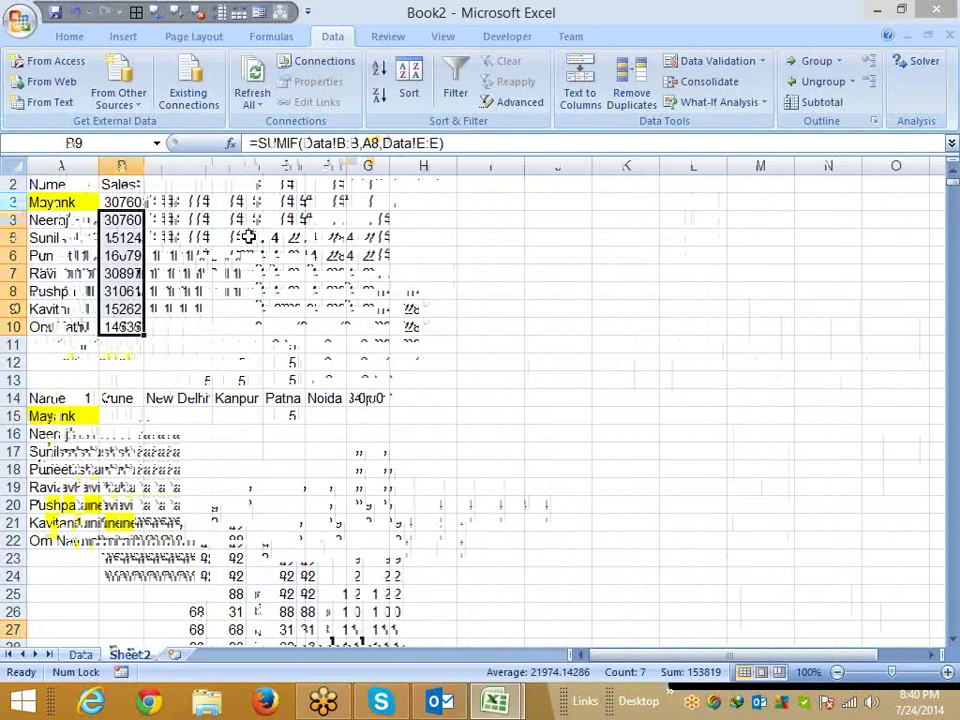
- Change the first Data sales value to 100 and check the updated Sheet2 totals
key("ctrl+Page_Up")
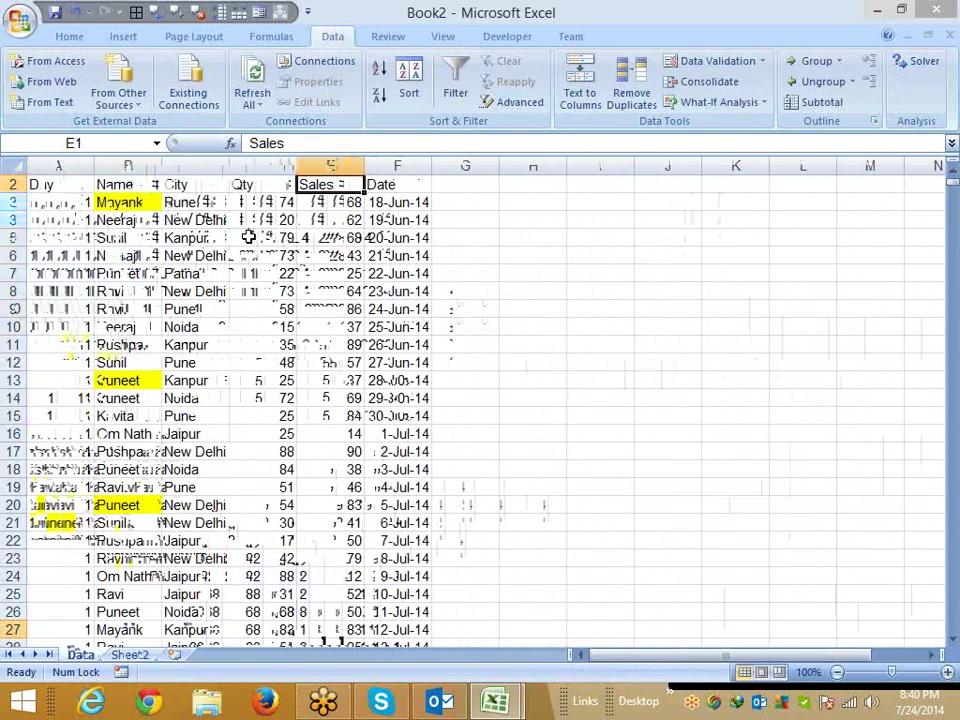
key("Down")
type("10")
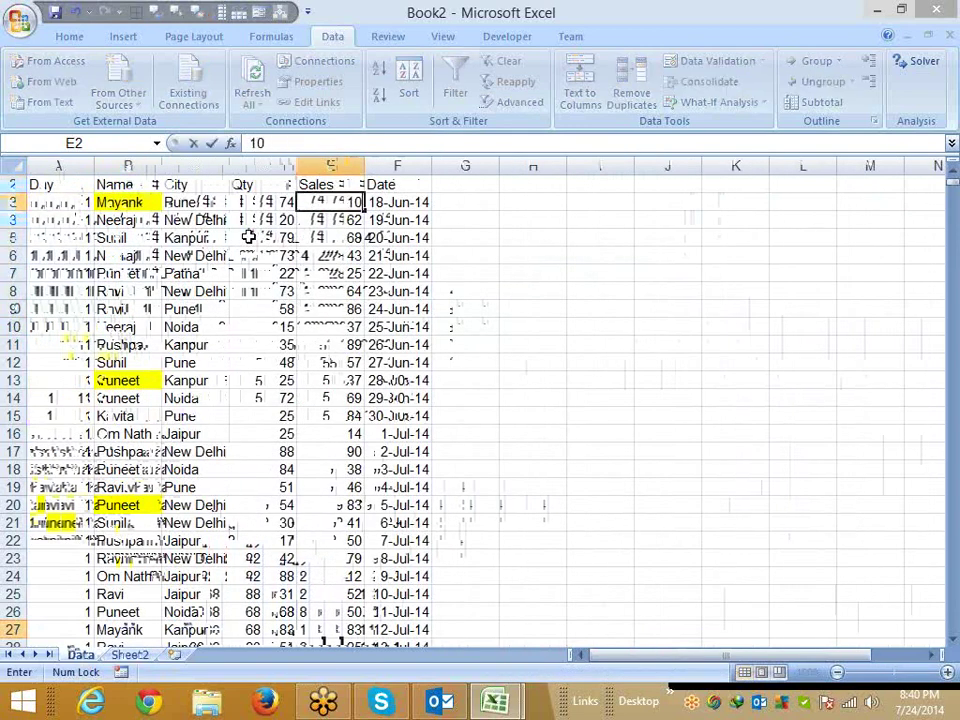
type("0")
key("ctrl+Return")
key("ctrl+Page_Down")
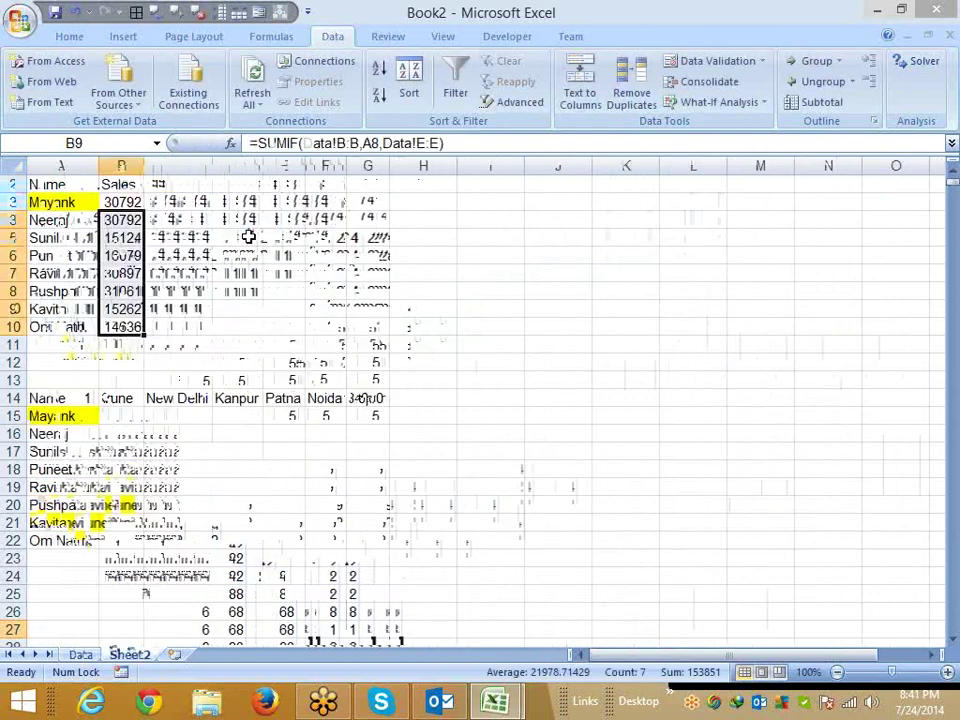
key("Up")
key("ctrl+Up")
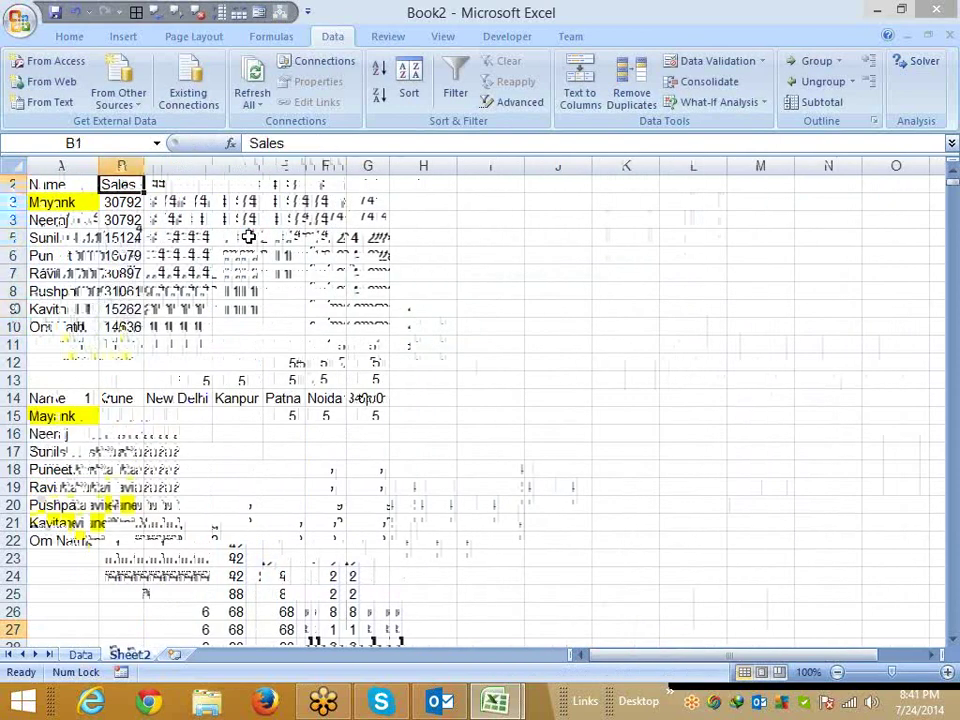
key("Down")
key("ctrl+shift+Down")
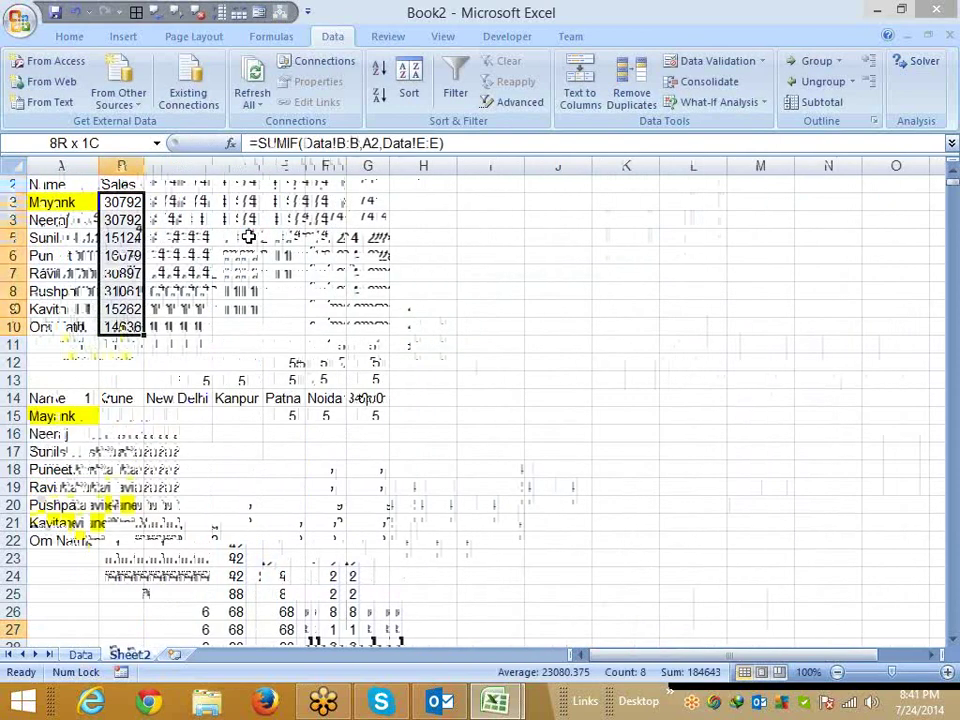
key("Up")
key("Right")
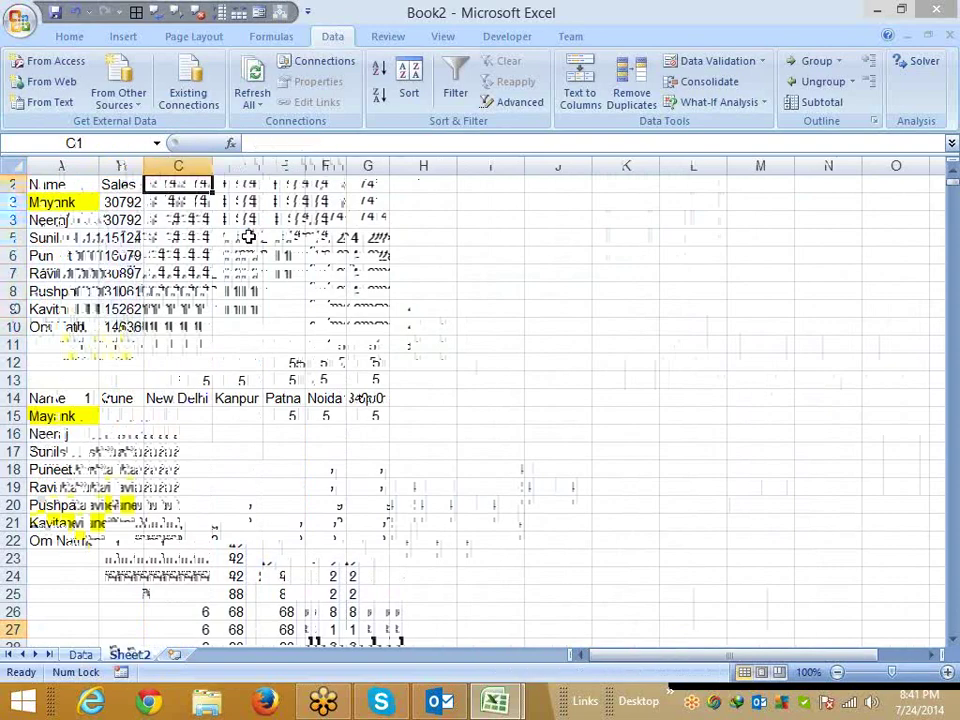
- Type the criterion >50 into C1 on Sheet2
key("ctrl+Page_Up")
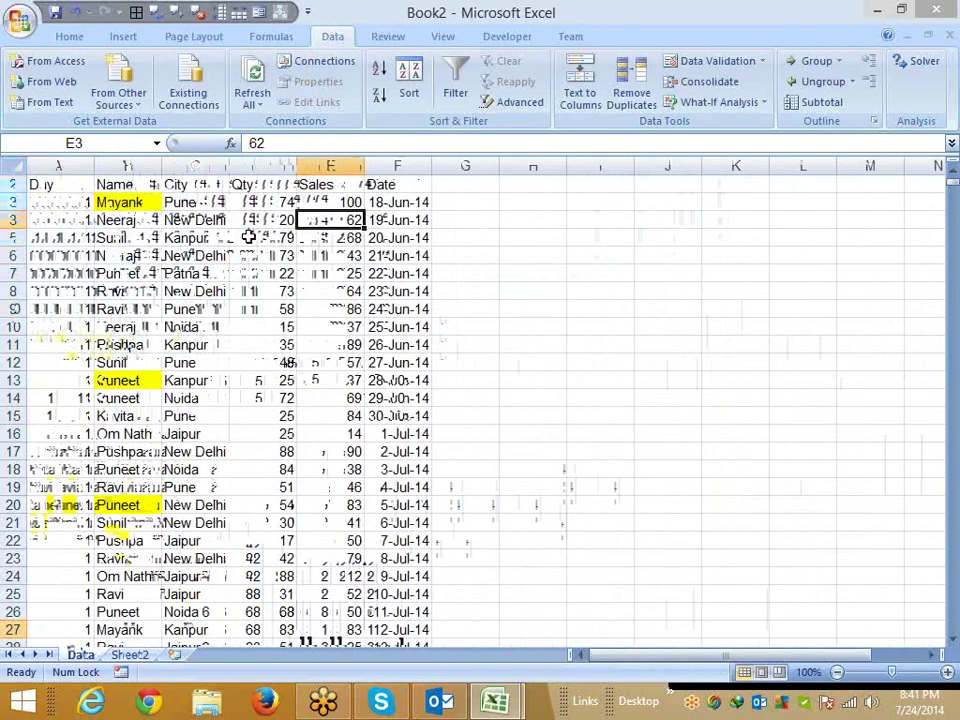
key("Up")
key("Up")
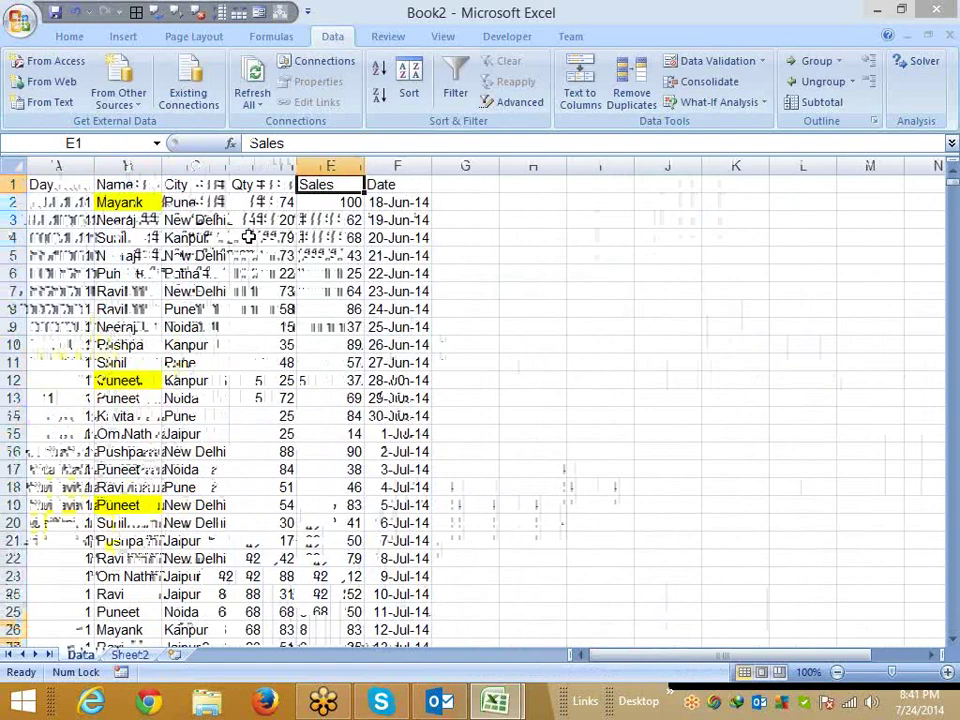
key("ctrl+Page_Down")
type(">")
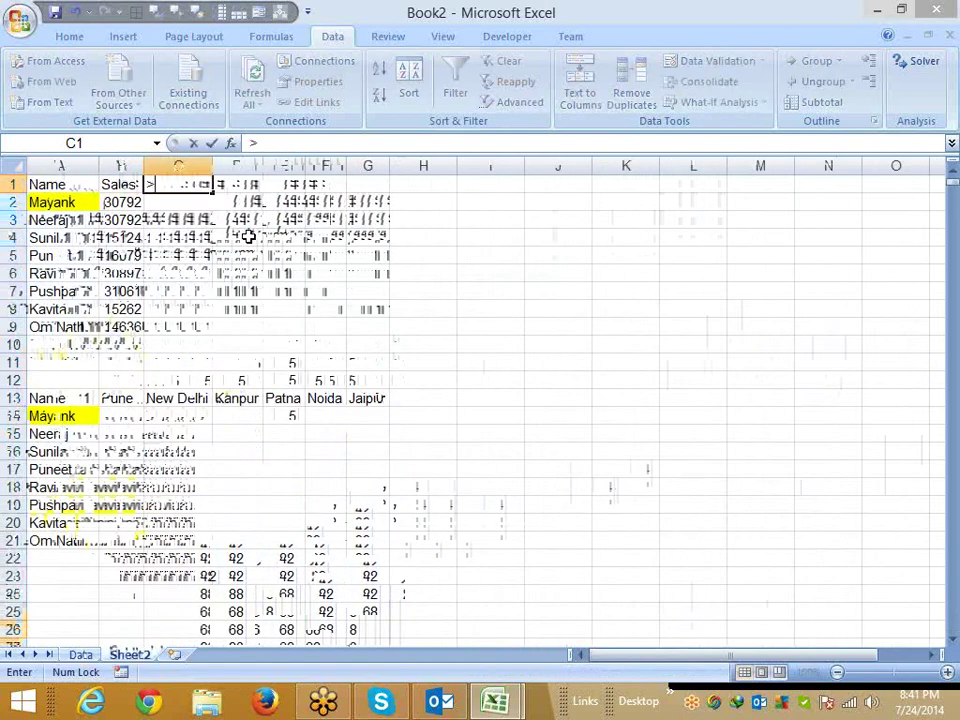
type("50")
key("Return")
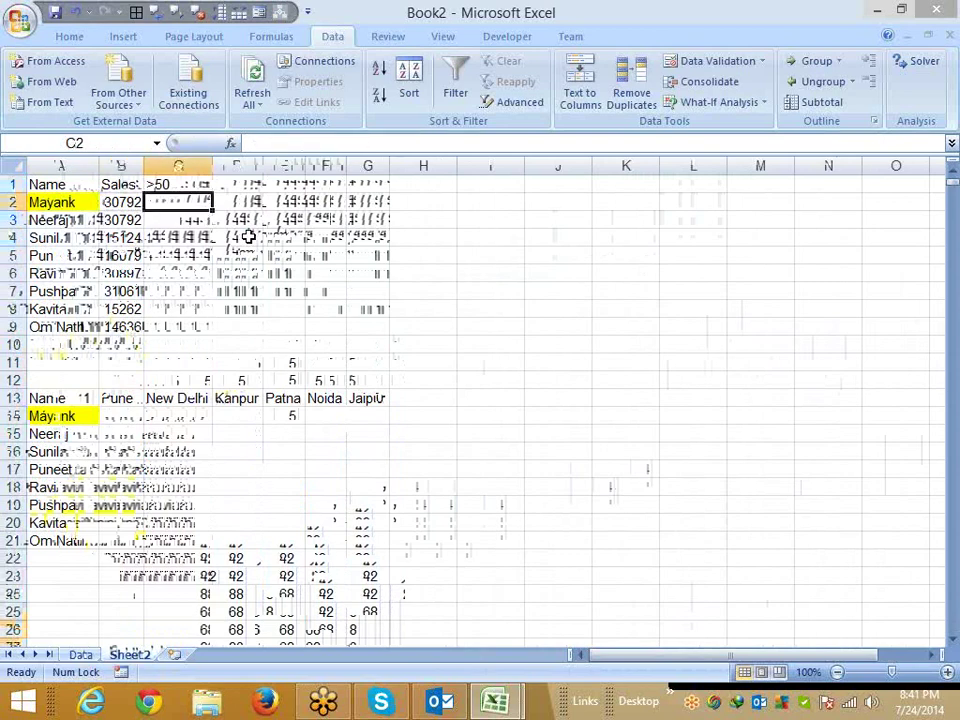
key("Up")
- In D1, type =SUMIF(Data!E:E,">50") to total Data sales above 50
key("Right")
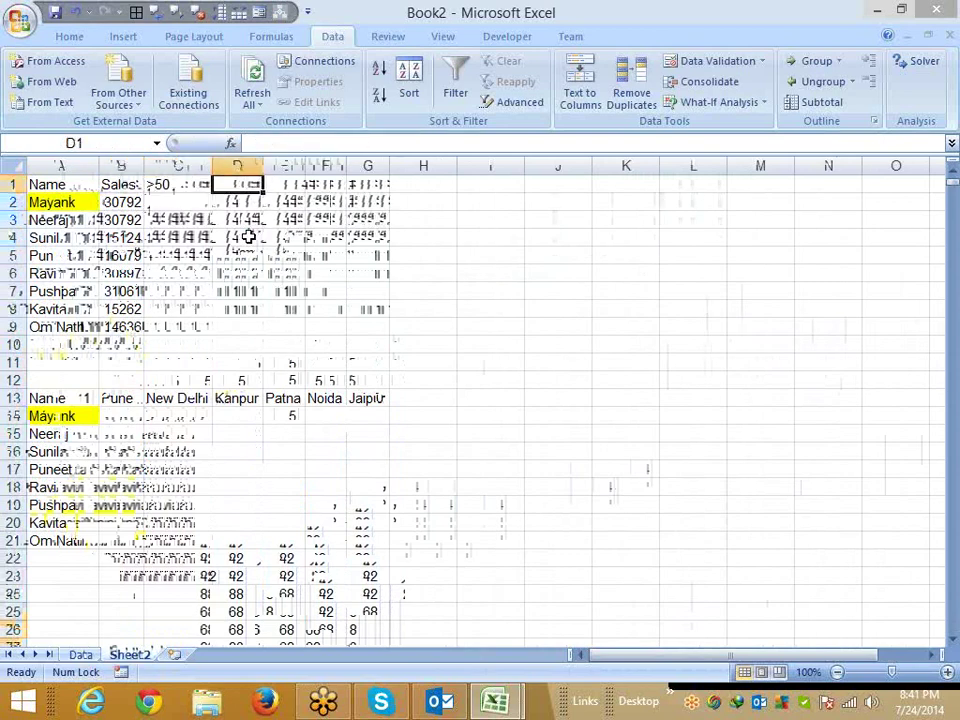
key("Left")
key("Left")
key("Left")
key("Down")
key("Down")
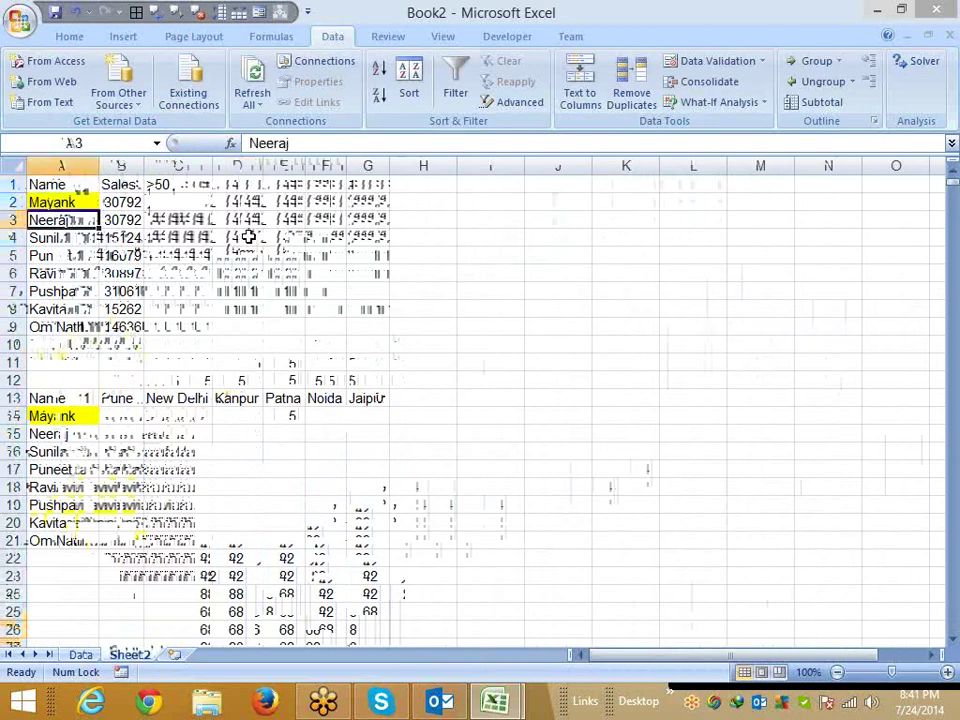
key("Right")
key("Right")
key("Right")
key("Up")
key("Up")
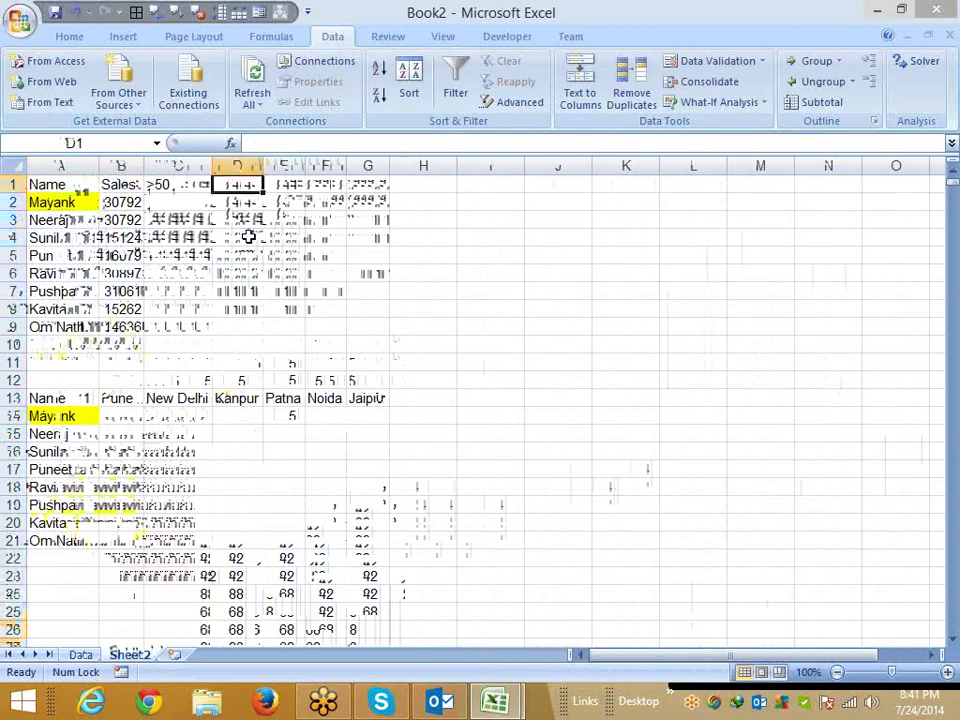
type("=su")
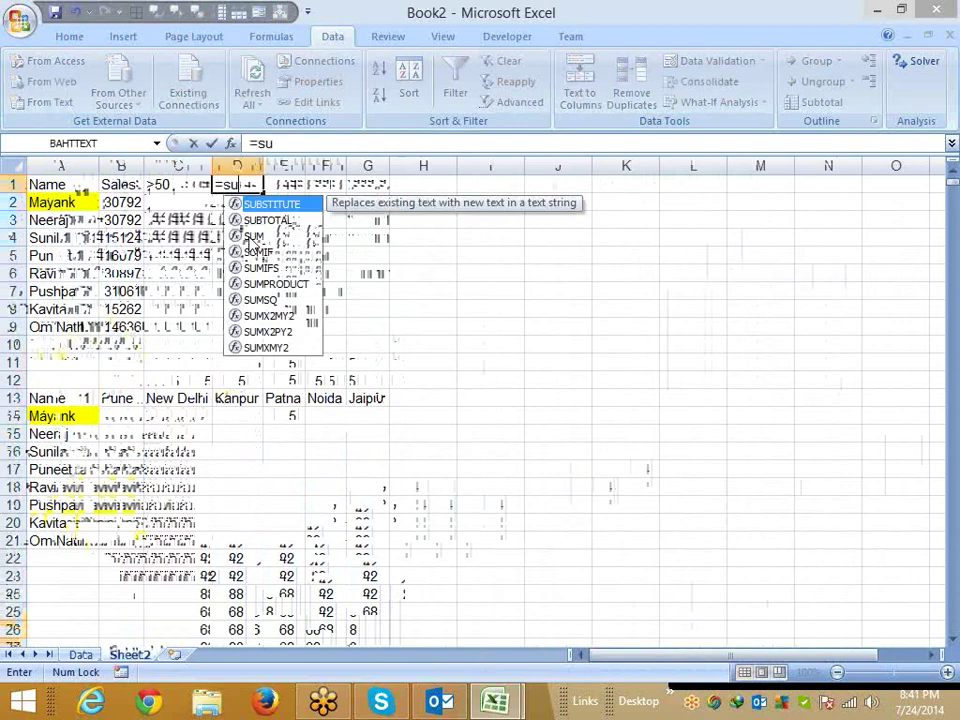
type("m")
left_click(255, 237)
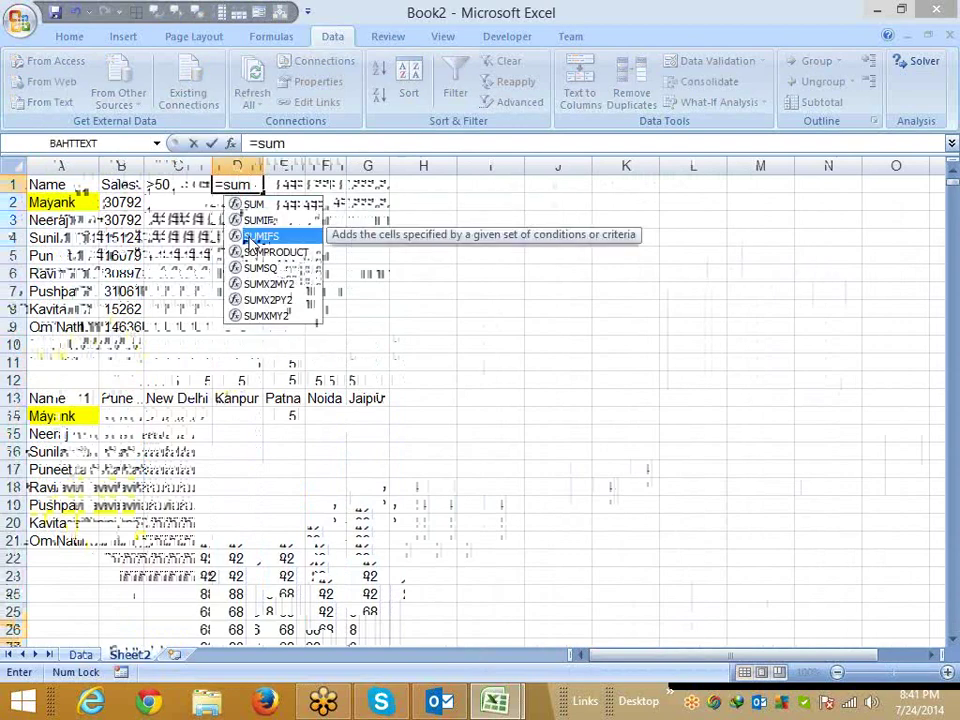
double_click(258, 219)
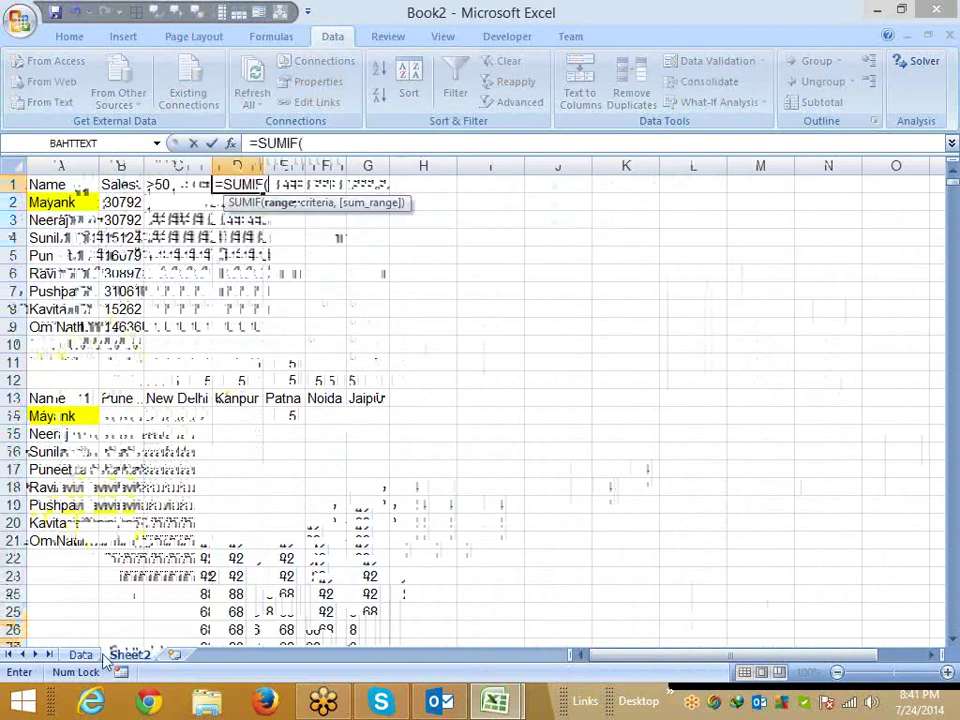
left_click(80, 654)
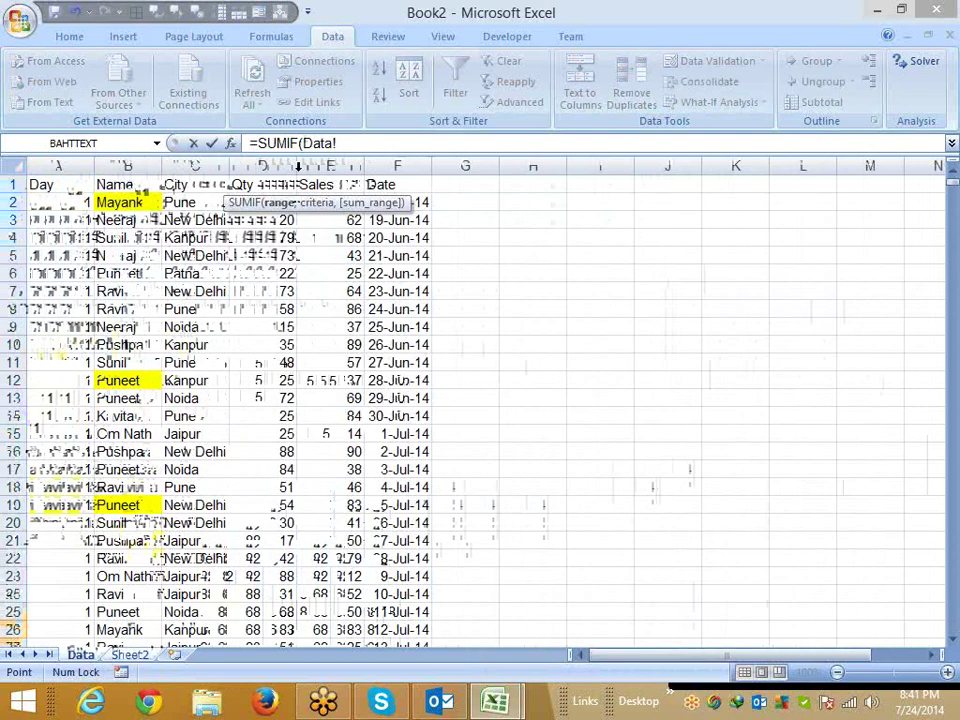
left_click(326, 163)
type(",")
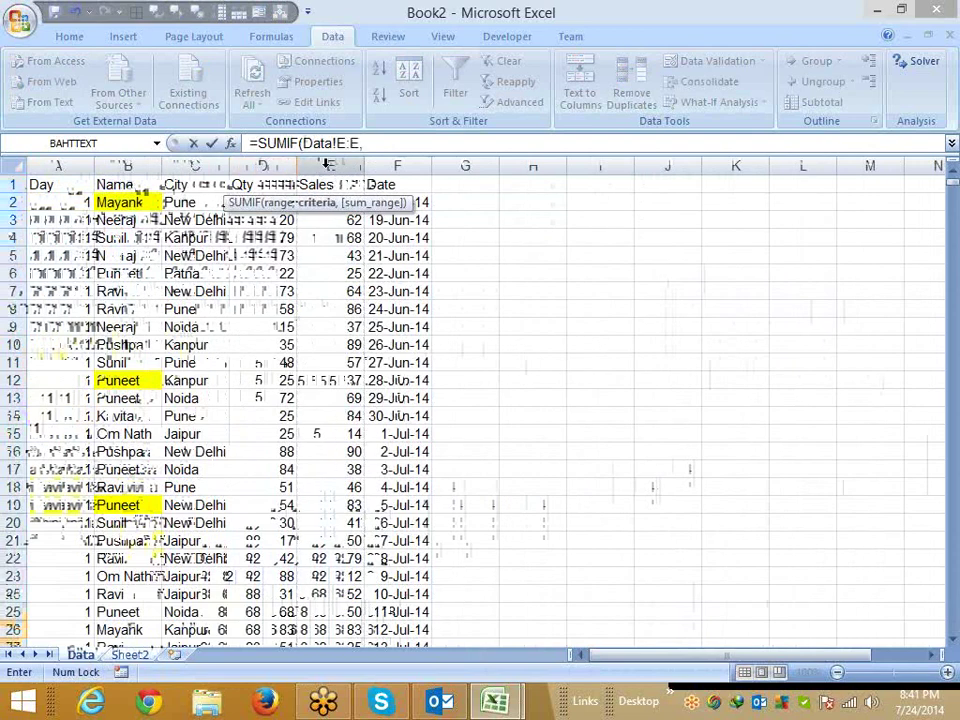
type("\">50")
type("\")")
- Enter D1's SUMIF, then replace its fixed ">50" criterion with a reference to C1
key("Return")
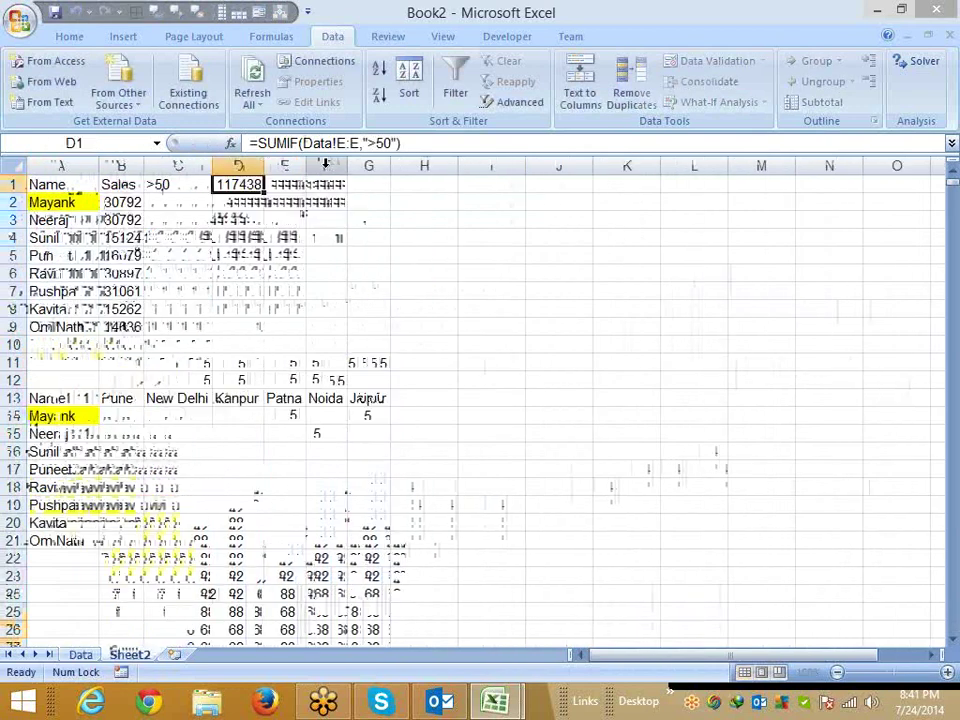
key("F2")
key("Left")
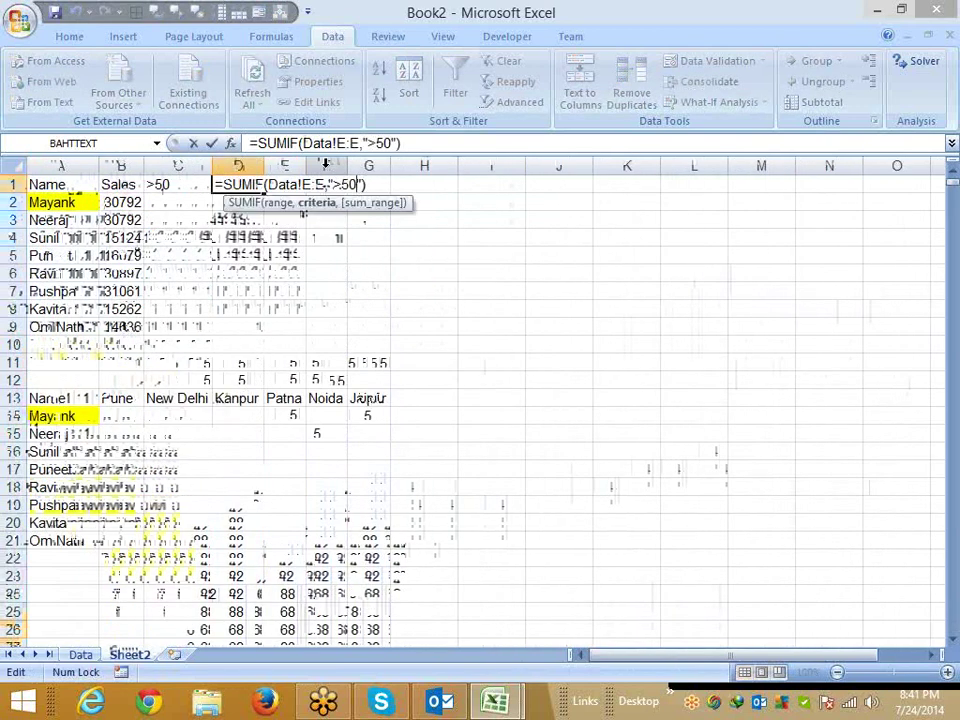
key("shift+Left")
key("shift+Left")
key("Left")
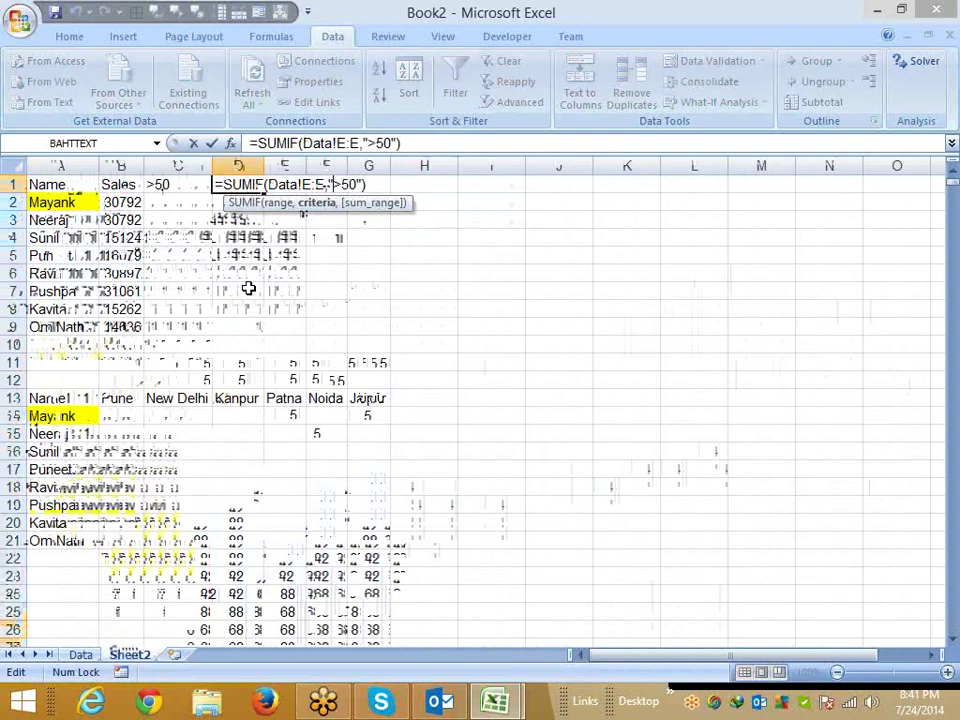
key("shift+Right")
key("shift+Right")
key("shift+Right")
key("BackSpace")
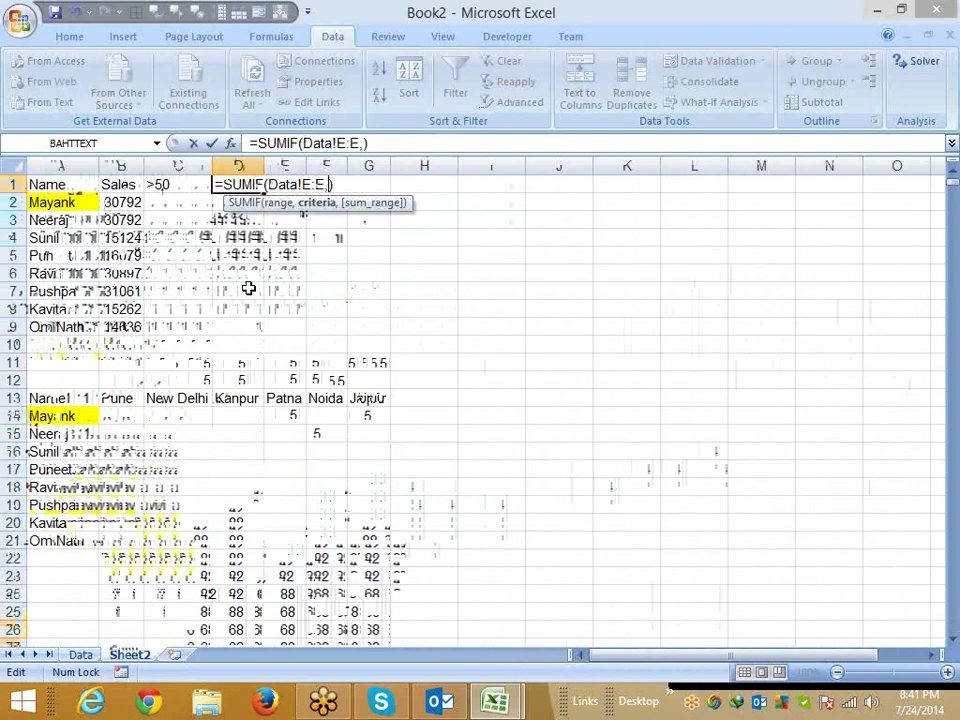
left_click(186, 184)
key("Return")
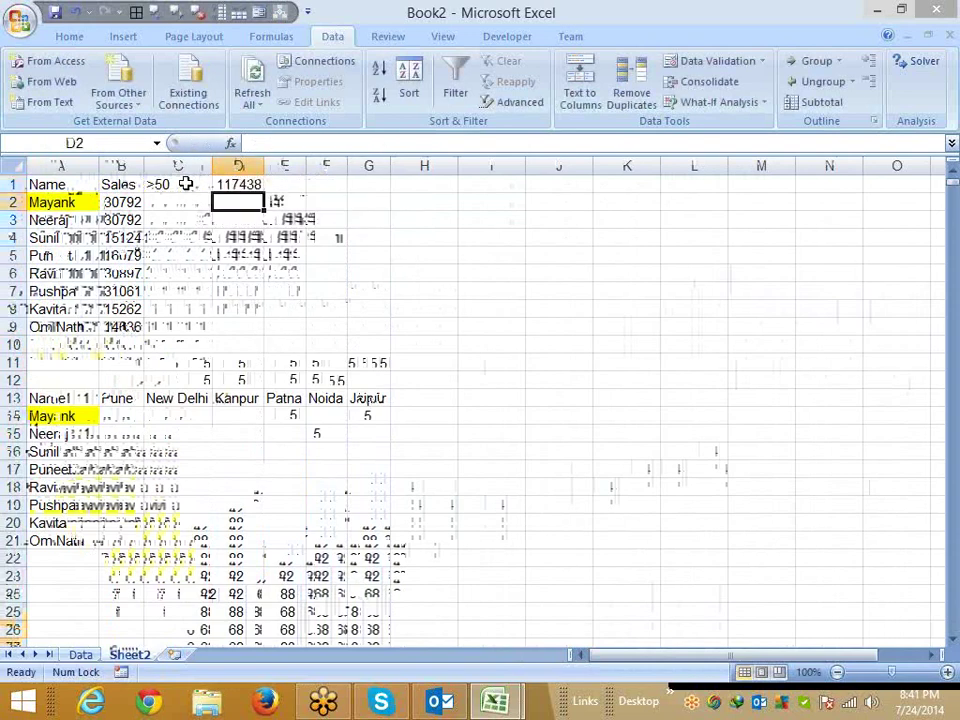
- Recheck D1's formula =SUMIF(Data!E:E,C1), still returning 117438
key("Up")
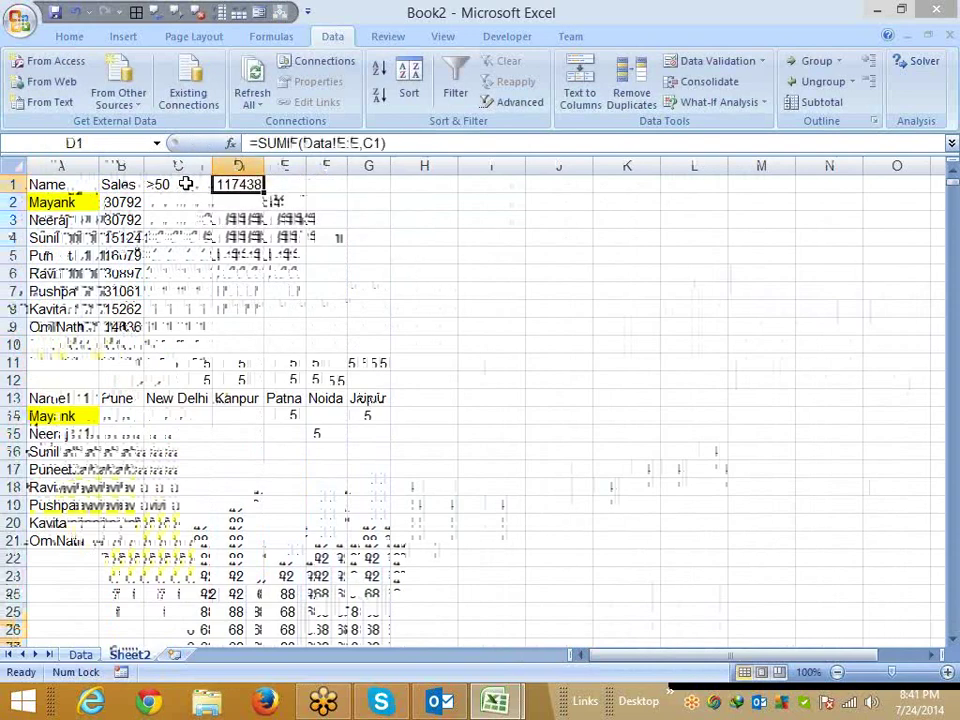
key("F2")
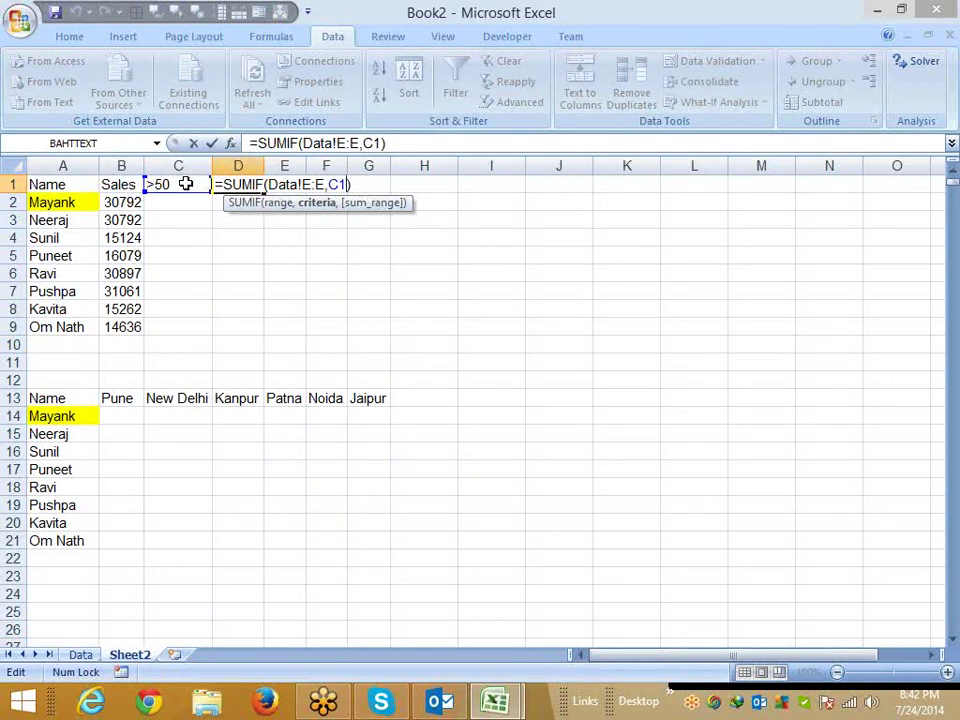
key("Return")
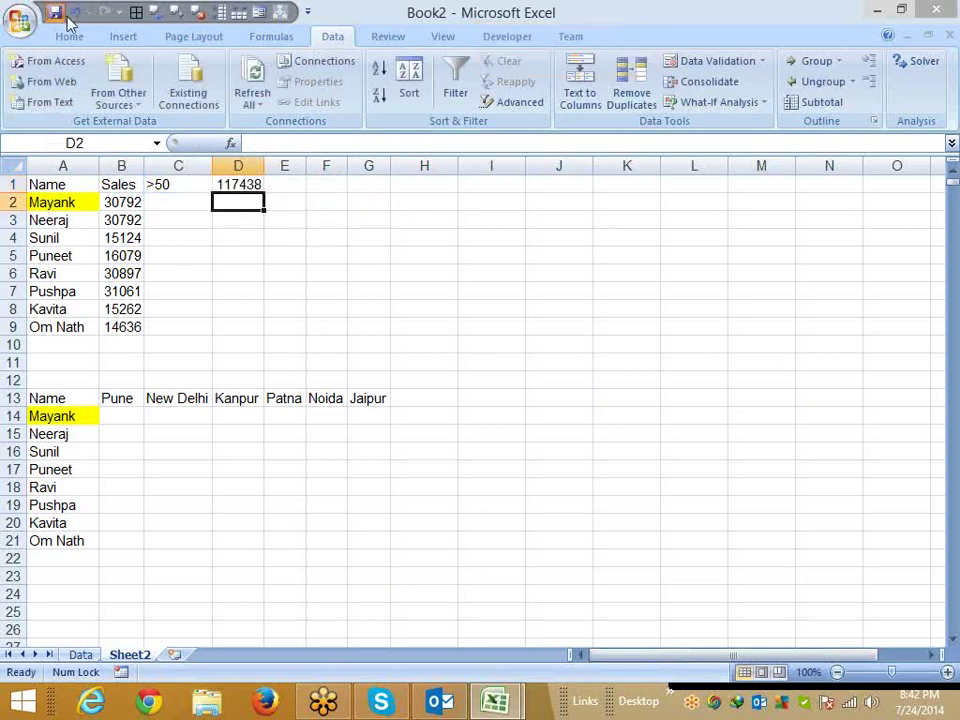
- Save the workbook as the macro-enabled file sumif9
left_click(57, 13)
type("su")
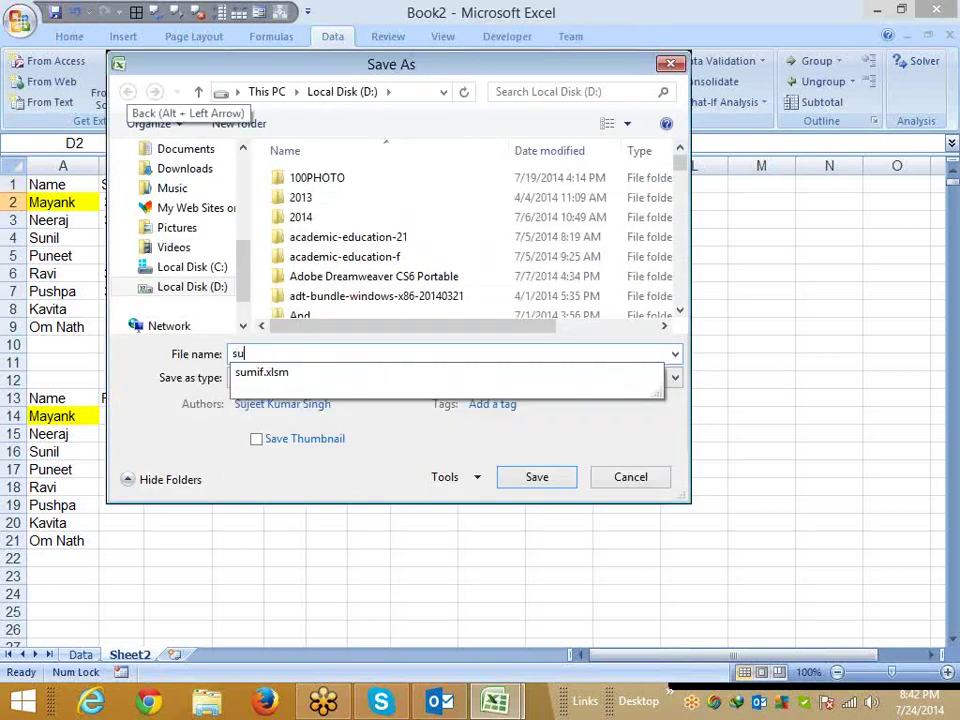
type("m")
type("if")
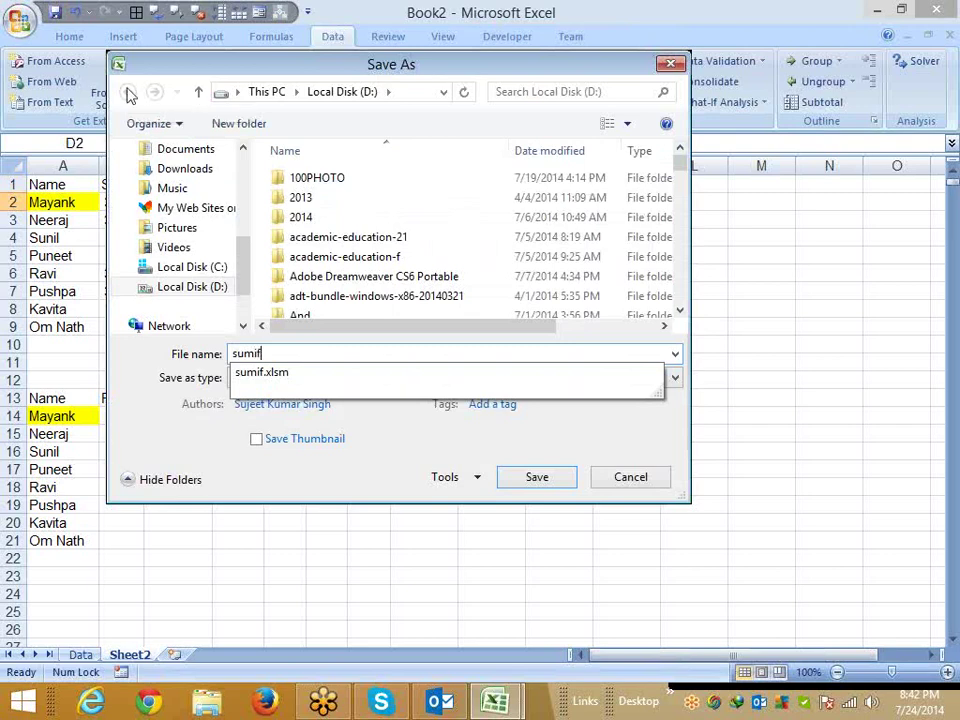
type("9")
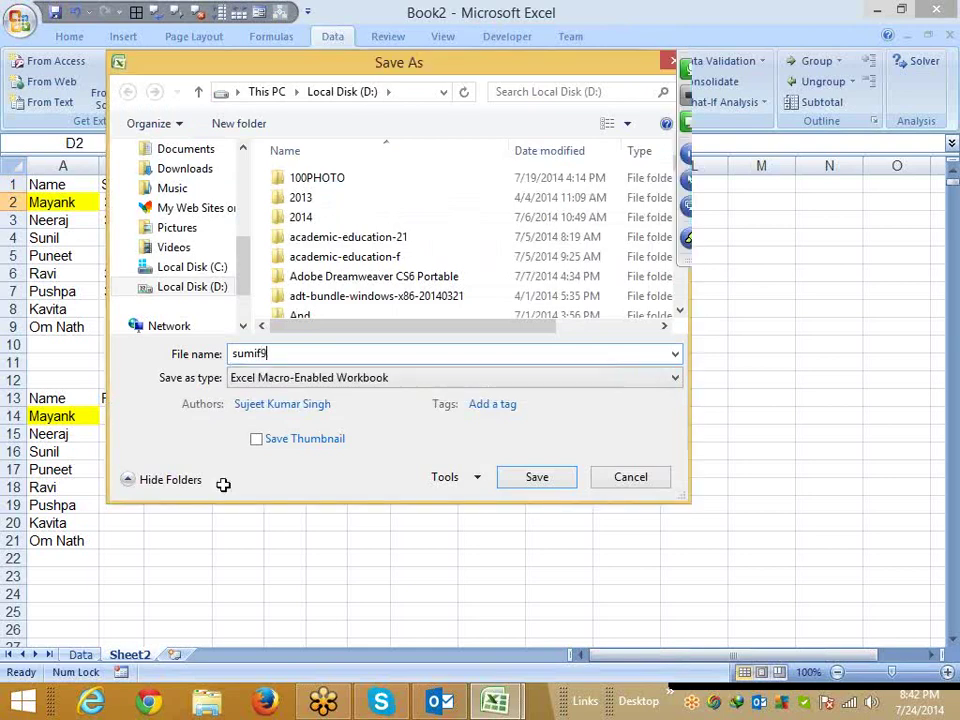
key("Return")
left_click(440, 701)
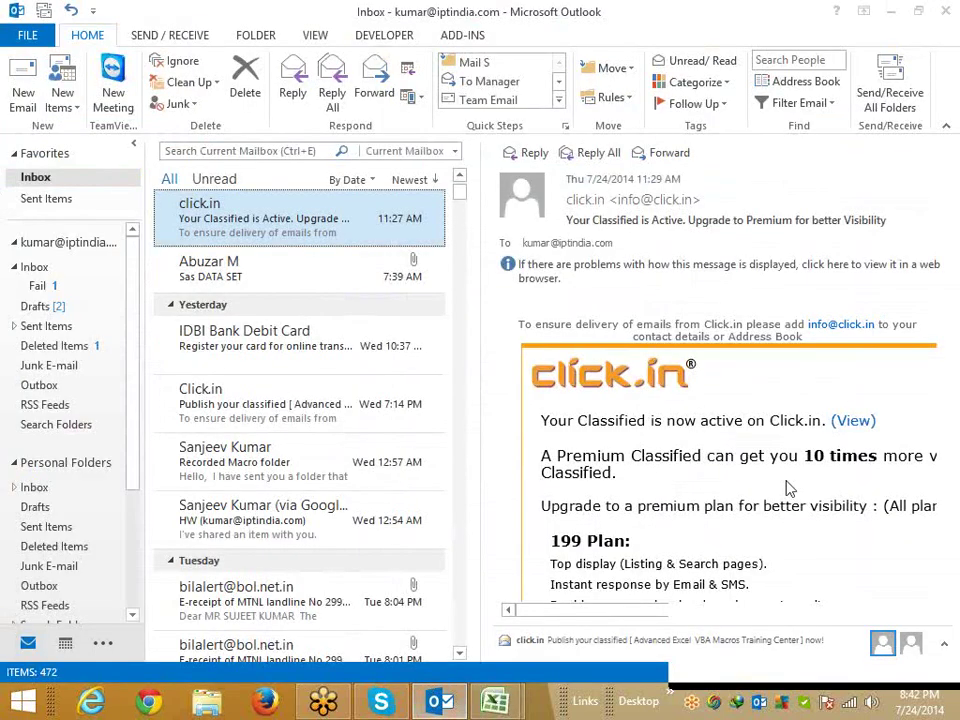
- Create a new Outlook message to the copied recipient address with subject 'File'
key("ctrl+n")
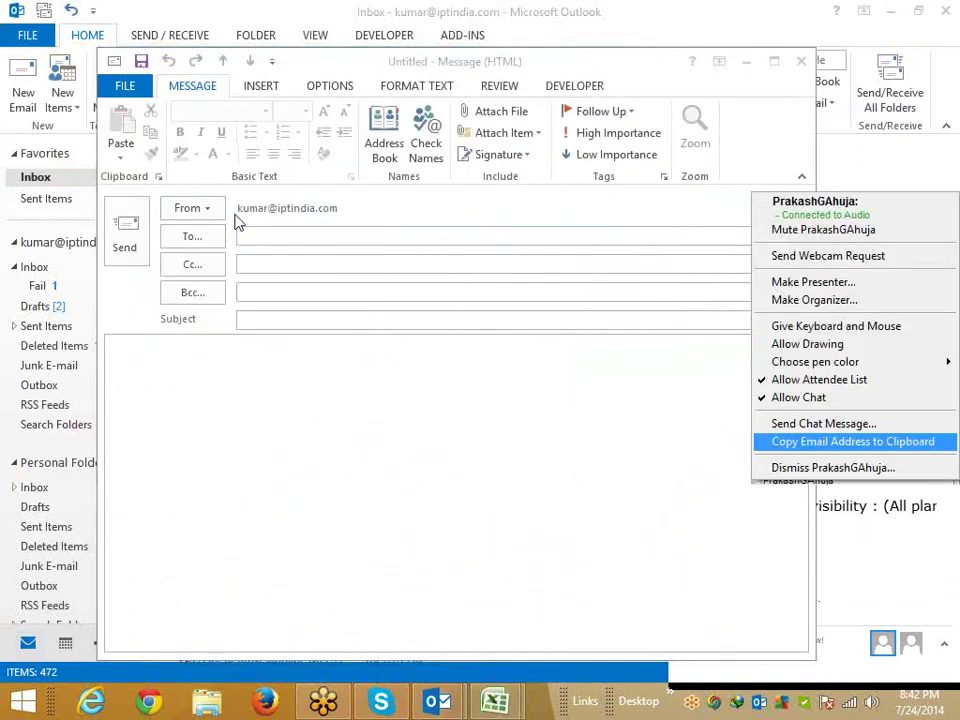
key("ctrl+v")
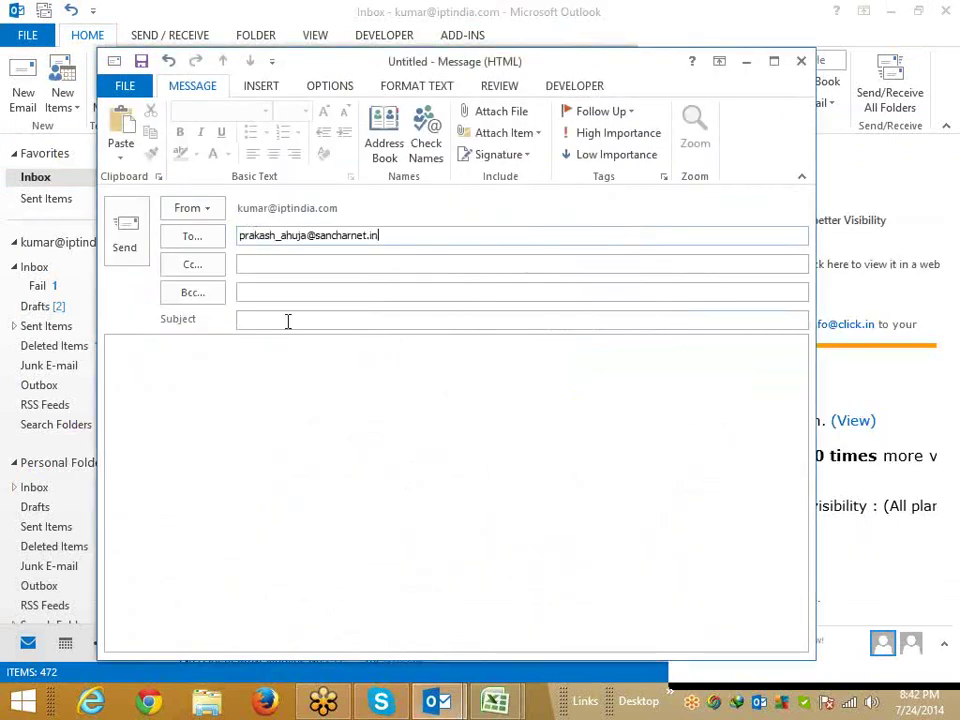
left_click(286, 321)
type("F")
type("ile")
key("Tab")
left_click(261, 86)
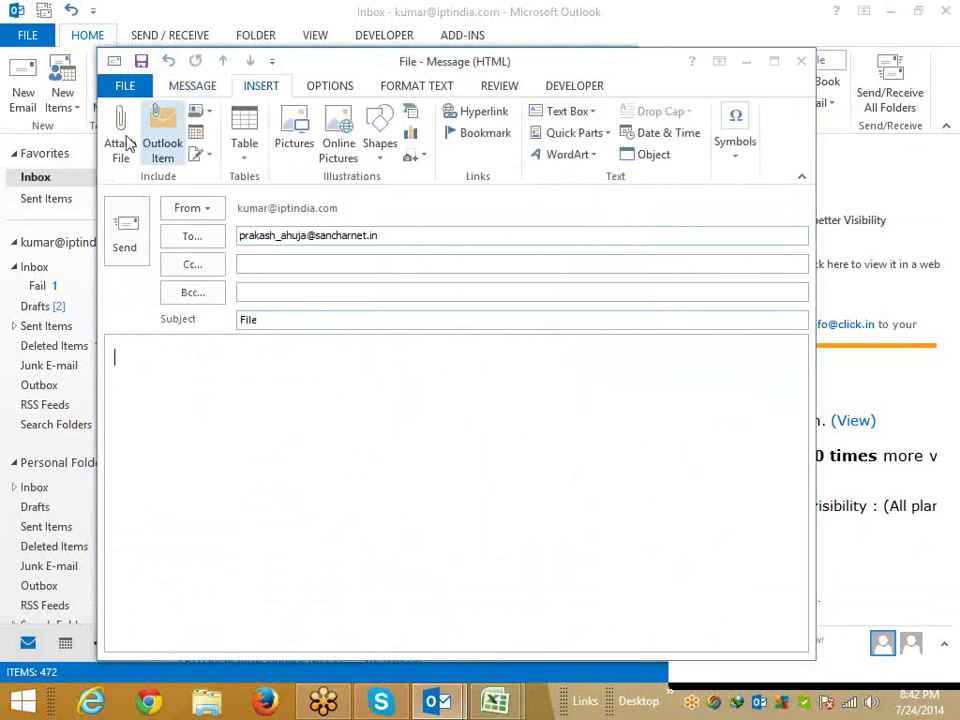
- Browse Local Disk (D:) in the Insert File picker
left_click(122, 132)
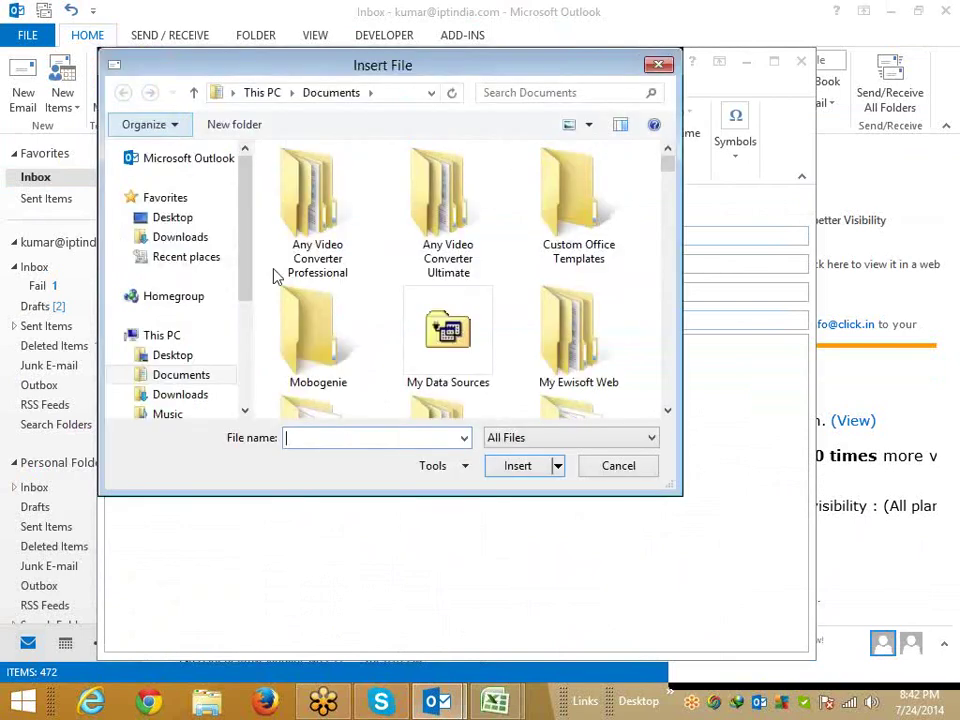
scroll(240, 279, "down", 1)
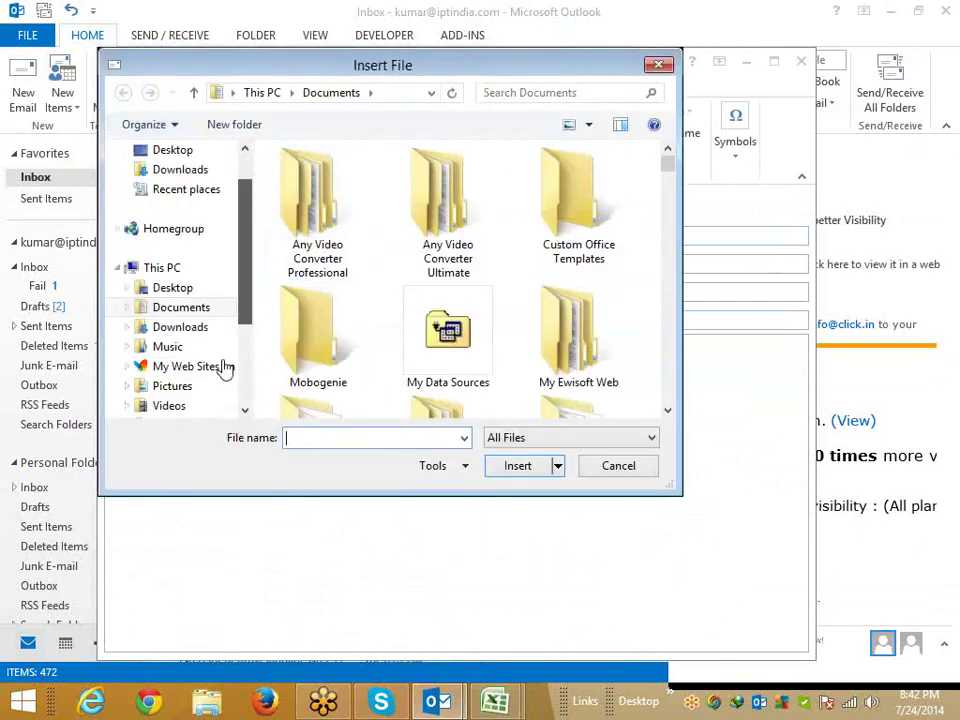
scroll(225, 369, "down", 1)
left_click(228, 385)
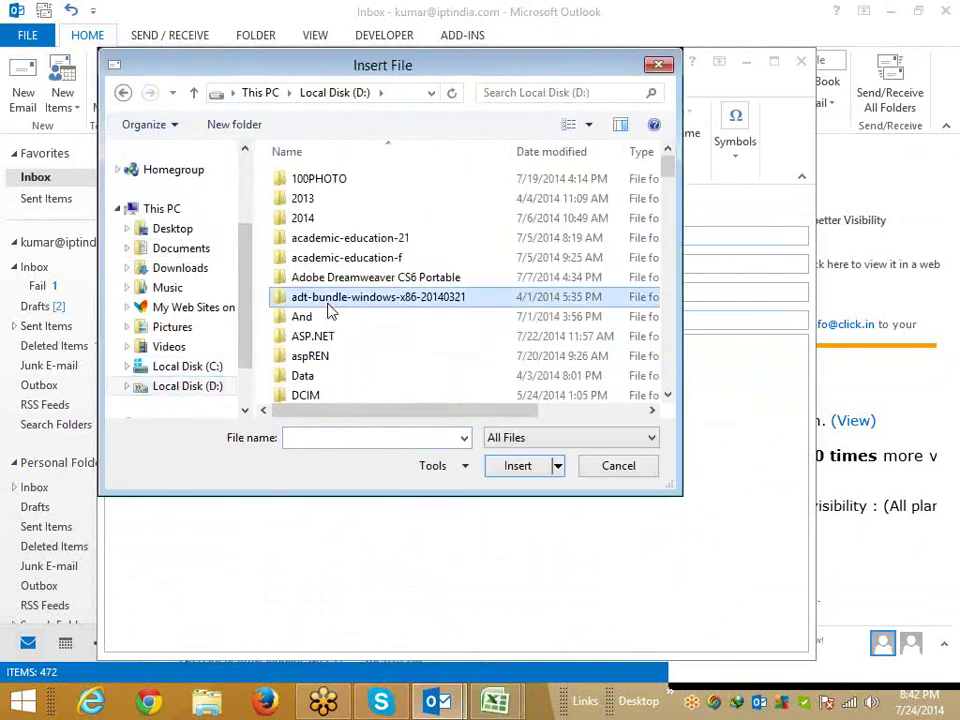
scroll(330, 312, "down", 5)
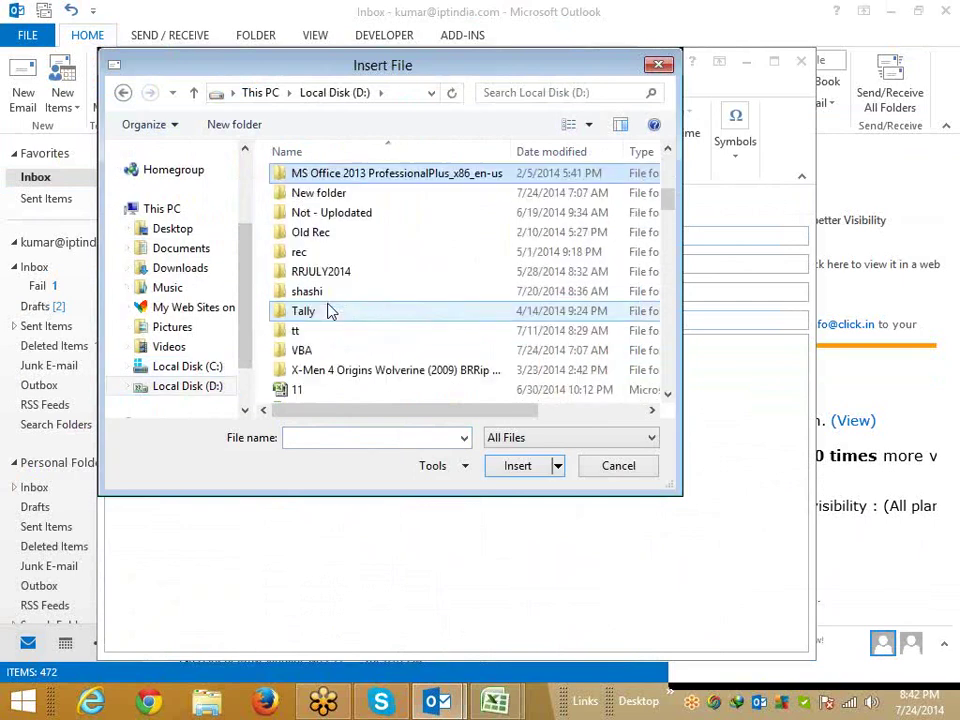
scroll(330, 312, "down", 3)
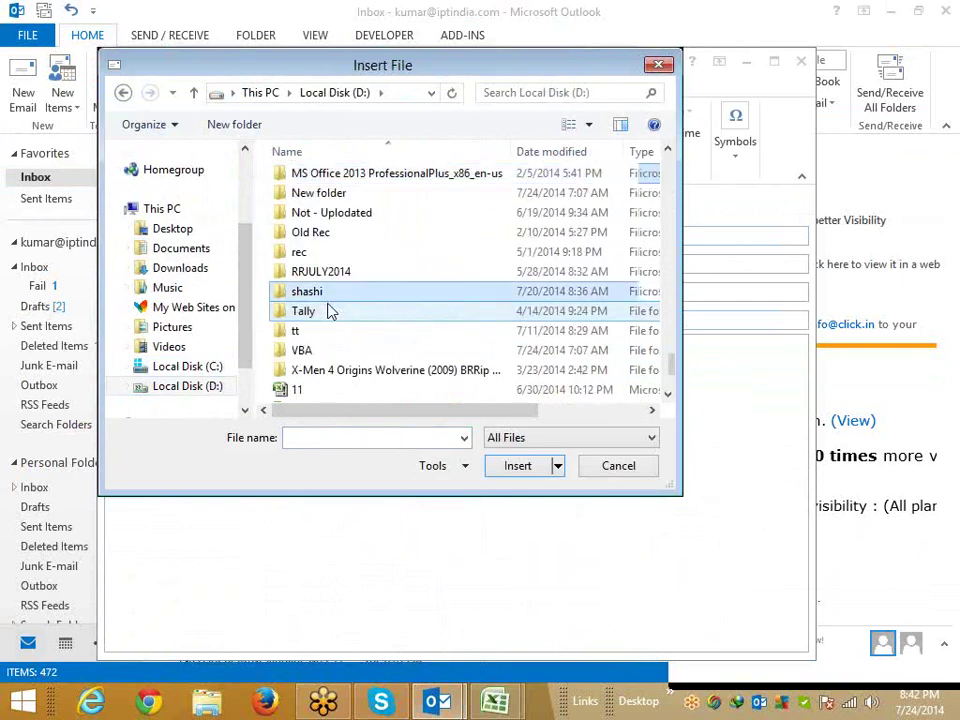
type("send")
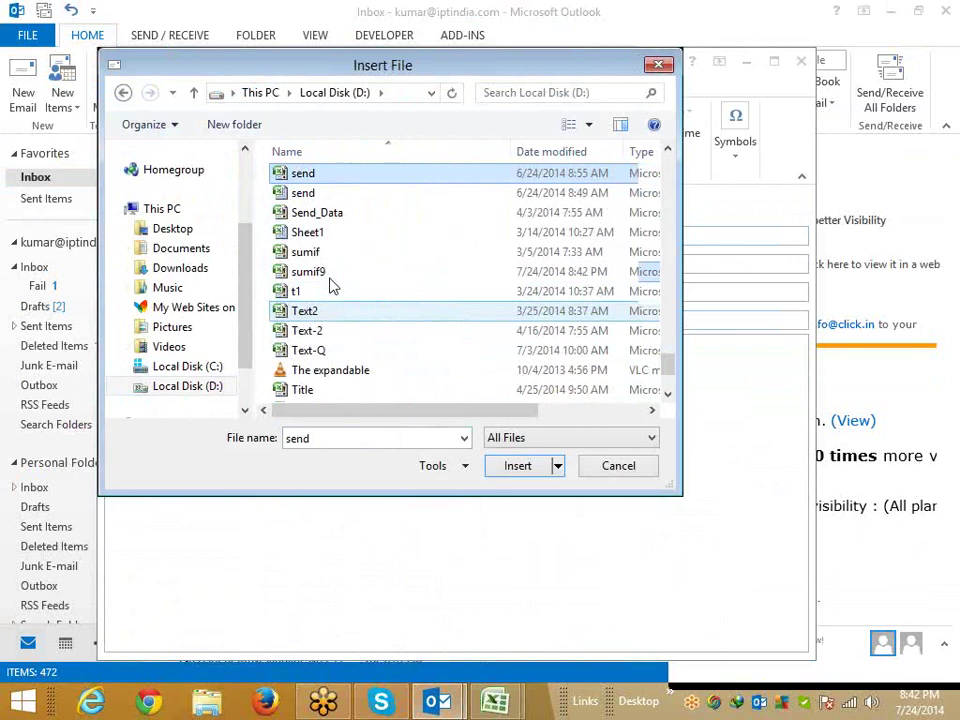
- Attach the sumif9 workbook and send the message
left_click(329, 273)
key("Return")
left_click(120, 232)
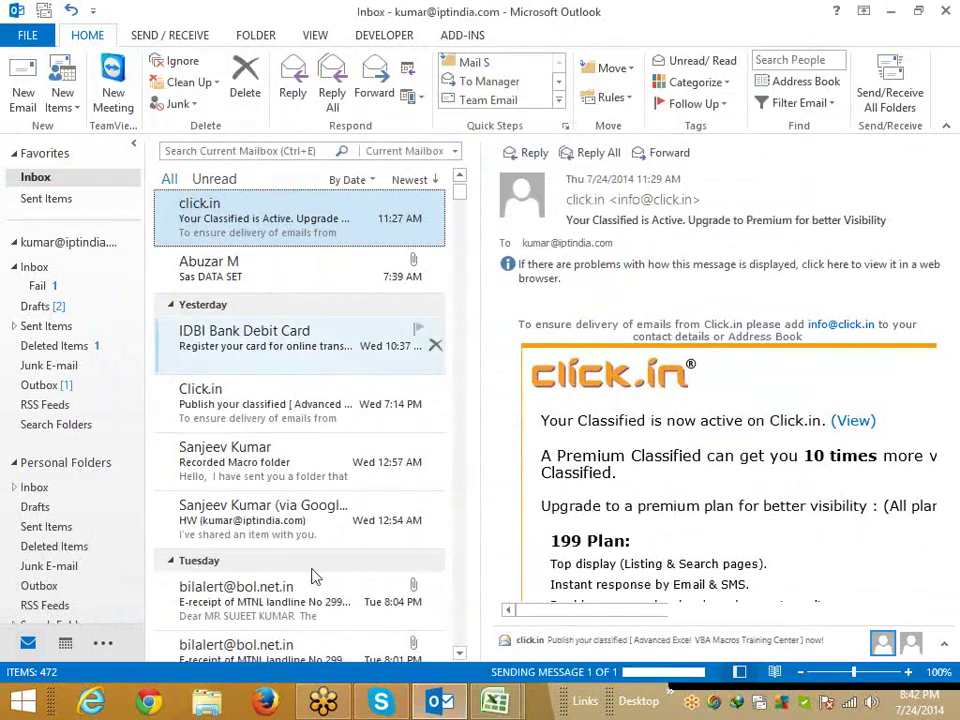
left_click(506, 708)
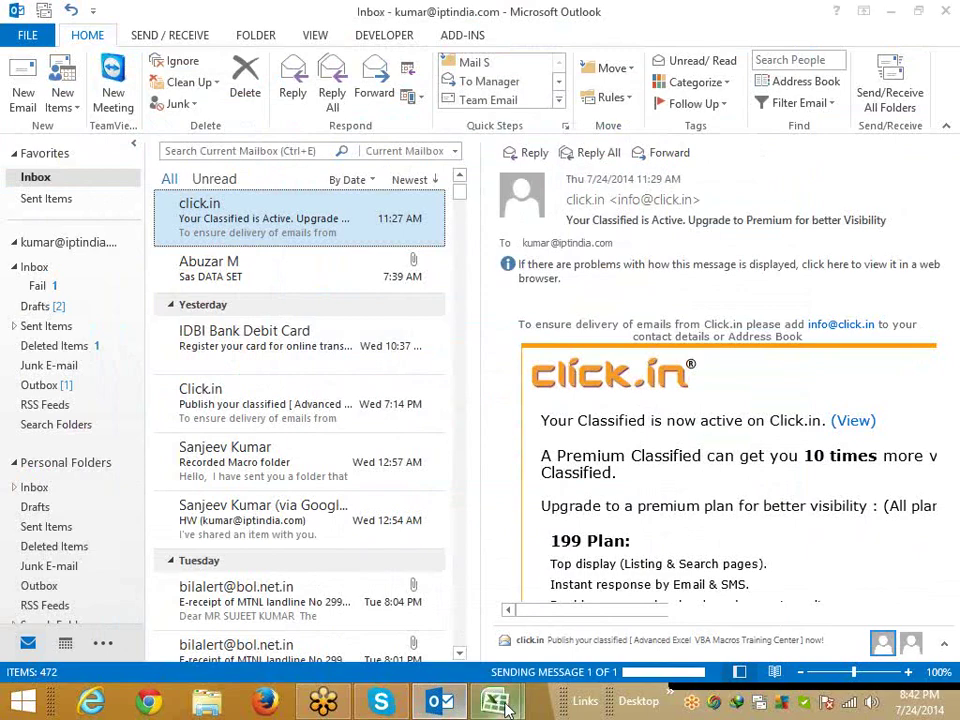
- Return to the sumif9 workbook and check C1's >50 criterion and D1's SUMIF result 117438
left_click(473, 621)
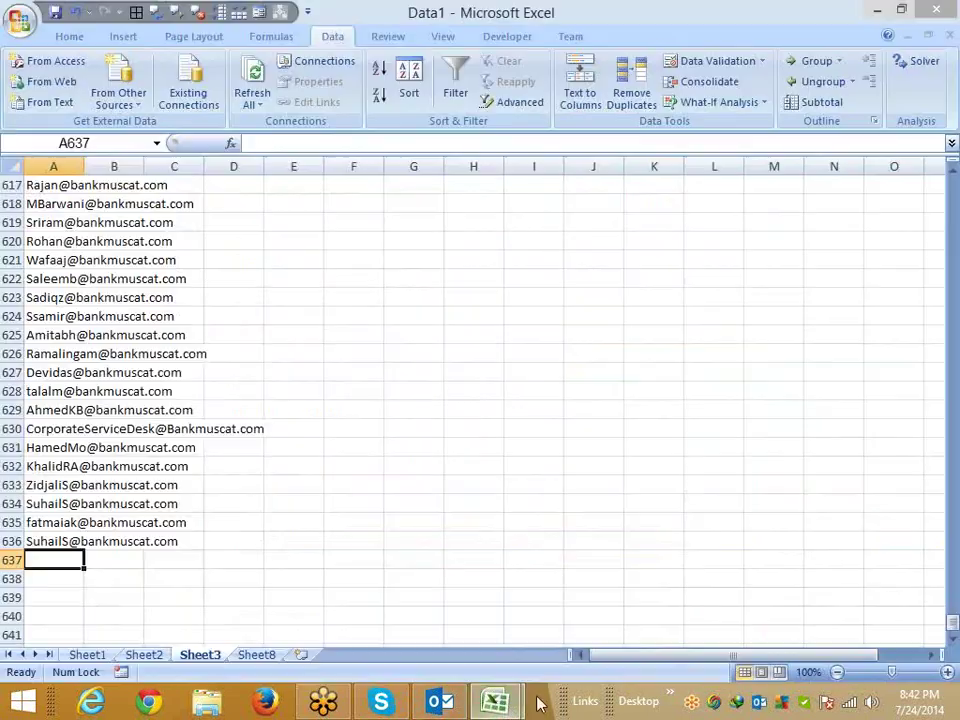
left_click(552, 628)
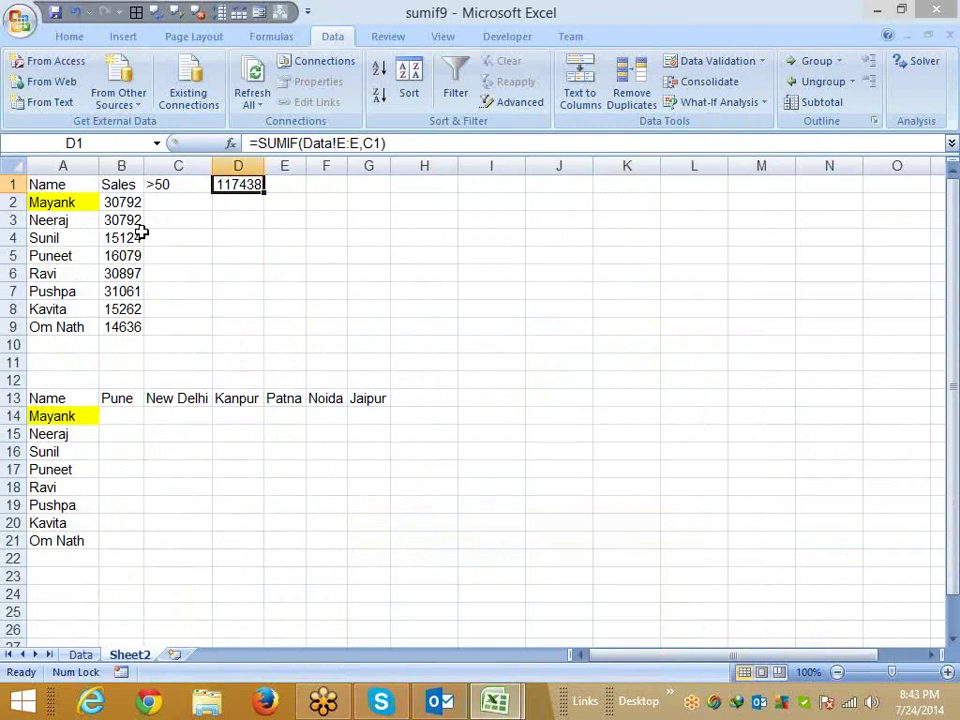
left_click(171, 184)
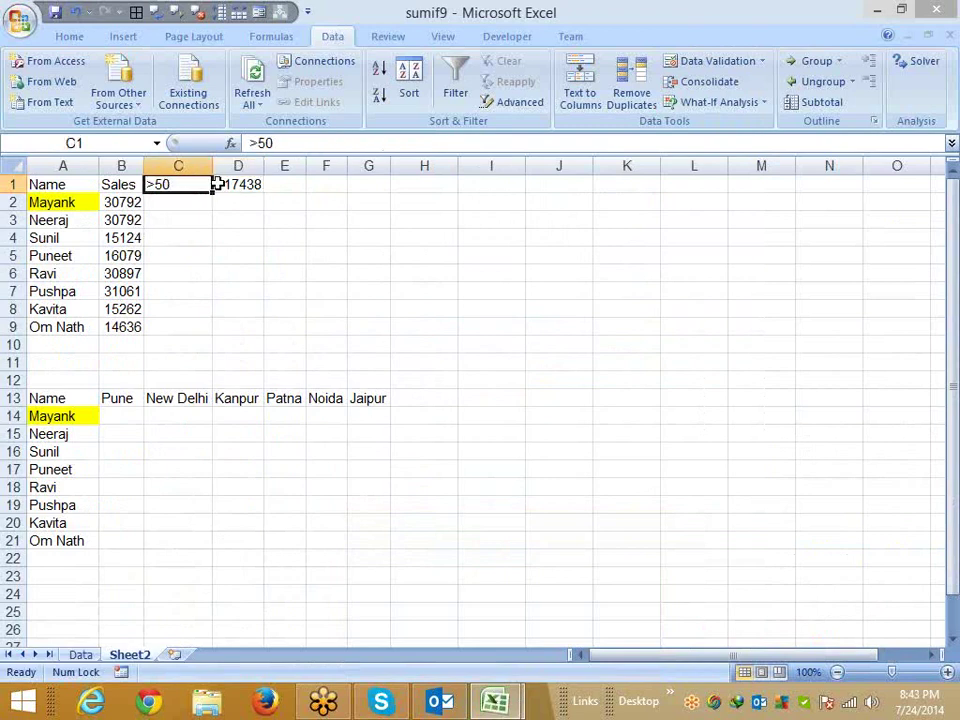
key("Right")
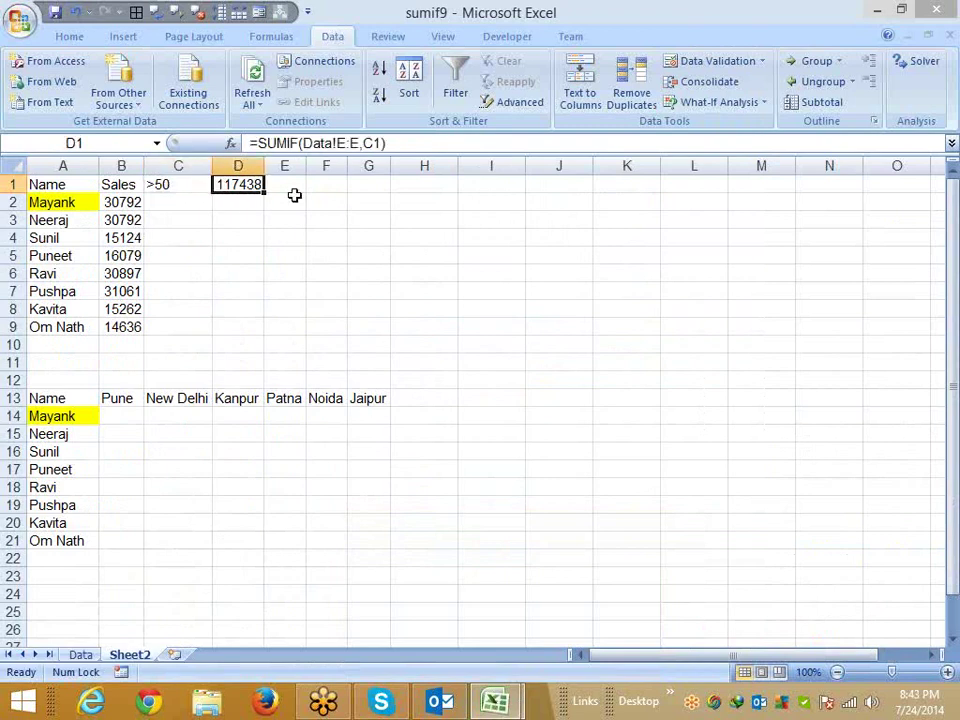
key("Left")
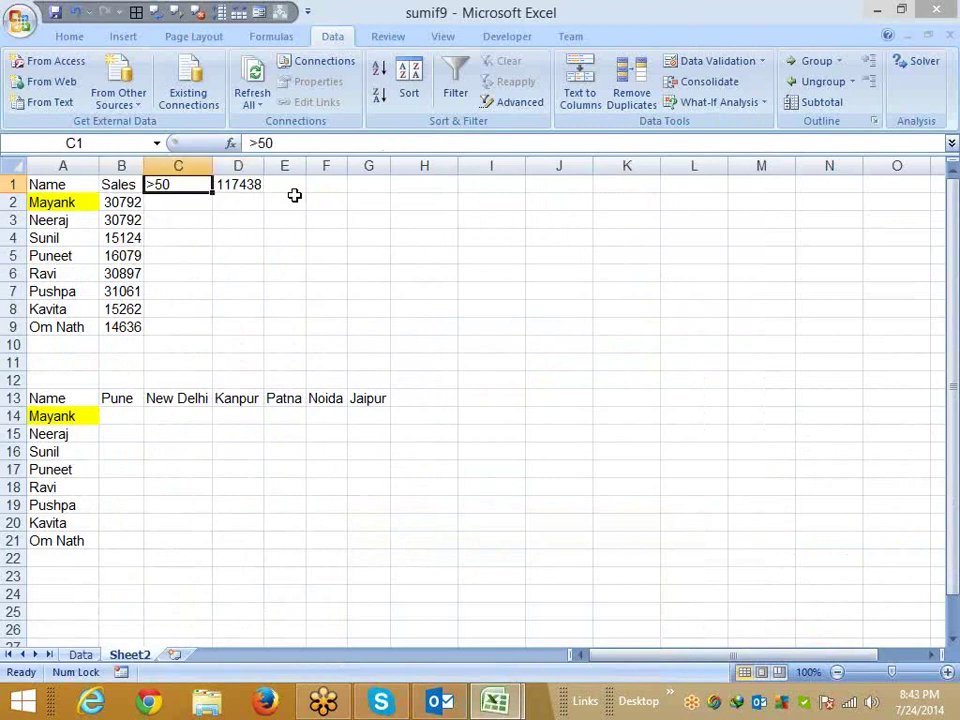
key("Right")
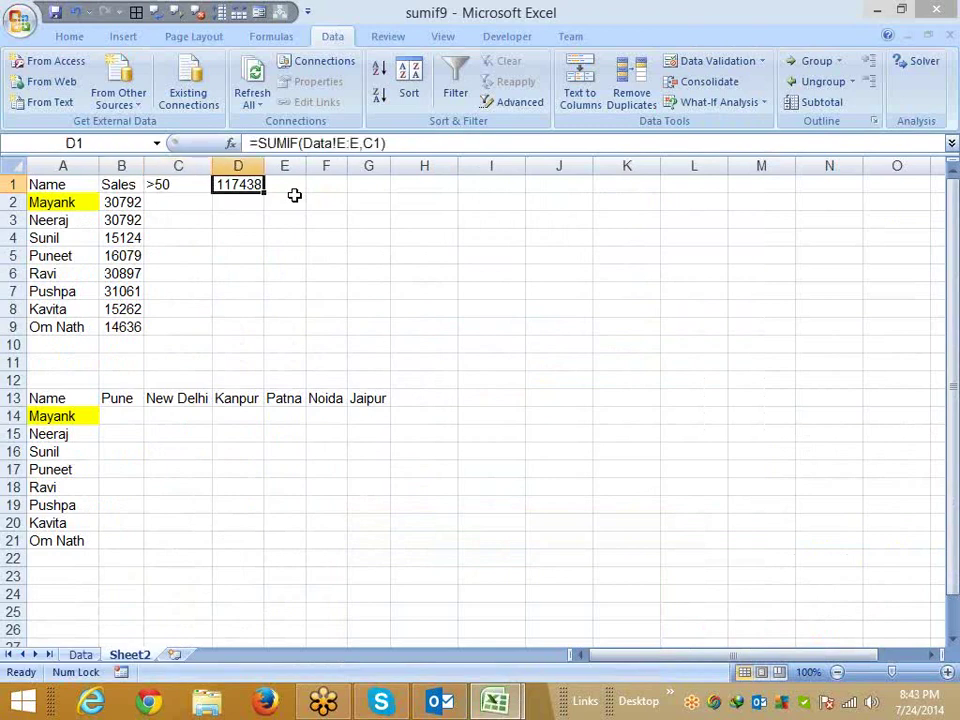
- Glance at the Data sheet's Sales values, then check the SUMIF formula in Sheet2's B4
key("ctrl+Page_Up")
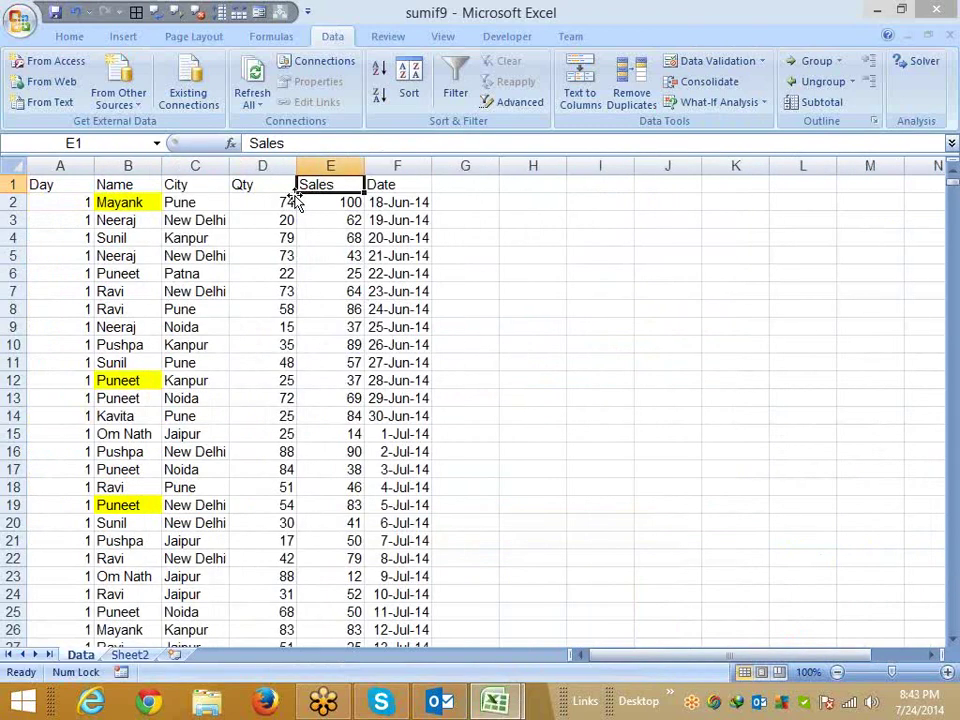
key("Down")
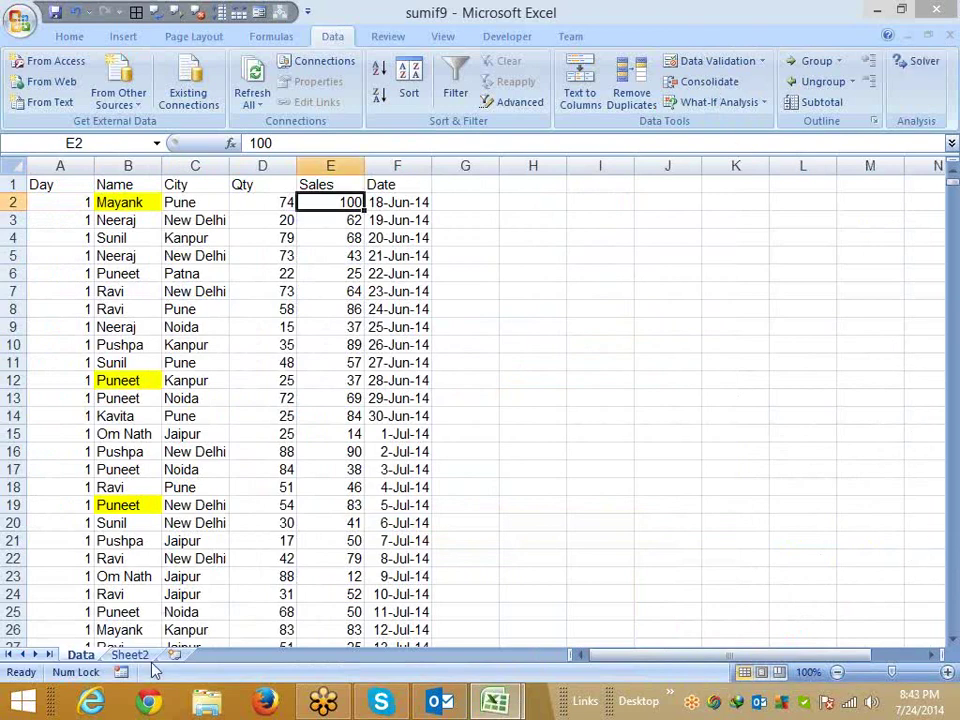
left_click(129, 654)
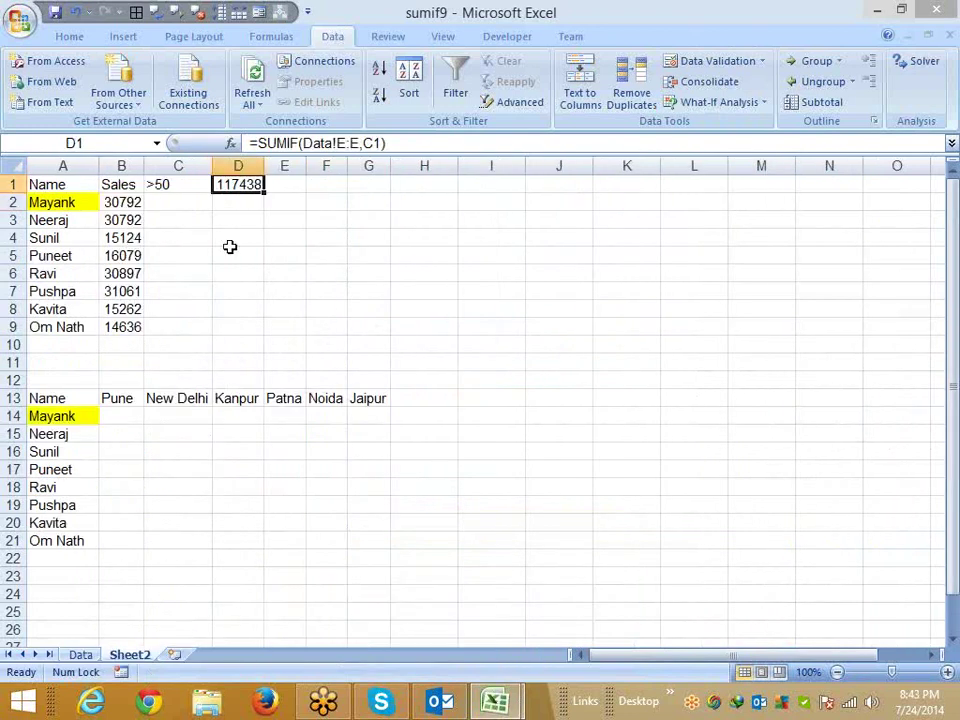
key("Left")
key("Left")
key("Down")
key("Down")
key("Down")
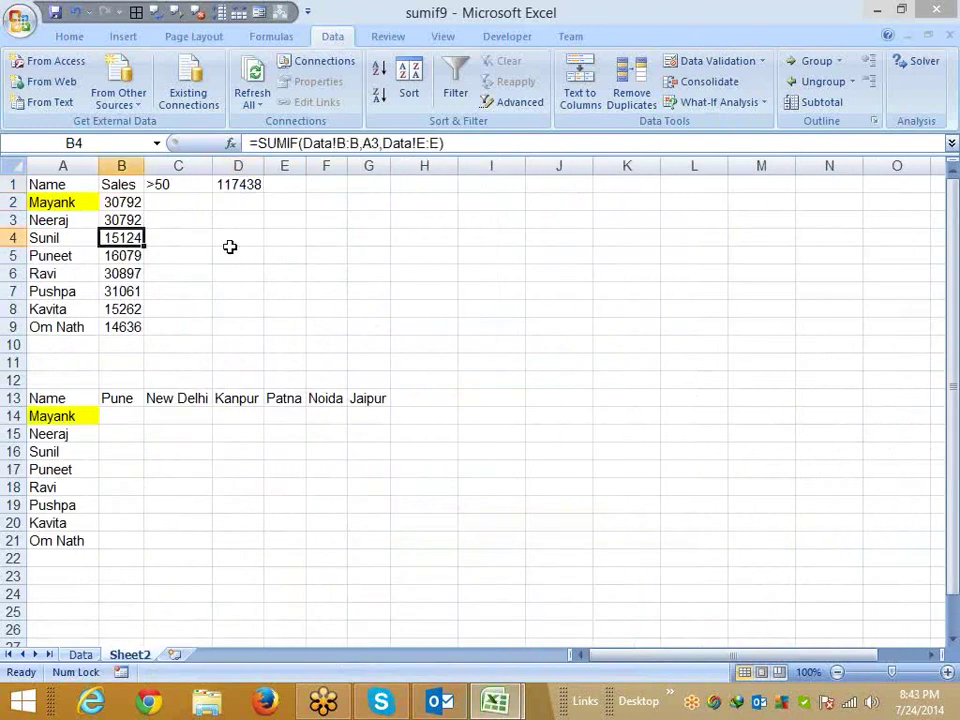
- Check how far the Data sheet's Sales column extends, then select C2 on Sheet2
key("ctrl+Page_Up")
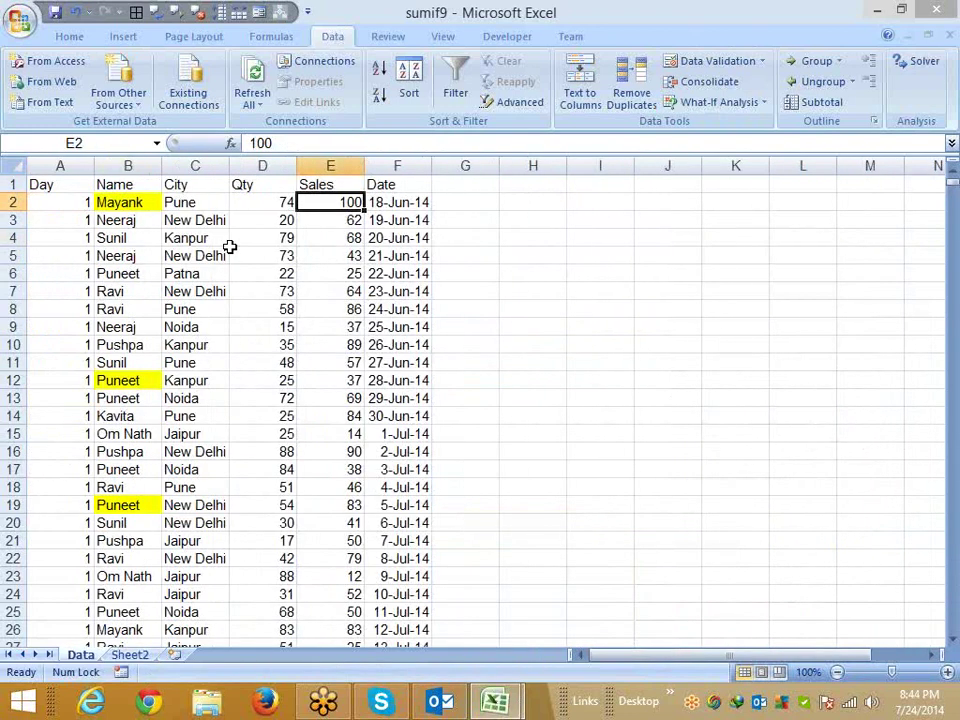
key("Left")
key("Left")
key("Left")
key("Right")
key("Right")
key("Right")
key("ctrl+shift+Down")
key("ctrl+Up")
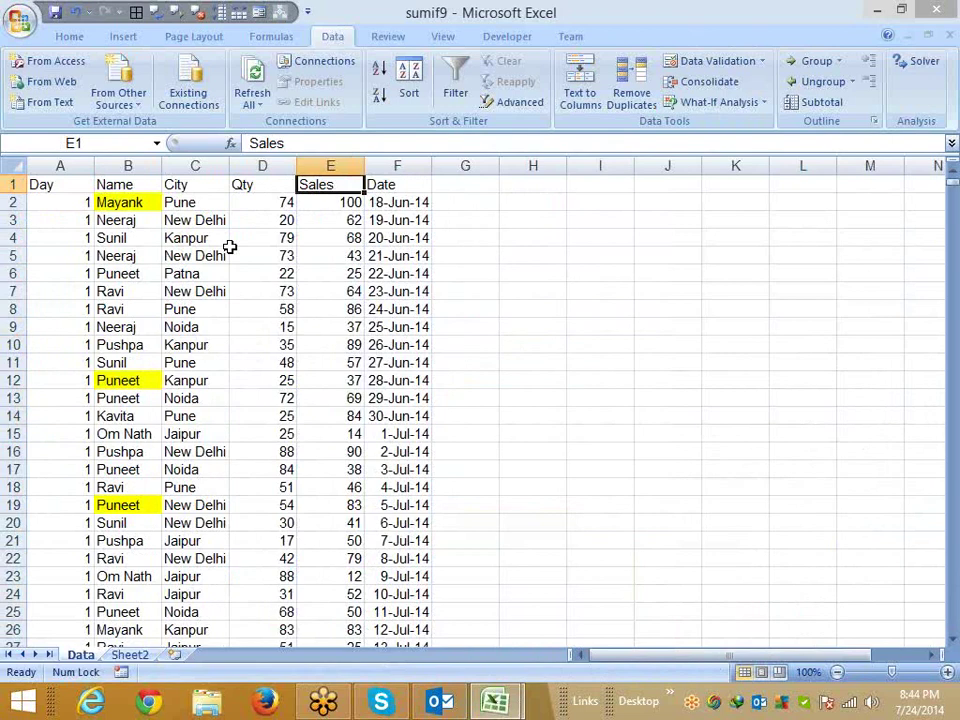
key("ctrl+Page_Down")
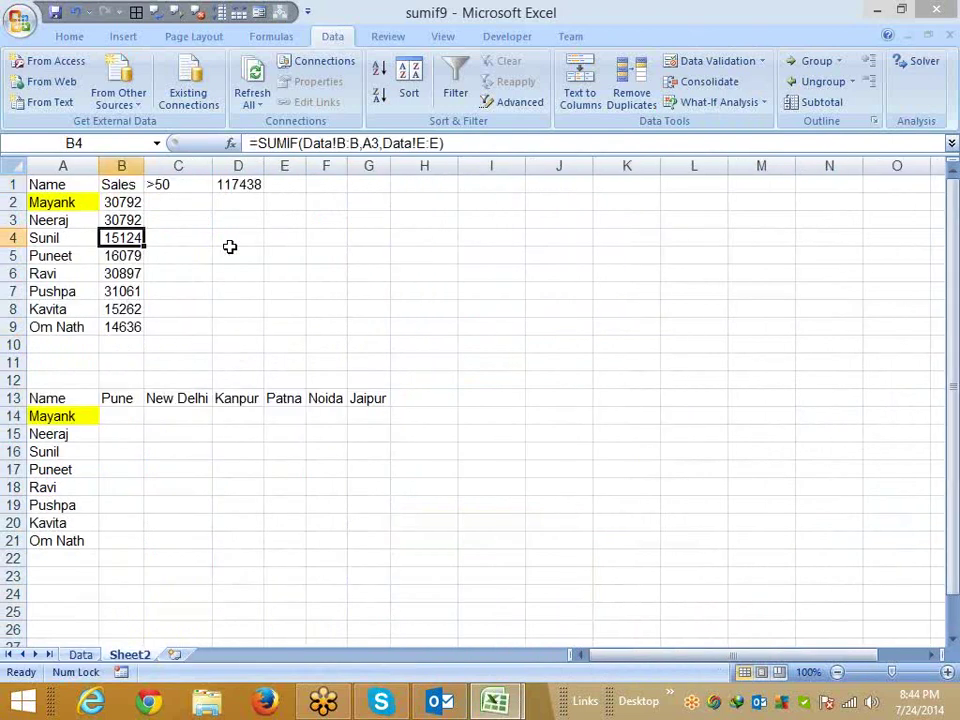
key("Up")
key("Up")
key("Right")
- Enter the <50 criterion in C2 and start a SUMIF formula in D2
type("<")
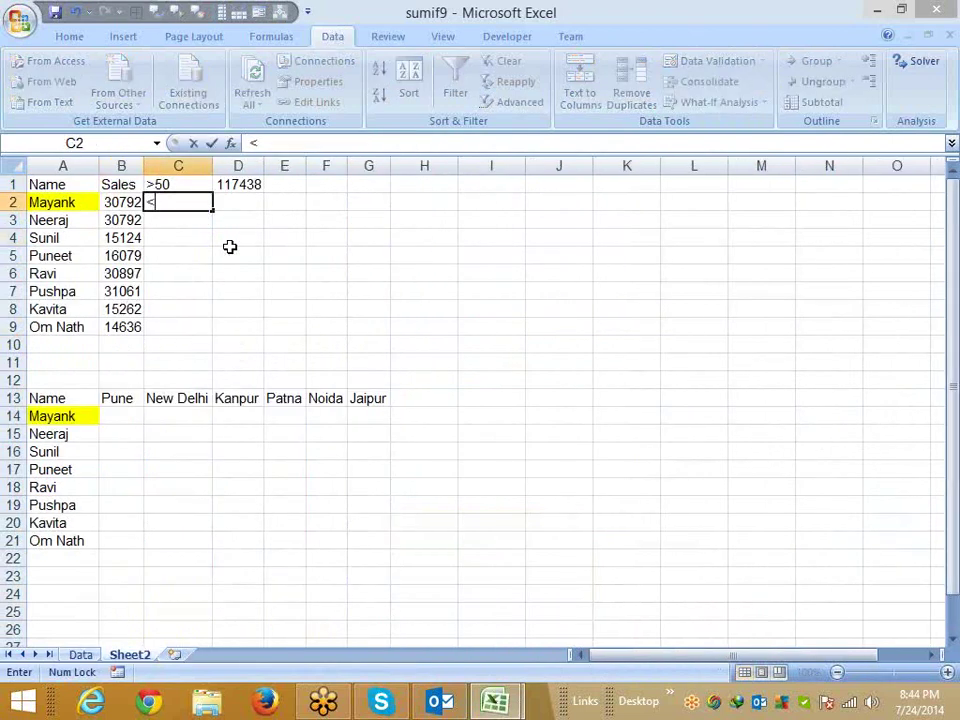
type("50")
key("Tab")
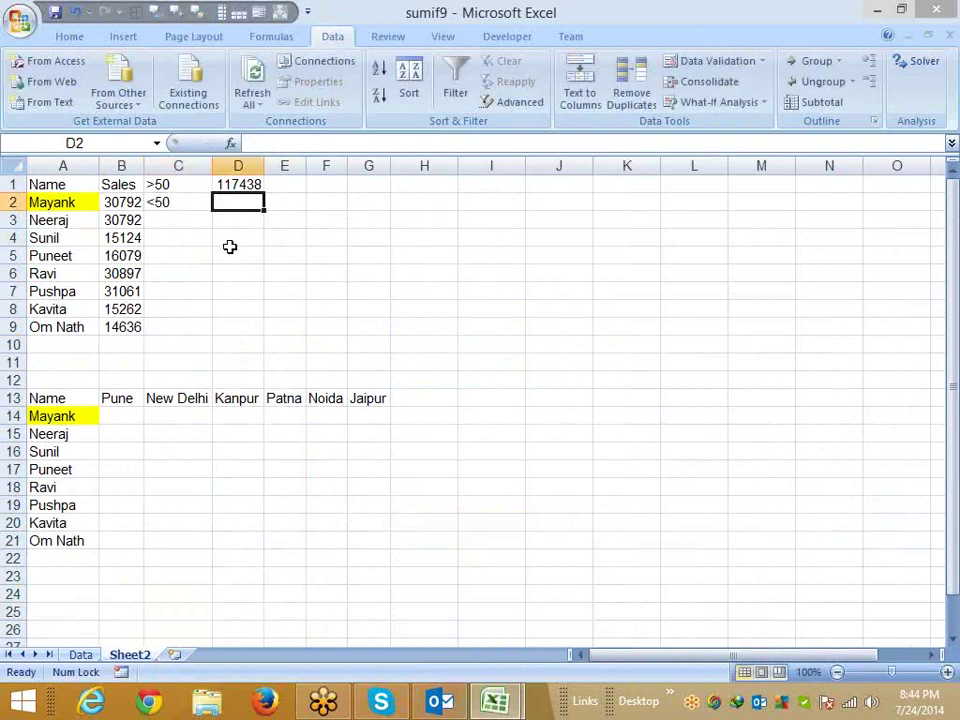
type("=su")
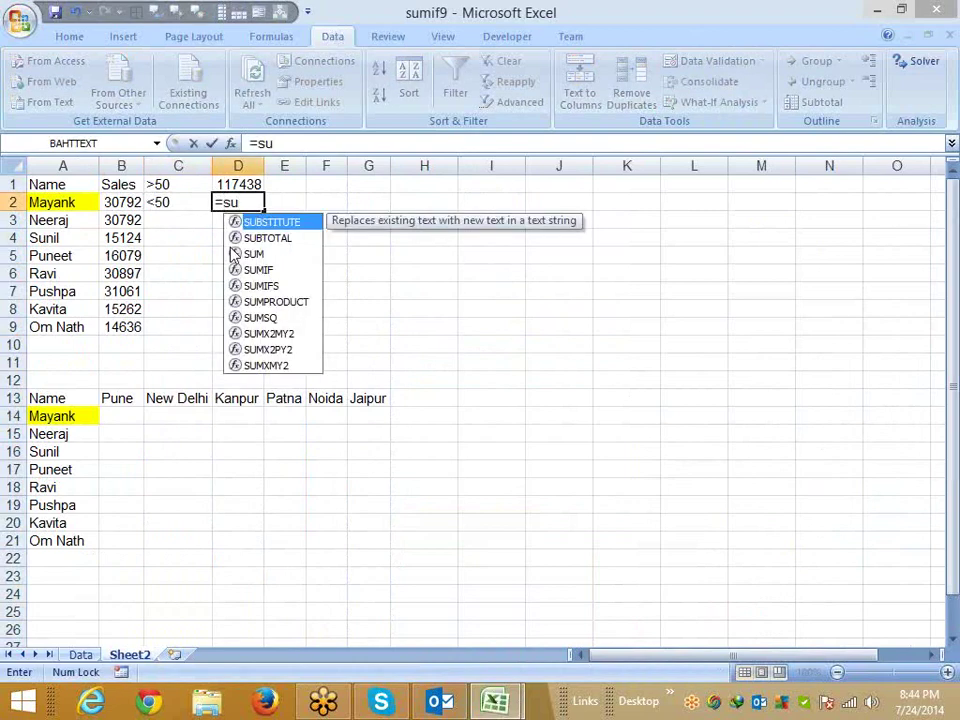
type("m")
left_click(231, 242)
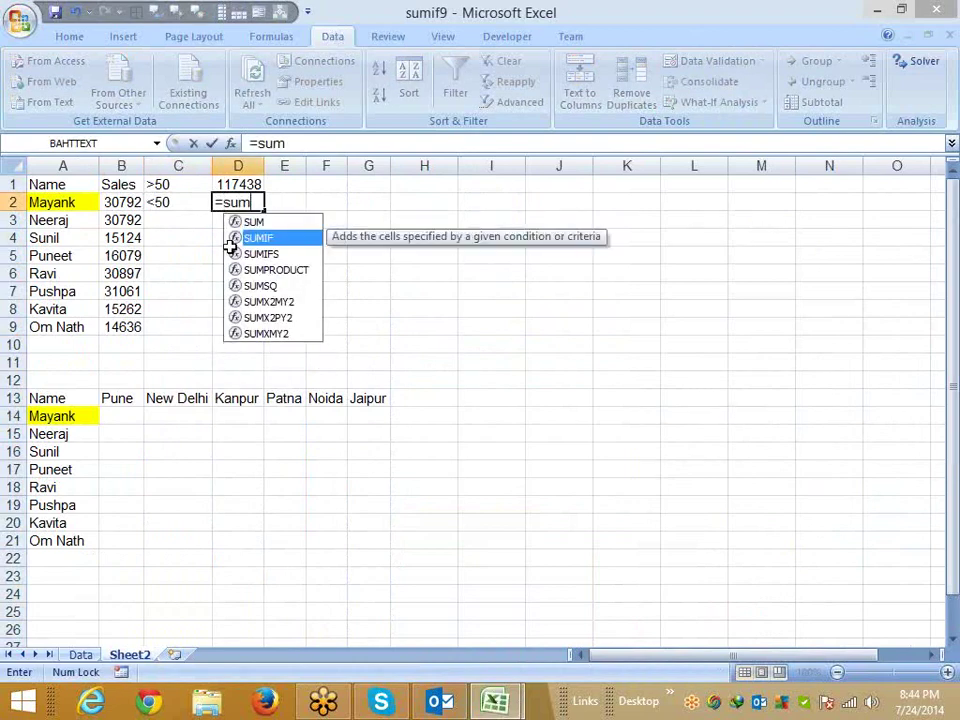
double_click(231, 242)
- Complete D2 as =SUMIF(Data!E:E,"<50"), returning 49859
key("ctrl+Page_Up")
key("Up")
key("Right")
key("Right")
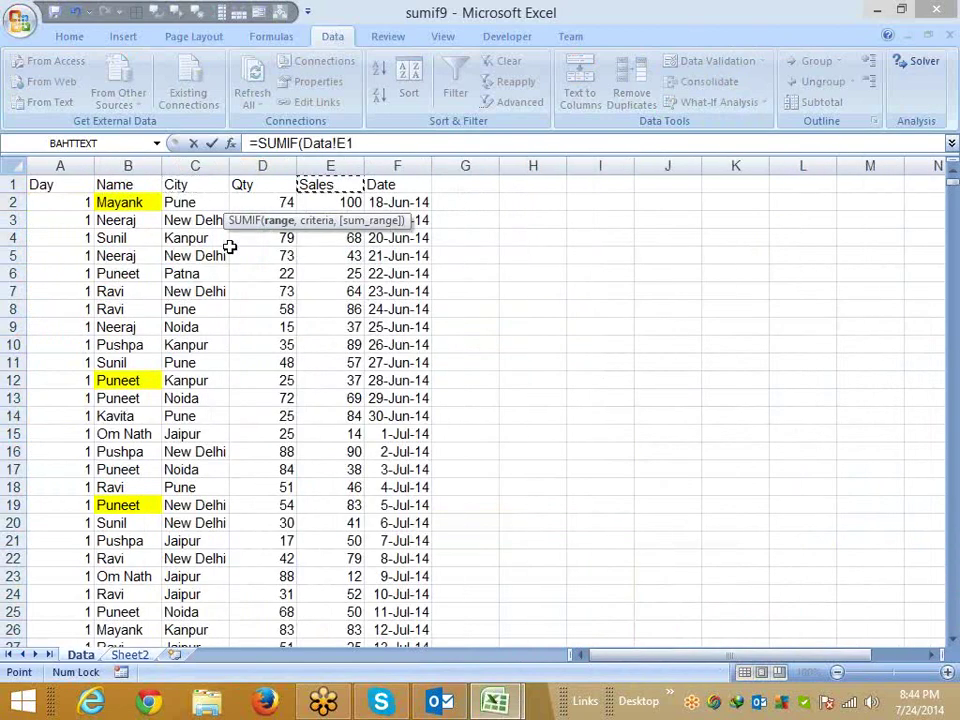
key("ctrl+space")
type(",")
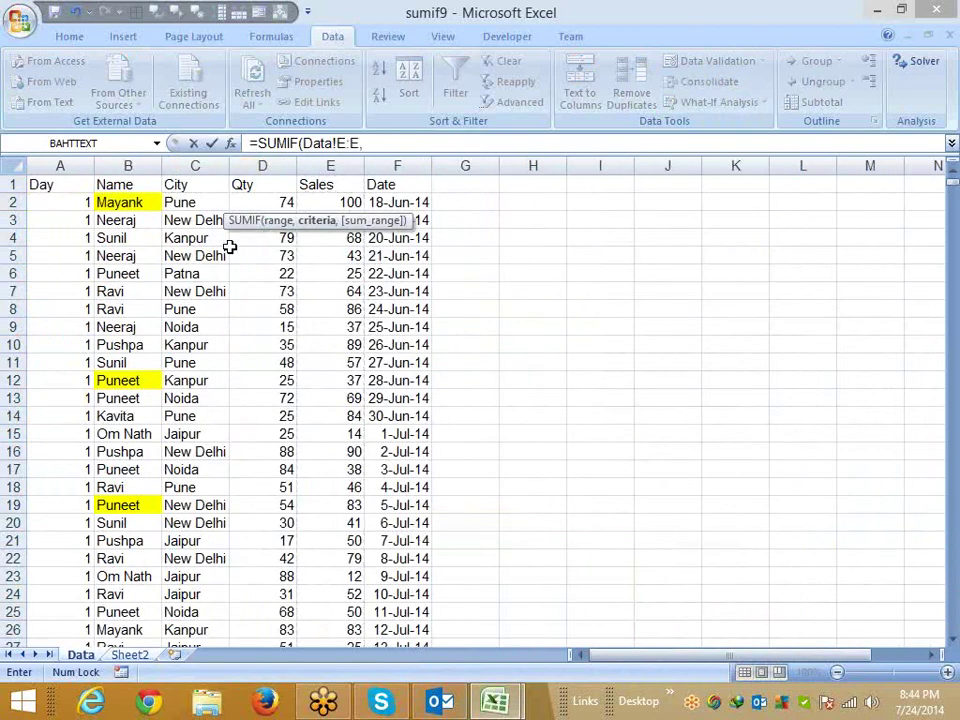
type("\"<5")
type("0\")")
key("Return")
key("Up")
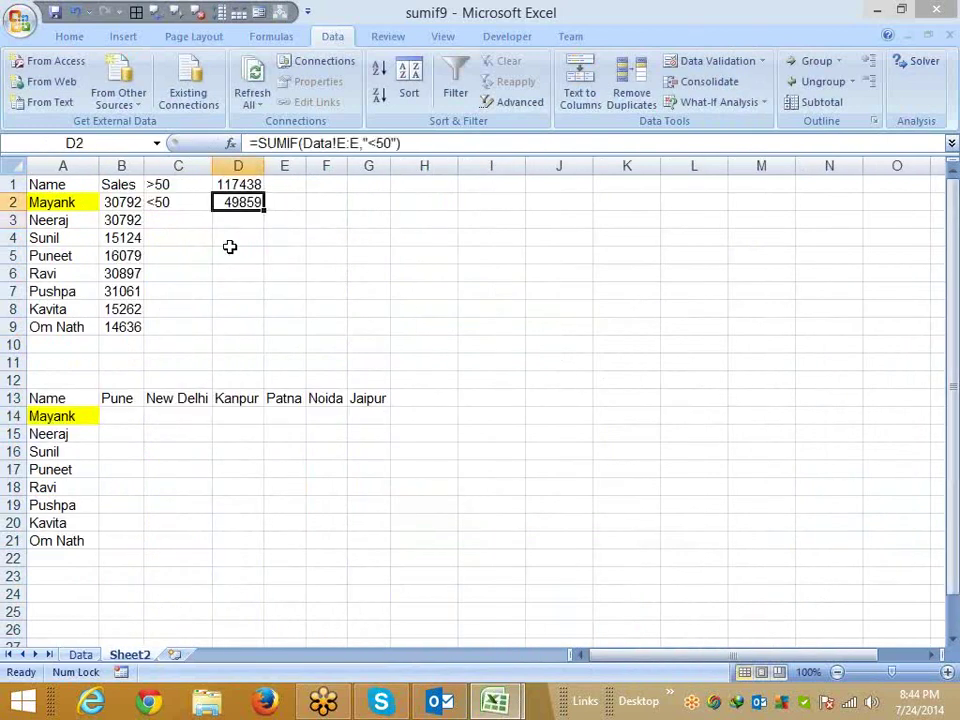
key("Left")
key("Down")
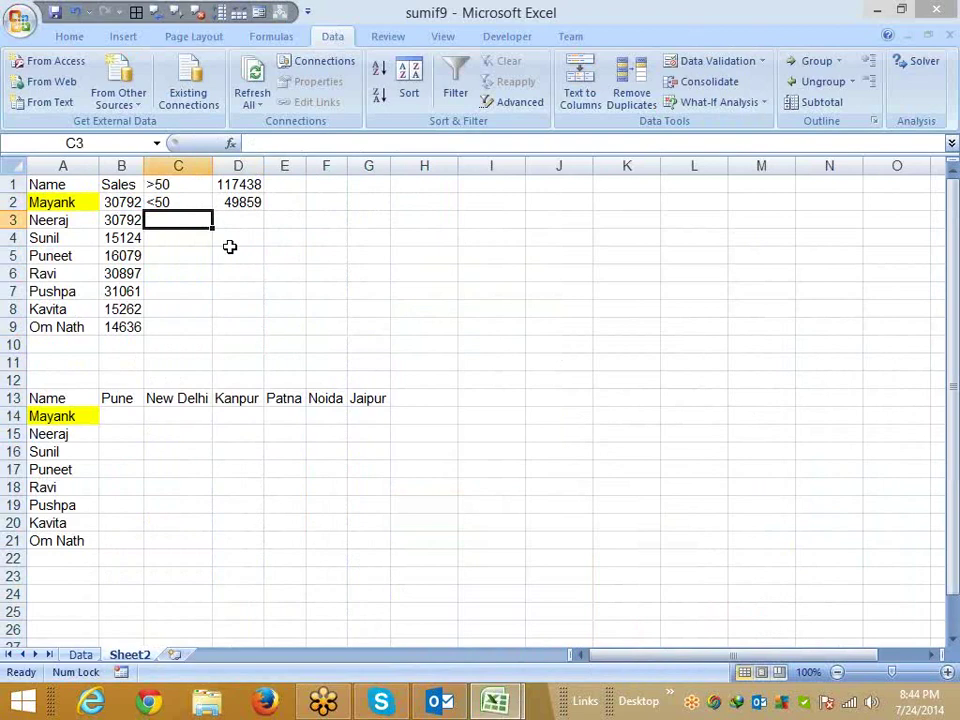
- Enter the <=, >= and <> operators in C3, C4 and C5
type("<=")
key("Return")
type(">=")
key("Return")
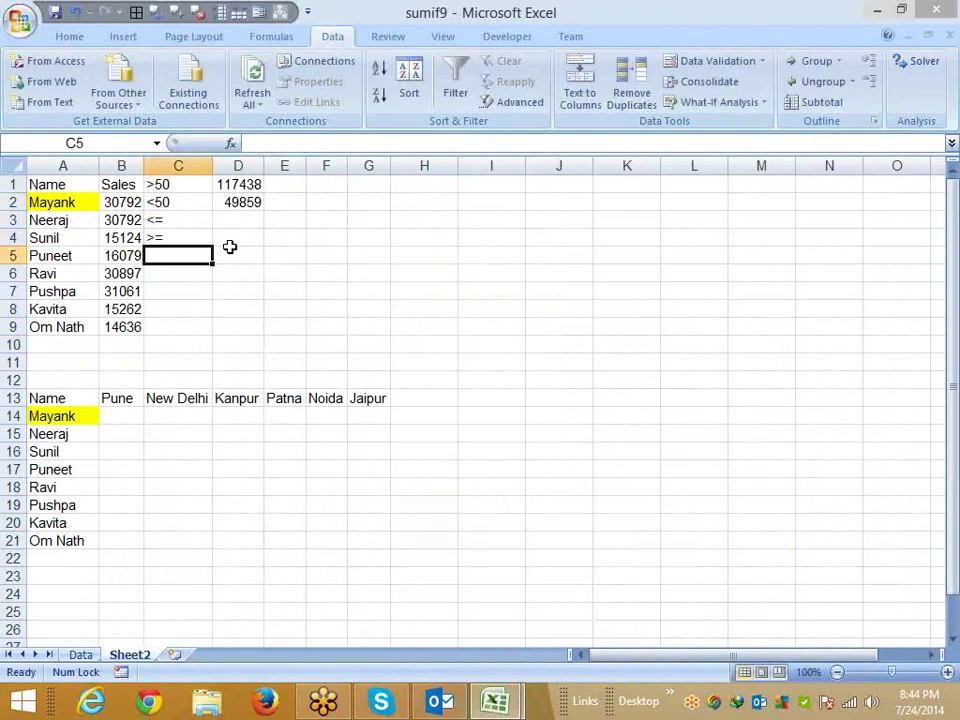
type("<>")
key("Return")
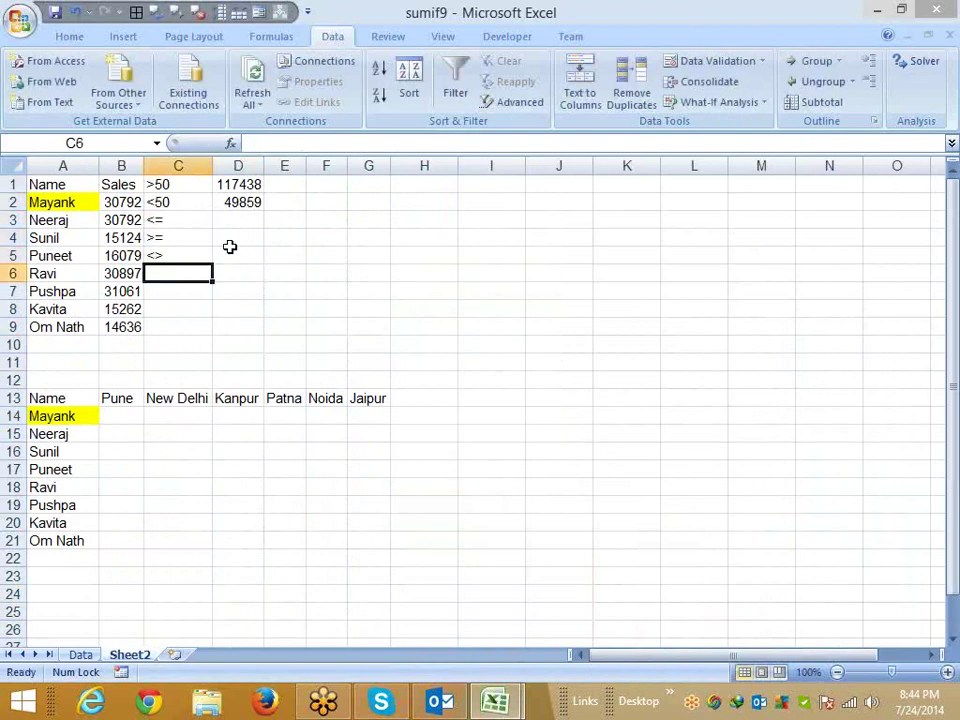
- Select the criteria block C1:C5, then switch to the Data sheet
key("Up")
key("Up")
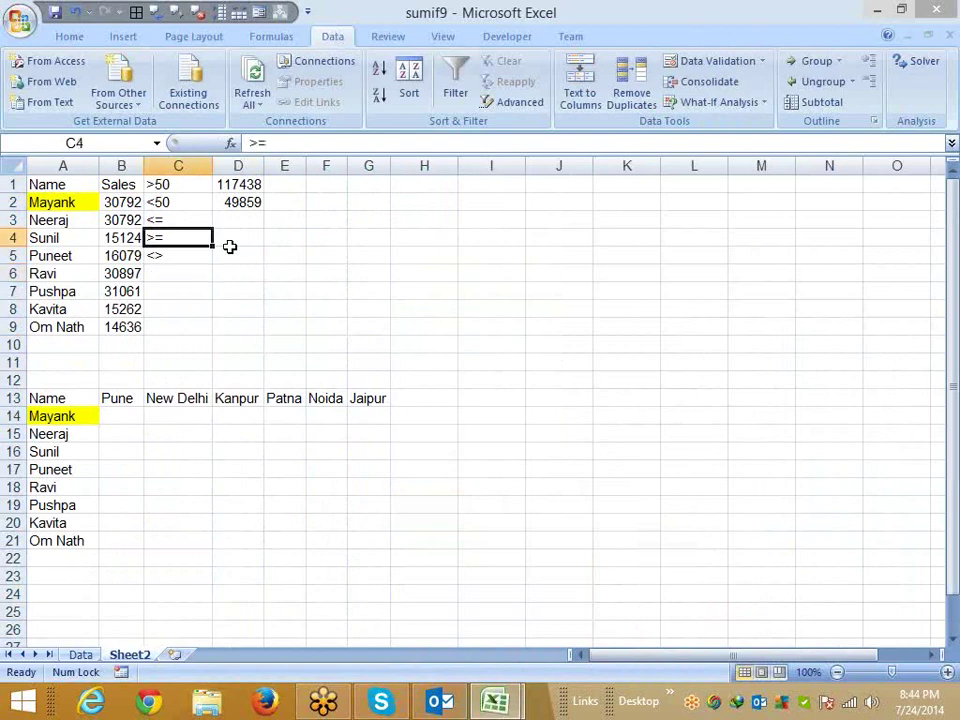
key("Up")
key("Up")
key("Up")
key("shift+Down")
key("shift+Down")
key("shift+Down")
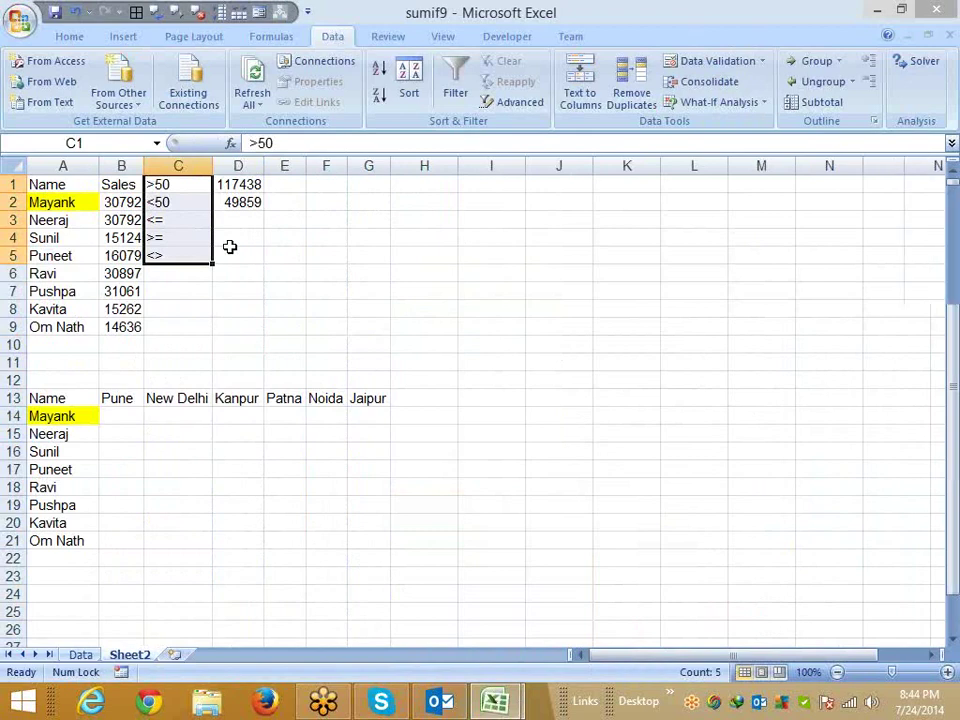
key("ctrl+Page_Up")
key("Left")
key("Left")
key("Left")
key("Left")
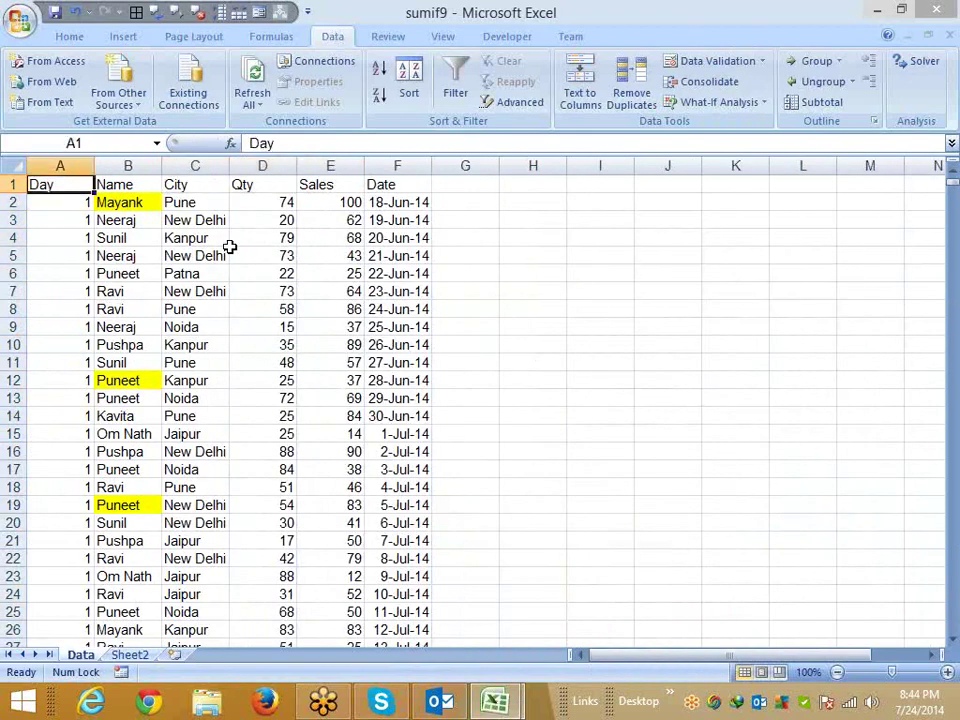
- Extend the Ravi entry in B7 to a full name with a surname and copy it
key("Down")
key("Down")
key("Down")
key("Down")
key("Down")
key("Right")
key("Down")
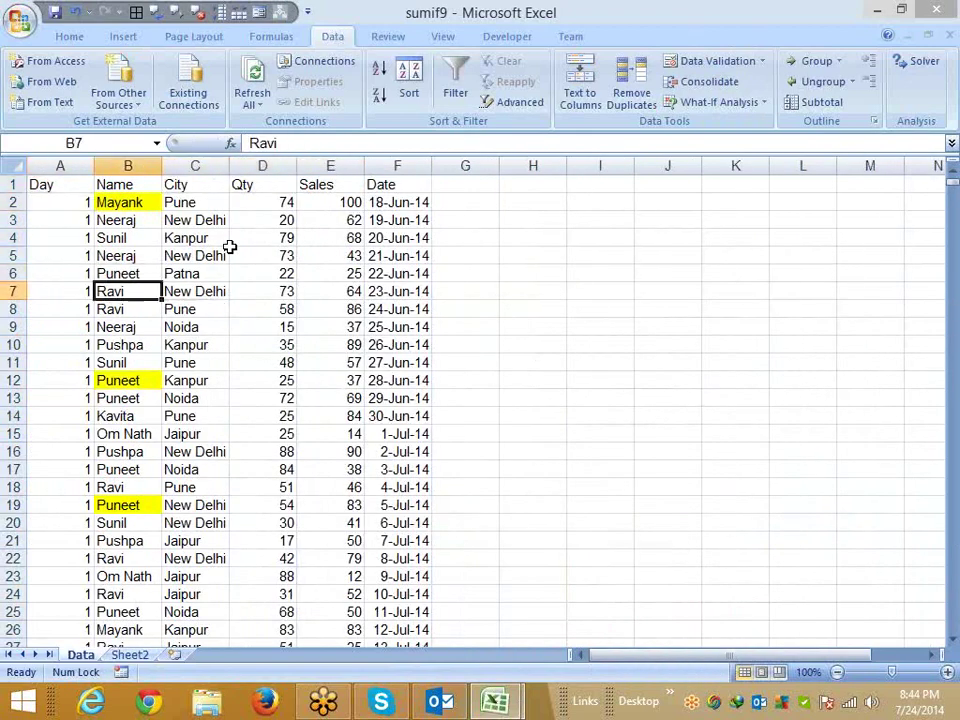
key("F2")
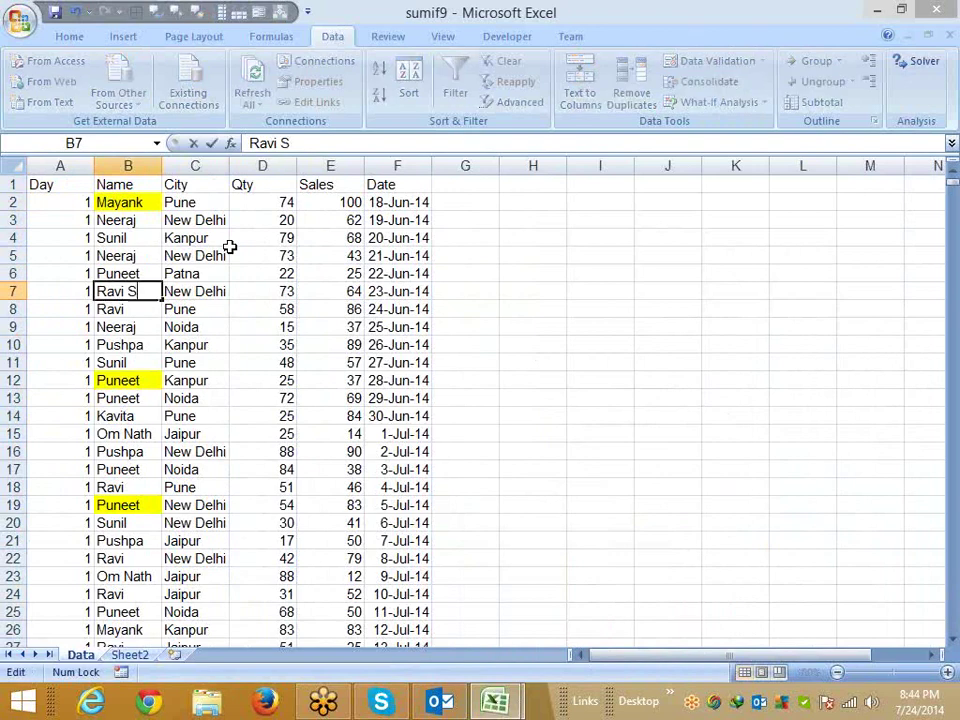
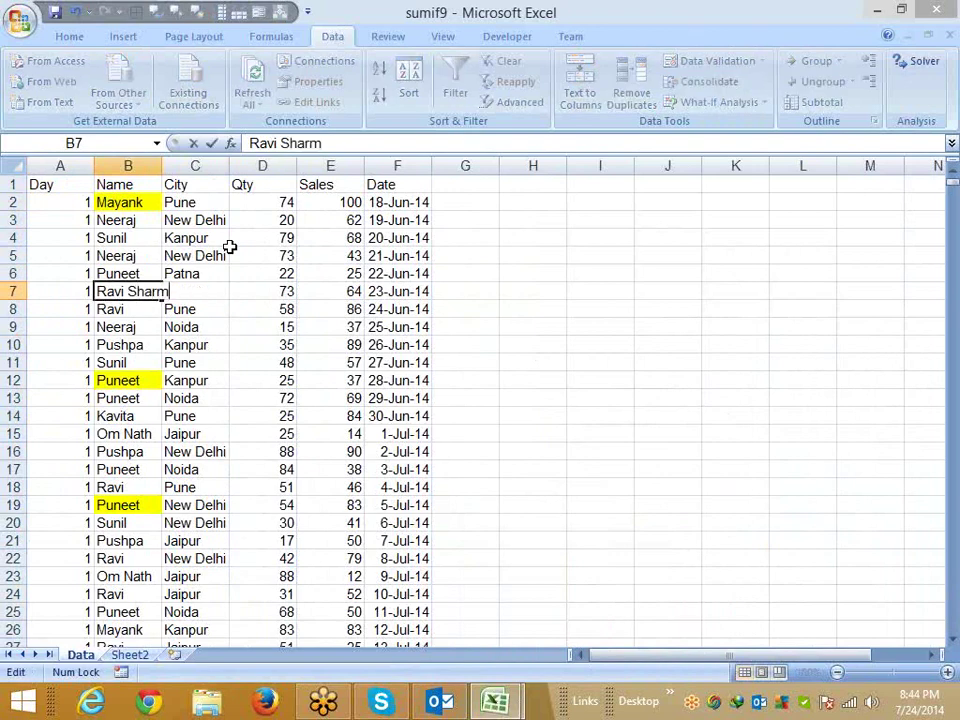
key("Return")
key("Up")
key("ctrl+c")
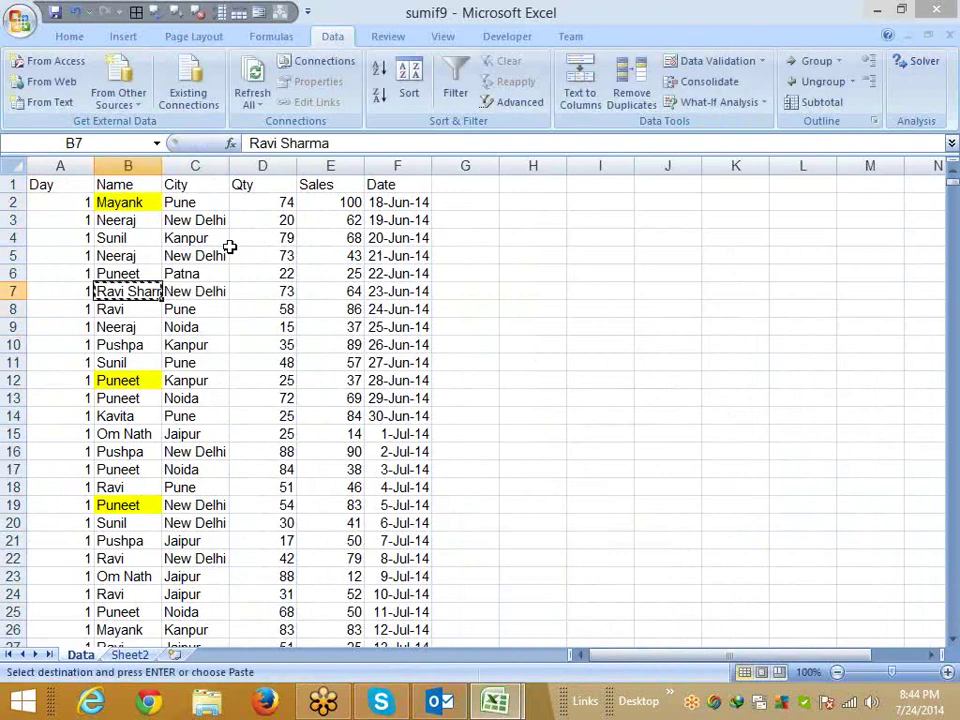
- Paste the full Ravi name into B11, B16, B22, B31 and B47, then return to Sheet2
key("Down")
key("Down")
key("Down")
key("Down")
key("ctrl+v")
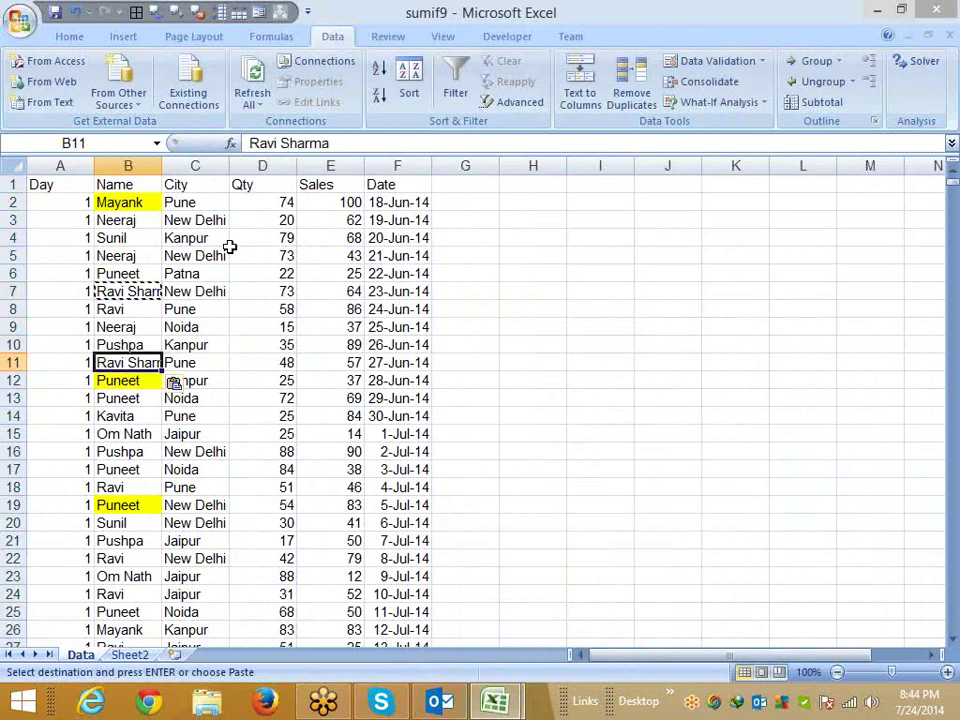
key("Down")
key("Down")
key("Down")
key("Down")
key("Down")
key("ctrl+v")
key("Down")
key("Down")
key("Down")
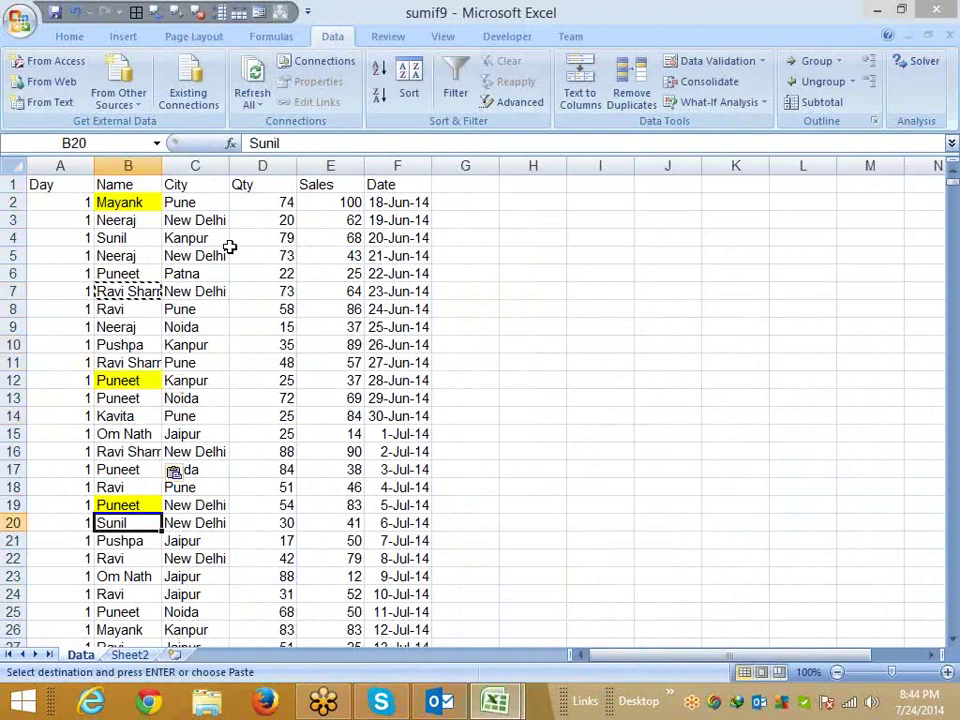
key("Down")
key("Down")
key("ctrl+v")
key("Down")
key("Down")
key("Down")
key("Down")
key("Down")
key("Down")
key("Down")
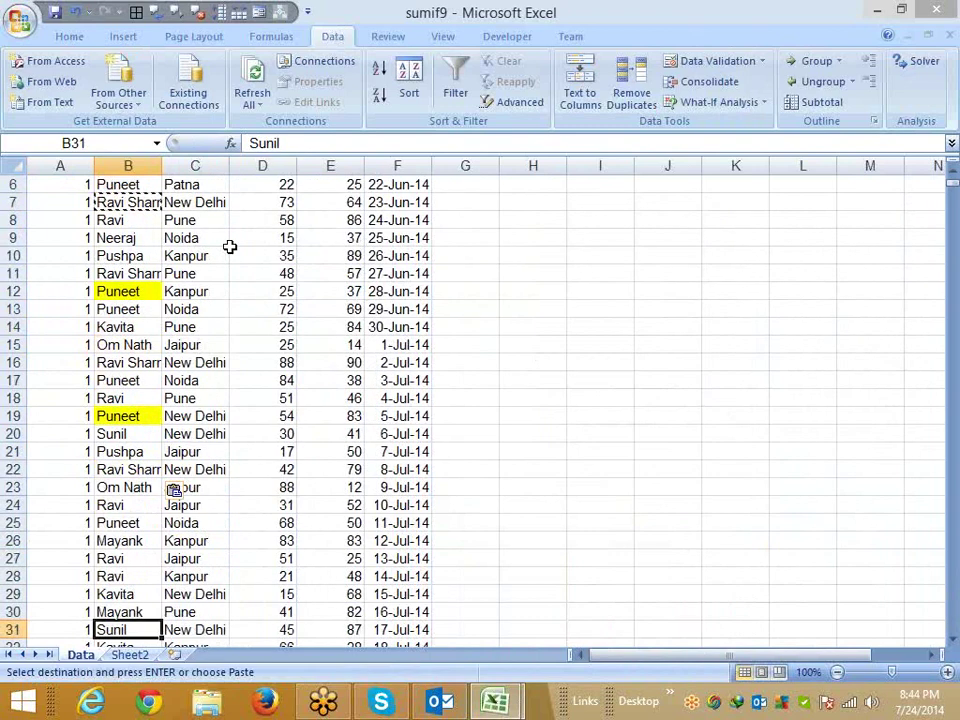
key("ctrl+v")
key("Down")
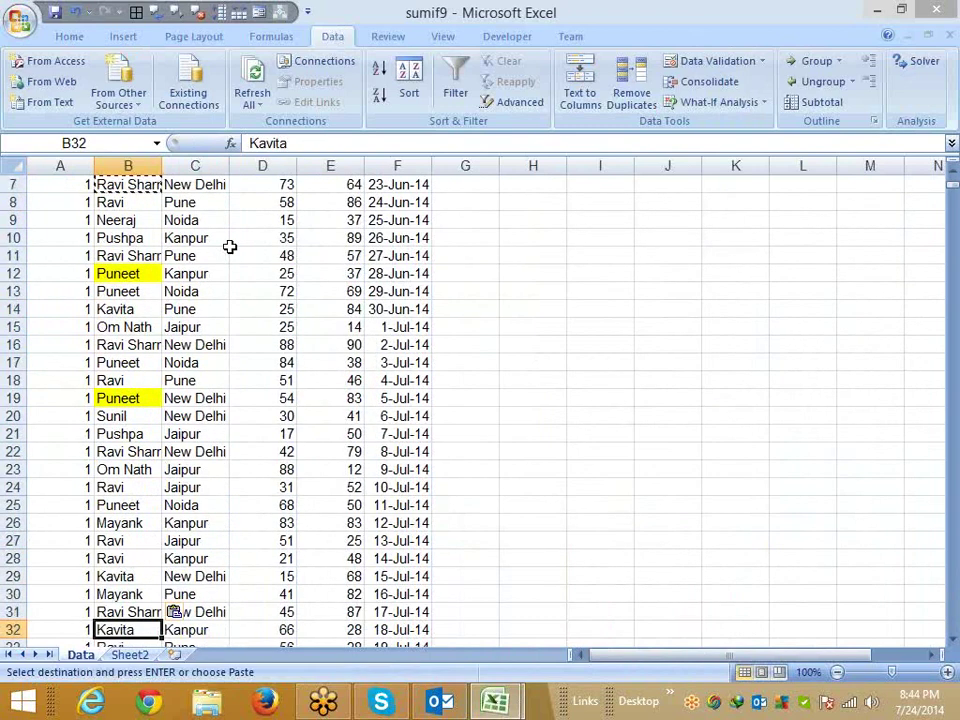
key("Down")
key("Down")
key("Down")
key("ctrl+v")
key("ctrl+Page_Down")
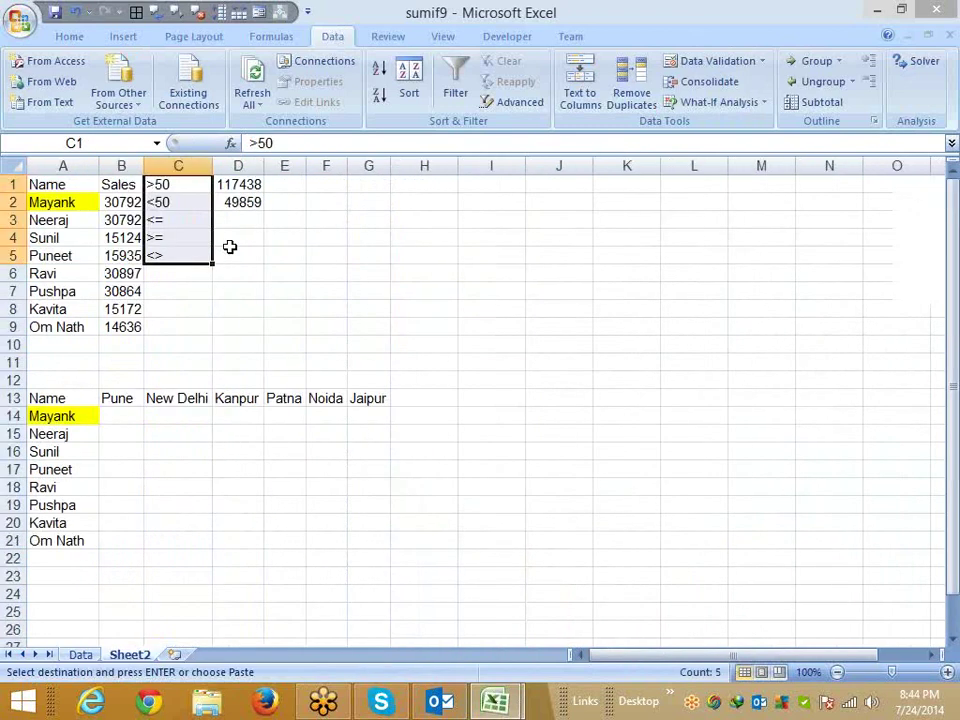
key("Escape")
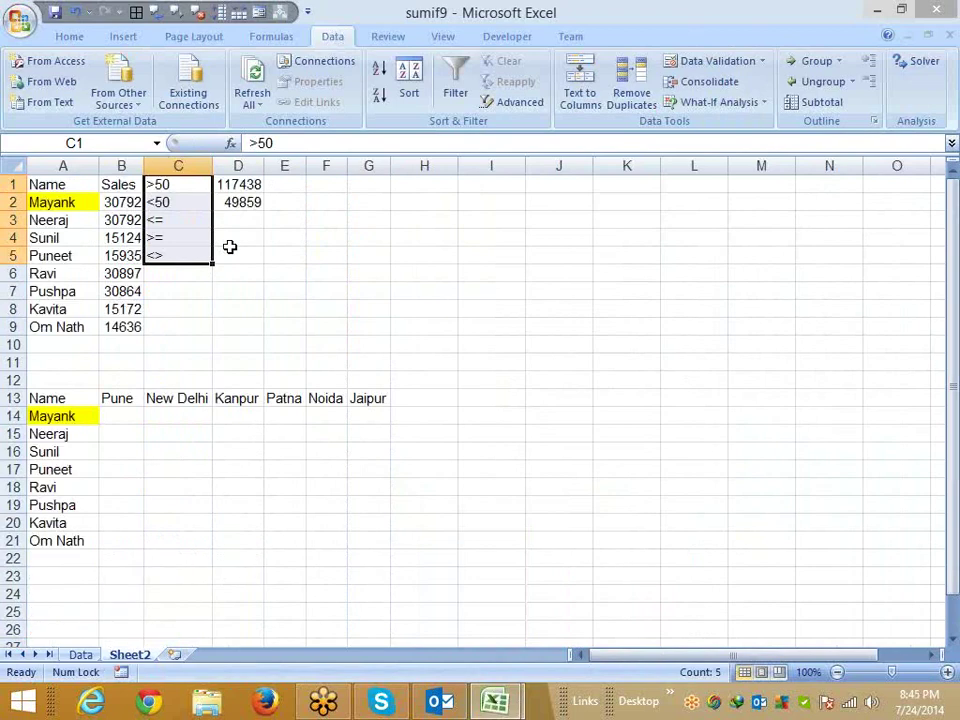
- Locate Ravi's row on Sheet2 and check the names in the Data sheet's Name column
key("Down")
key("Left")
key("Down")
key("Down")
key("Down")
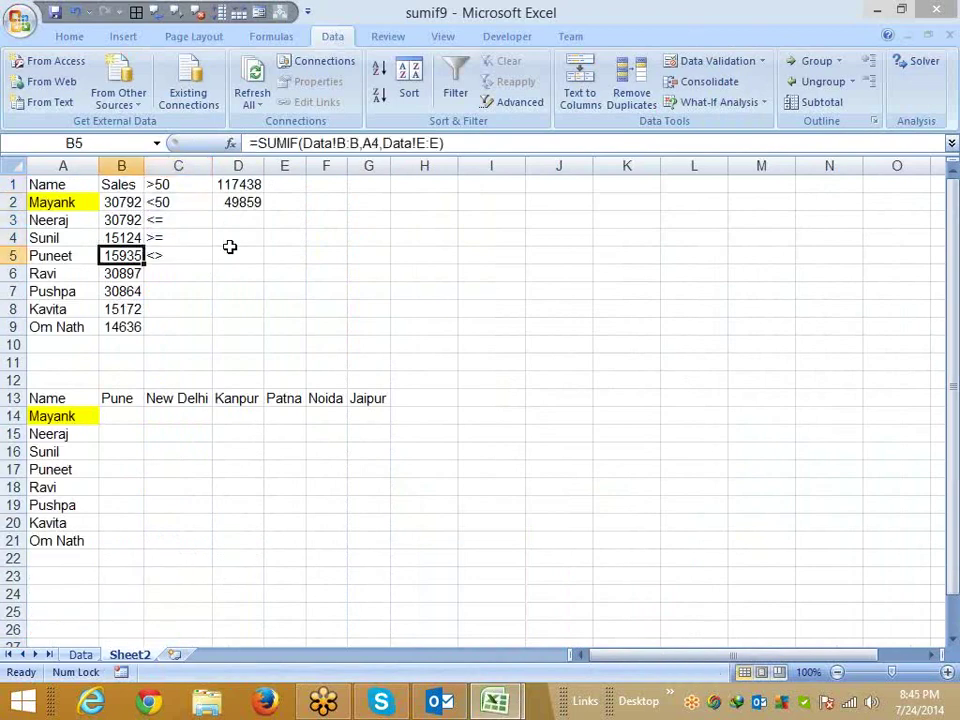
key("Down")
key("Left")
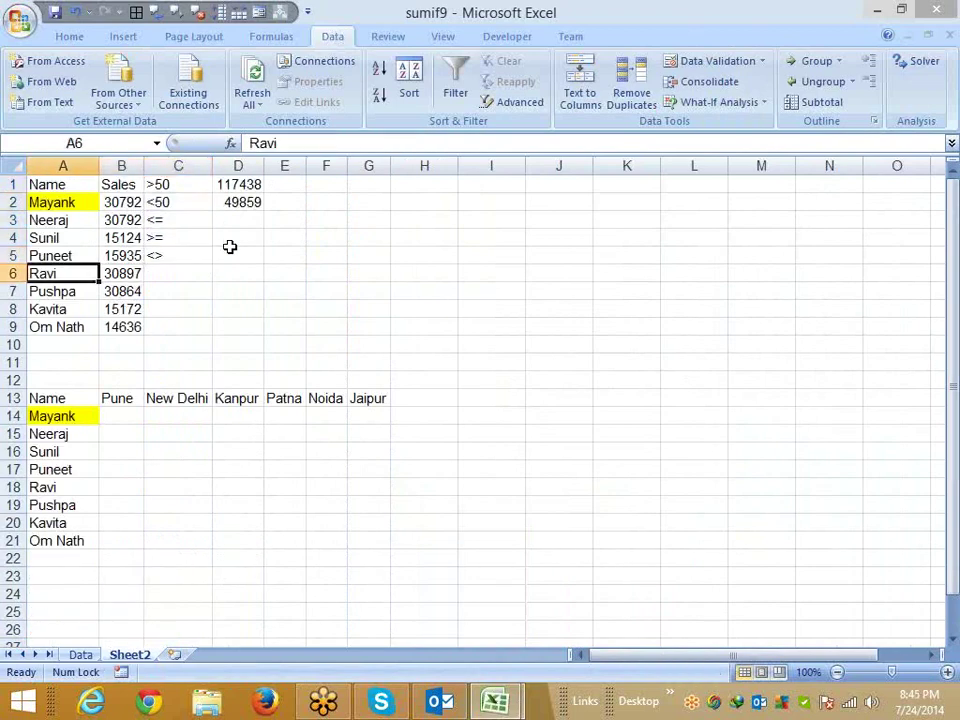
key("ctrl+Page_Up")
key("ctrl+Up")
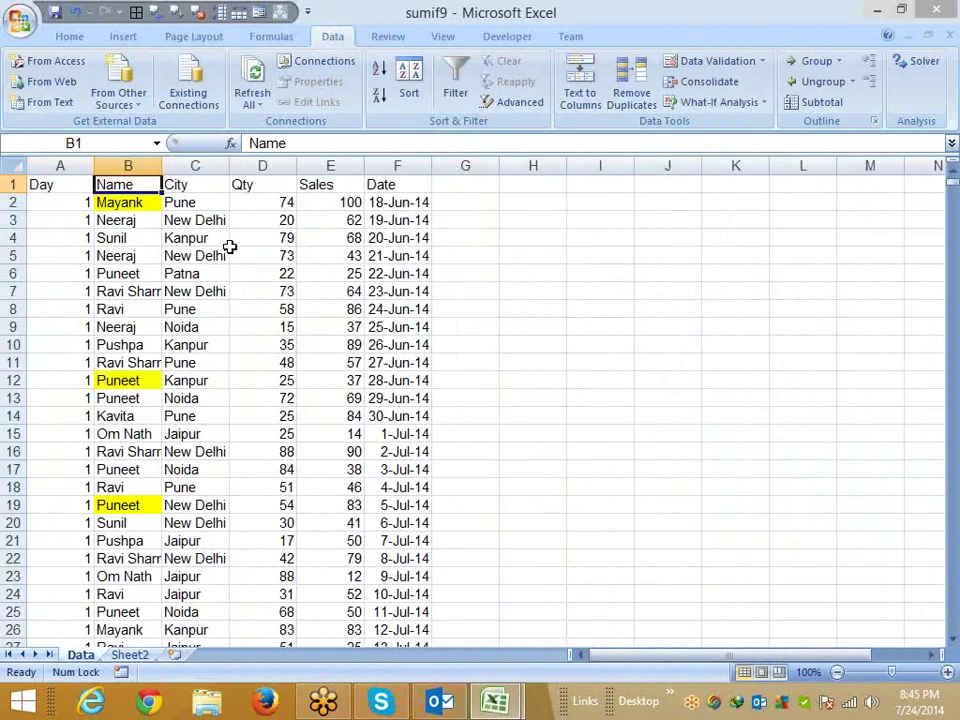
key("Down")
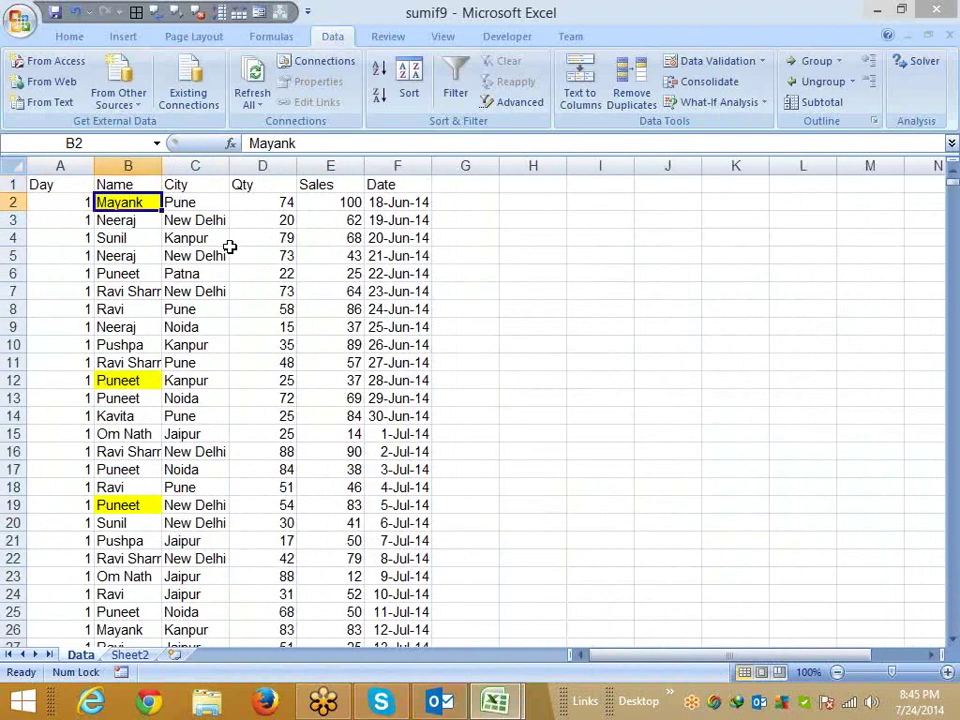
key("ctrl+Page_Down")
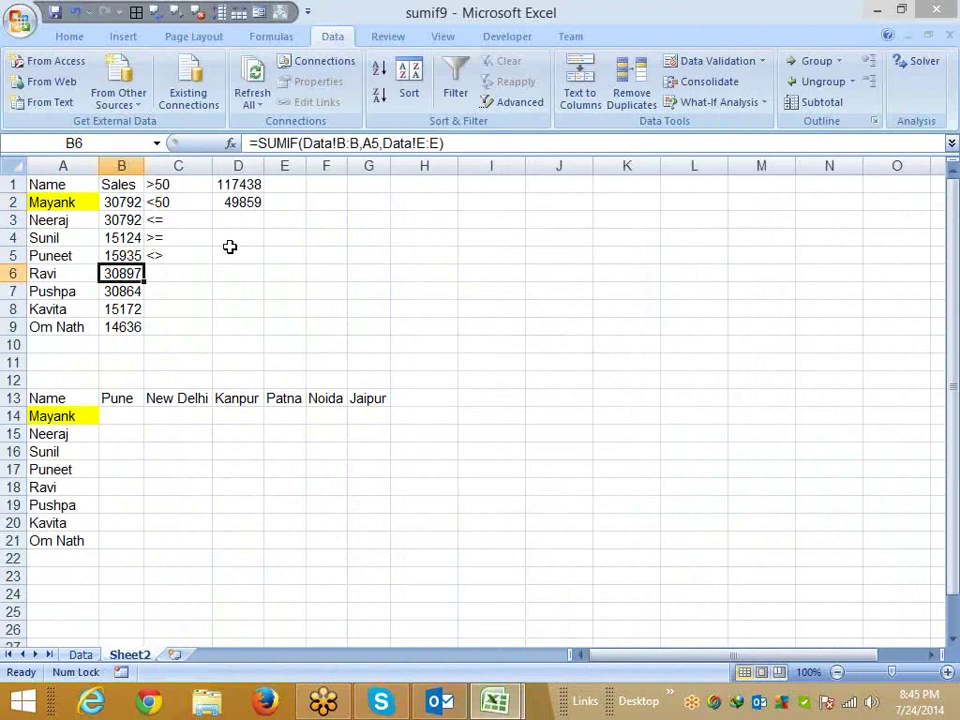
- Enter the wildcard criterion *Ravi* in C6
key("Right")
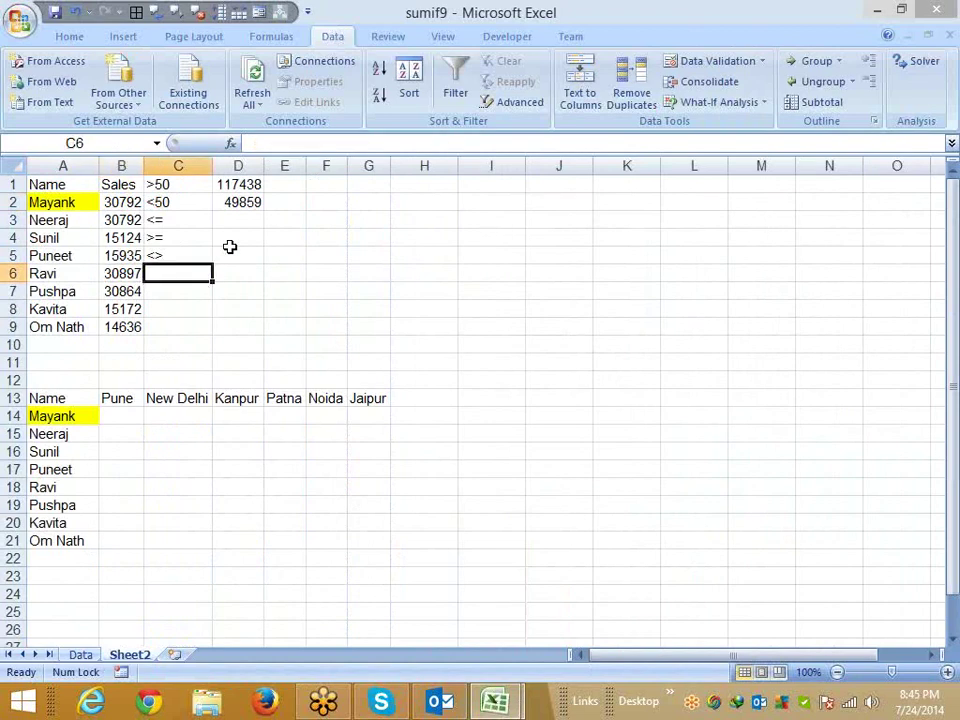
type("*Ra")
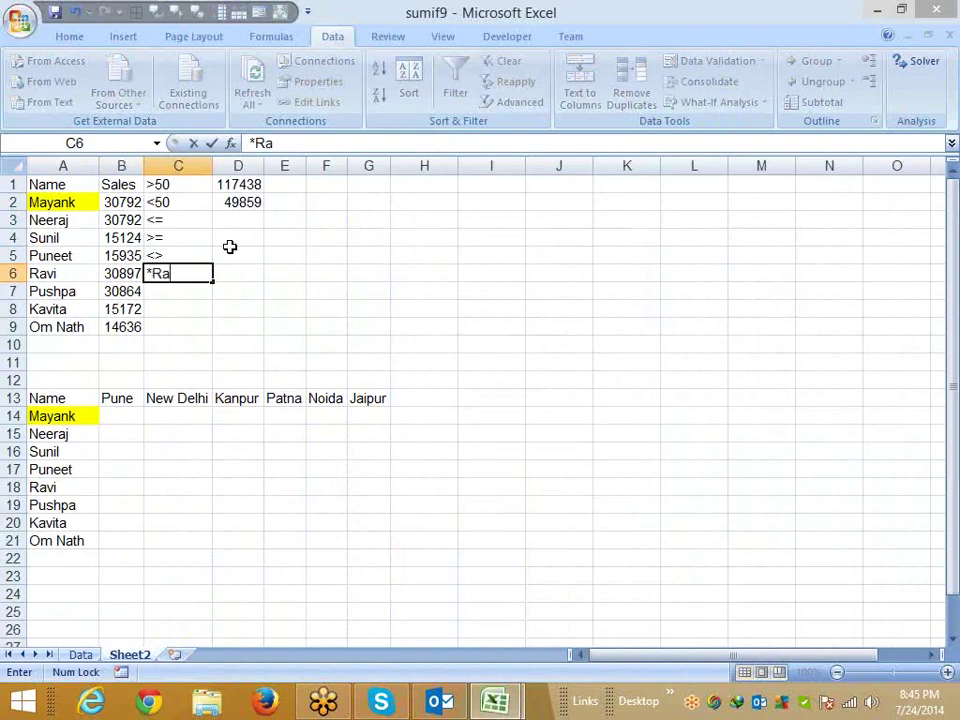
type("vi*")
key("Return")
key("Up")
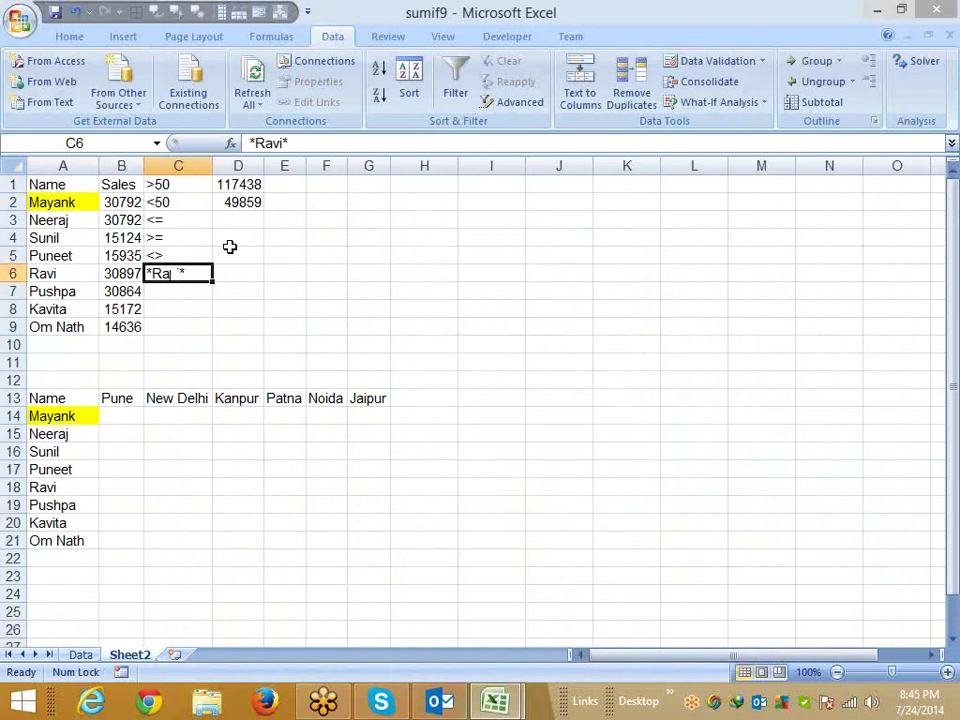
key("Right")
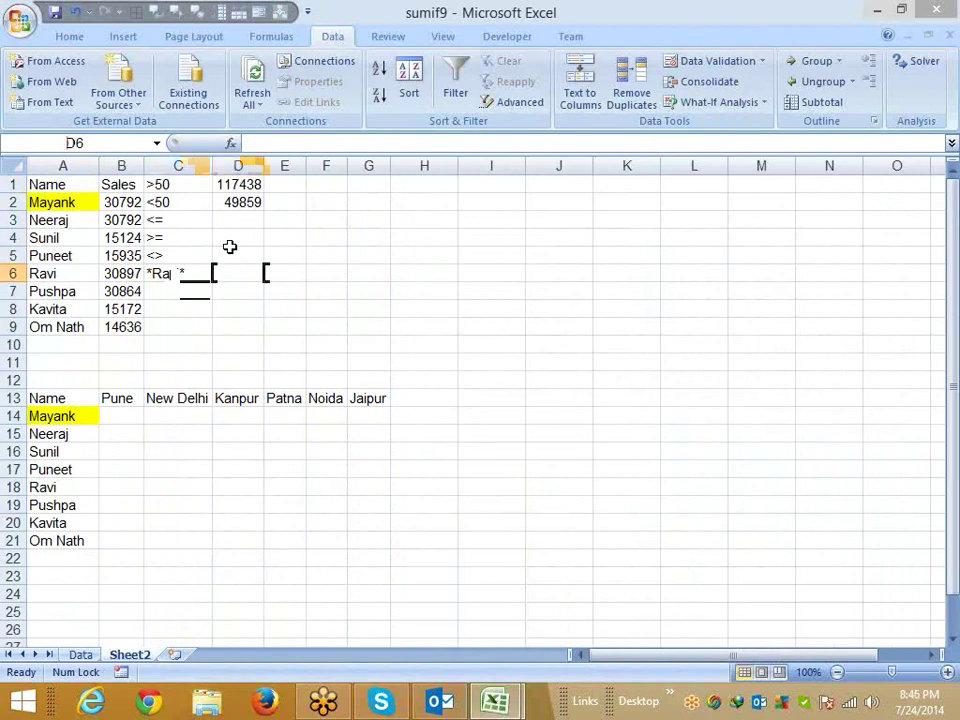
- Build a SUMIF in D6 over Data!B:B with a hard-coded *Ravi* criterion, summing Data!E:E
type("=sum")
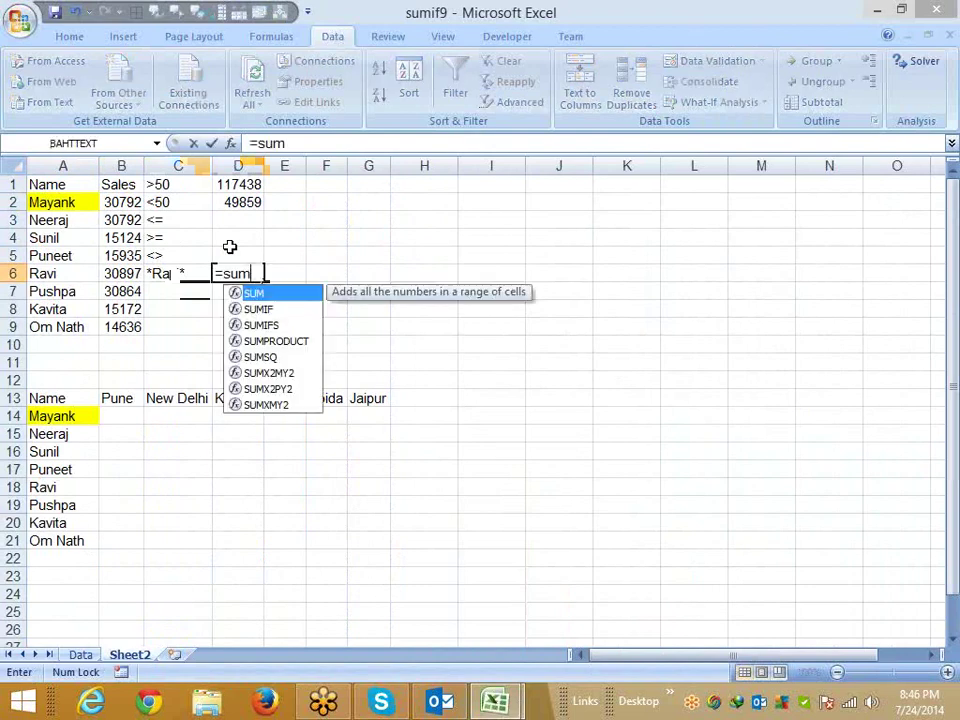
key("Down")
key("Tab")
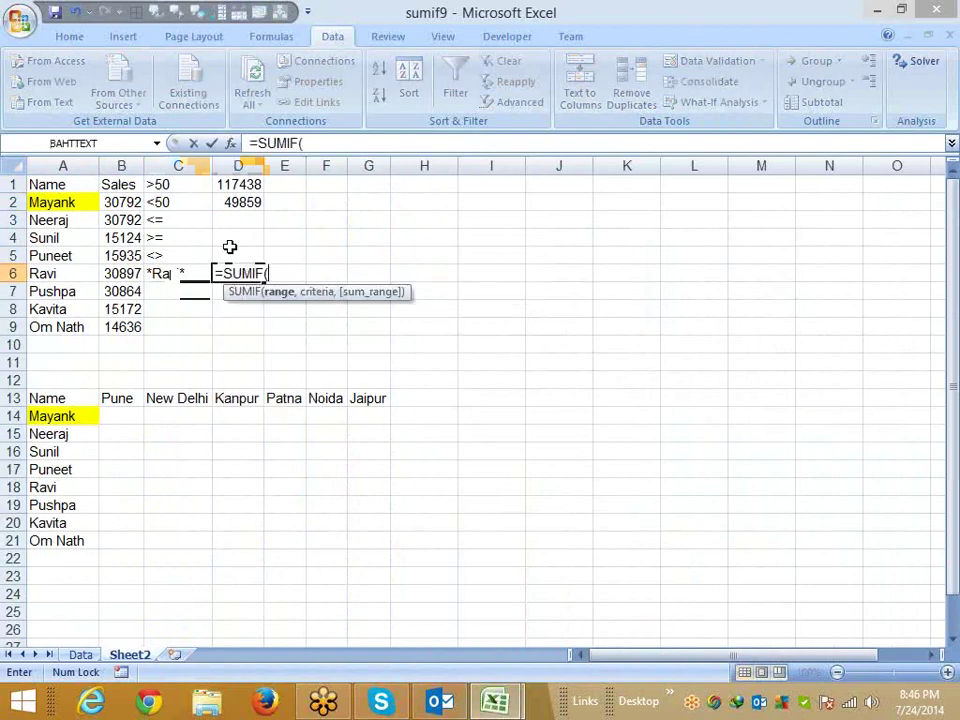
left_click(82, 655)
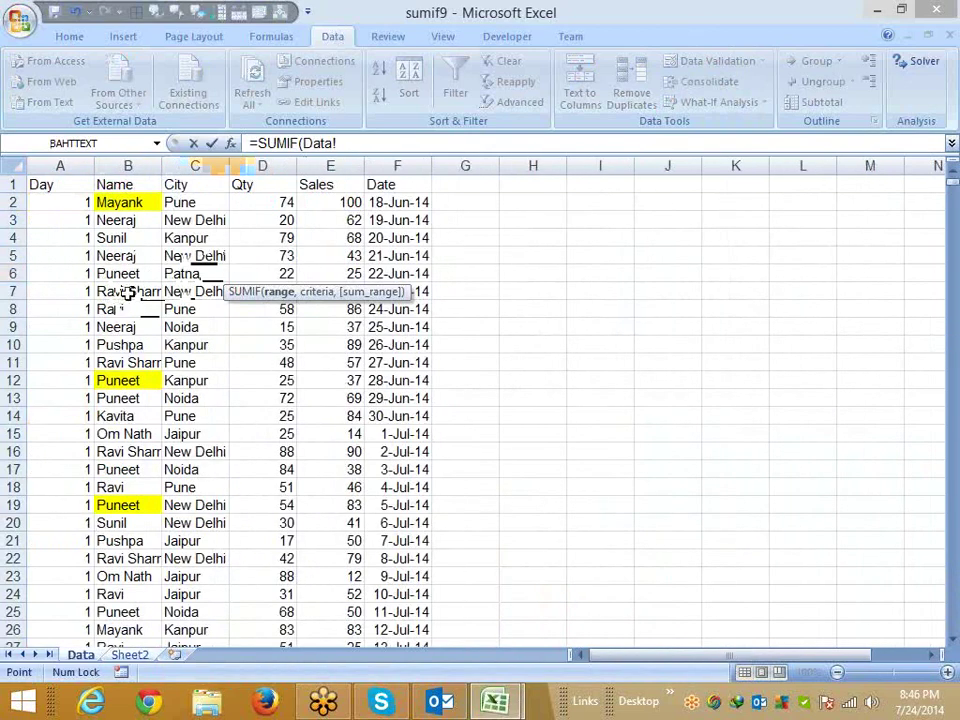
left_click(143, 164)
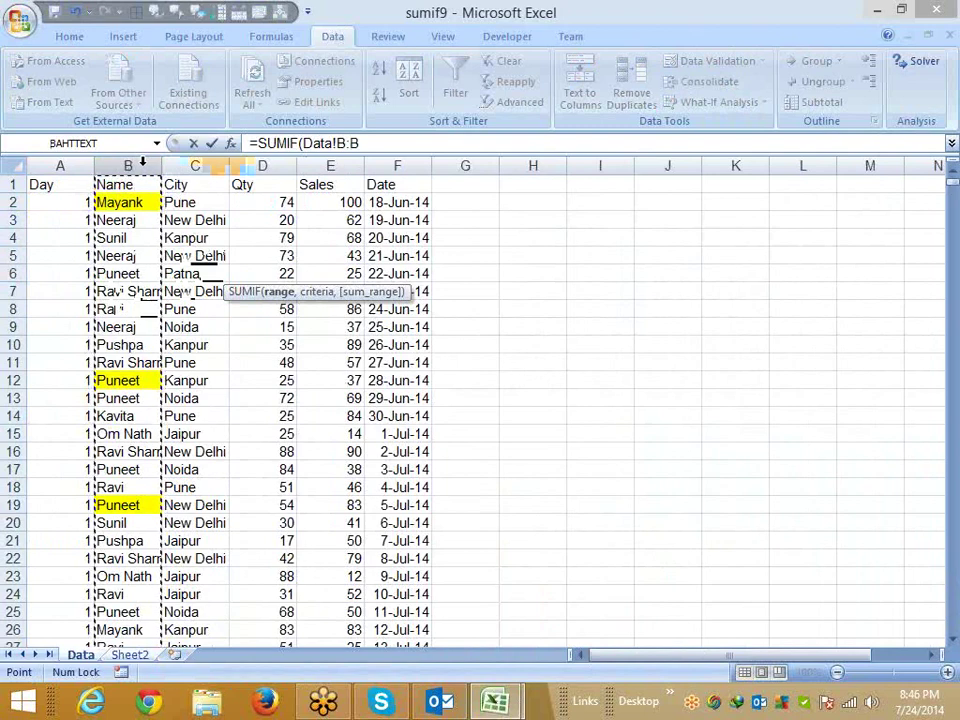
type(",")
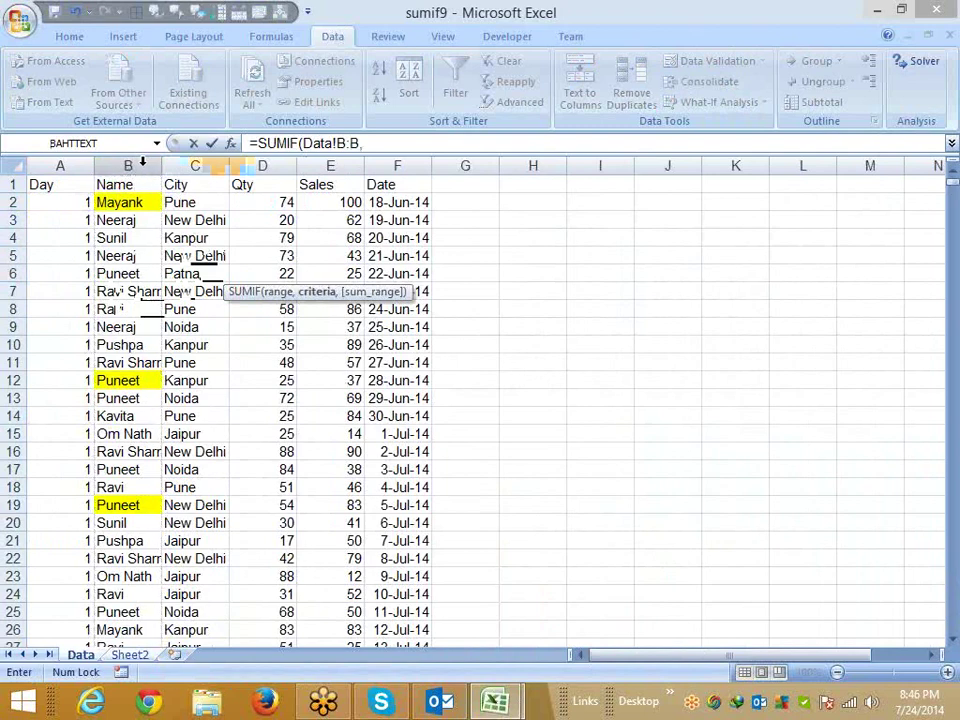
type("\"")
type("*")
type("Suje")
key("BackSpace")
key("BackSpace")
key("BackSpace")
key("BackSpace")
type("R")
type("avi")
type("*\"")
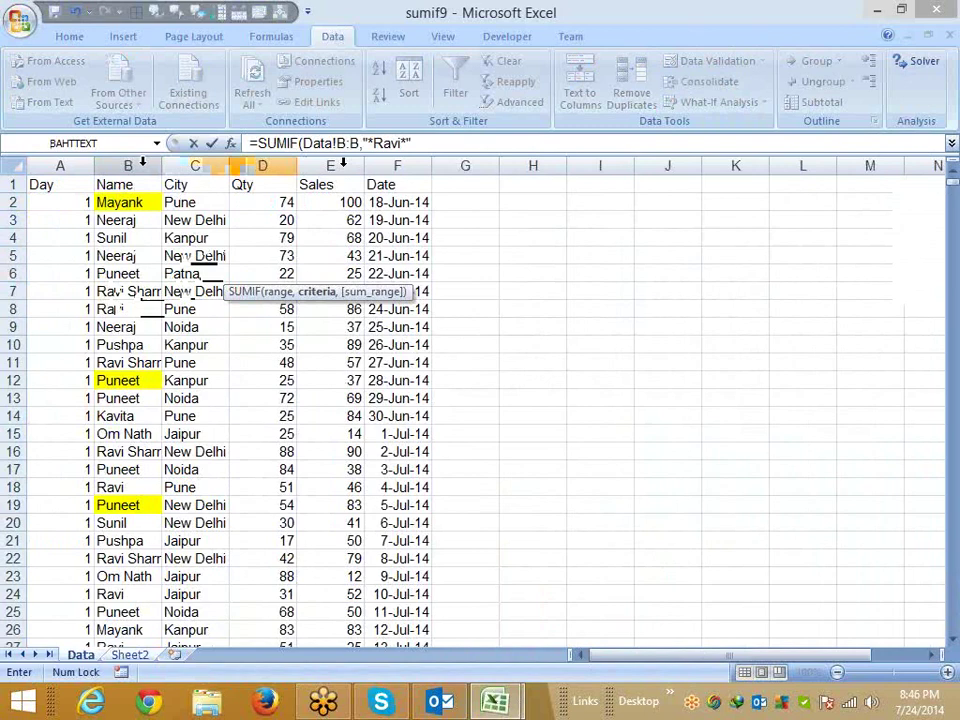
type(",")
left_click(343, 162)
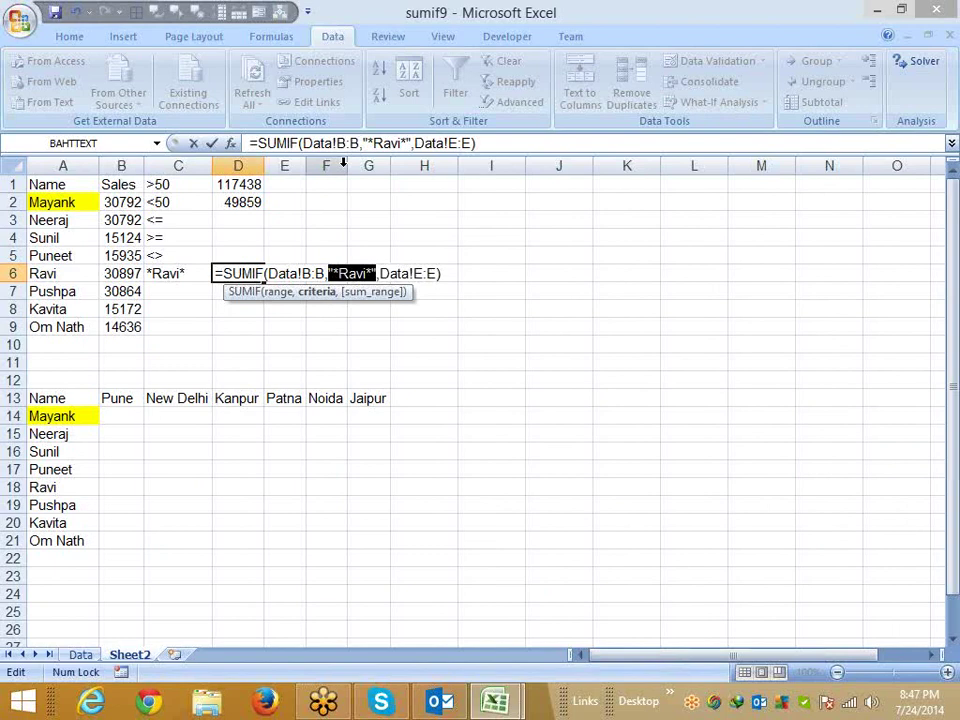
- Replace the hard-coded criterion with a reference to C6, giving 31295
key("Delete")
left_click(158, 275)
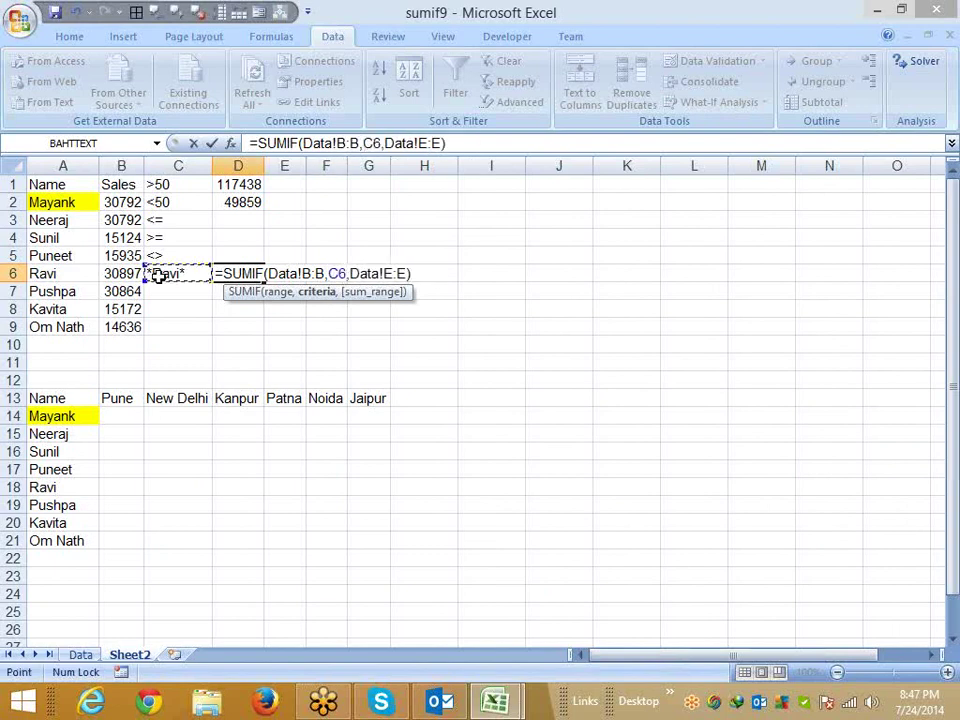
key("Return")
key("Up")
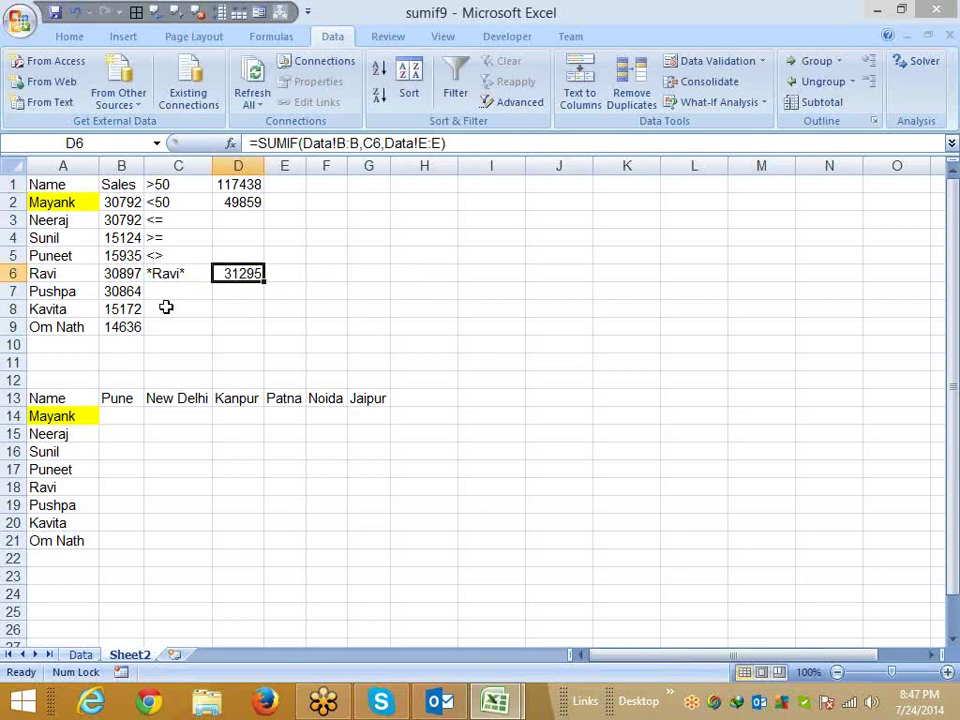
- Type the wildcard criteria *Ravi in C7 and Ravi in C8
left_click(166, 291)
type("*")
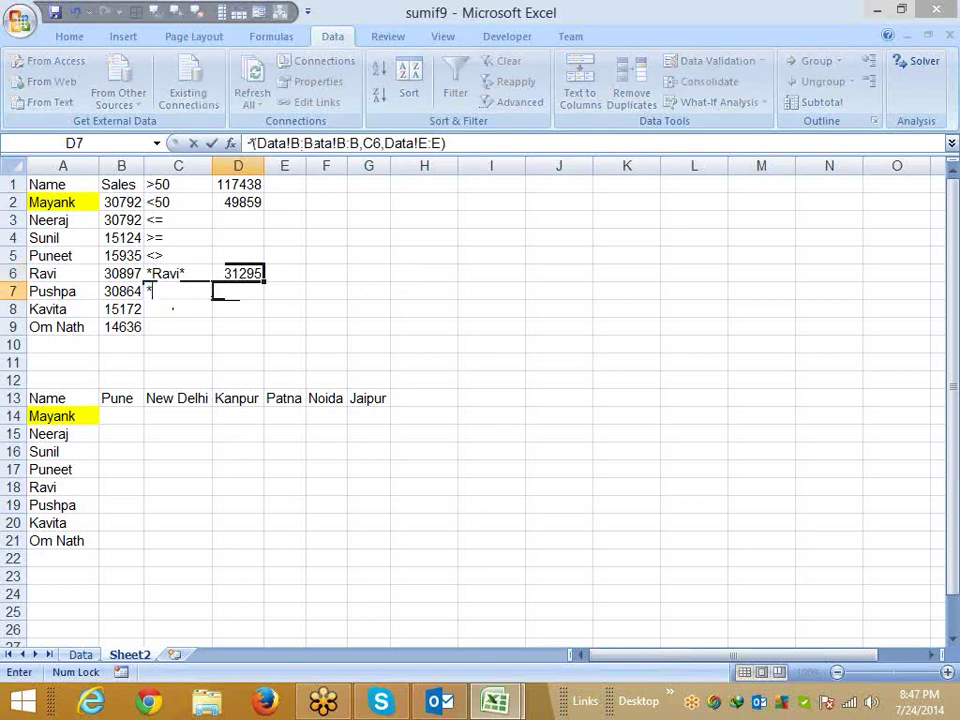
type("Ravi")
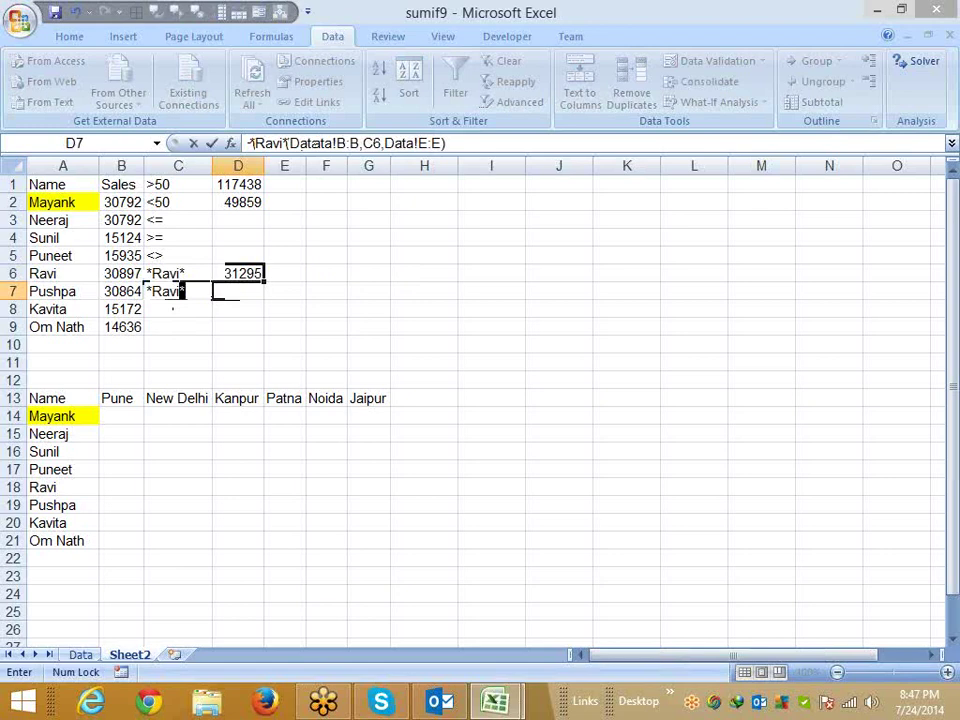
type("Ra")
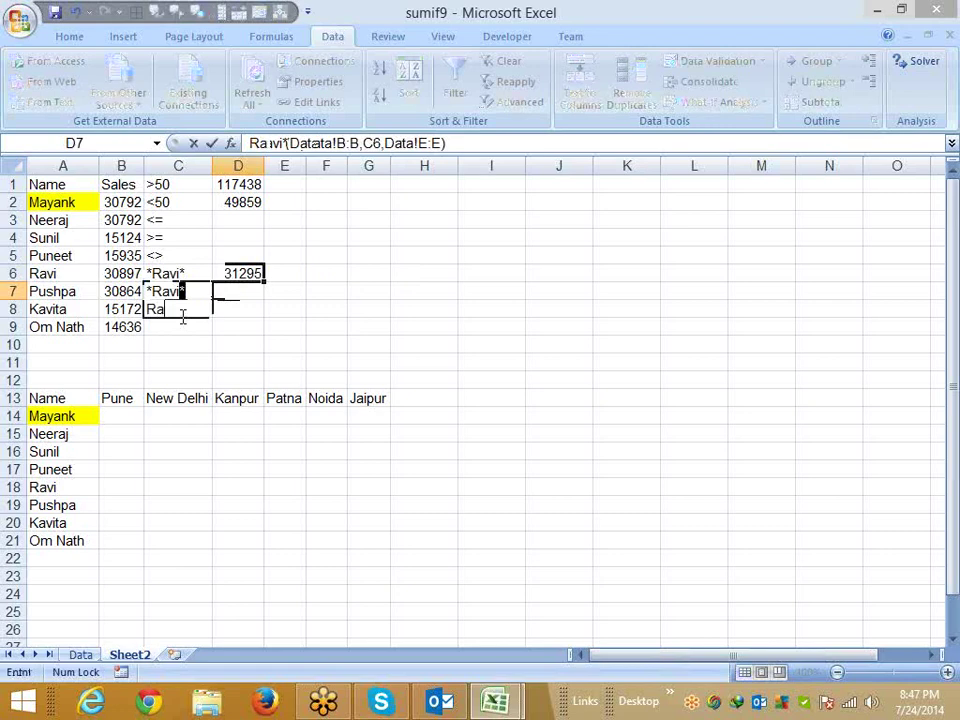
type("vi")
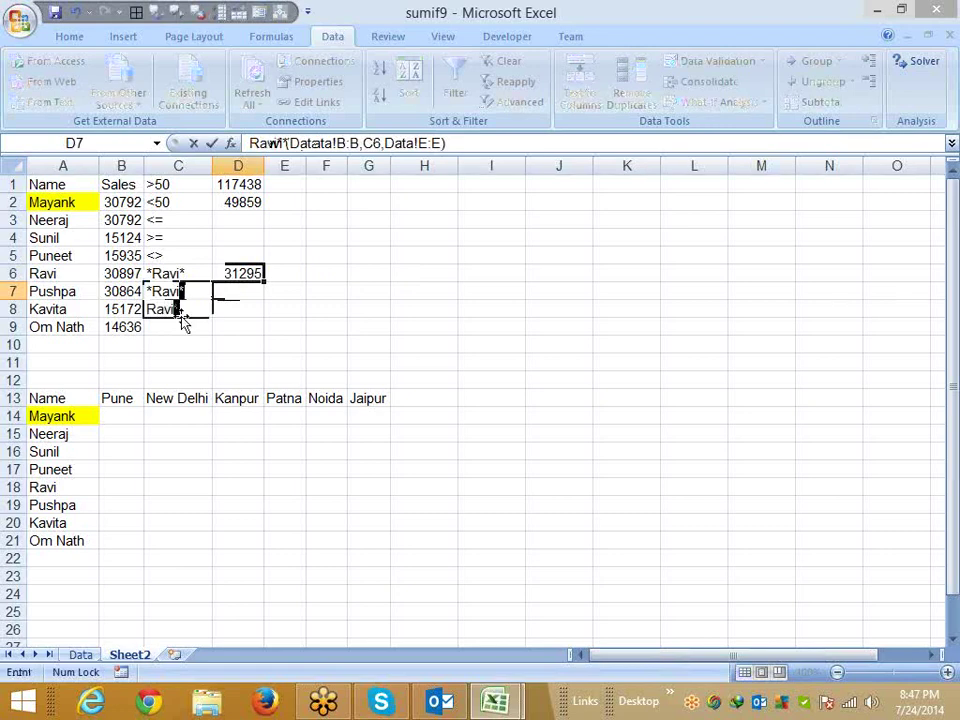
key("Return")
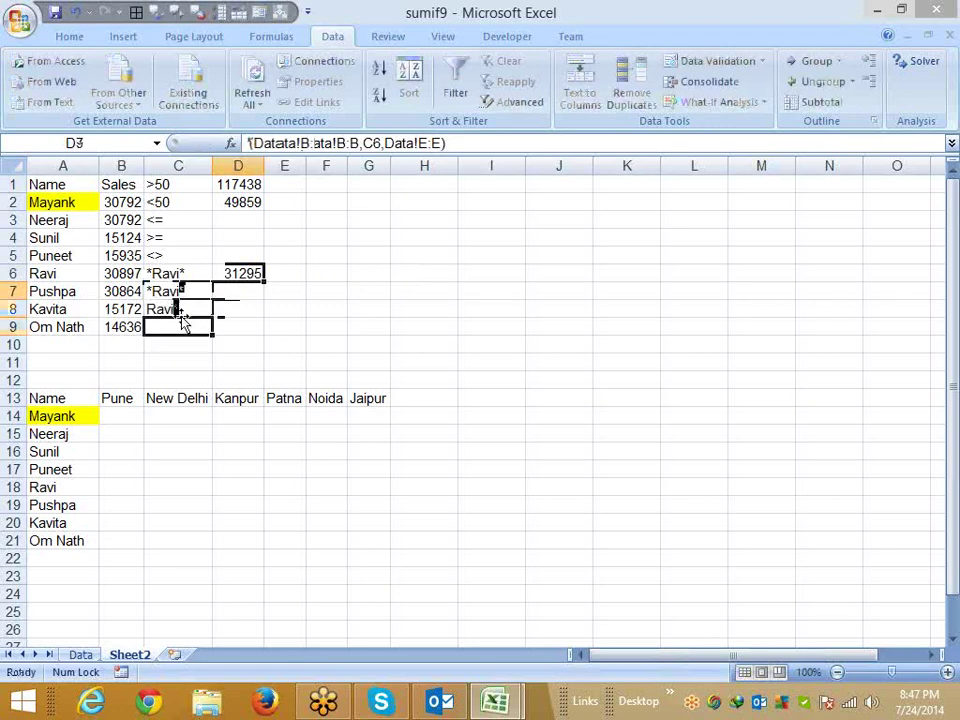
- Copy D6's SUMIF formula, then undo and redo to settle Ravi* in C8
key("Up")
key("Up")
key("Up")
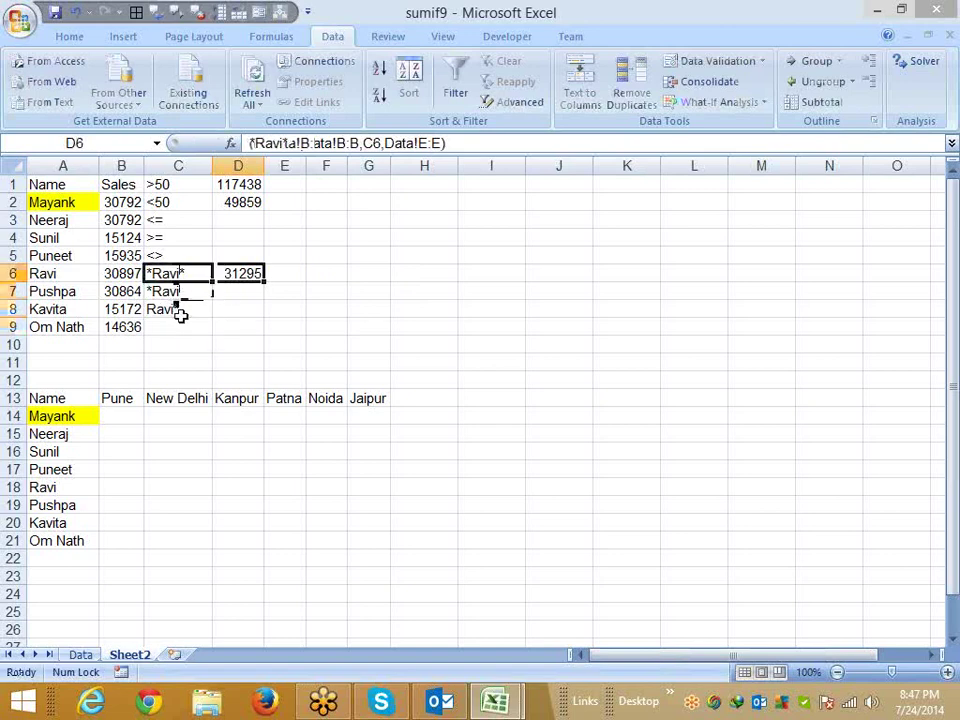
key("ctrl+c")
key("Down")
key("Down")
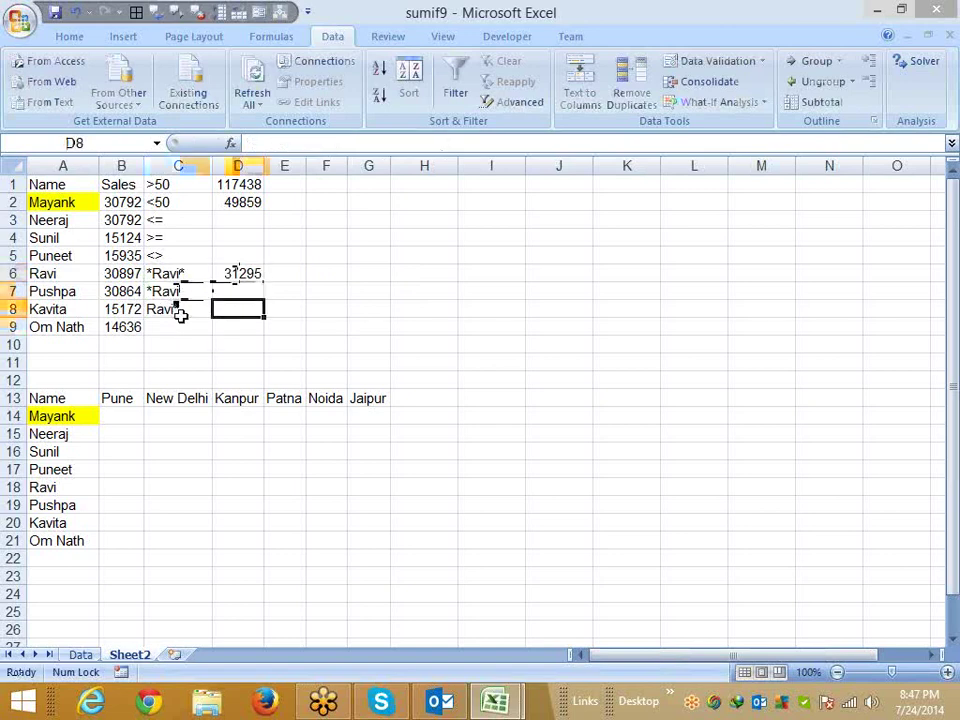
mouse_move(494, 702)
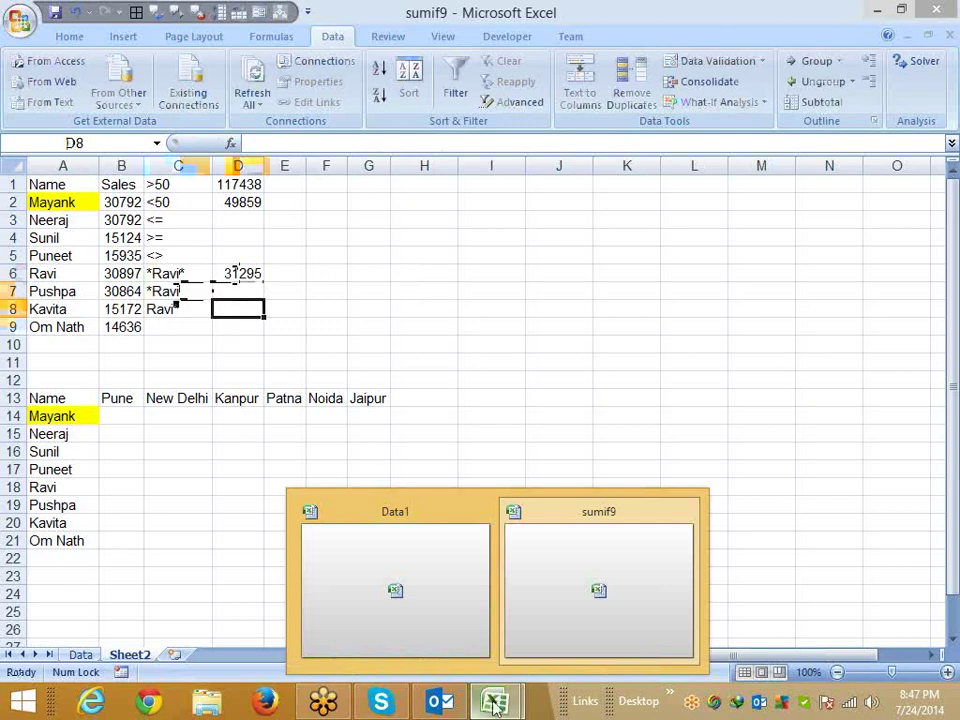
left_click(77, 12)
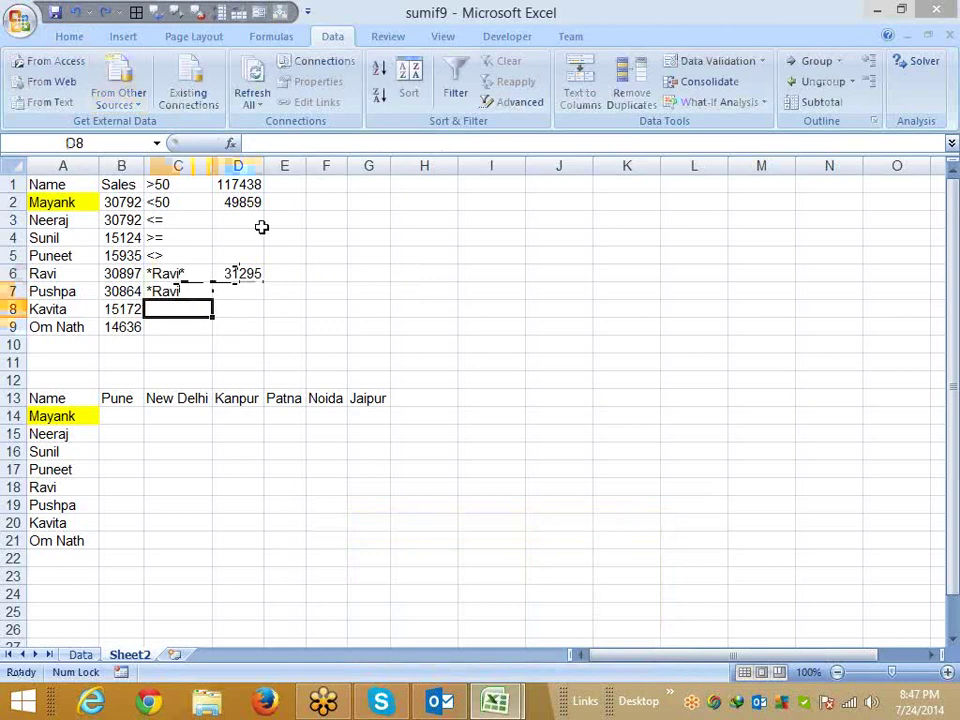
key("ctrl+z")
key("ctrl+y")
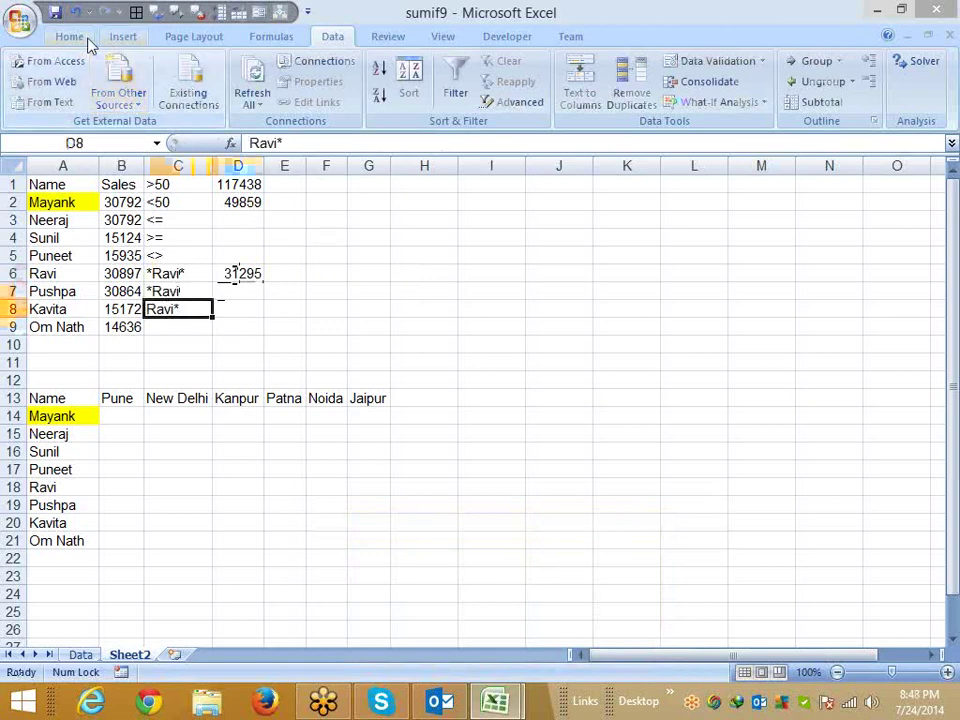
left_click(592, 104)
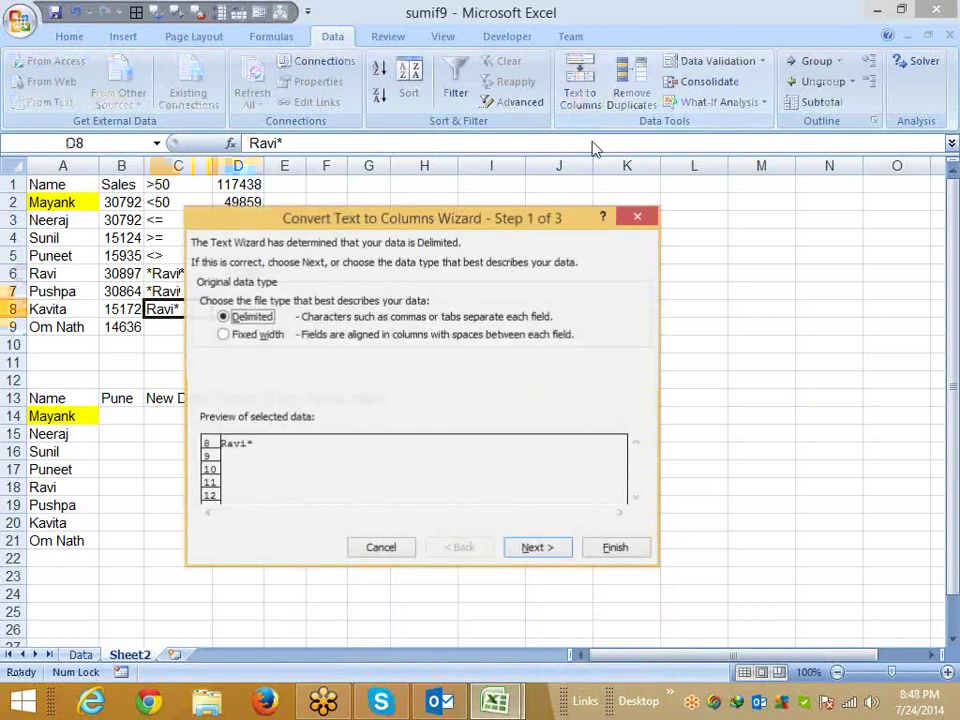
left_click(586, 85)
mouse_move(648, 135)
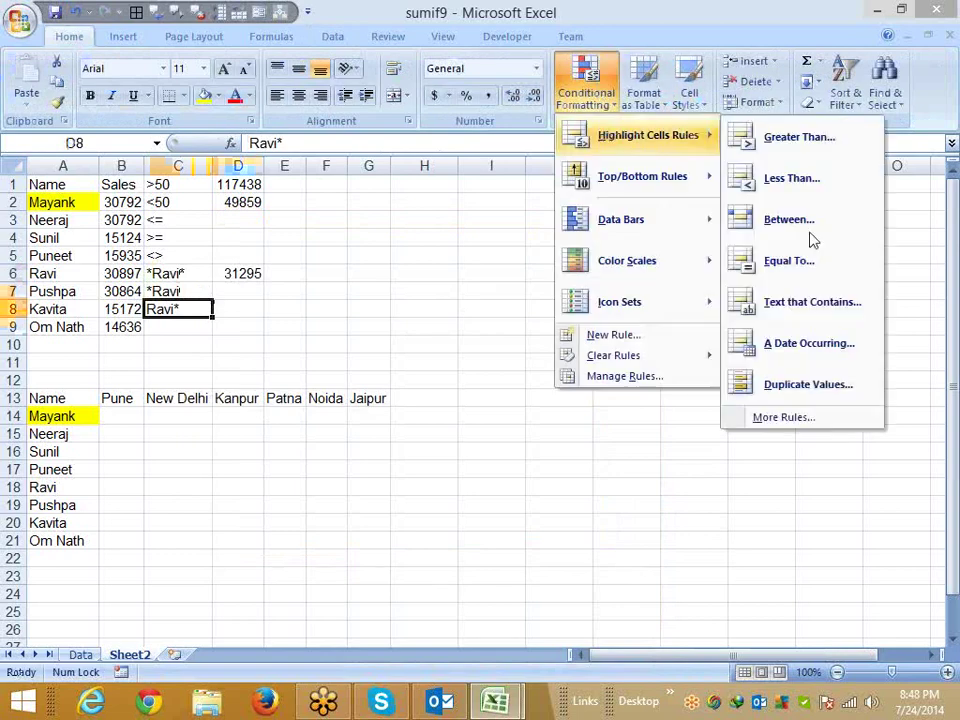
left_click(632, 335)
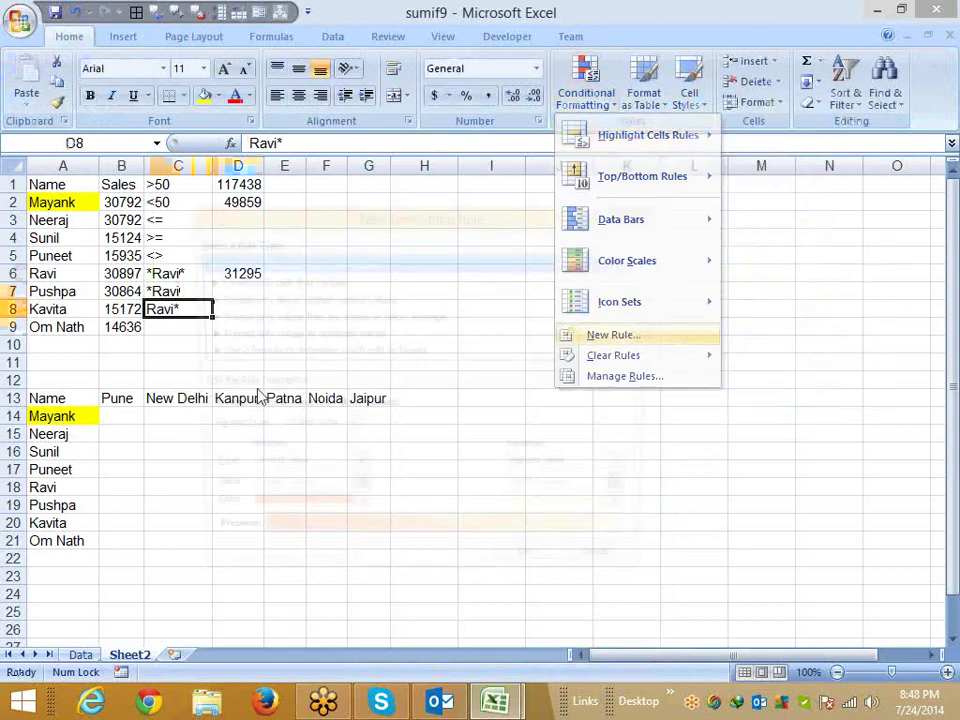
left_click(250, 281)
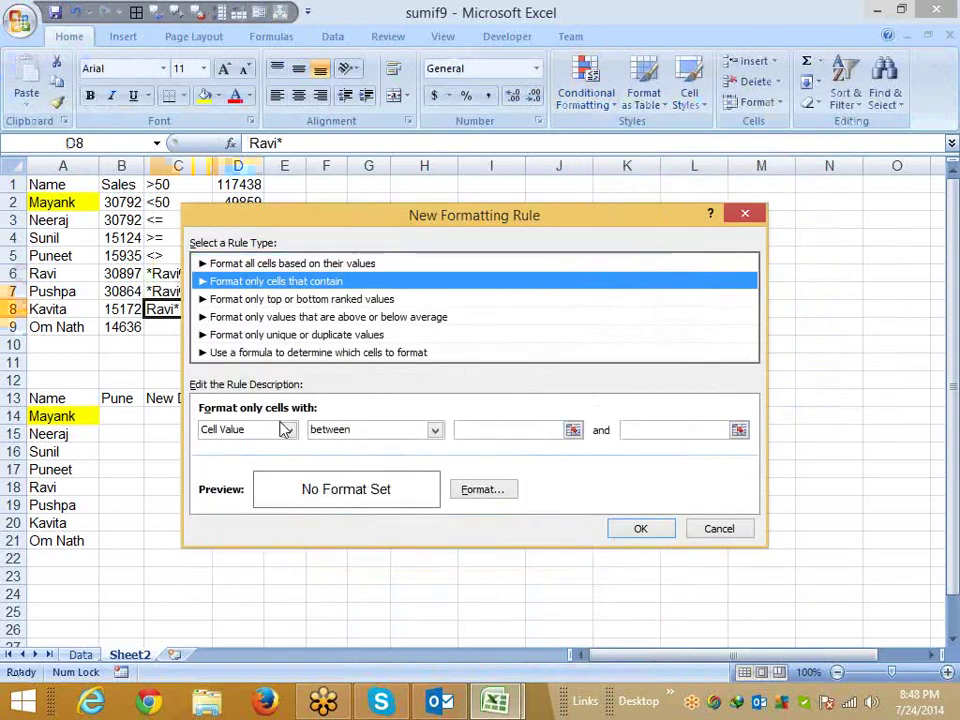
left_click(430, 429)
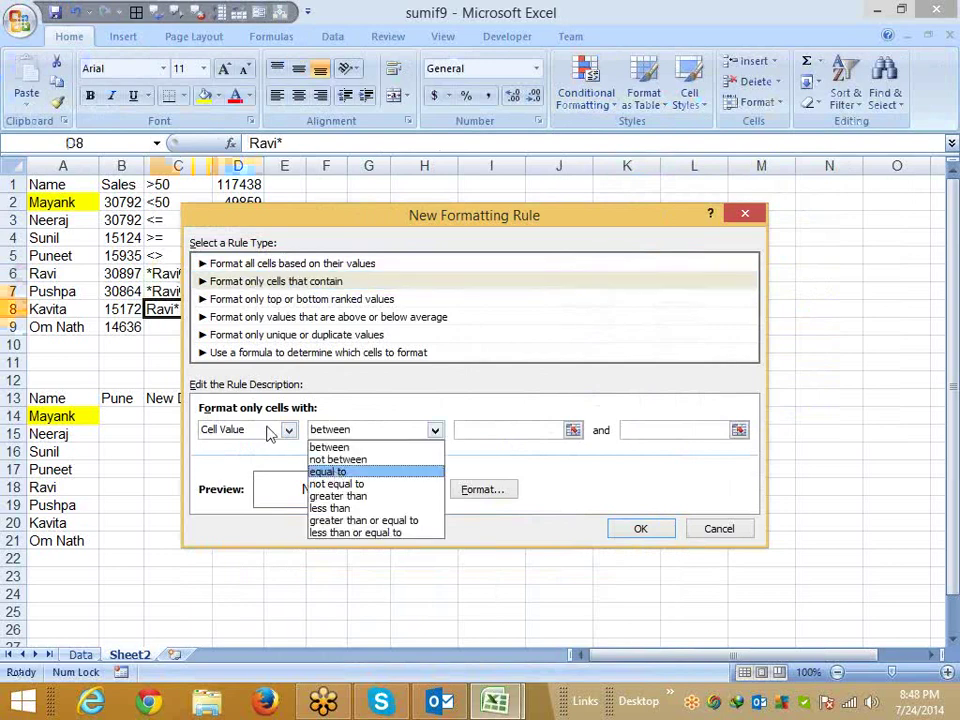
left_click(267, 440)
left_click(268, 430)
left_click(228, 458)
left_click(340, 430)
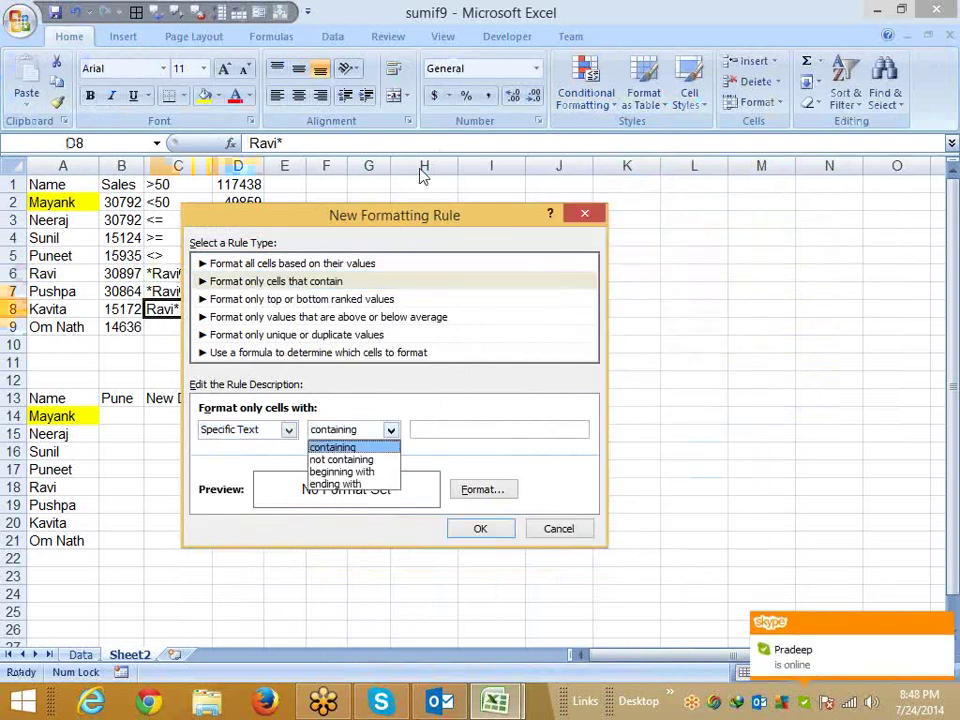
left_click(388, 210)
left_click_drag(386, 210, 551, 150)
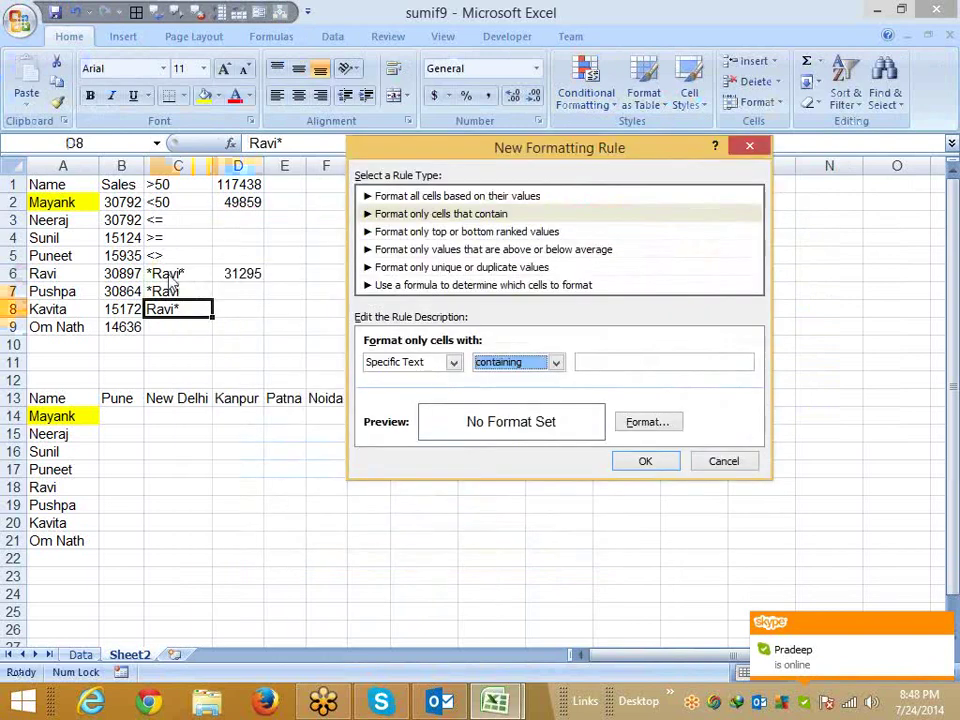
left_click(514, 364)
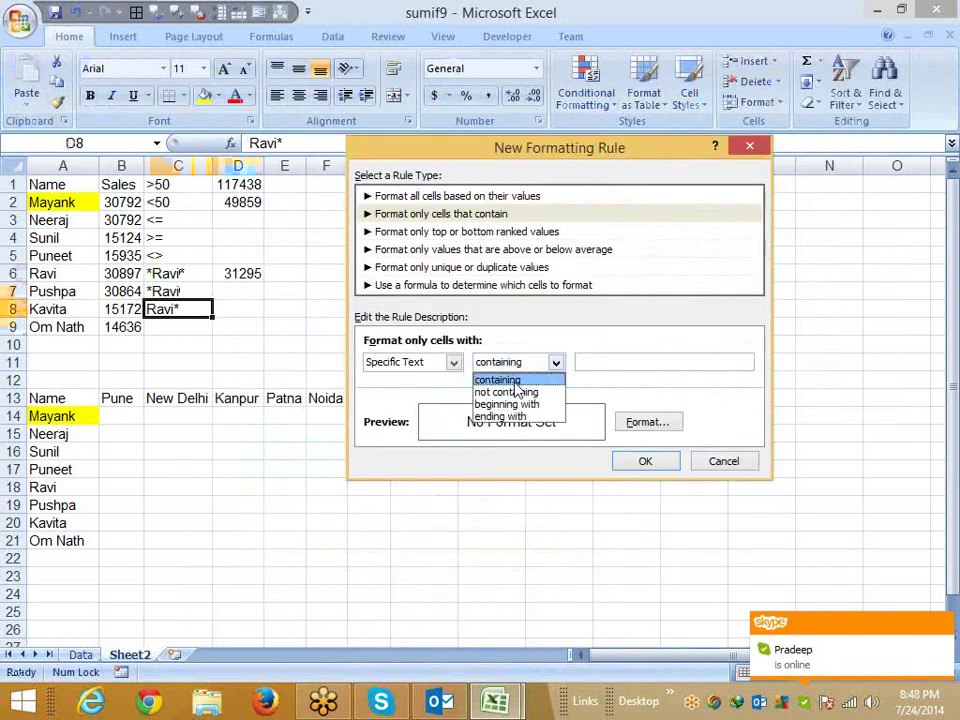
left_click(516, 407)
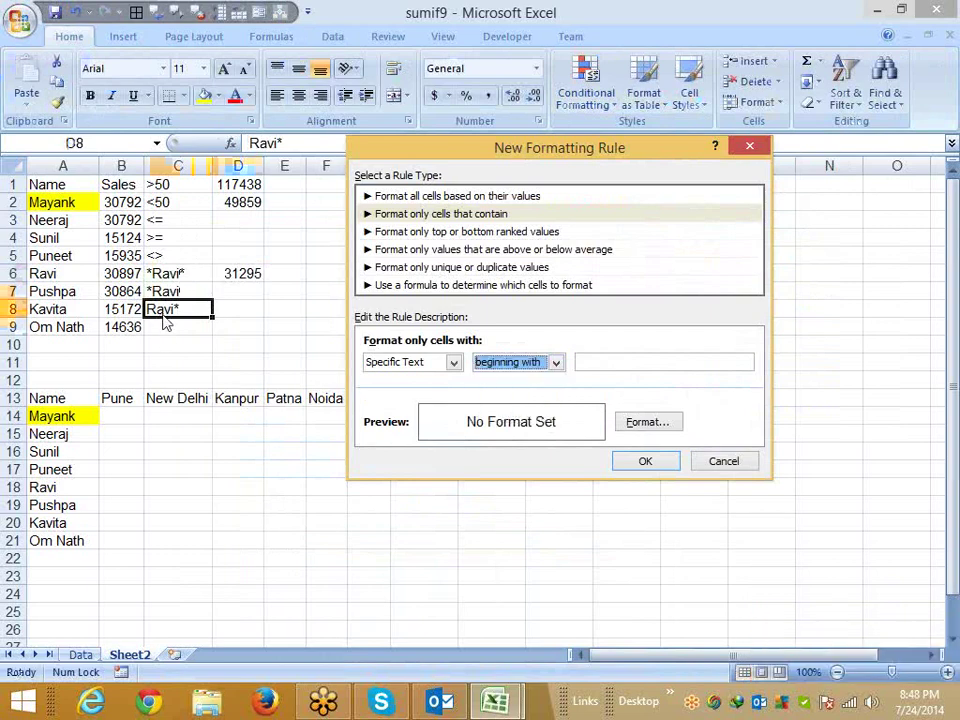
left_click(495, 362)
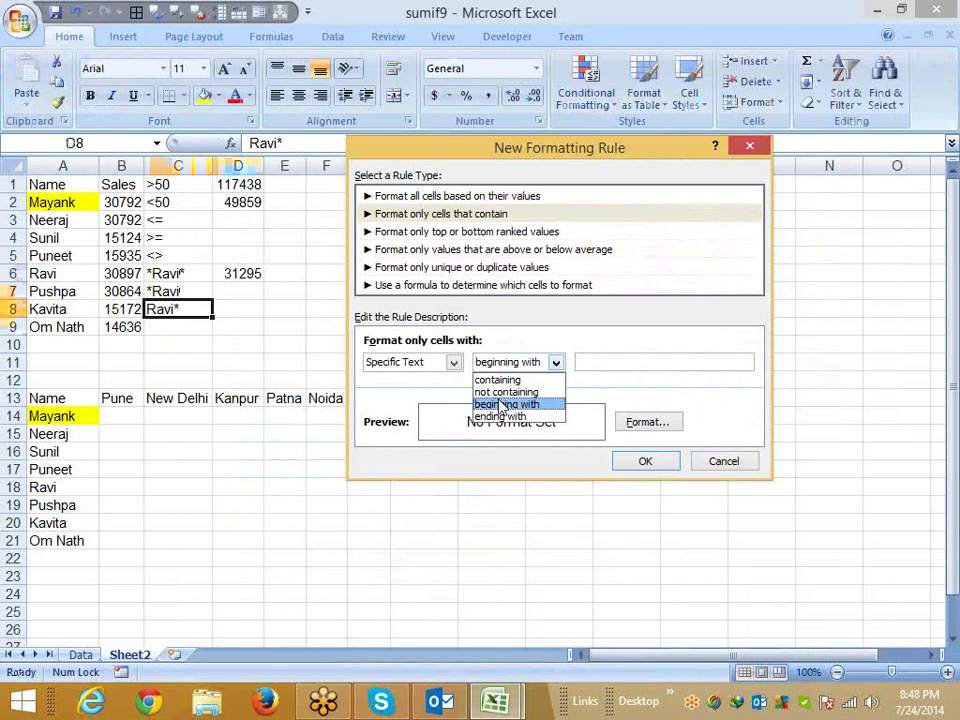
left_click(508, 416)
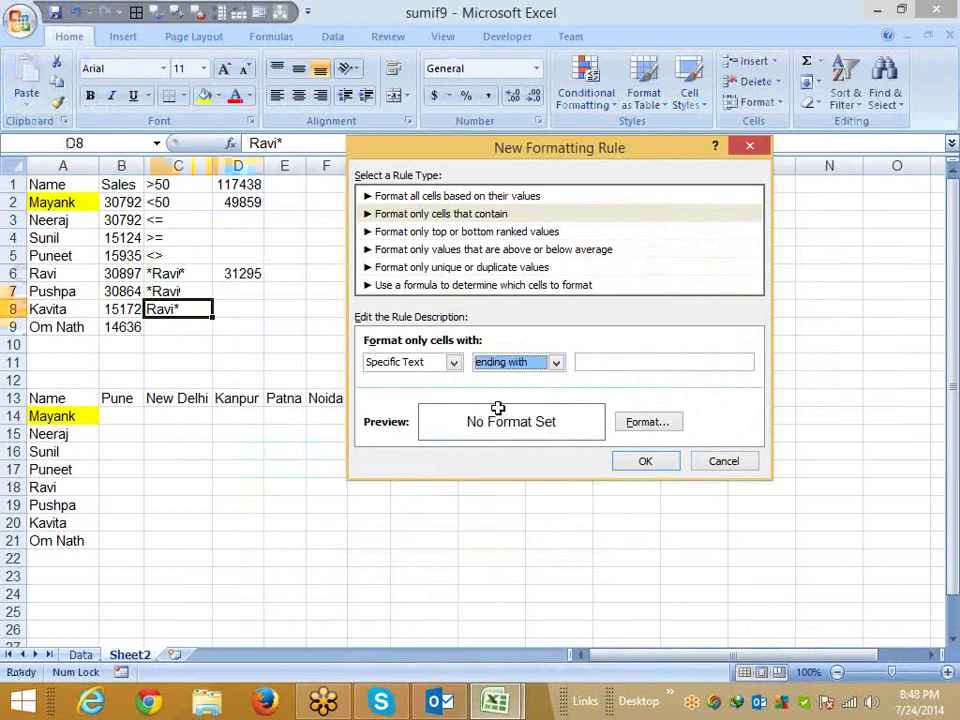
key("Escape")
left_click(164, 272)
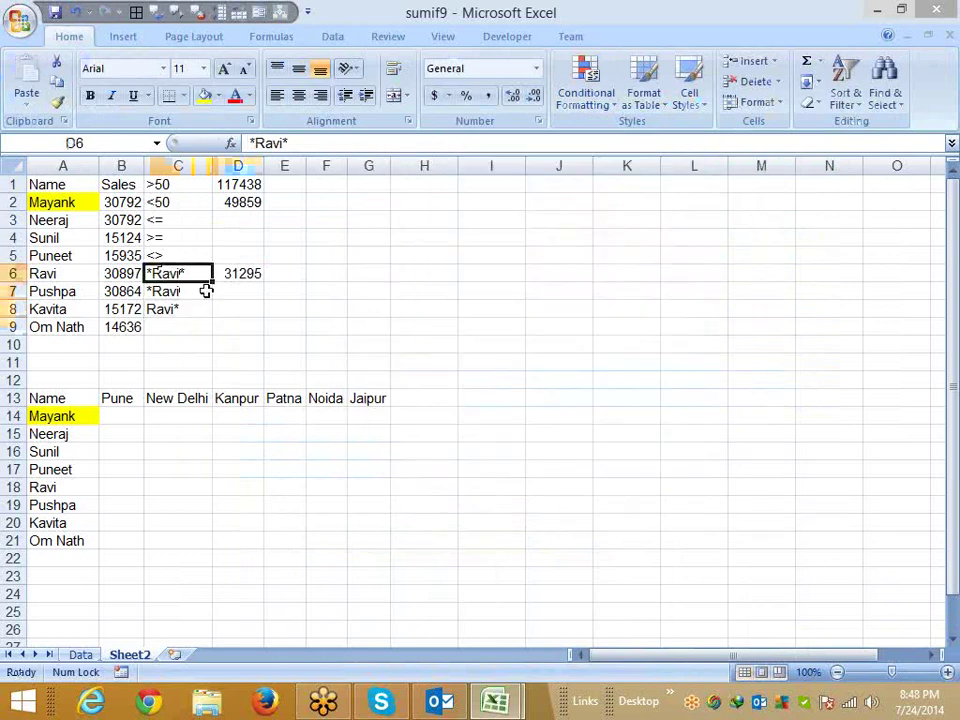
left_click(203, 292)
- Review the *Ravi and Ravi* criteria in C7:C8, then bring the Data sheet forward
left_click(195, 308)
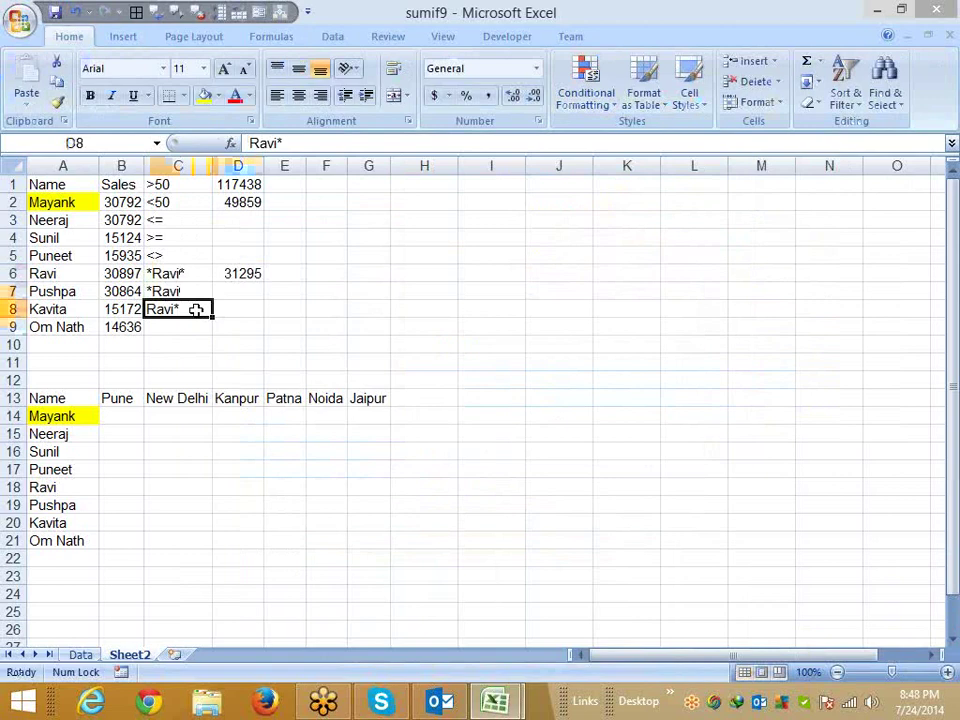
left_click(190, 328)
left_click(195, 312)
left_click(195, 294)
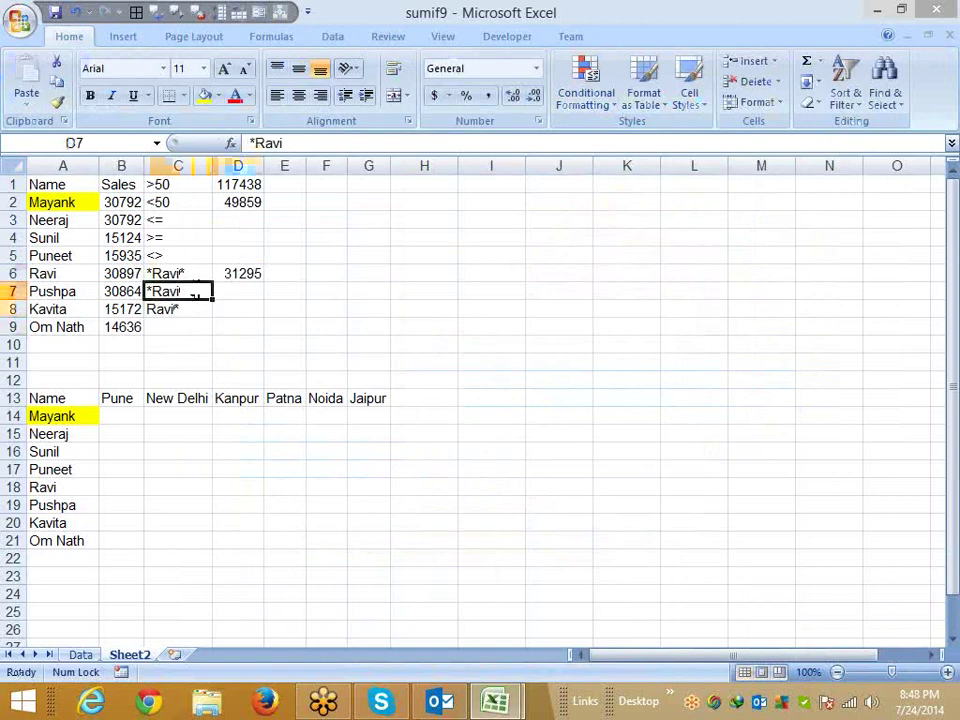
left_click(190, 328)
key("ctrl+Page_Up")
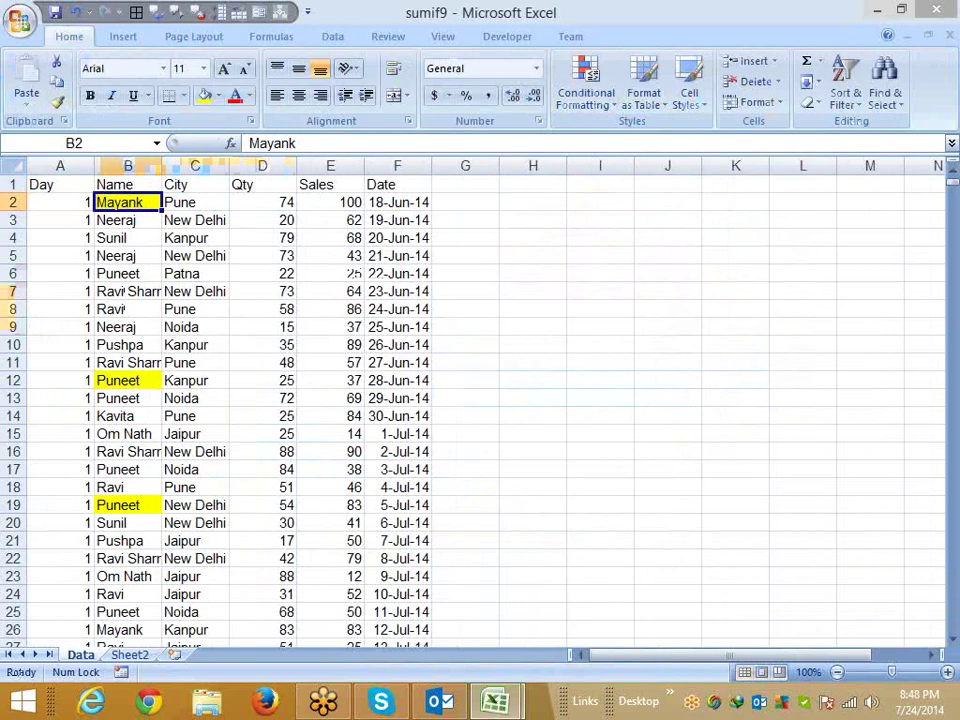
- Browse the Data sheet's names and the Day values in A1:A5
left_click(397, 202)
left_click(127, 202)
left_click(127, 220)
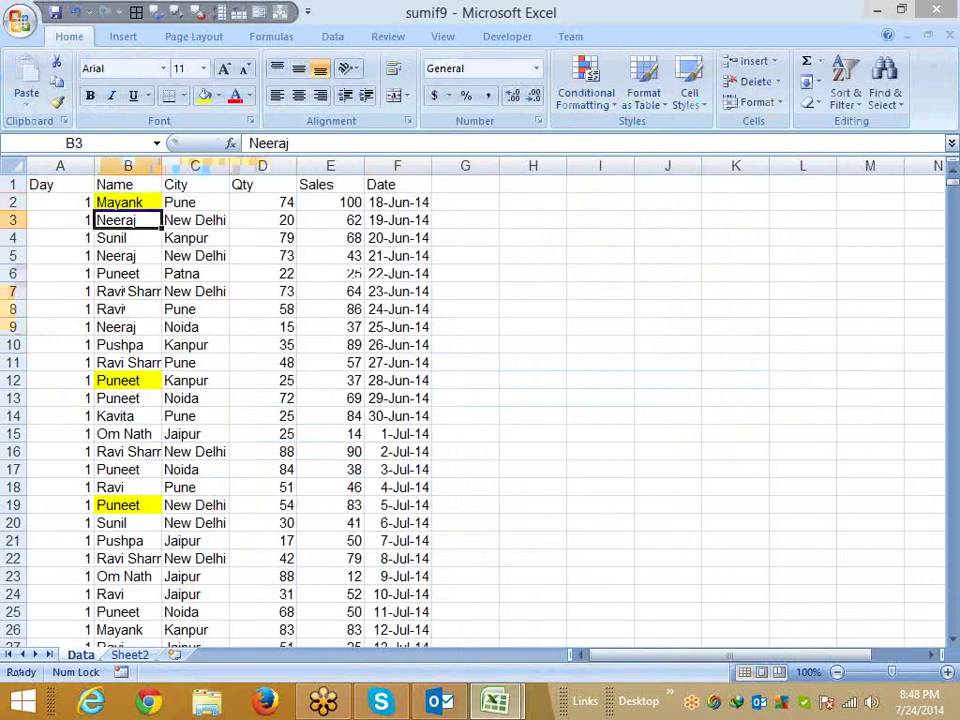
left_click(127, 255)
left_click(60, 255)
left_click(60, 184)
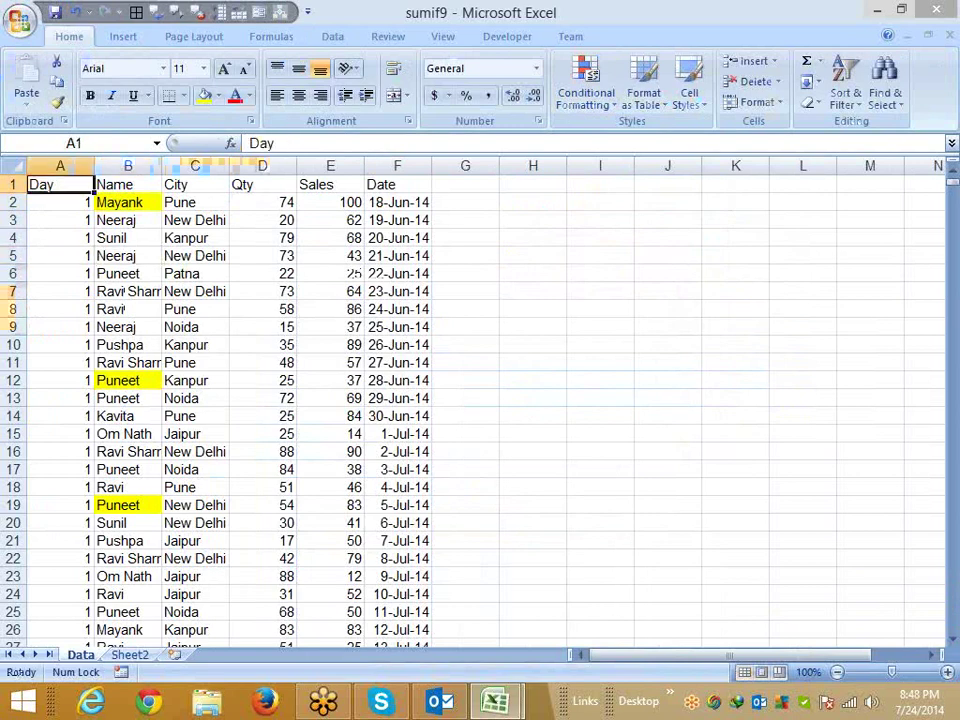
left_click(60, 202)
left_click(60, 220)
left_click(60, 202)
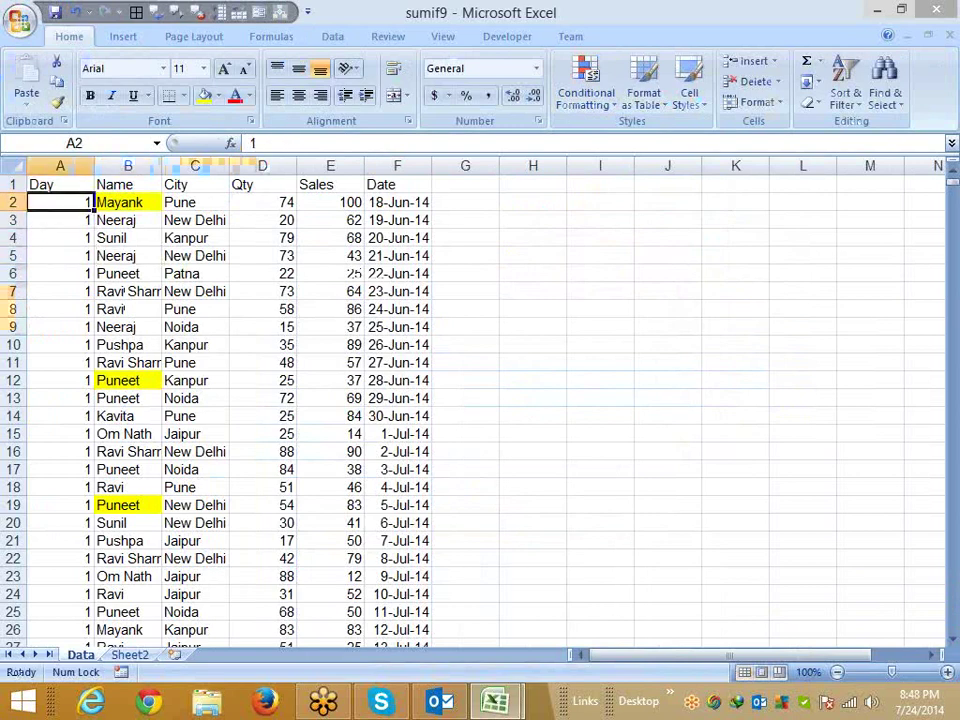
- Overwrite the Day entries in A5, A9 and A14 with DDD, RRR and PPP
left_click(60, 255)
type("DD")
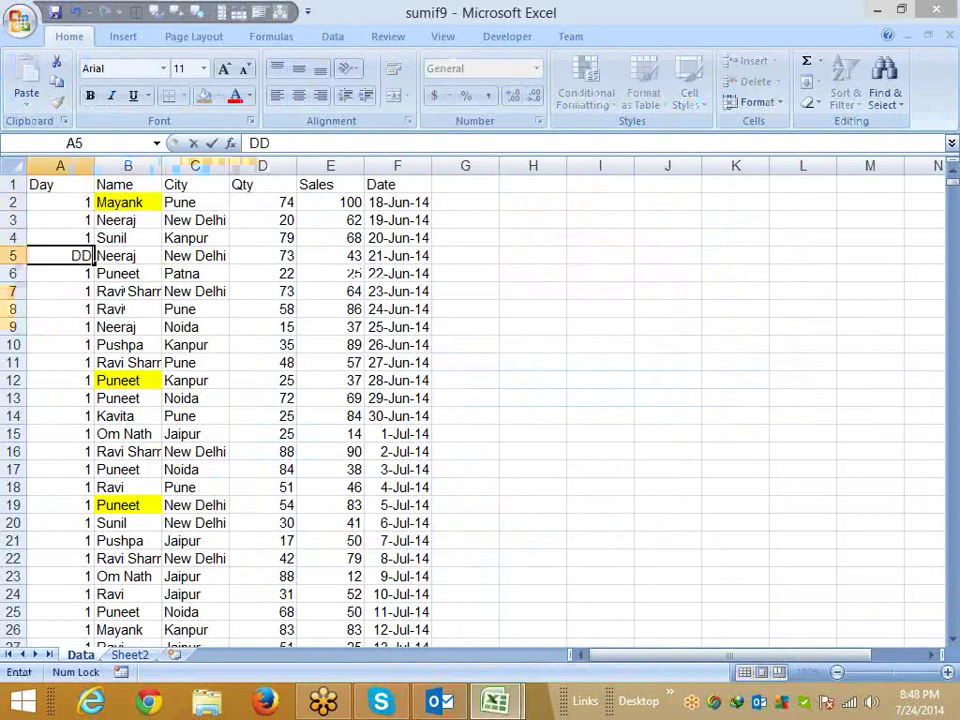
type("D")
left_click(60, 326)
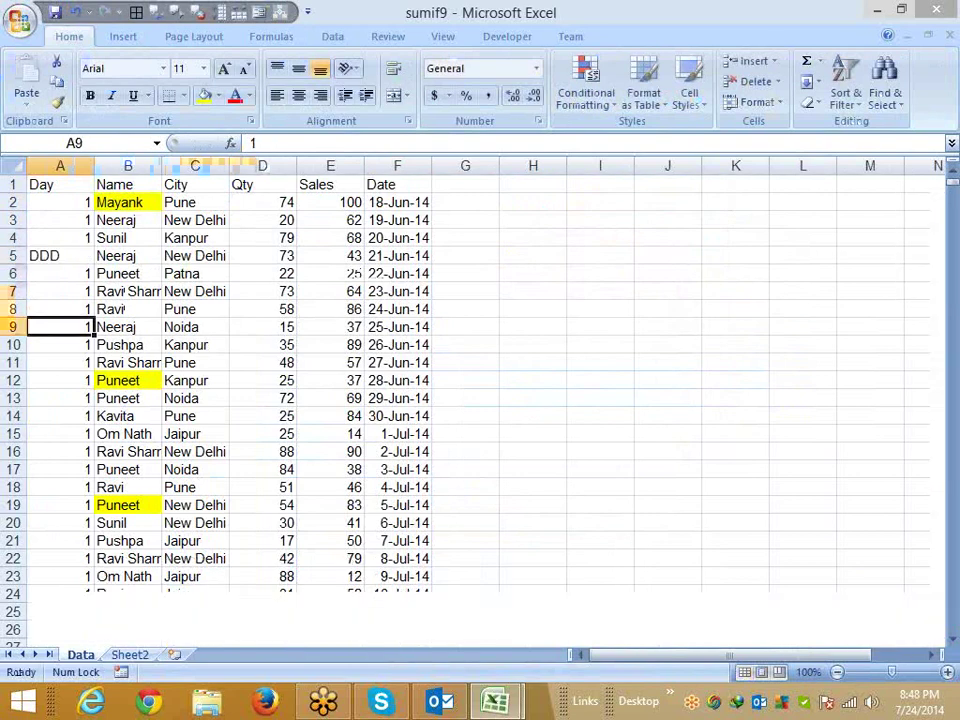
type("RRR")
key("Return")
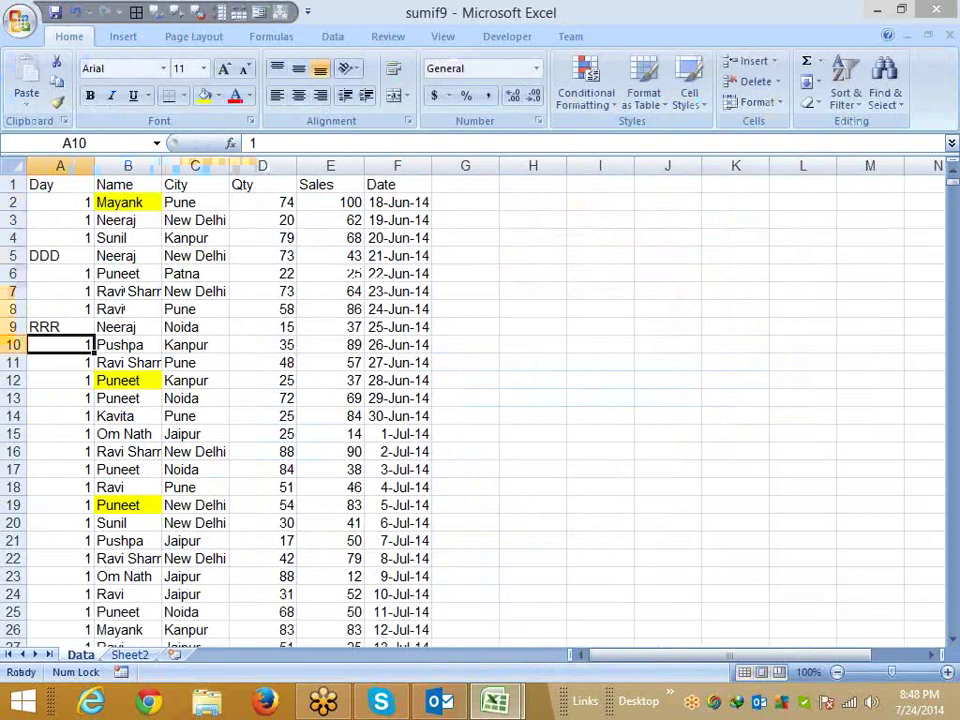
left_click(60, 415)
type("PPP")
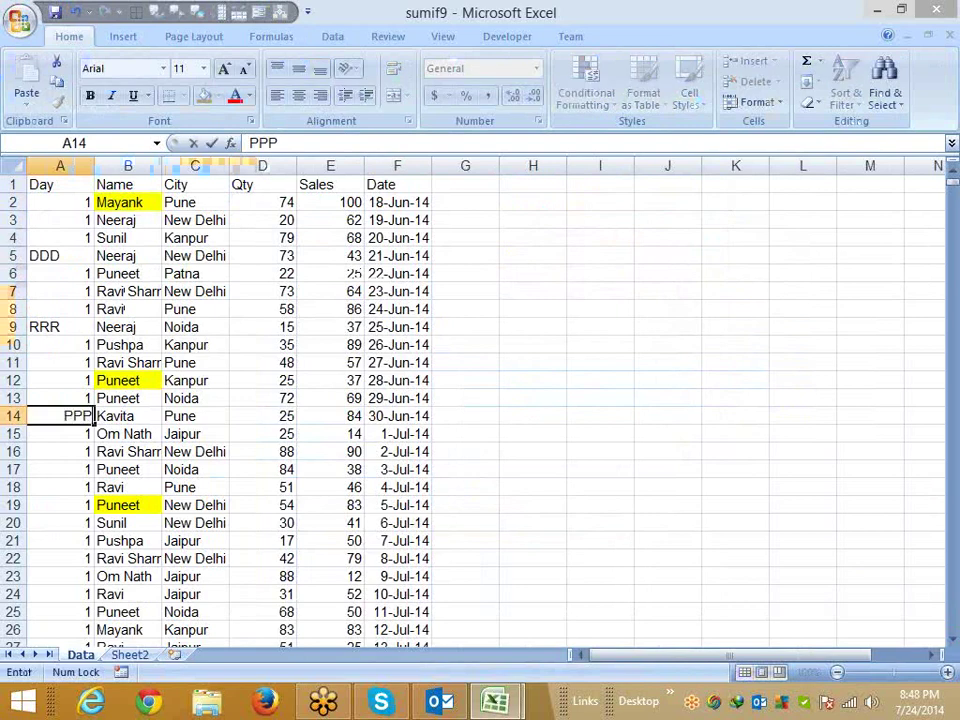
key("Return")
- Enter 125 in A15 and OOO in A18, select column A, and return to Sheet2
type("12")
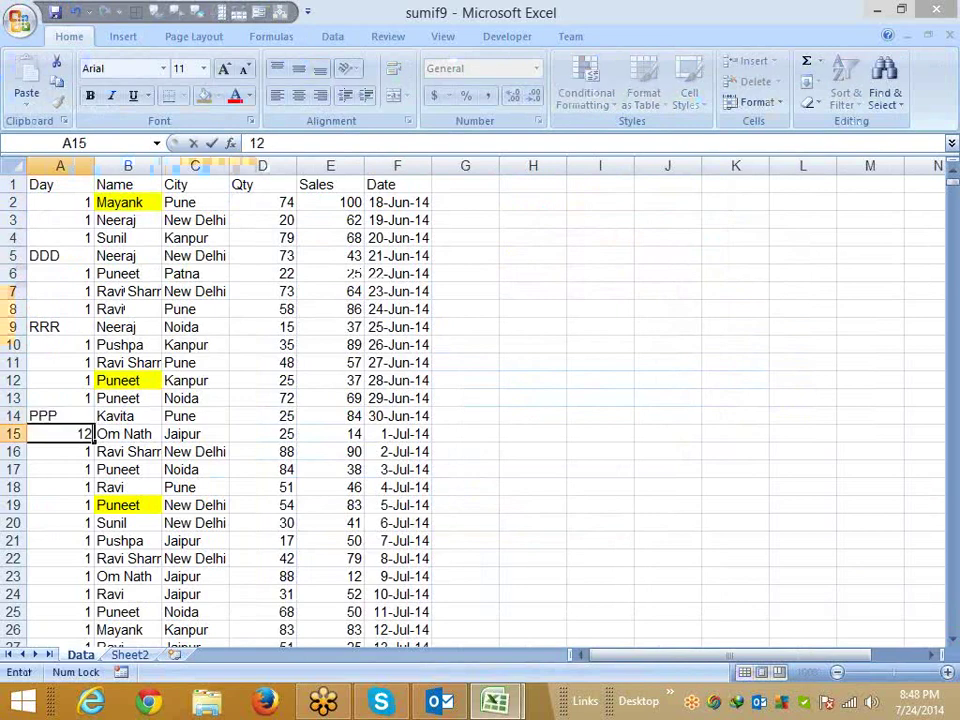
type("5")
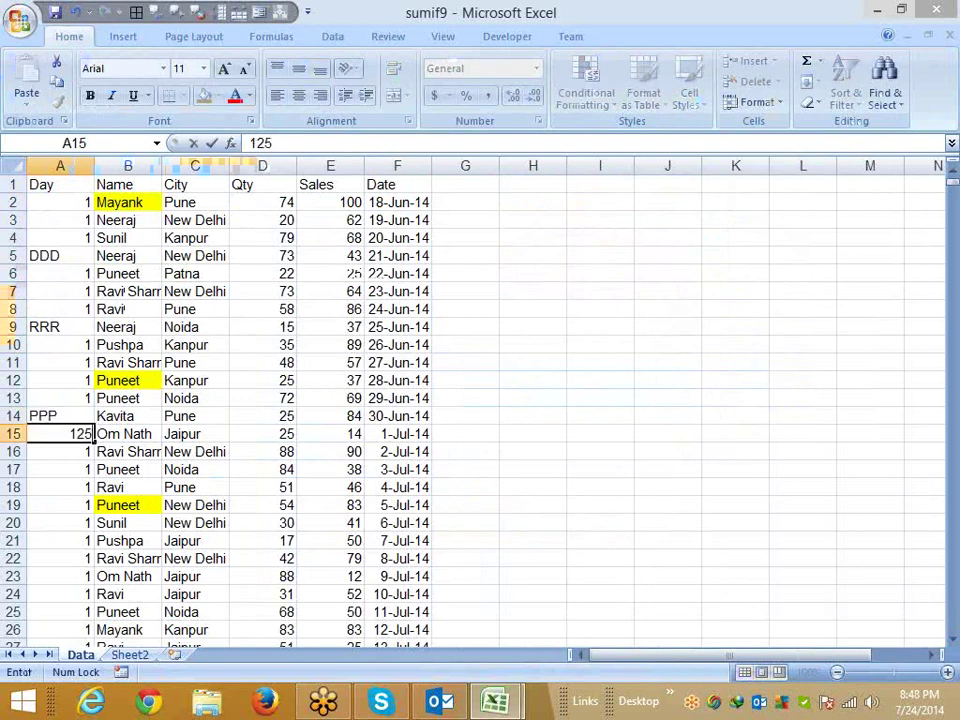
key("Return")
left_click(60, 433)
key("Down")
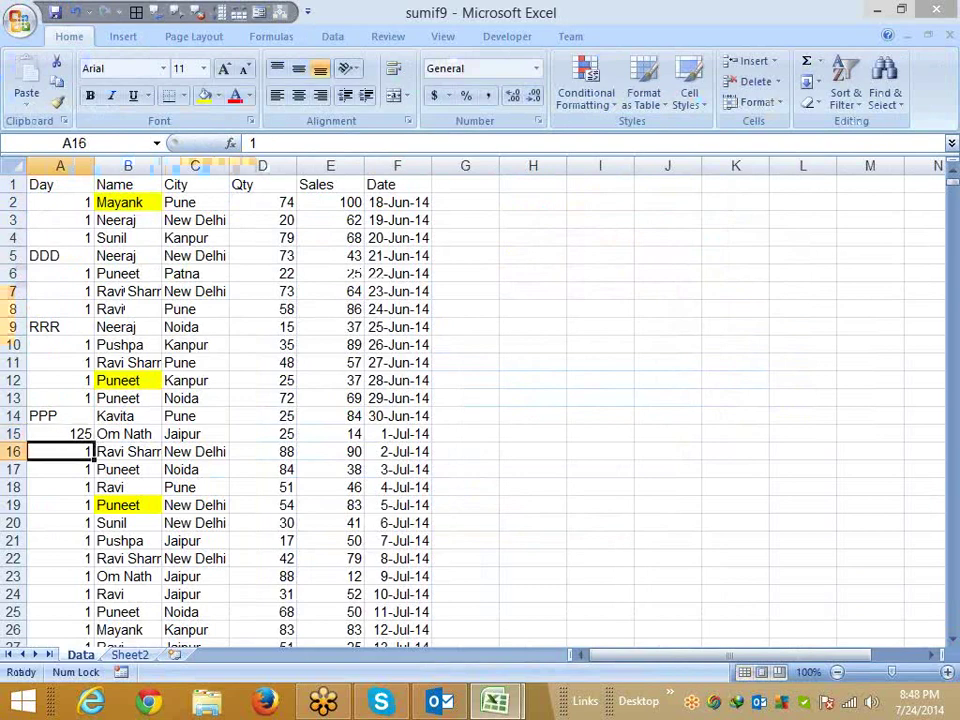
key("Down")
key("Down")
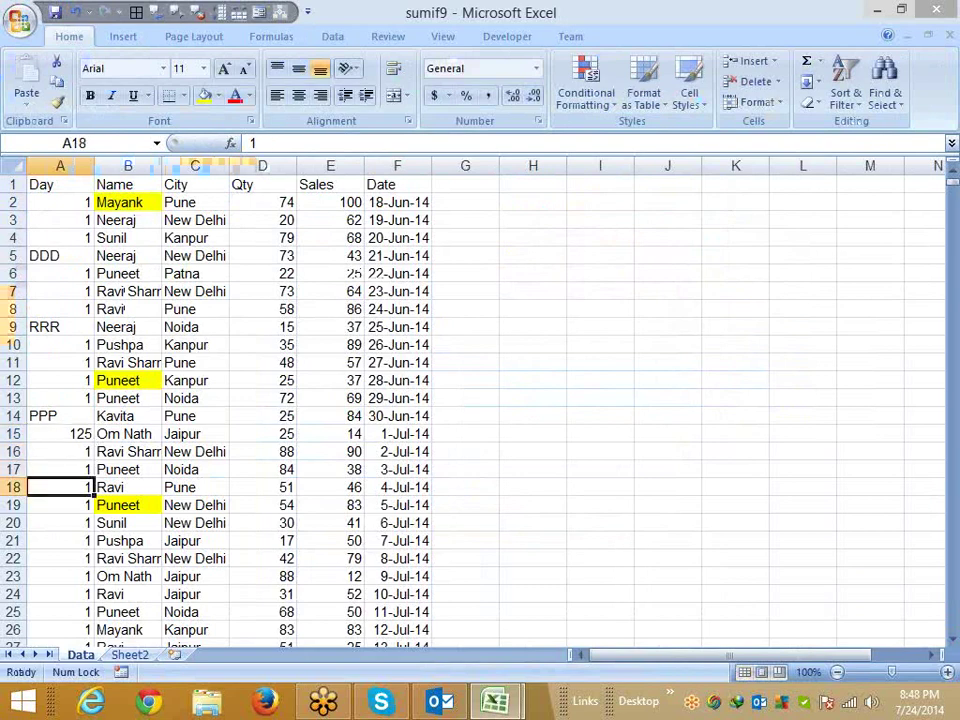
type("OOO")
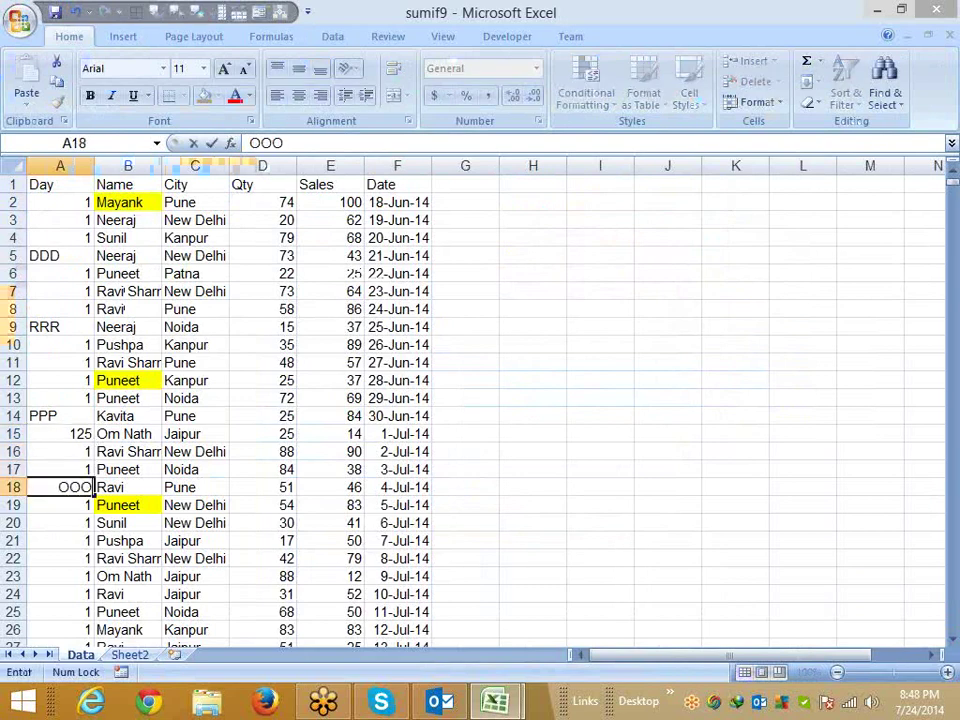
key("Return")
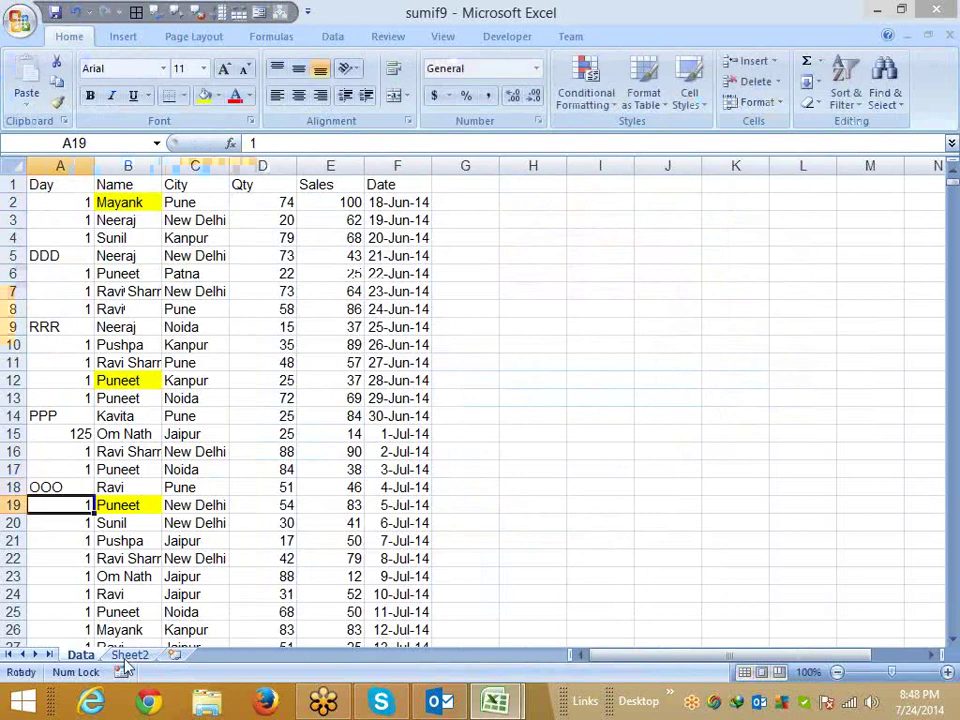
left_click(71, 166)
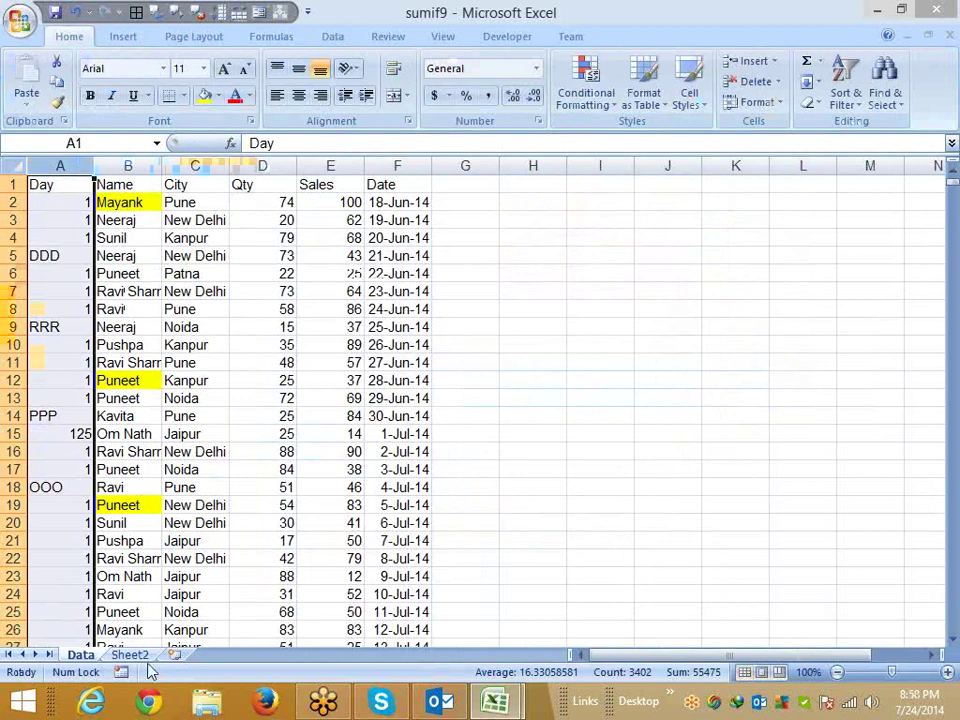
key("ctrl+Page_Down")
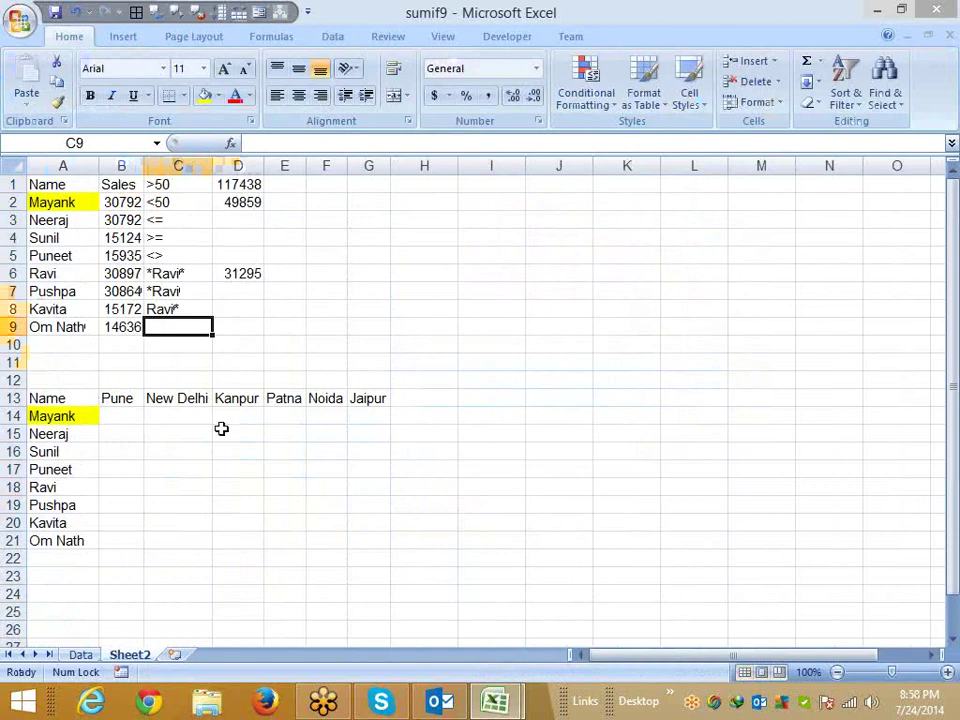
- Enter the ??? criterion in Sheet2 cell C9
key("Down")
key("Down")
key("Down")
key("Left")
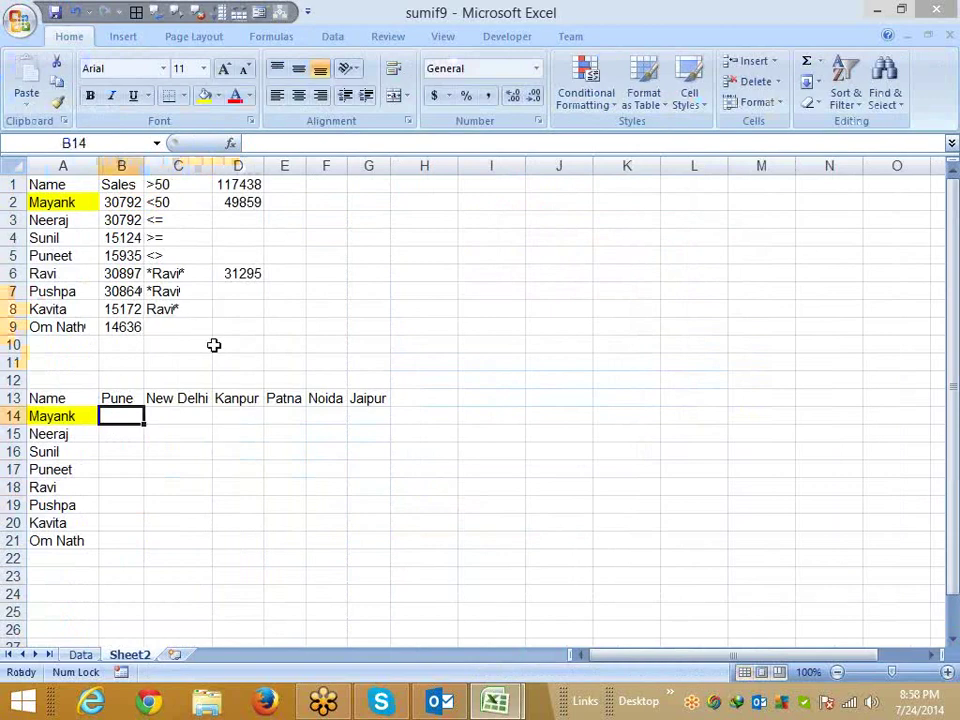
key("Up")
key("Up")
key("Up")
key("Right")
key("Right")
left_click(197, 331)
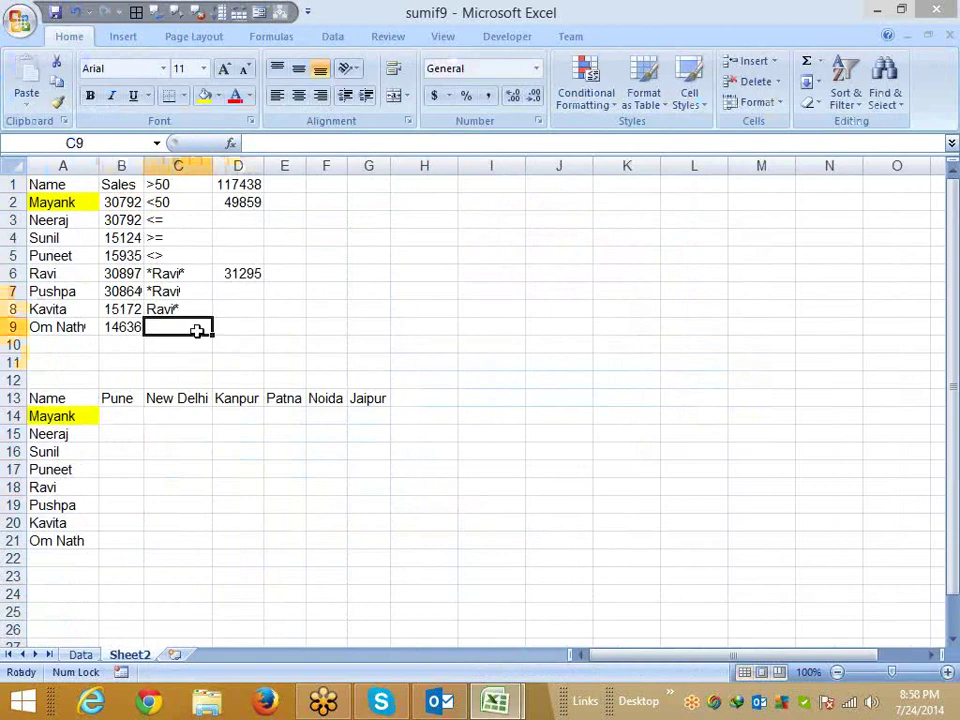
type("???")
key("Tab")
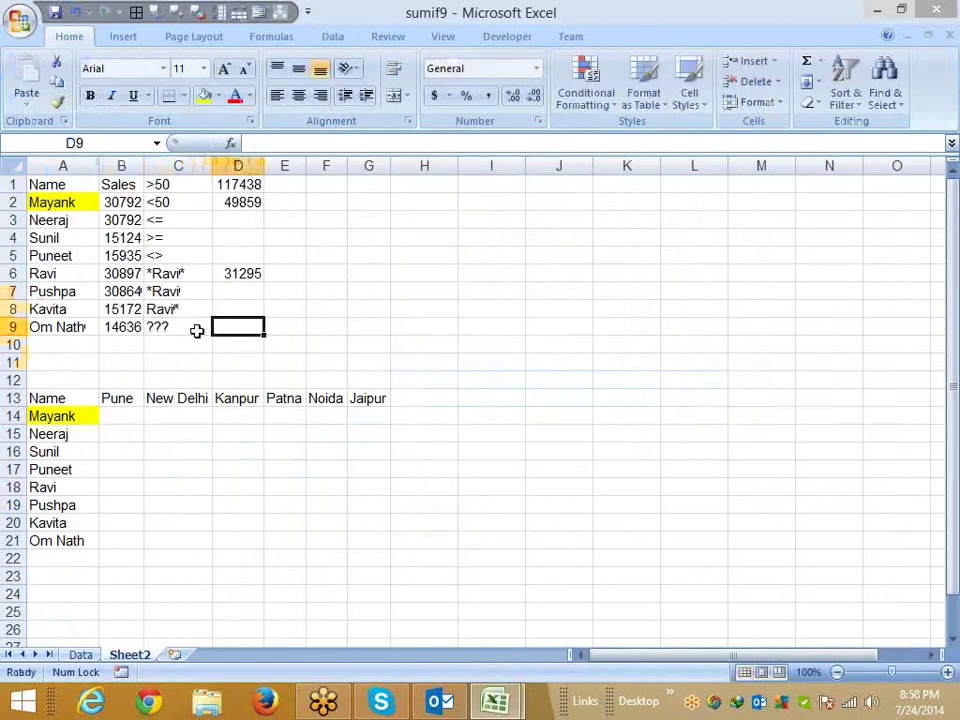
- In D9, enter =SUMIF(Data!A:A,"???",Data!E:E) to total Data sales, giving 210
type("=sum")
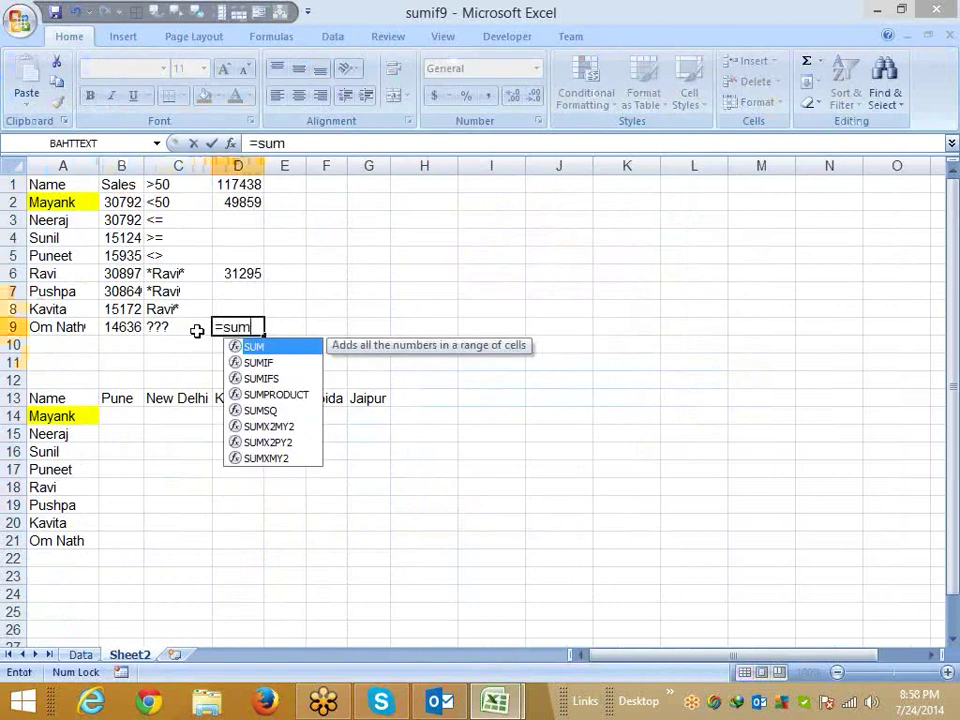
key("Down")
key("Tab")
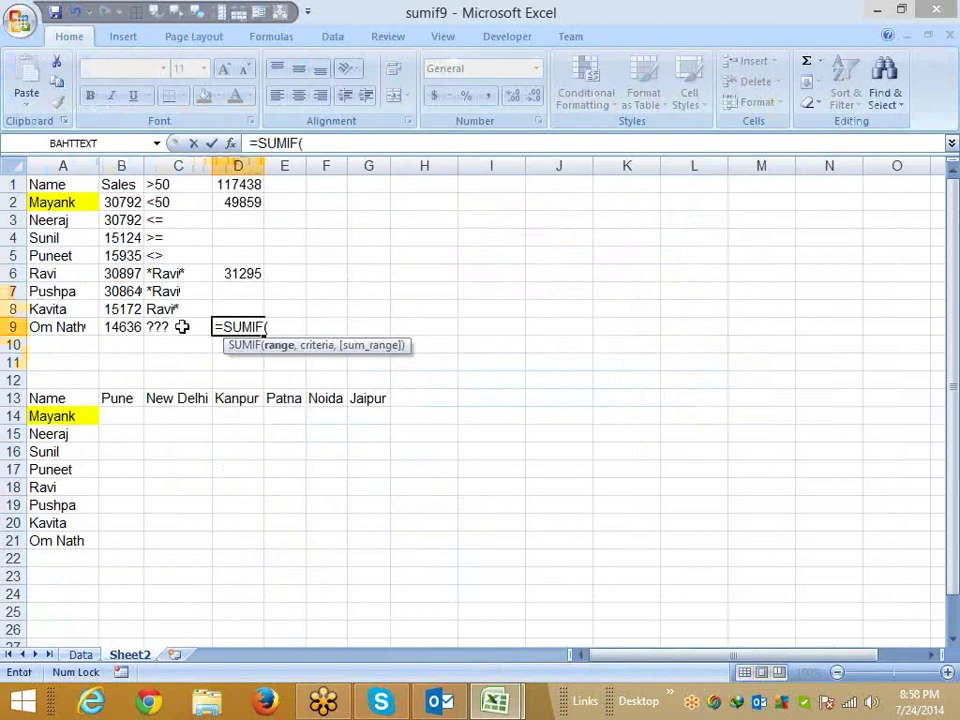
left_click(80, 655)
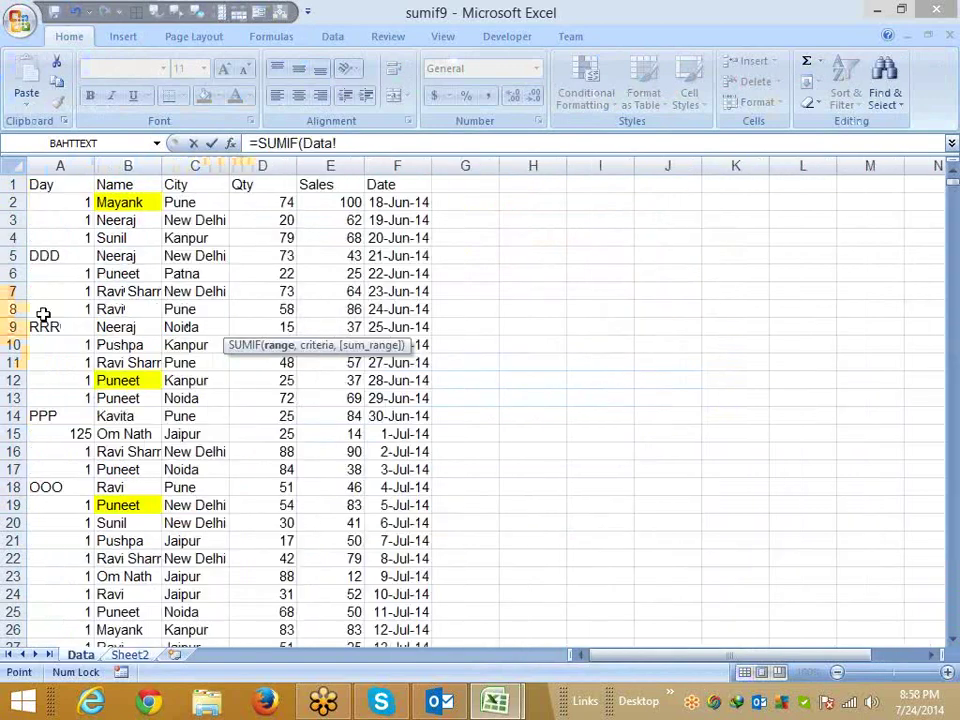
left_click(62, 165)
type(",")
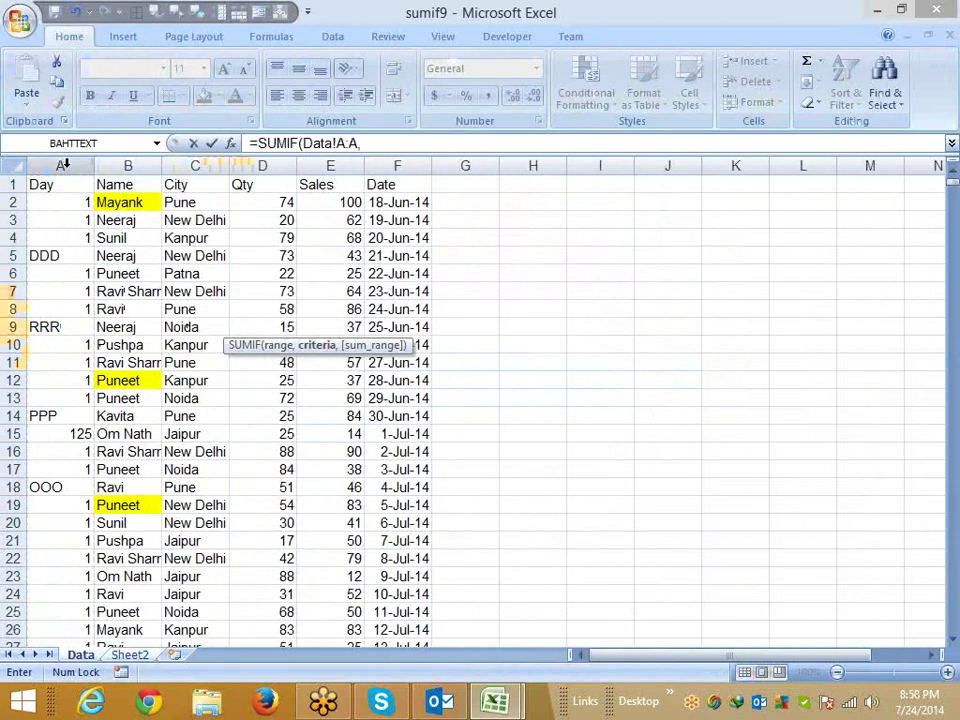
type("\"")
type("???\"")
type(",")
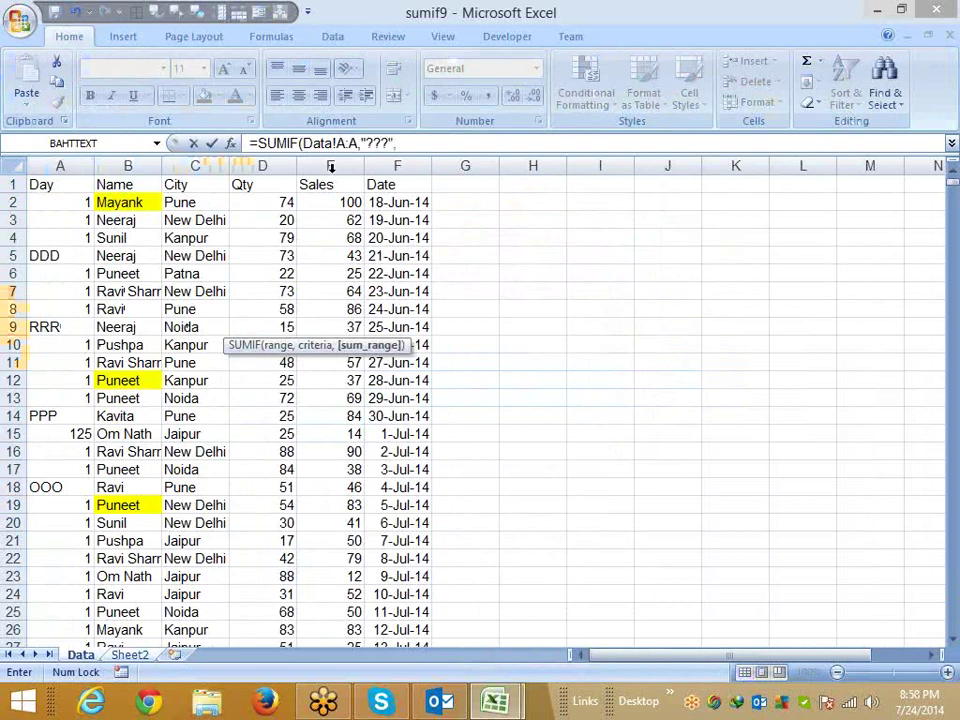
left_click(330, 167)
key("Return")
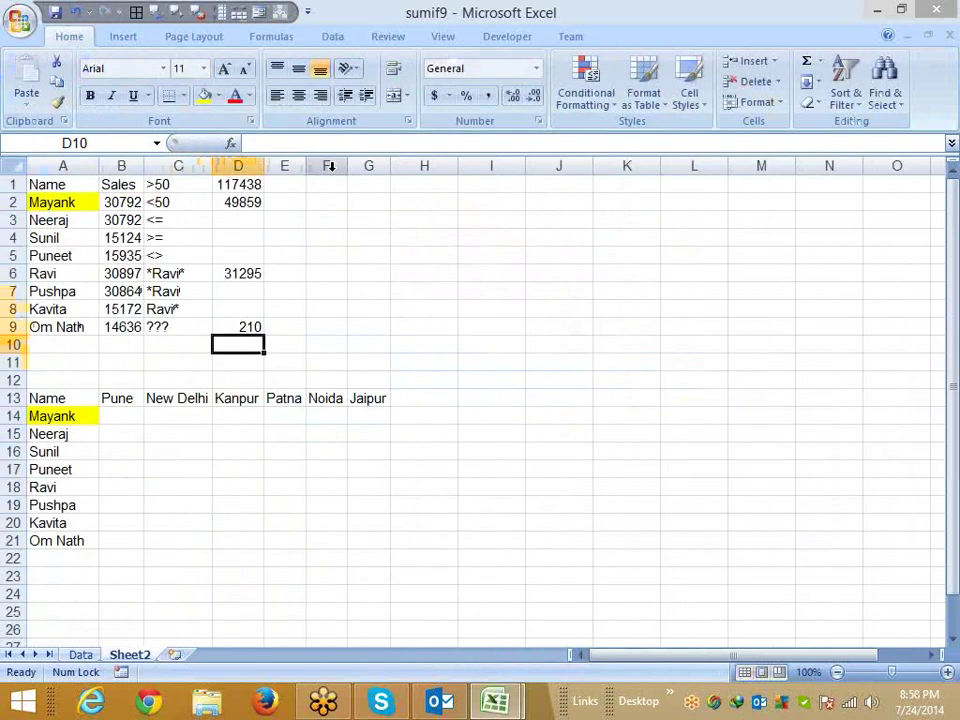
key("Up")
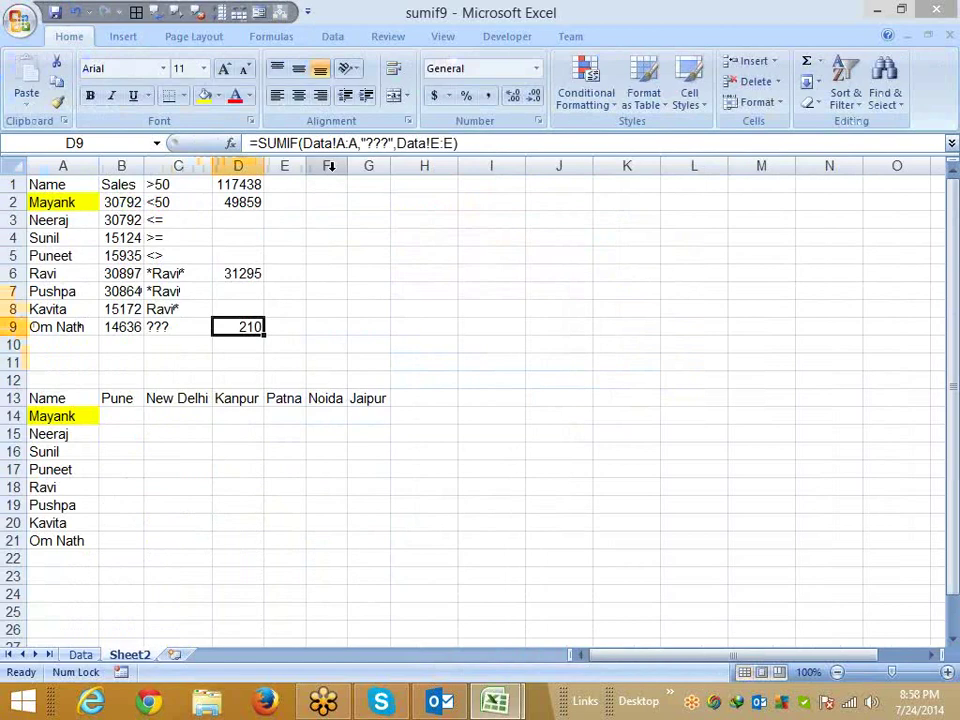
- On the Data sheet, scan the Day column from the last row back to the top, then type an asterisk
key("ctrl+Page_Up")
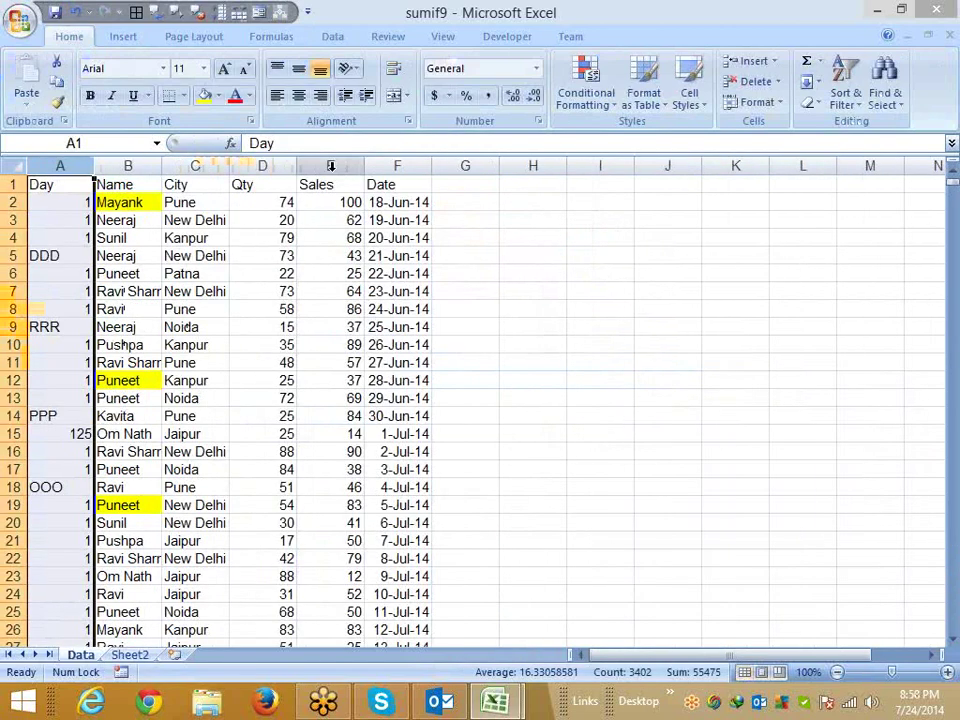
key("Down")
key("Down")
key("Down")
key("Down")
key("Down")
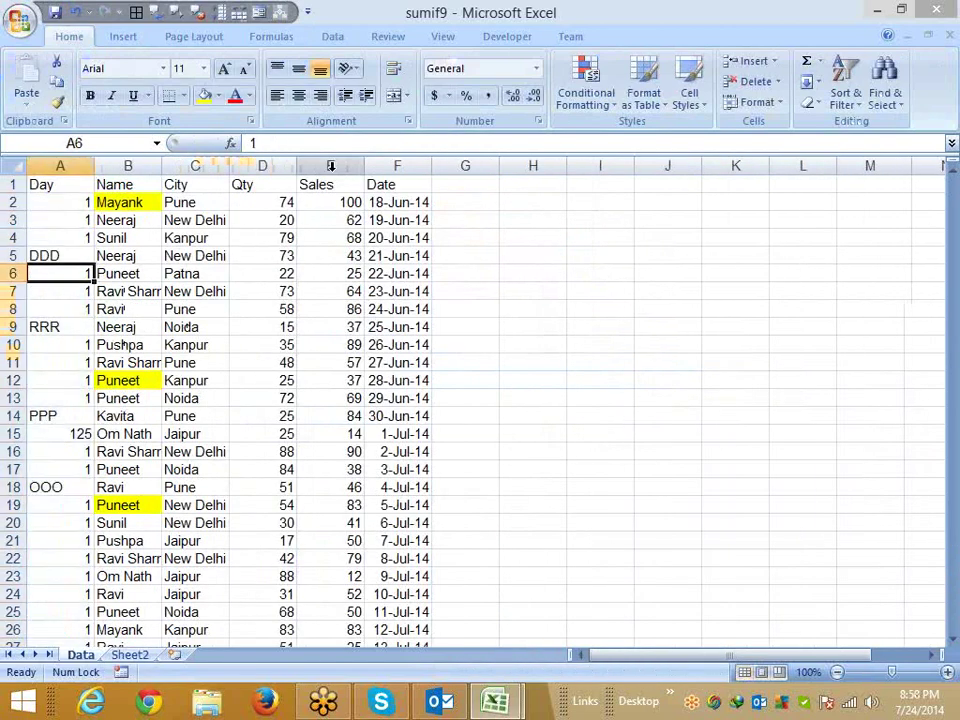
key("ctrl+Down")
key("Down")
key("Up")
key("ctrl+Up")
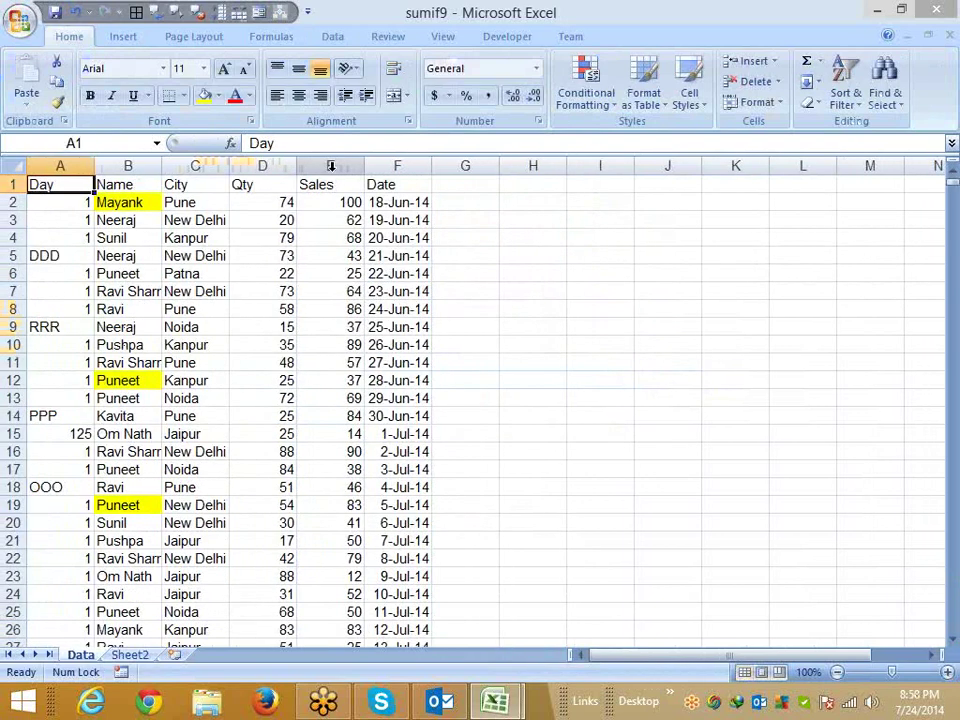
key("Down")
key("Down")
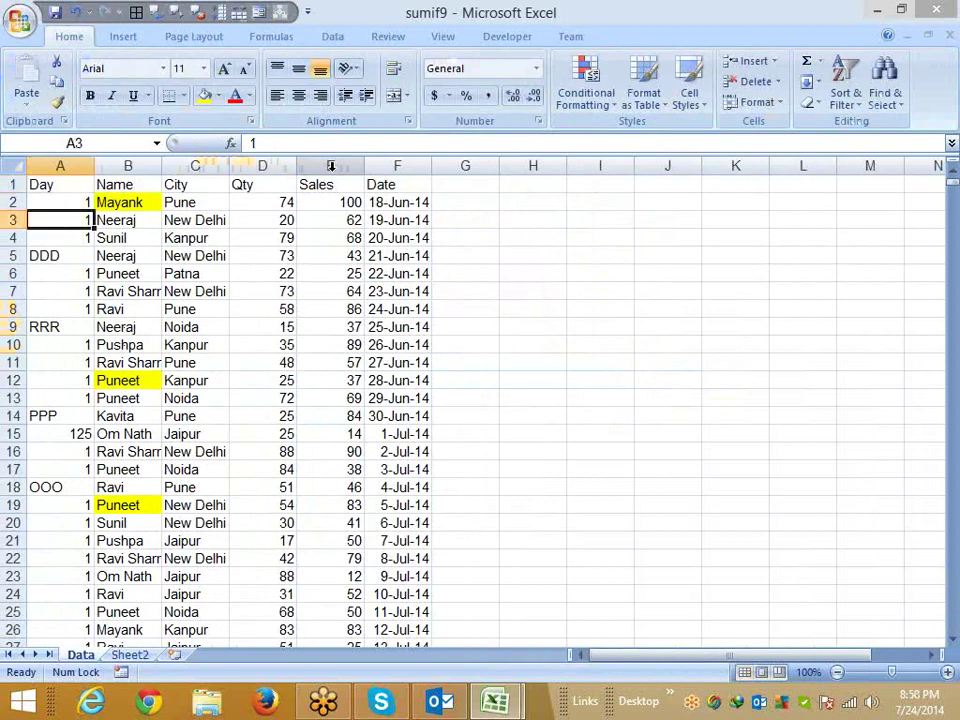
key("Down")
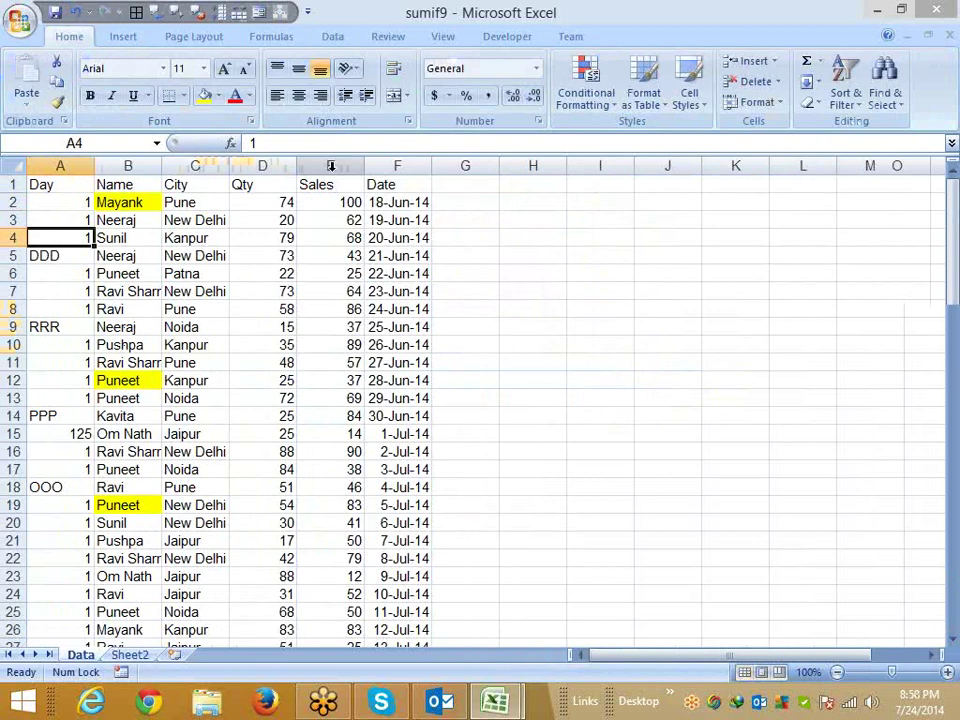
type("*")
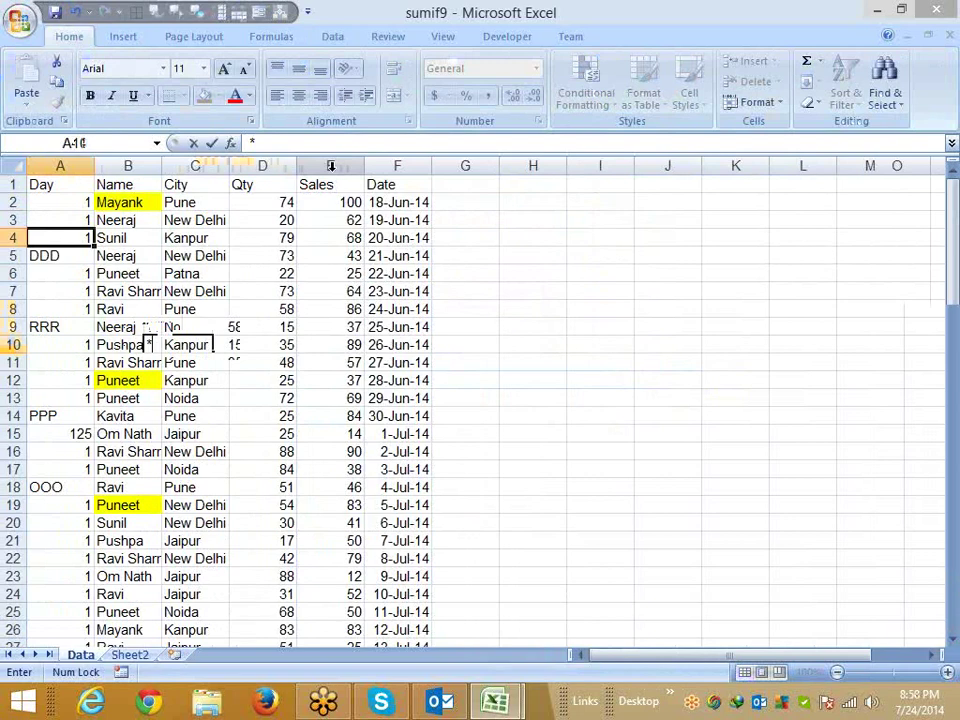
- Complete the *? criterion in C10 and begin a SUMIF formula in D10
type("?")
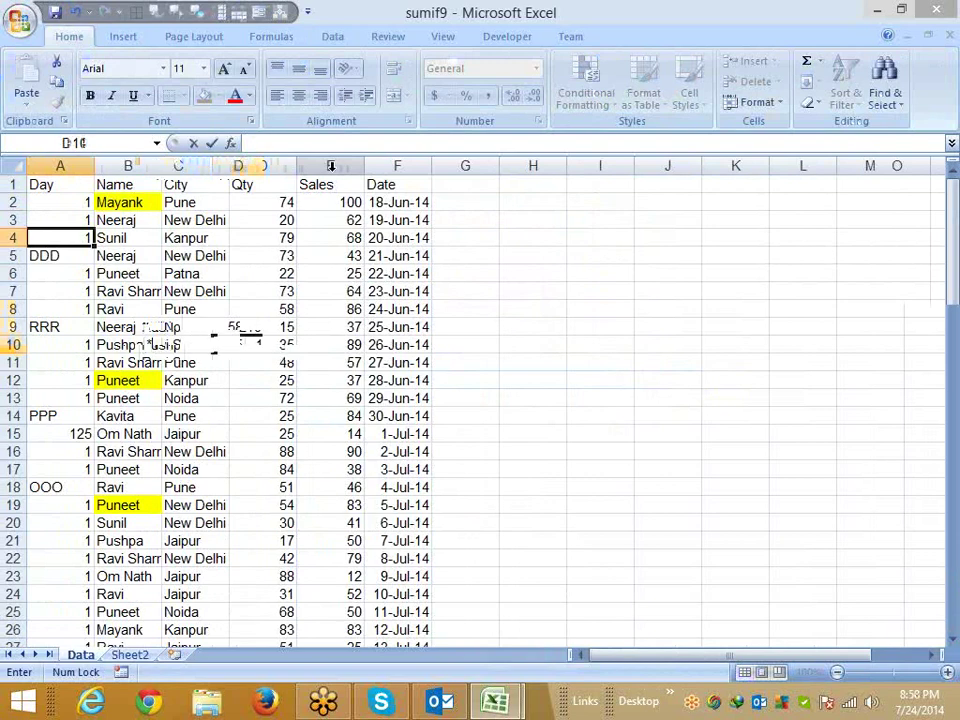
type("=")
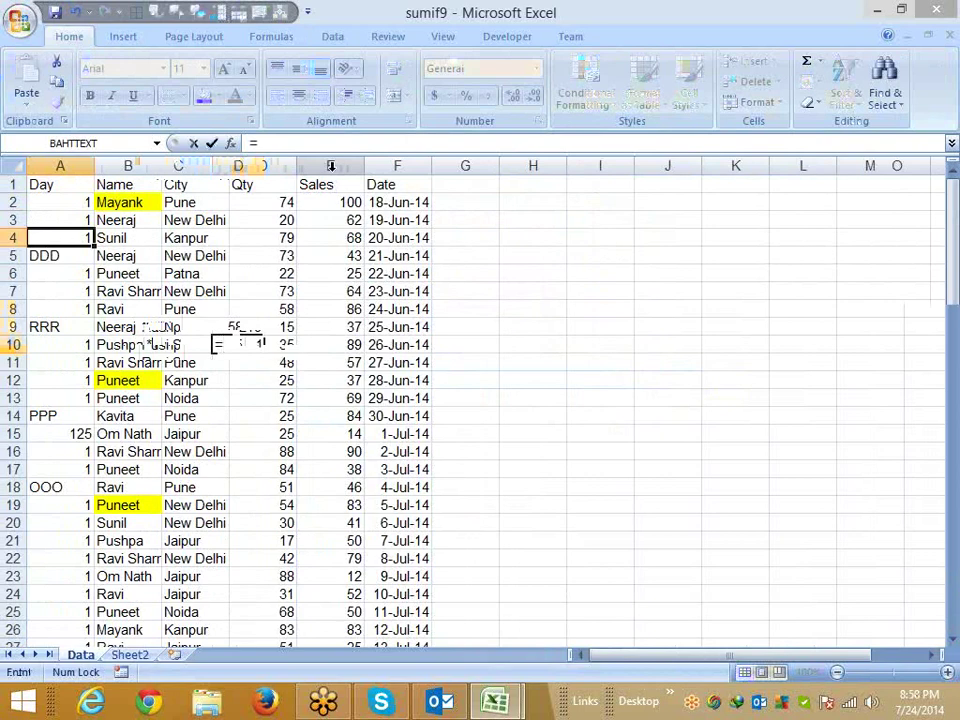
type("su")
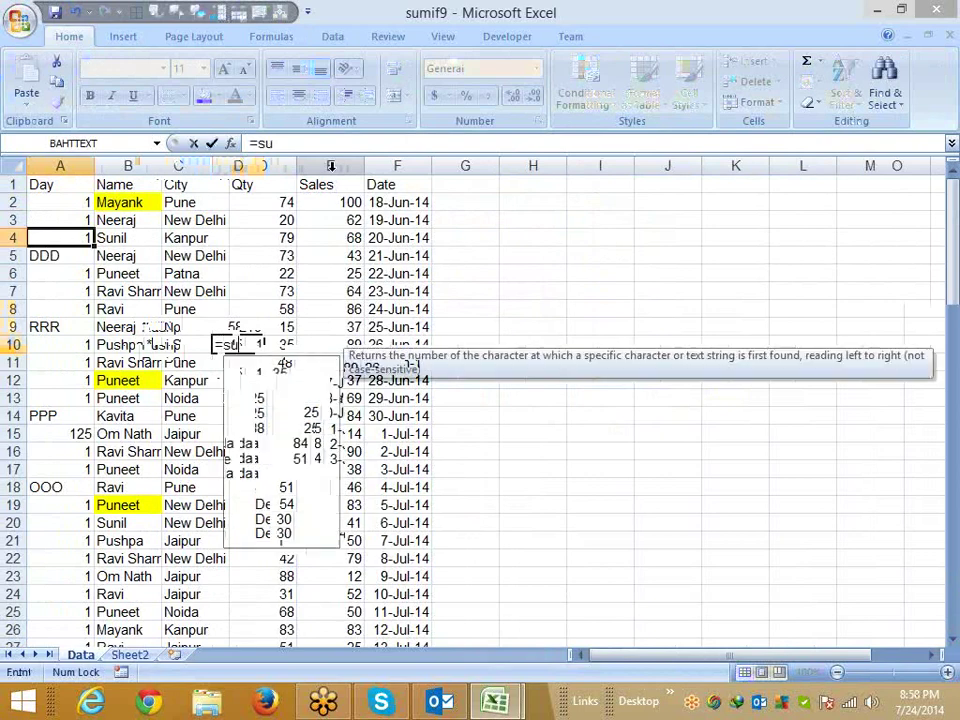
type("m")
key("Down")
key("Tab")
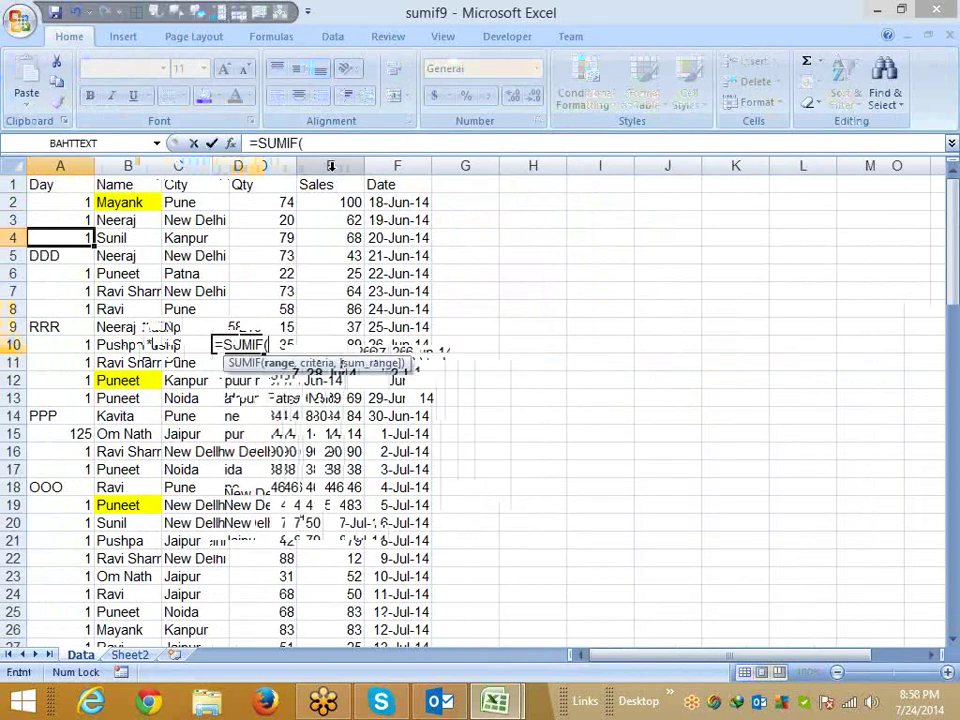
key("Left")
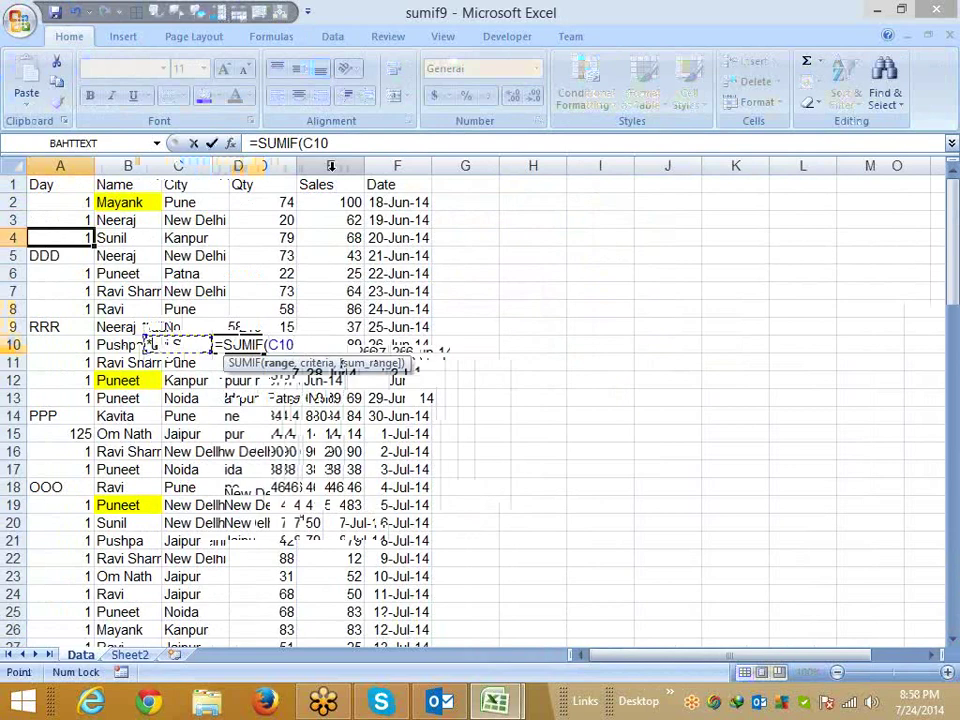
type(",")
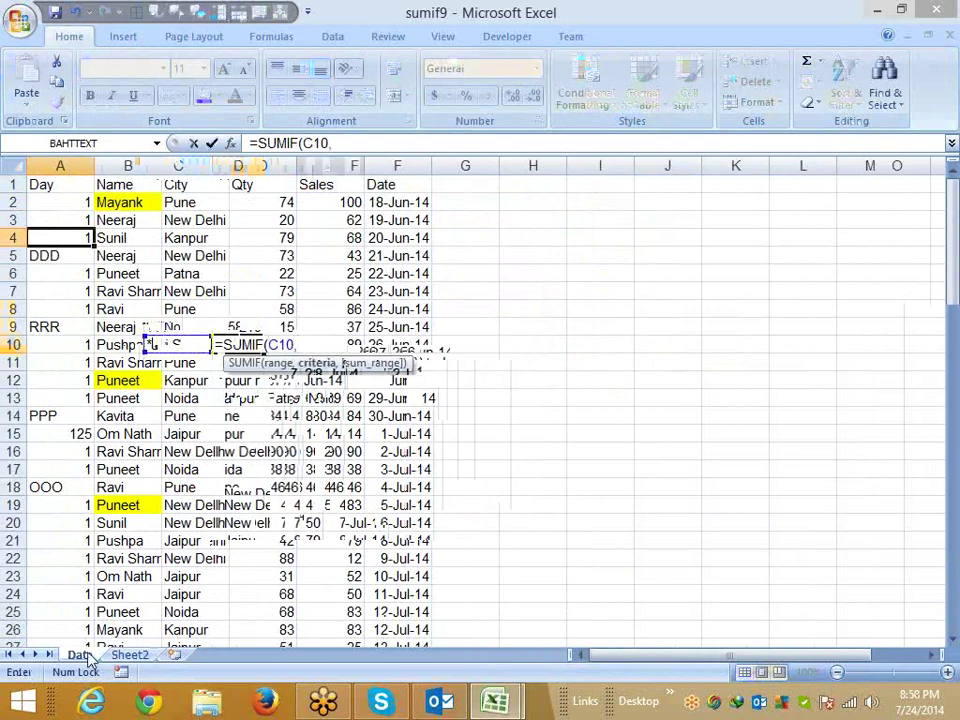
key("BackSpace")
key("BackSpace")
key("BackSpace")
key("BackSpace")
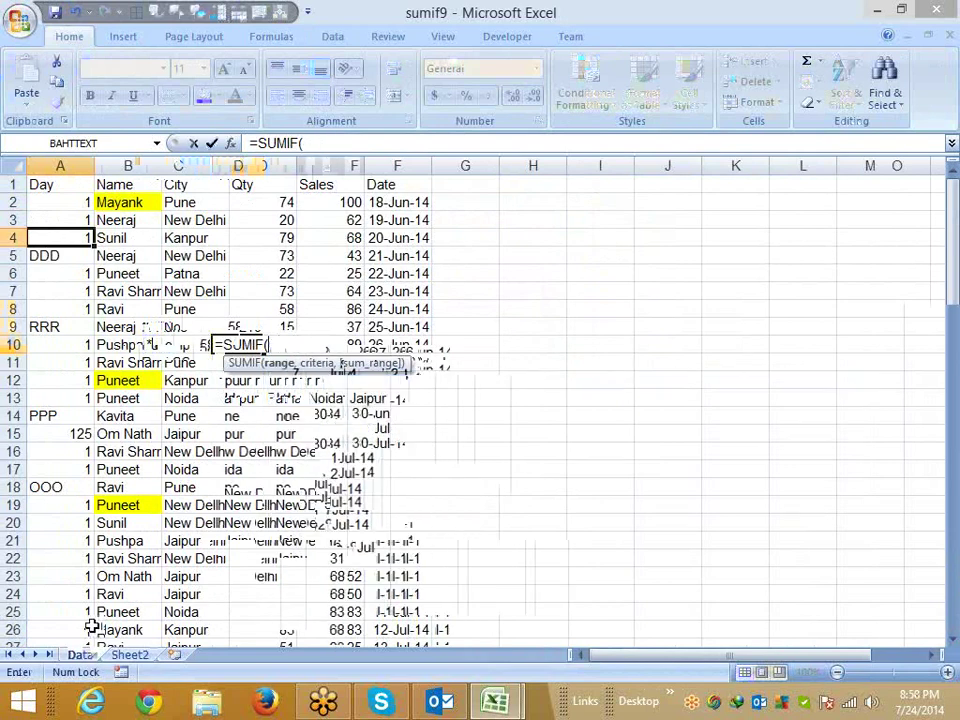
- Set the SUMIF to Data column A, criterion "*?", and sum range Data column E
left_click(80, 654)
left_click(60, 176)
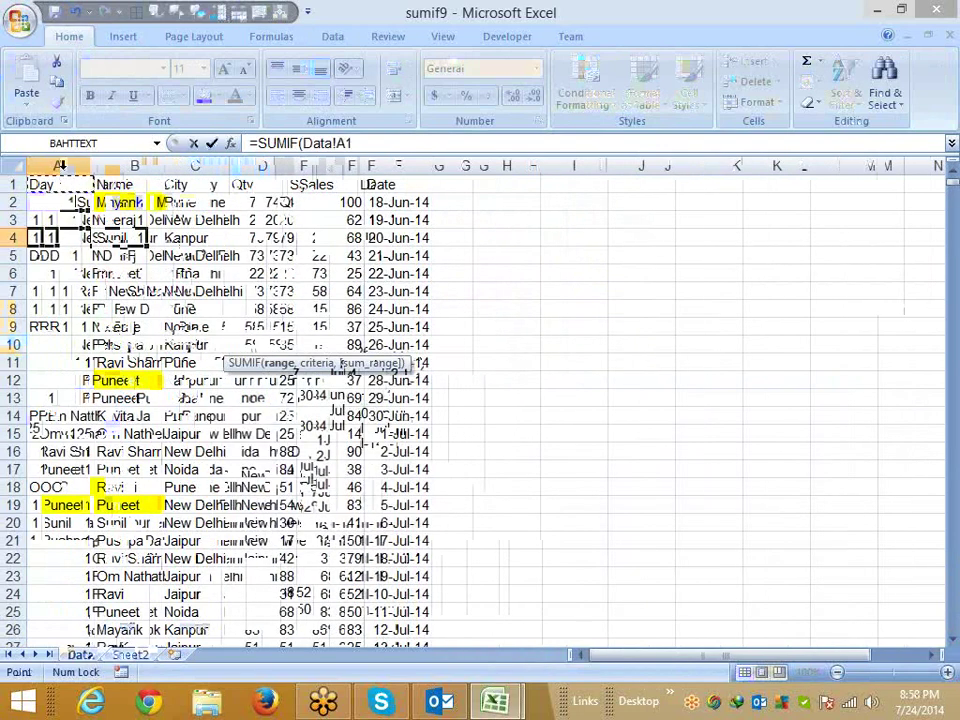
left_click(60, 166)
type(",")
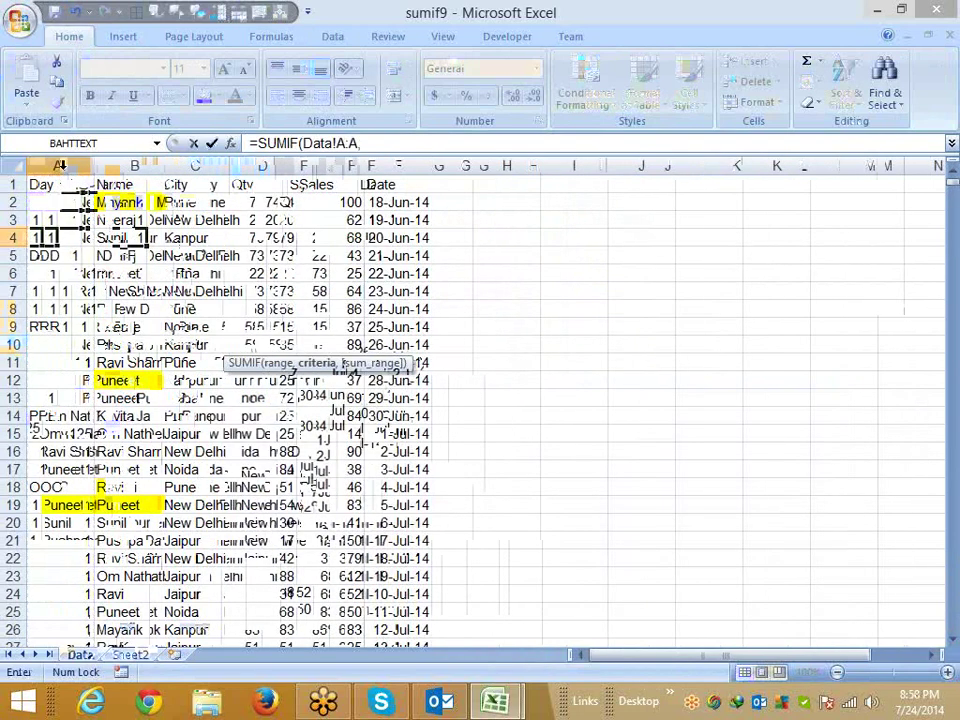
type("\"*")
type("?\"")
type(",")
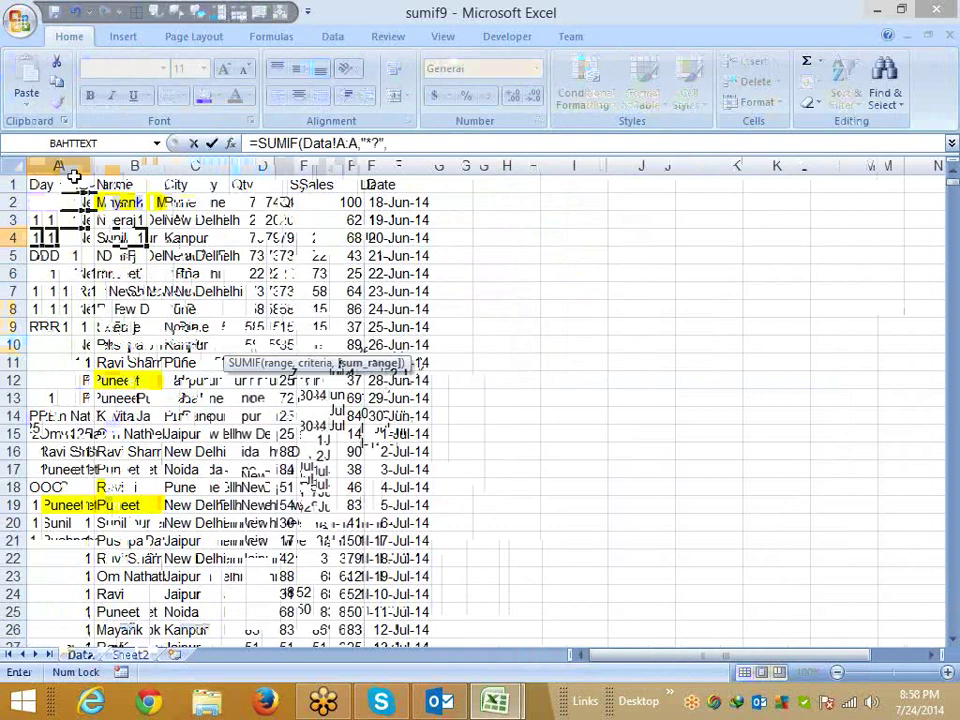
left_click(307, 160)
- Confirm D10's SUMIF, then replace its hard-coded "*?" criterion with a reference to C10
key("Return")
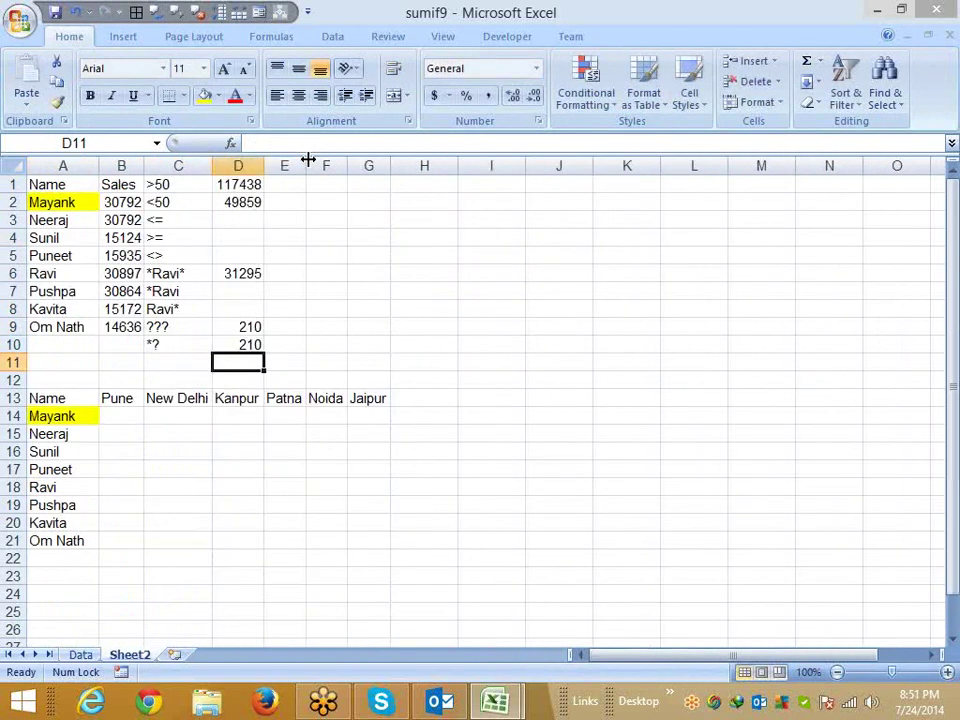
key("Up")
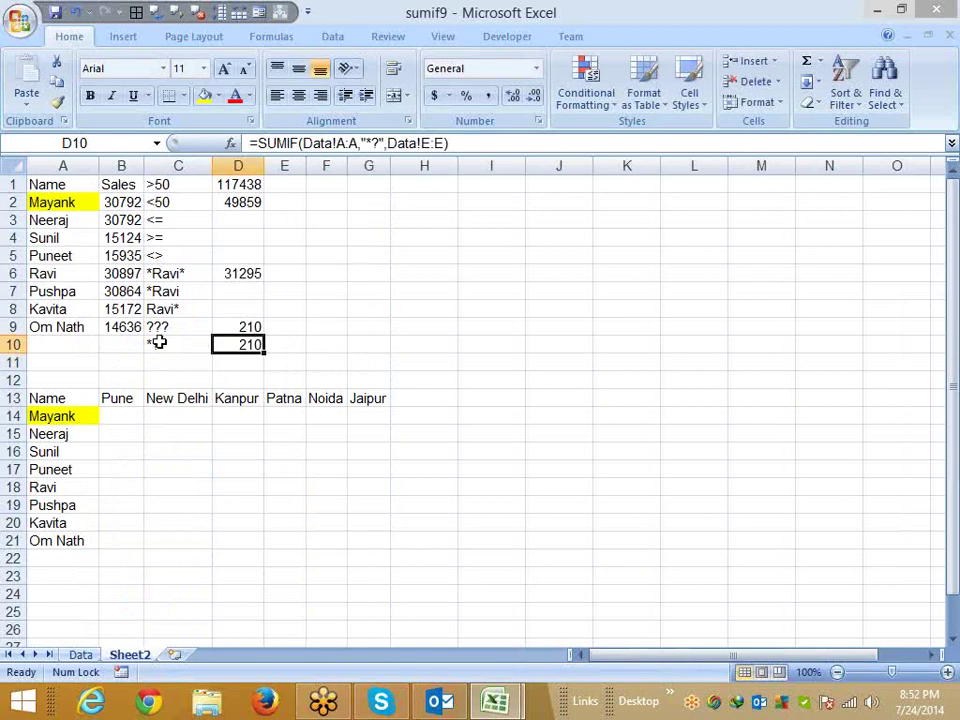
left_click(437, 143)
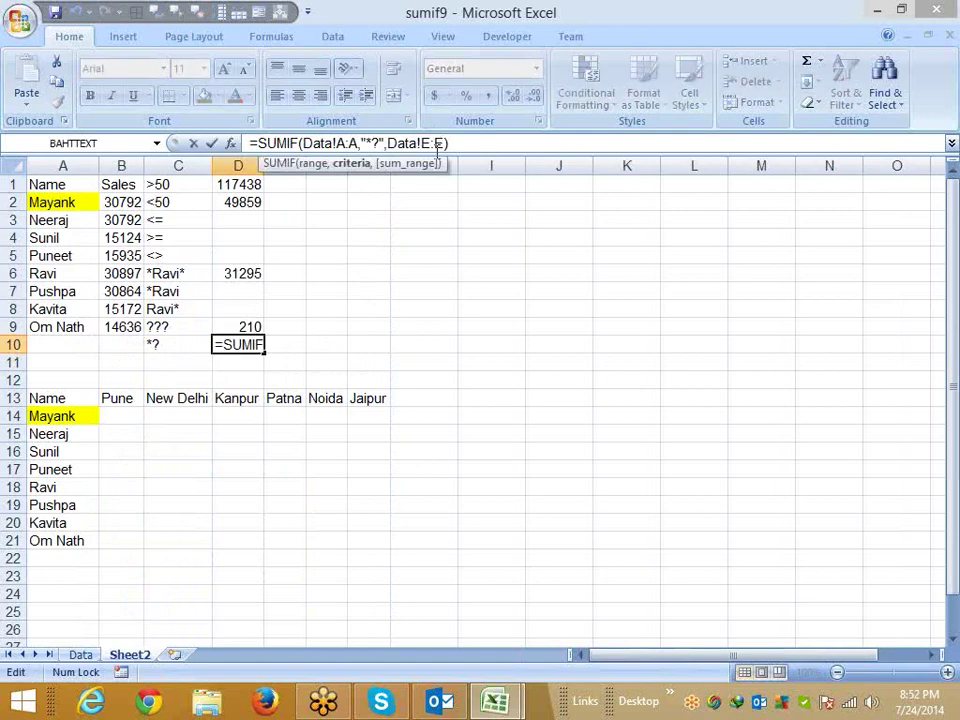
key("Left")
key("Left")
key("Left")
key("BackSpace")
key("BackSpace")
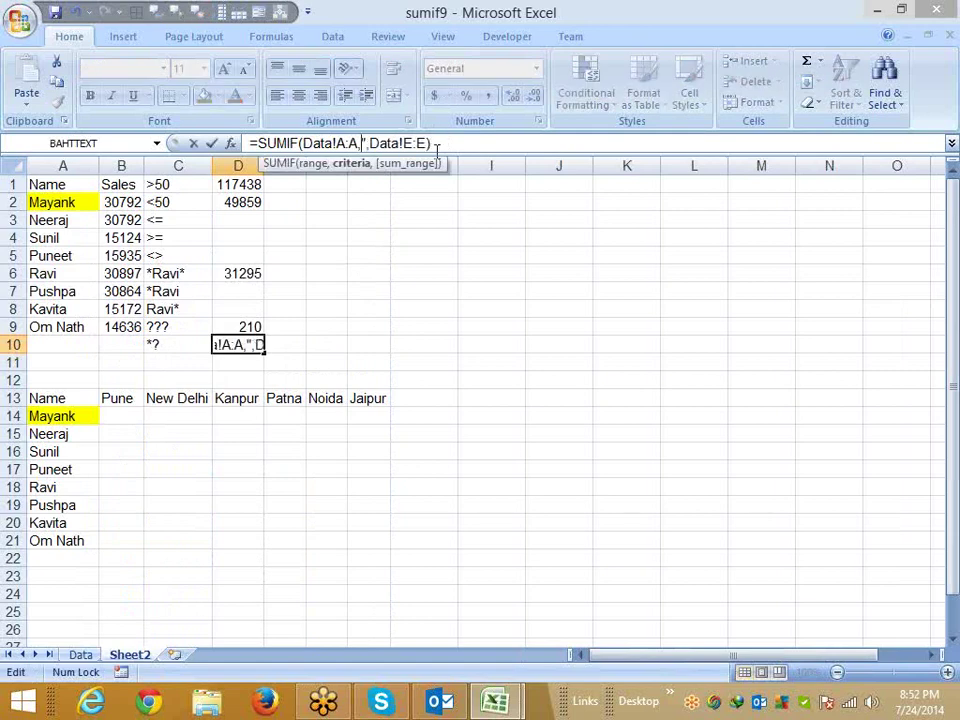
key("Delete")
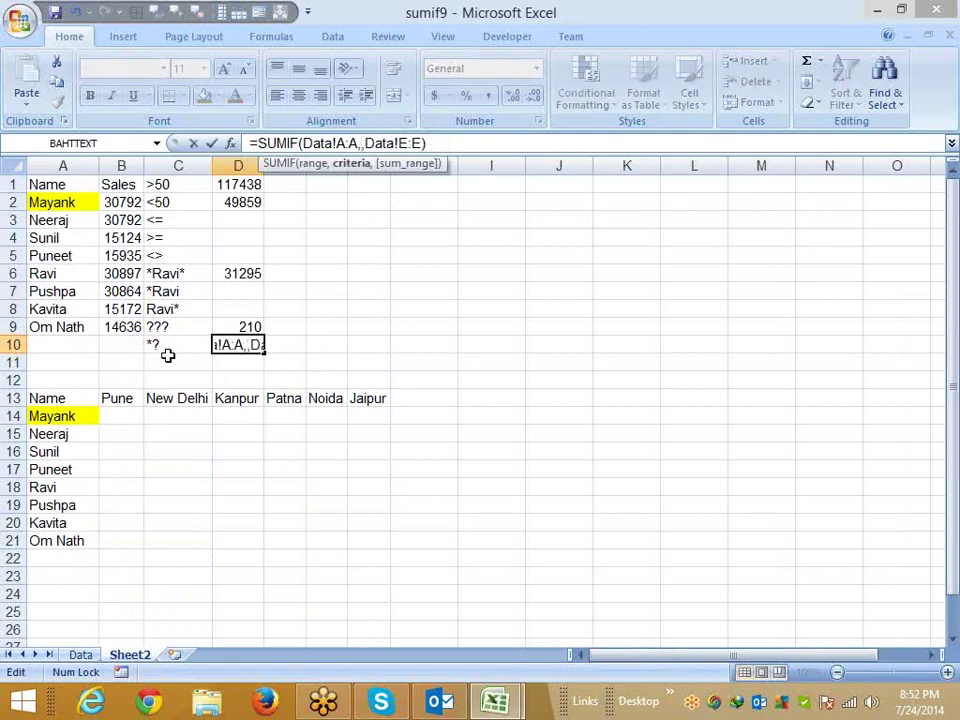
left_click(172, 345)
key("Return")
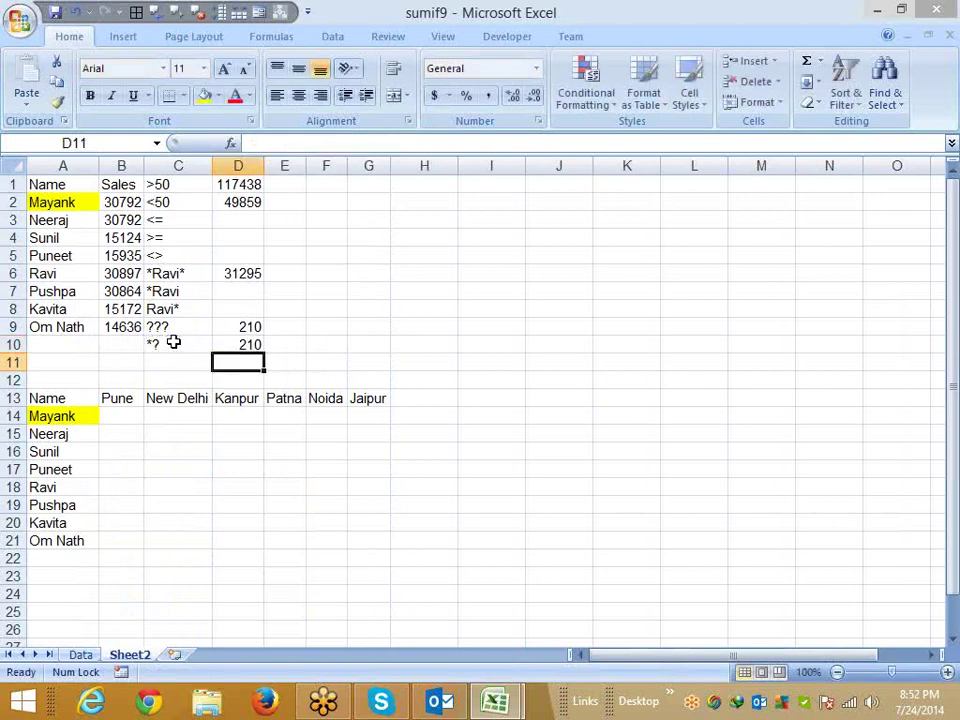
- Change the C10 criterion to ???*
key("Up")
key("Left")
key("Left")
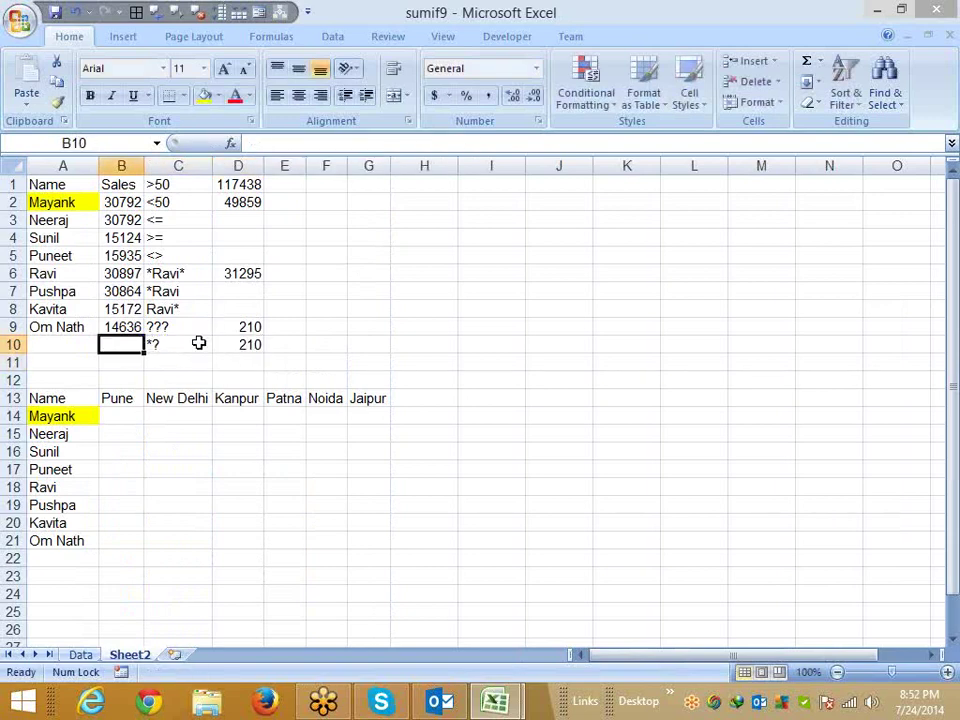
key("Right")
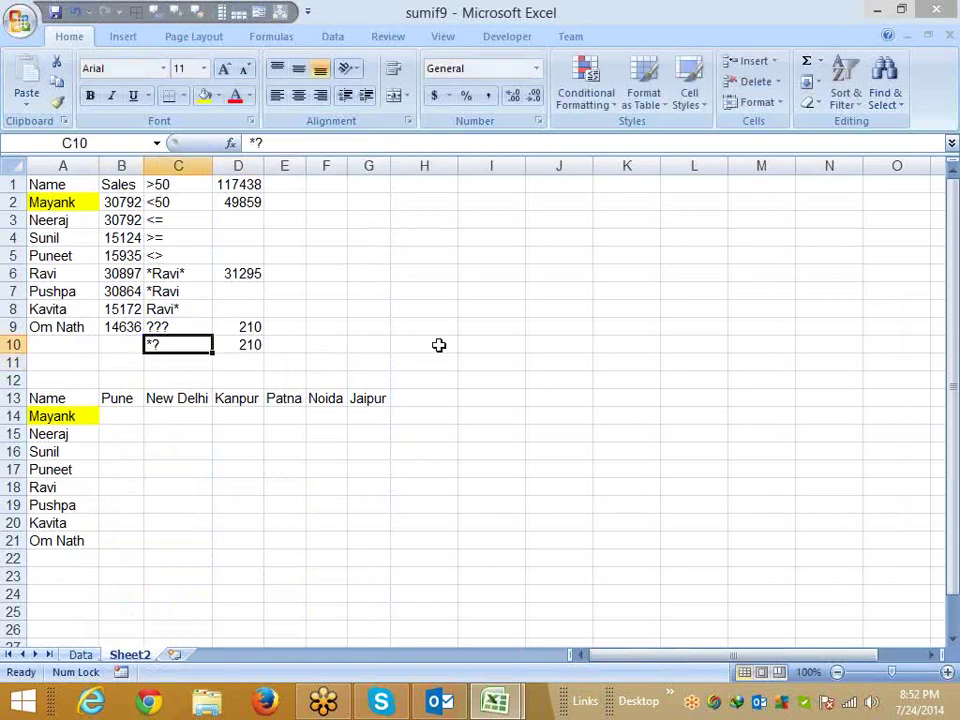
type("???*")
key("Return")
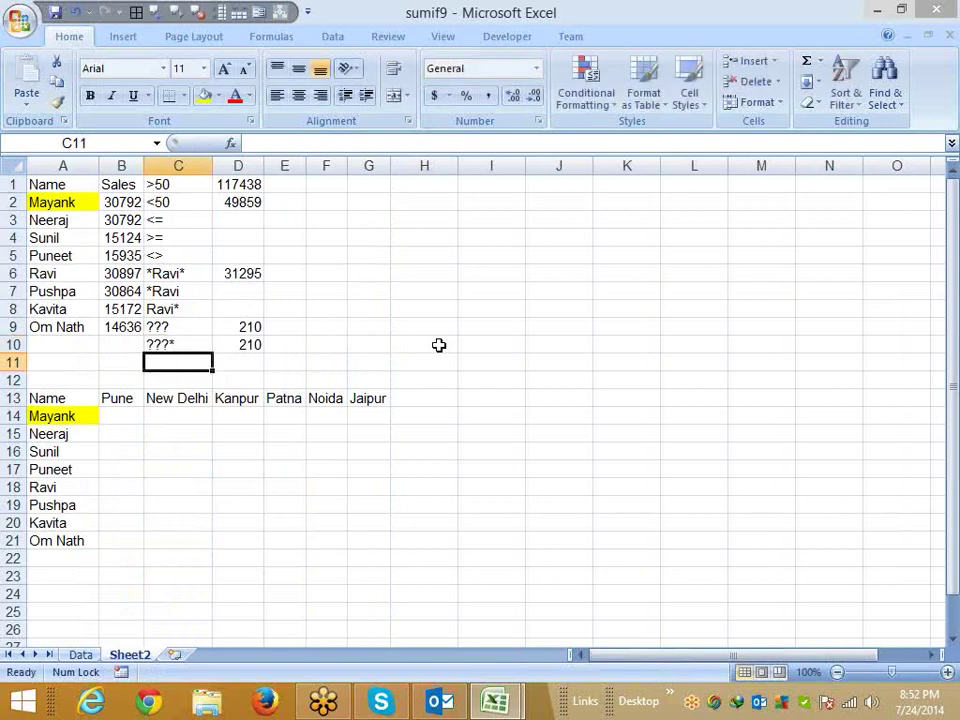
- Check that D10's formula references C10 and still returns 210
key("Up")
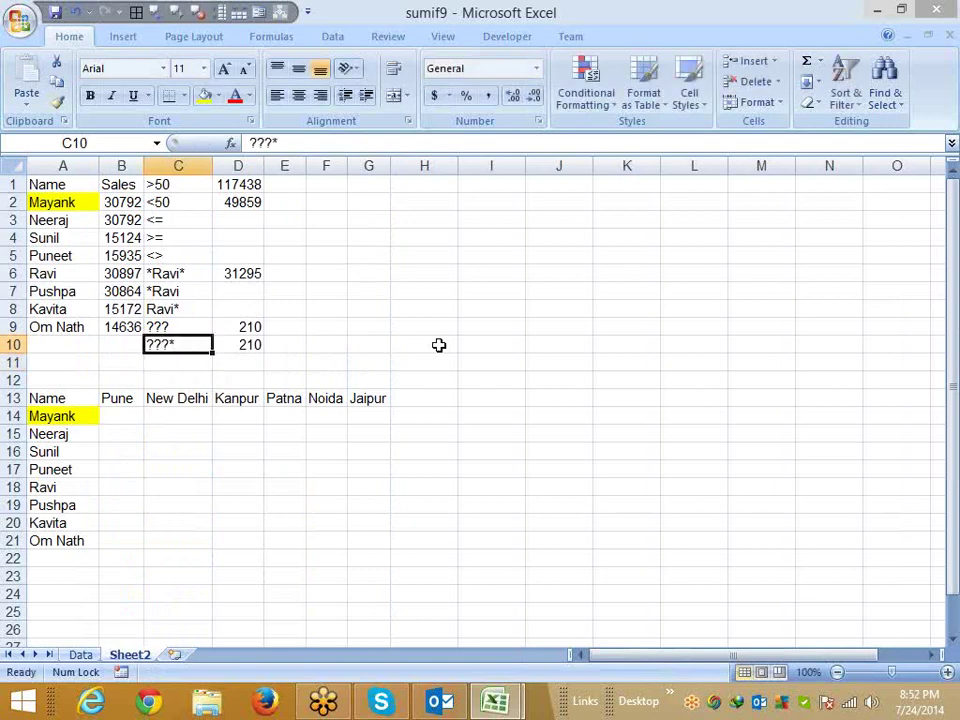
double_click(251, 342)
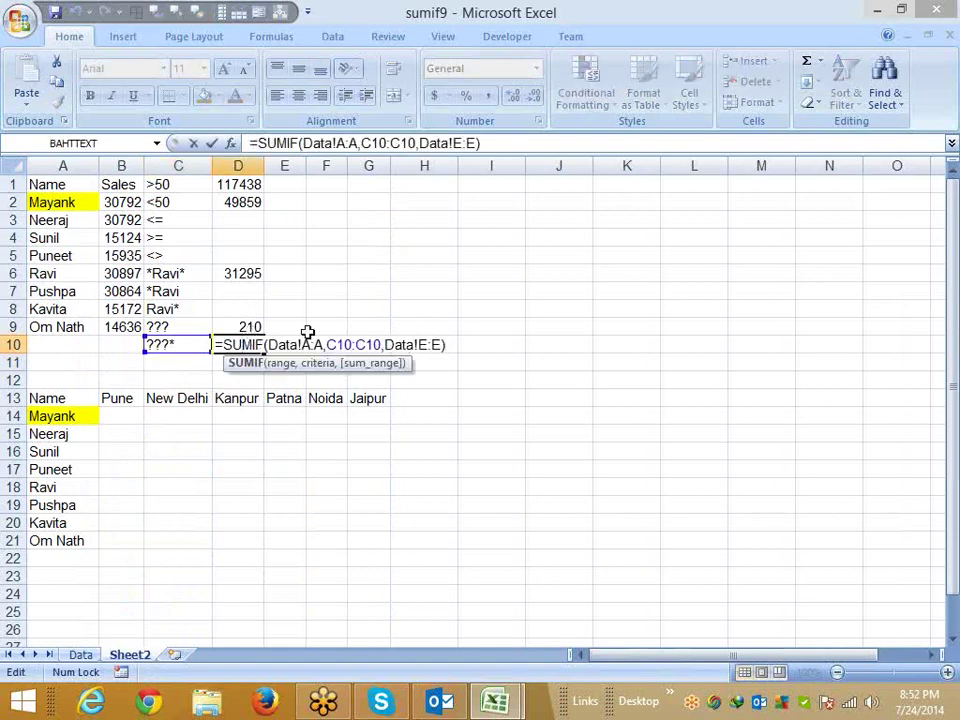
key("Return")
key("Up")
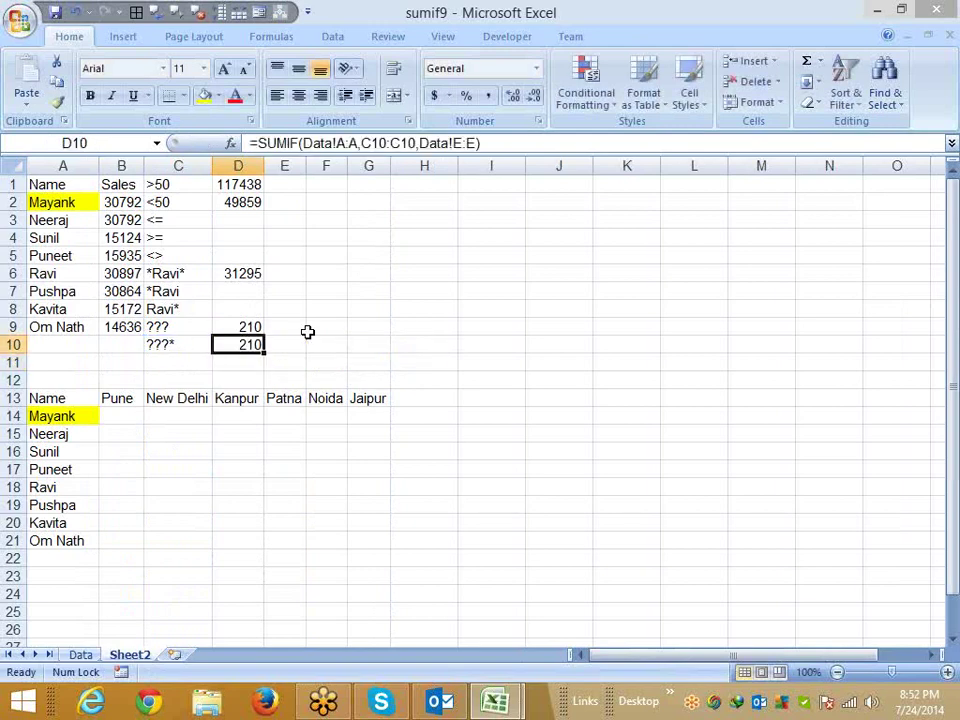
key("Left")
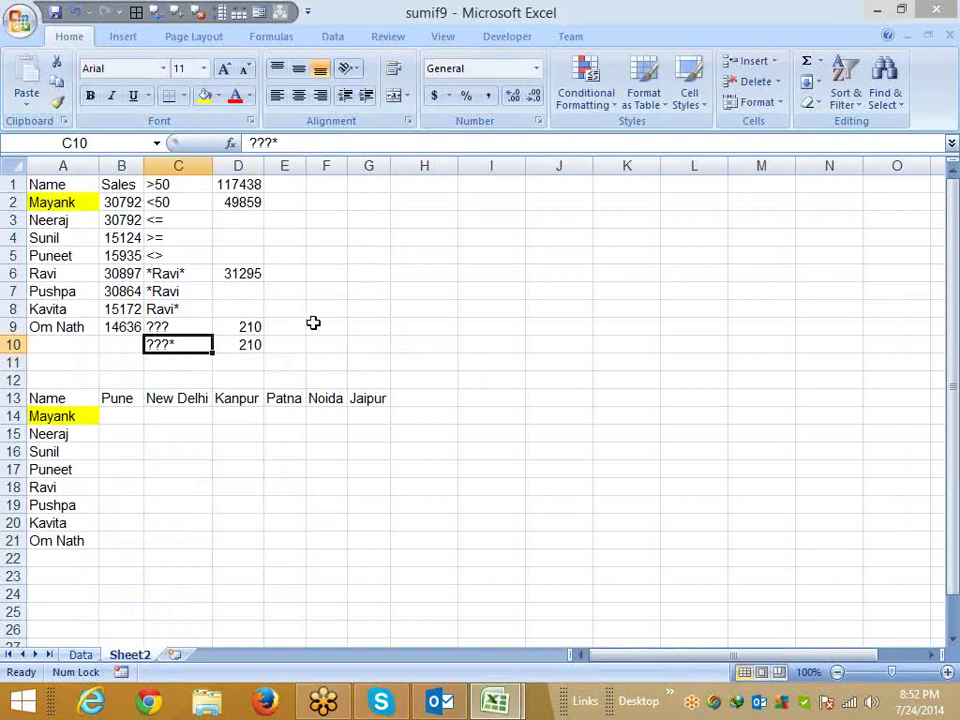
key("Right")
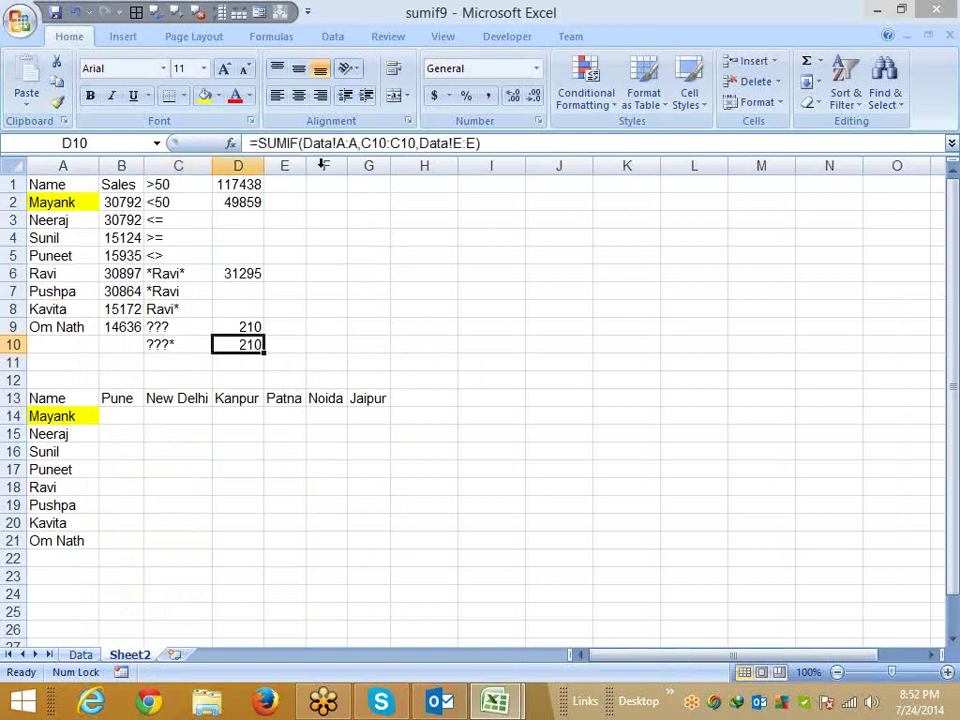
key("ctrl+Page_Up")
left_click(124, 220)
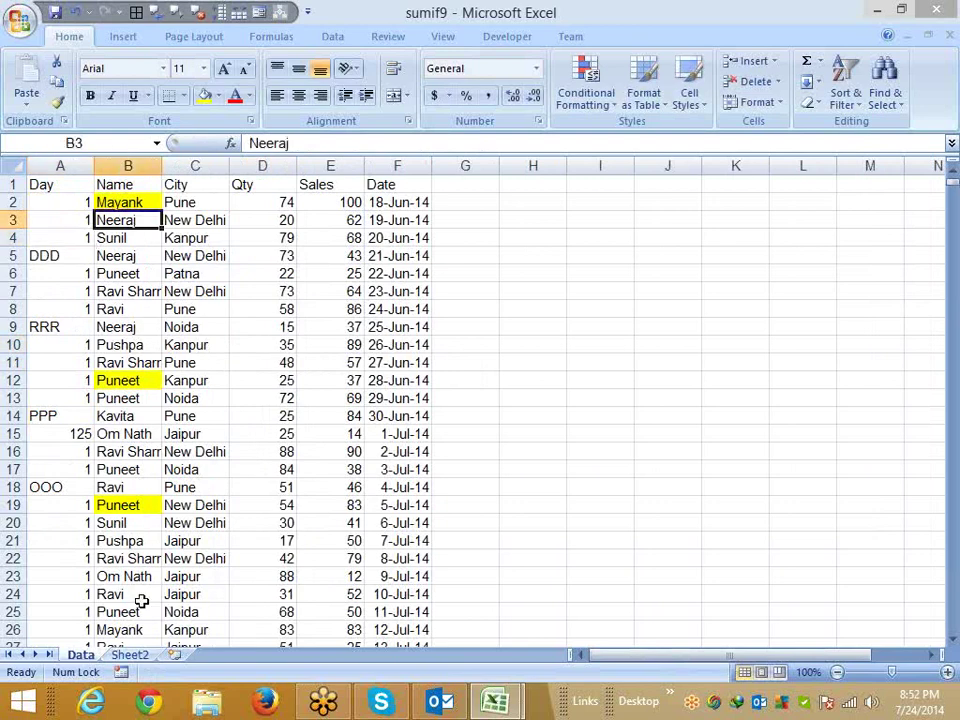
left_click(131, 655)
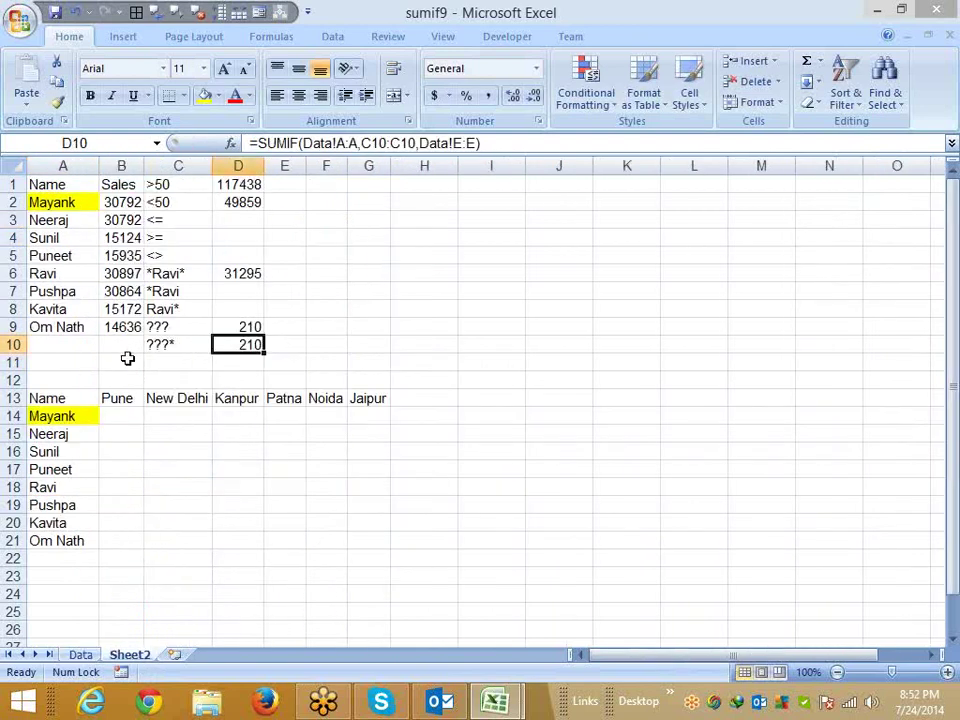
left_click_drag(150, 345, 245, 186)
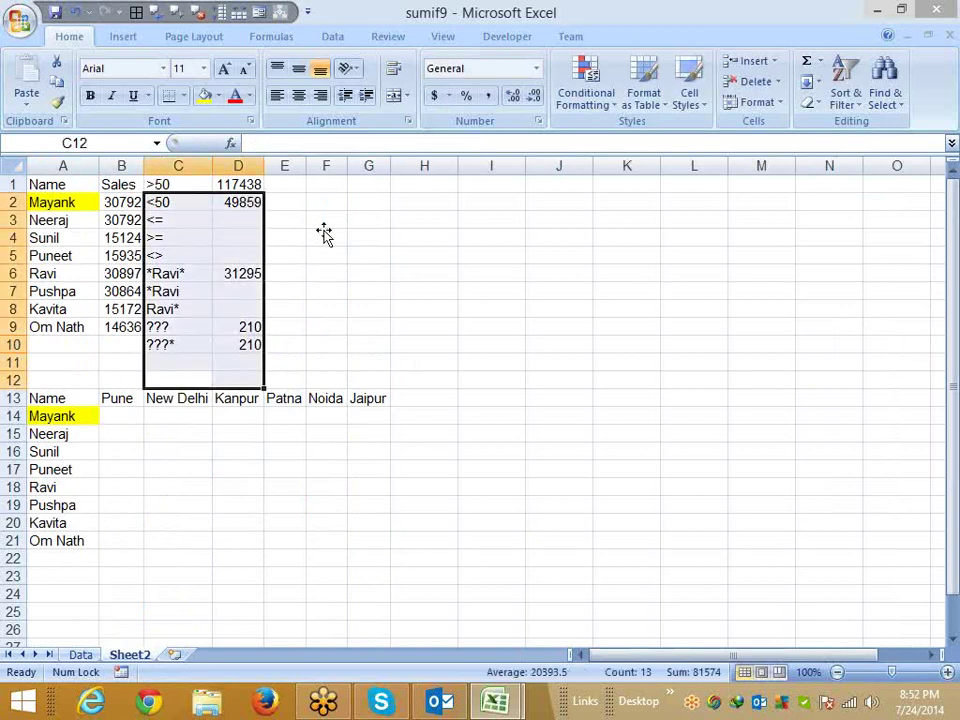
left_click(325, 236)
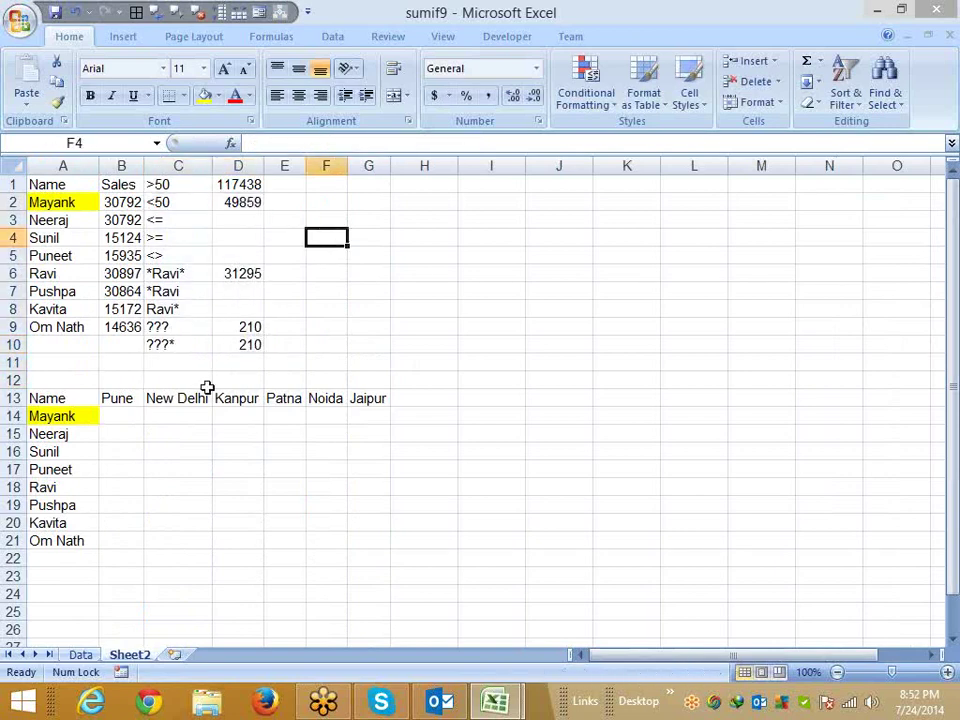
left_click(190, 380)
left_click(124, 221)
left_click(124, 273)
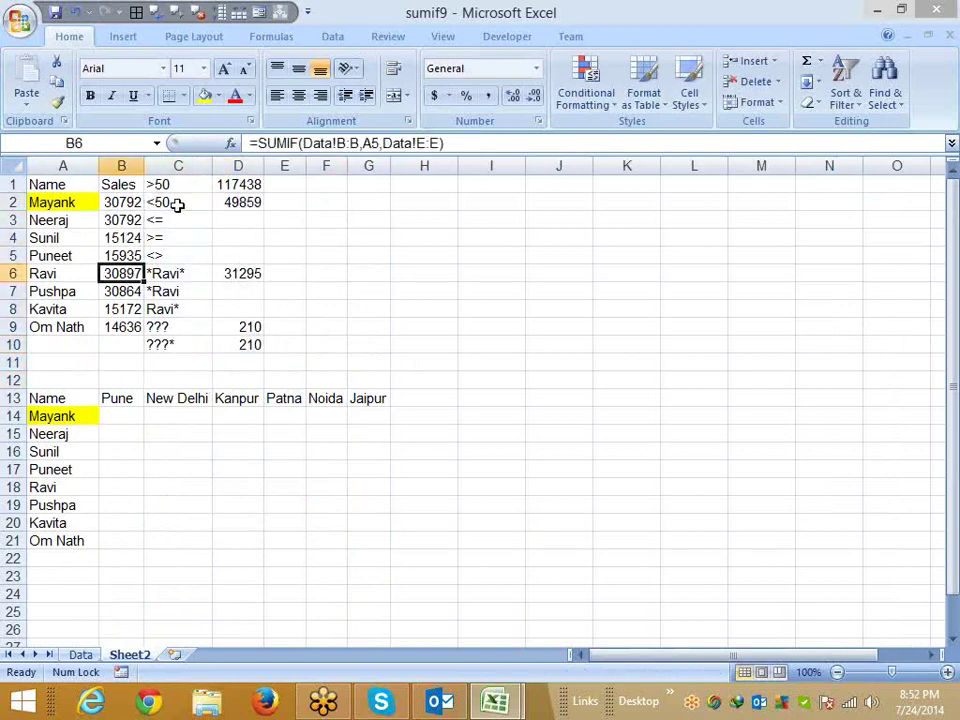
mouse_move(165, 184)
left_mouse_down()
mouse_move(175, 344)
mouse_move(230, 348)
left_mouse_up()
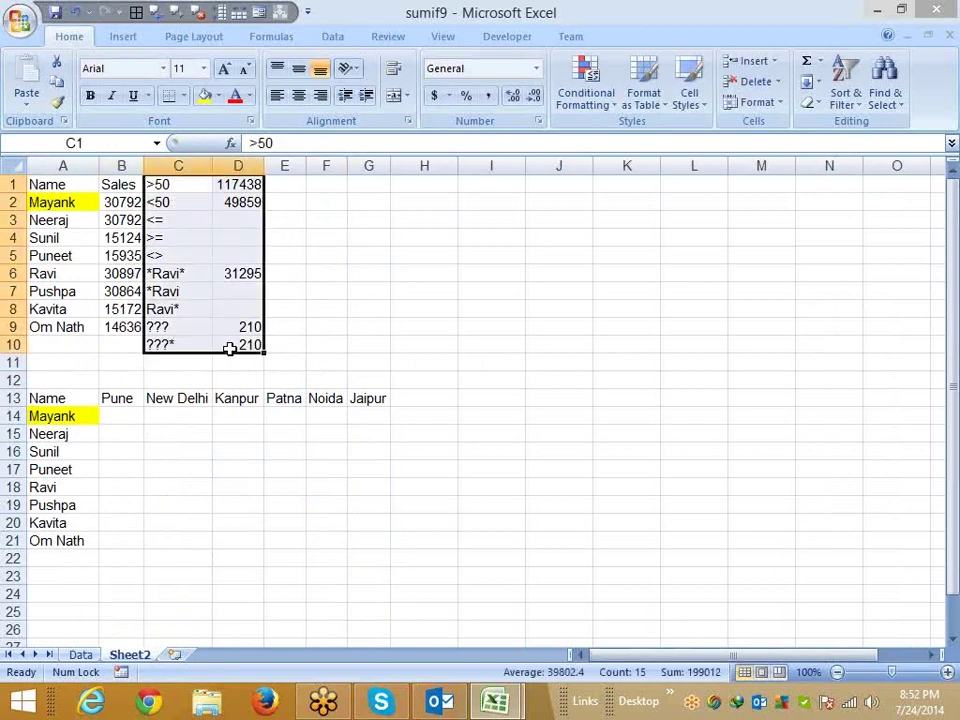
left_click(226, 452)
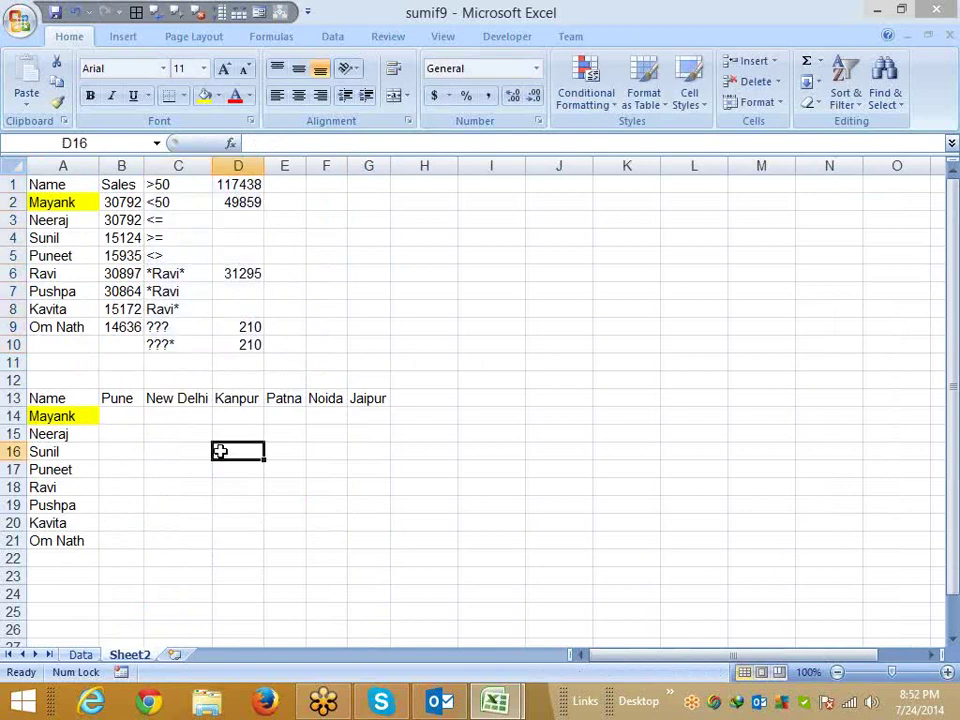
left_click(174, 480)
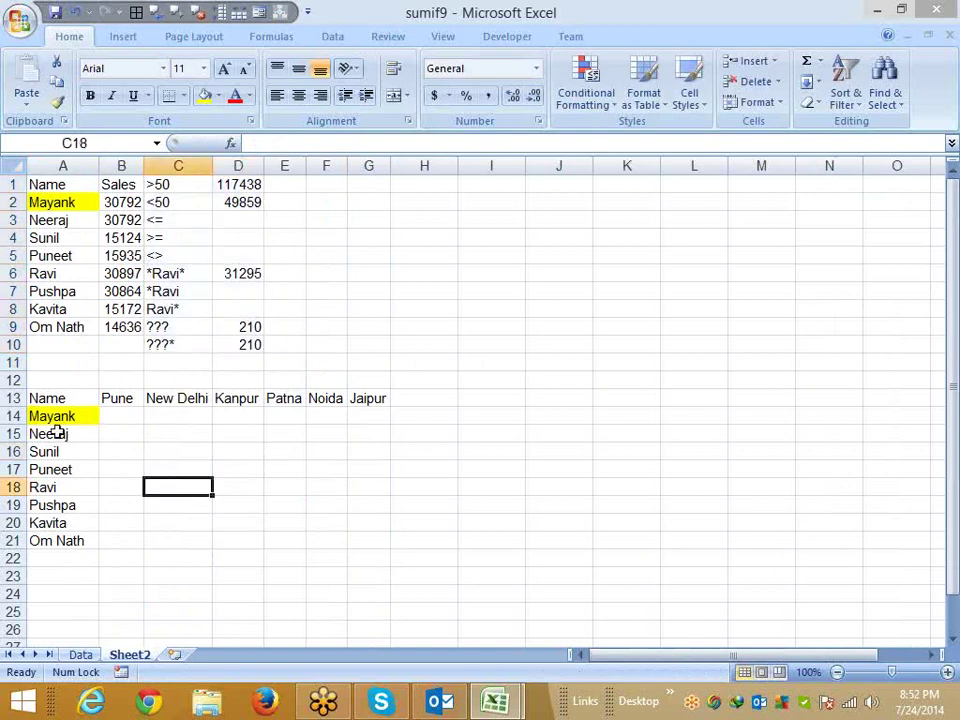
left_click(54, 416)
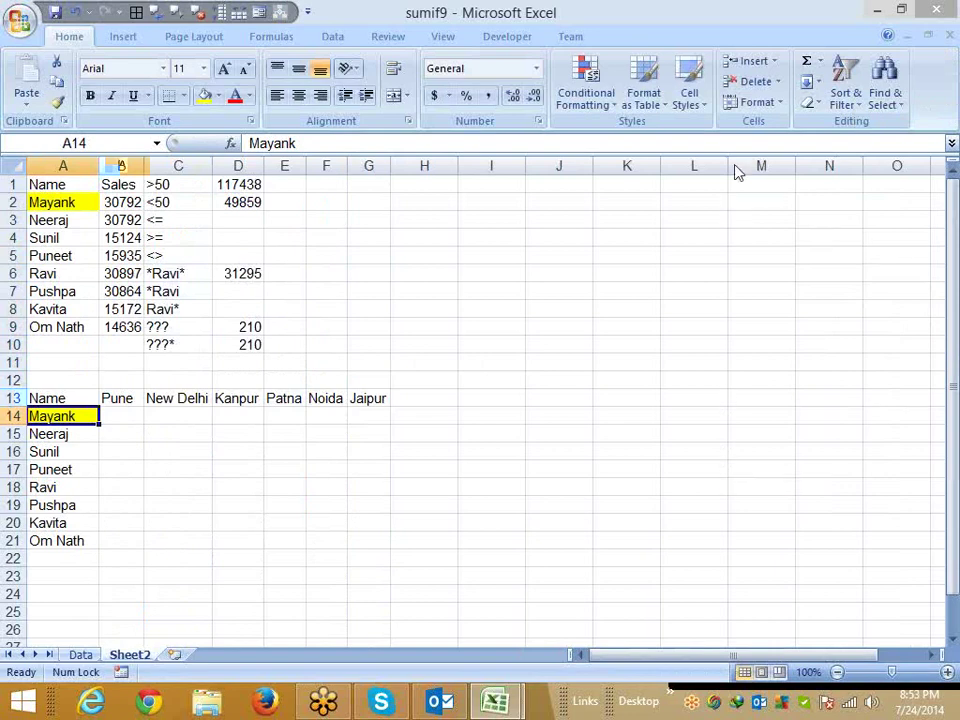
left_click(125, 405)
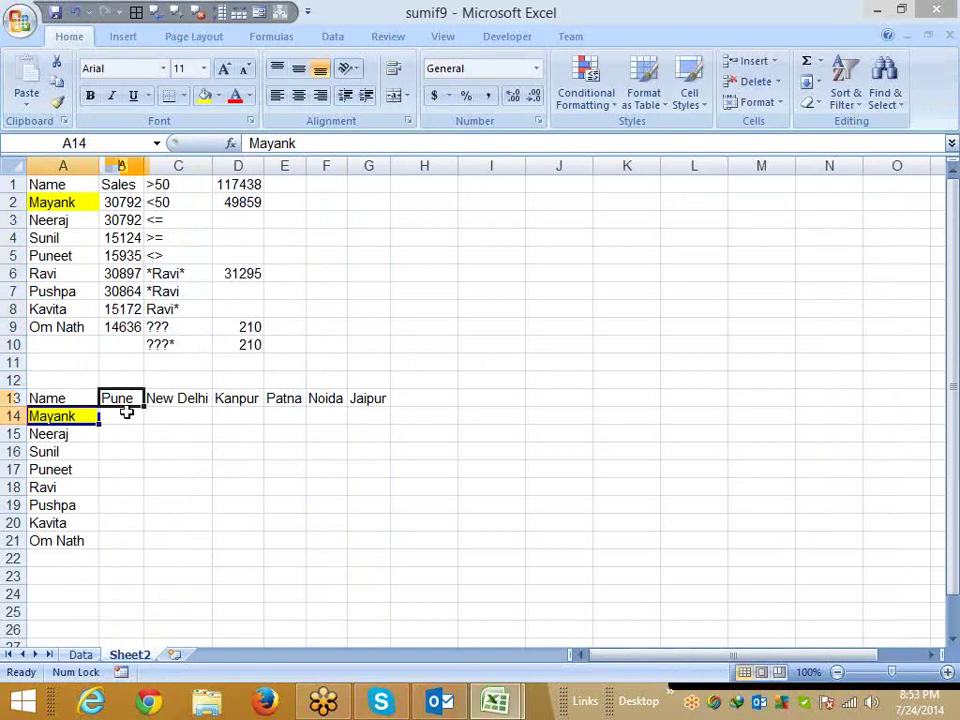
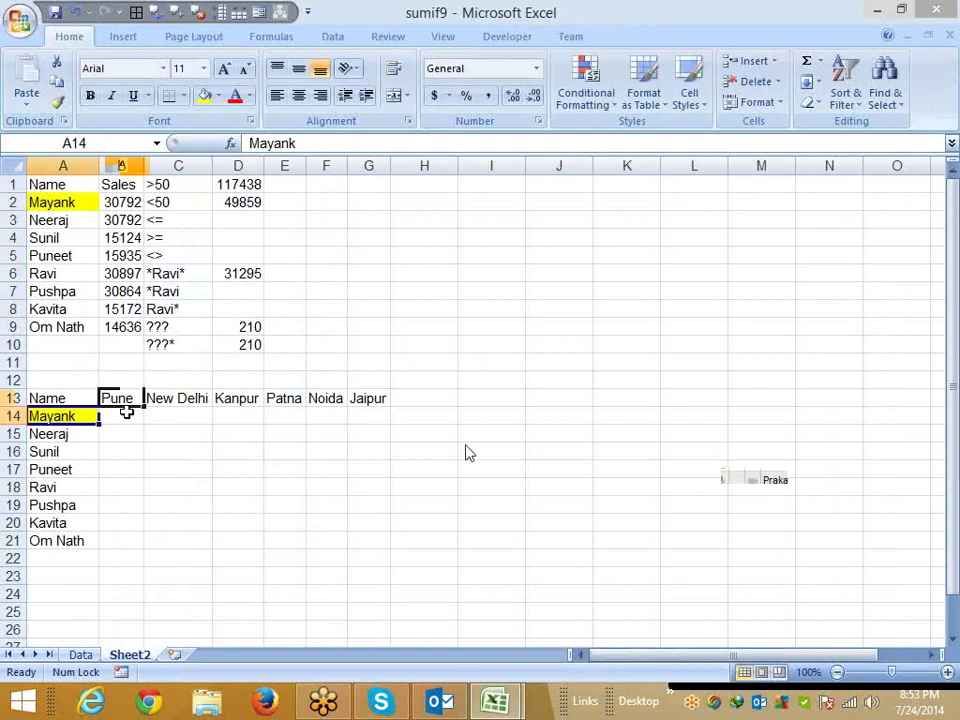
- Start a SUMIFS formula in Sheet2 cell B14 for the first Pune total
left_click(127, 416)
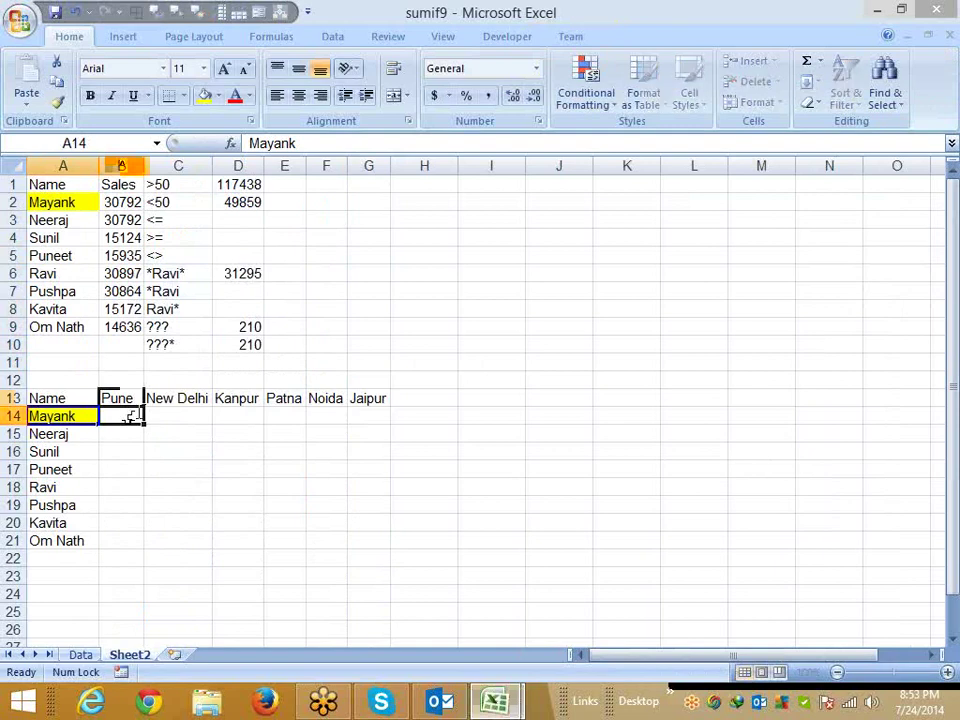
type("=sum")
key("Down")
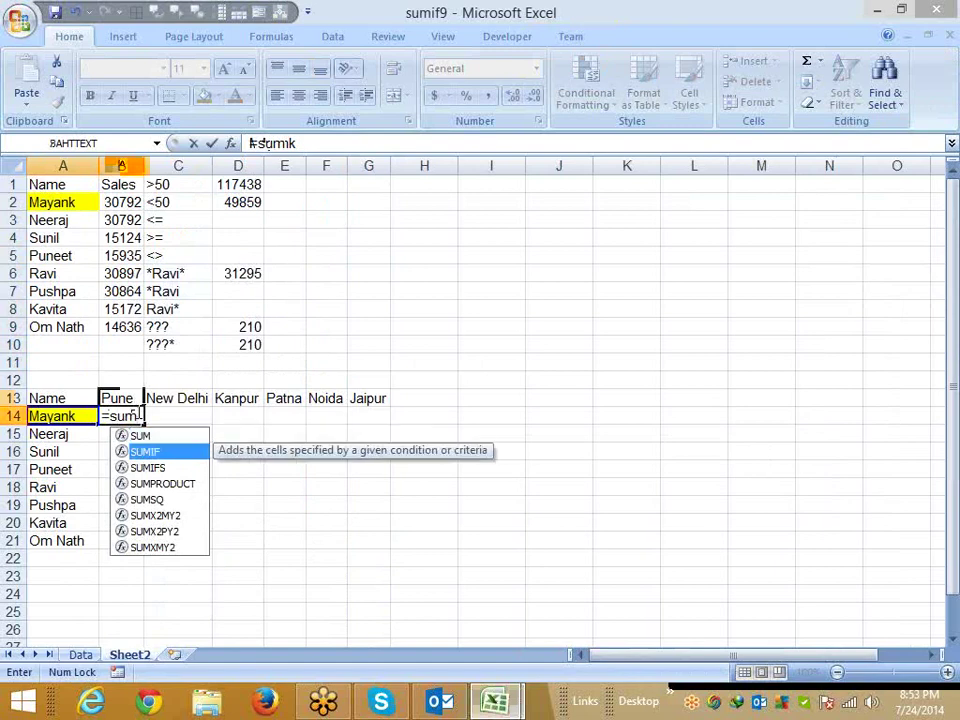
key("Down")
key("Tab")
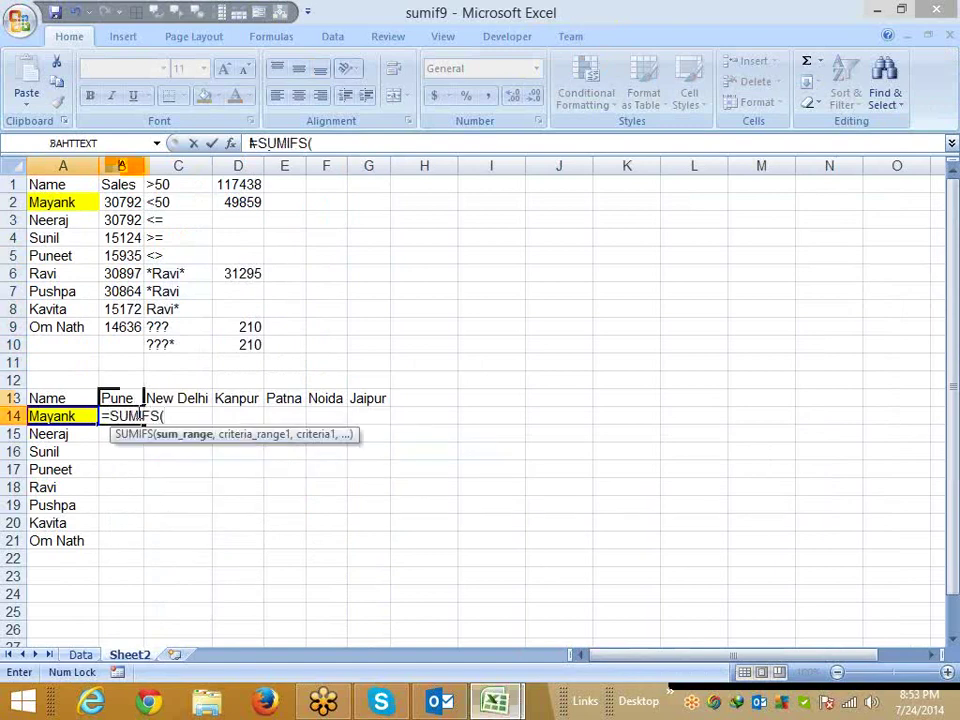
key("BackSpace")
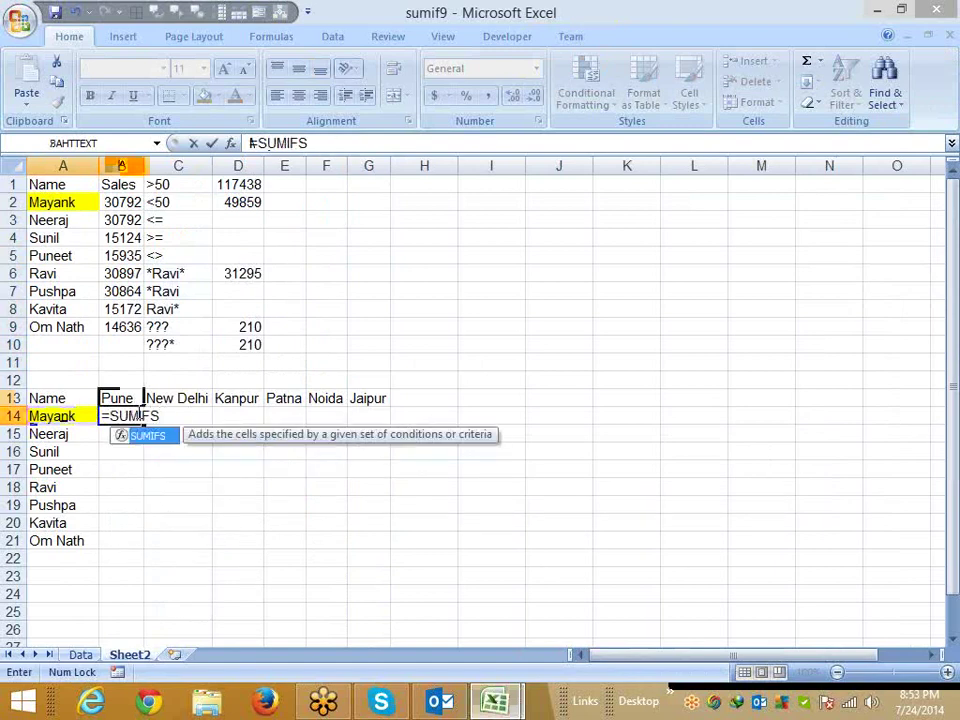
key("Tab")
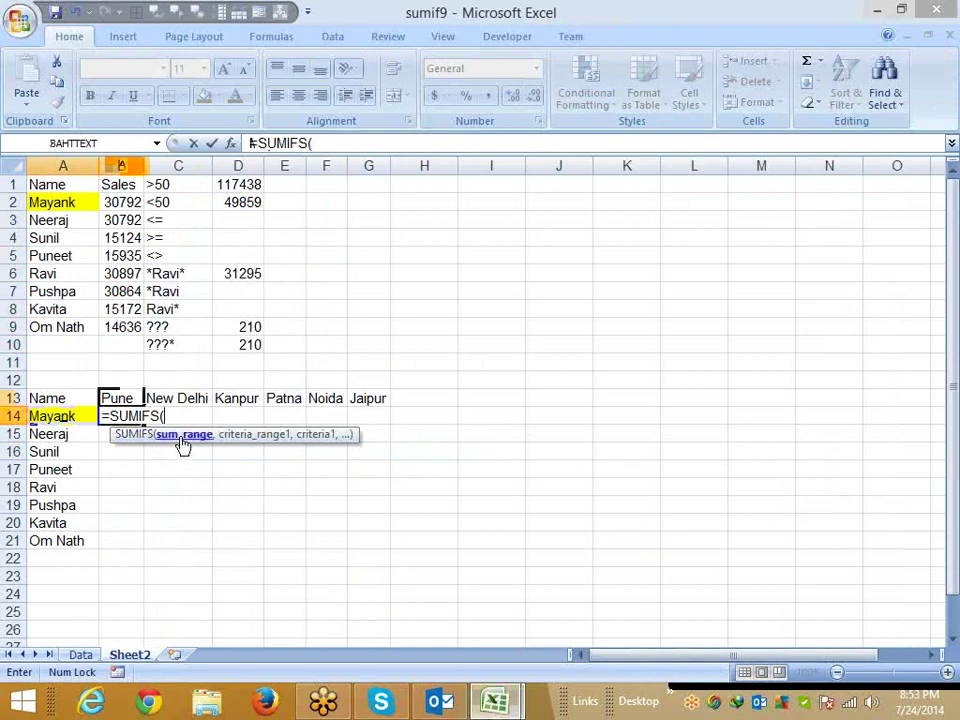
- Use Data!E:E as the sum range and Data!B:B as the first criteria range
left_click(80, 655)
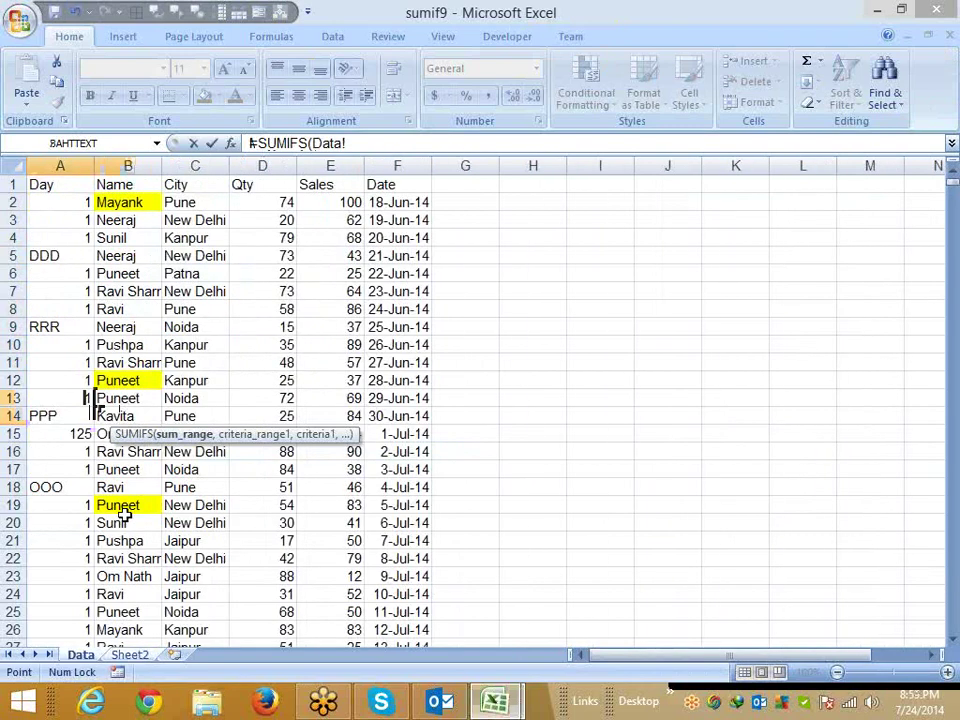
left_click(340, 167)
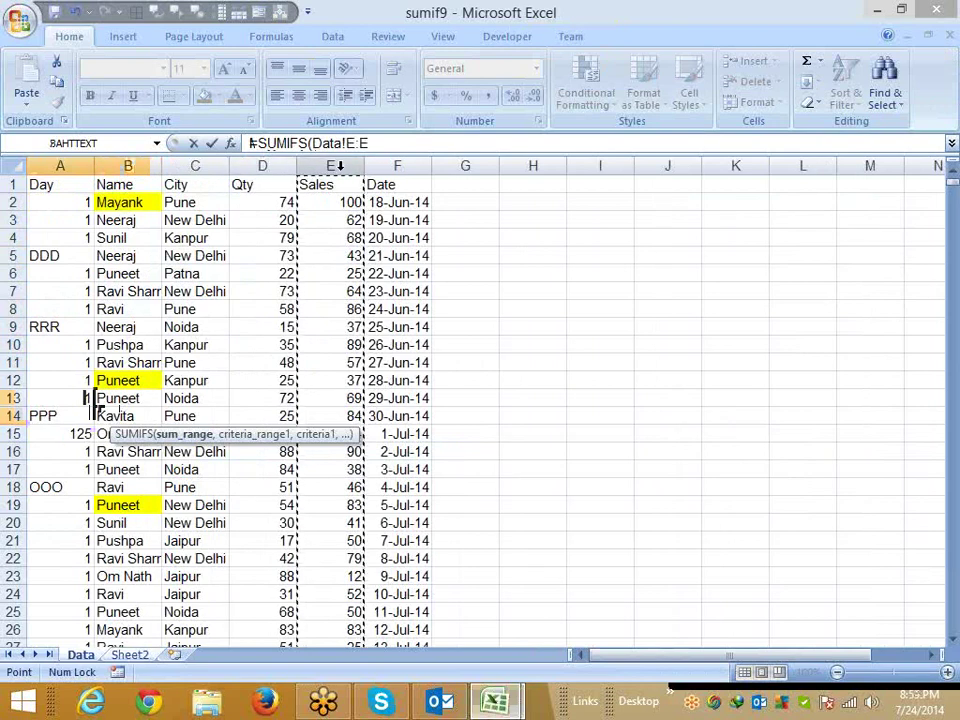
type(",")
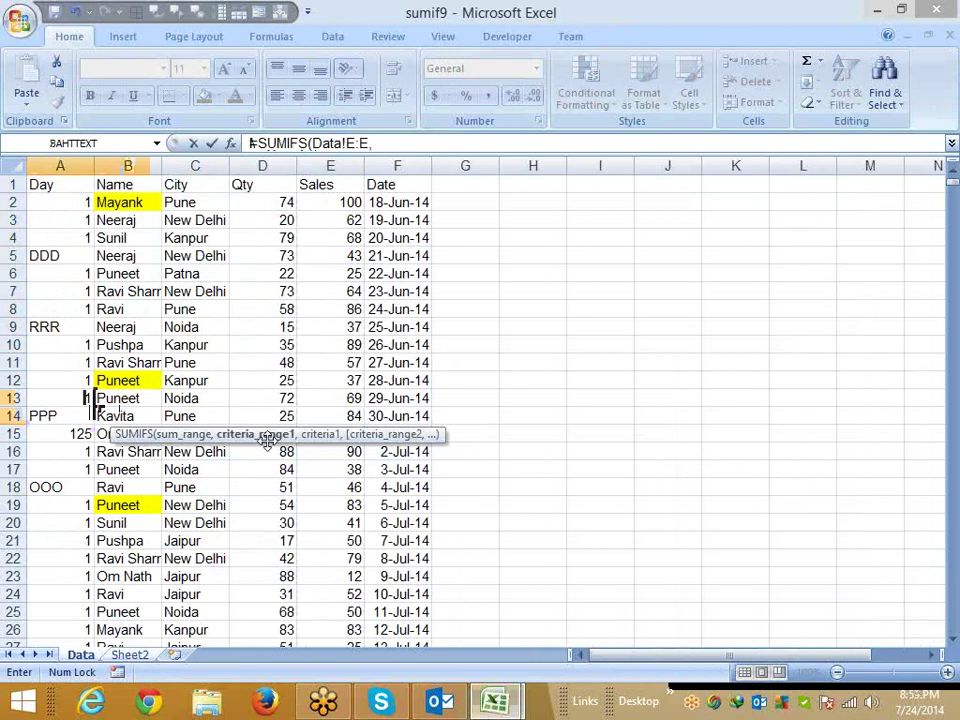
left_click(127, 165)
type(",")
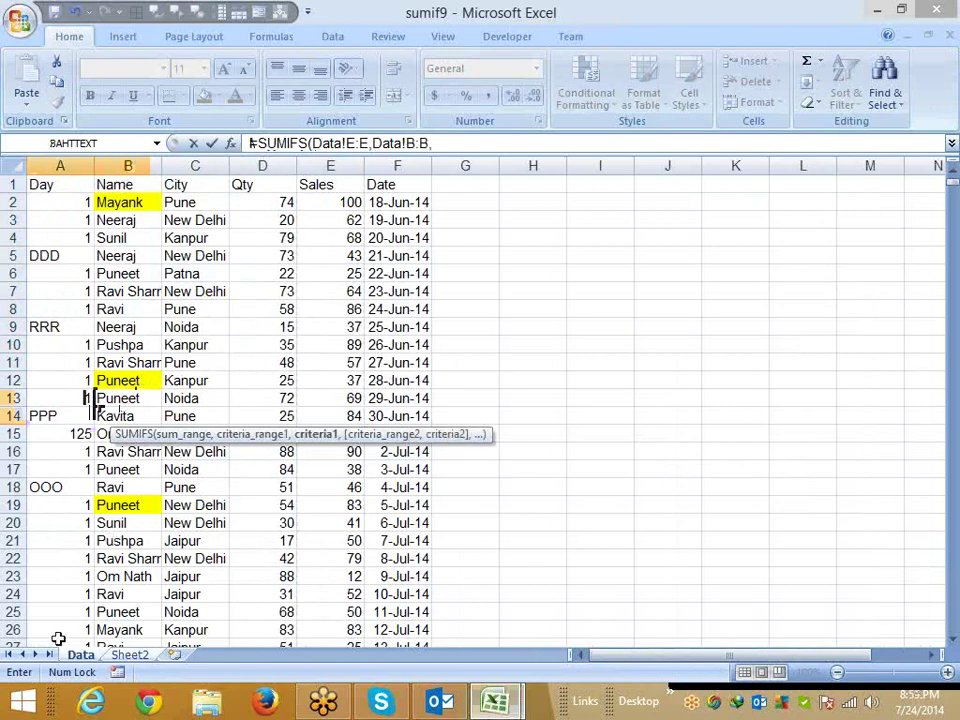
- Add name criterion A14 and city range Data!C:C matching Pune in B13, giving 5202
left_click(129, 655)
left_click(50, 412)
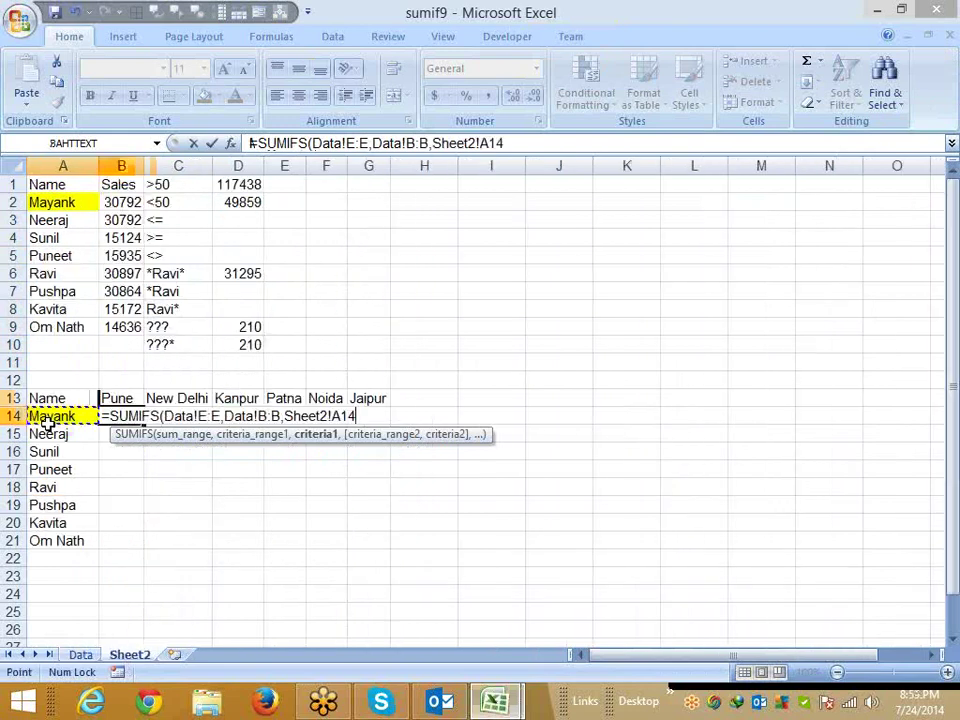
type(",")
left_click(80, 655)
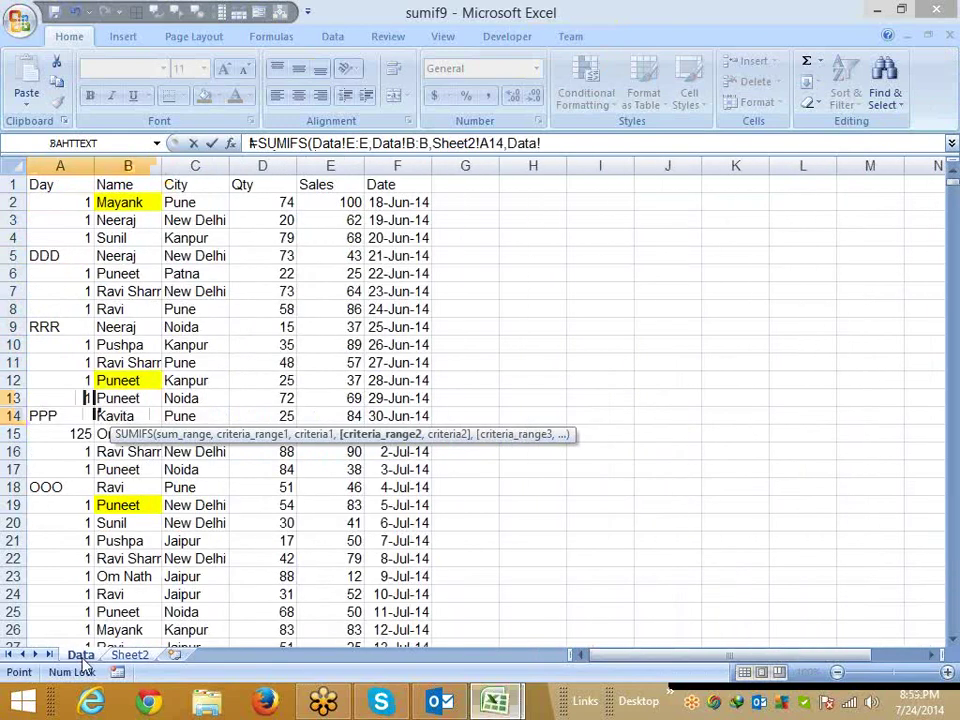
left_click(196, 165)
type(",")
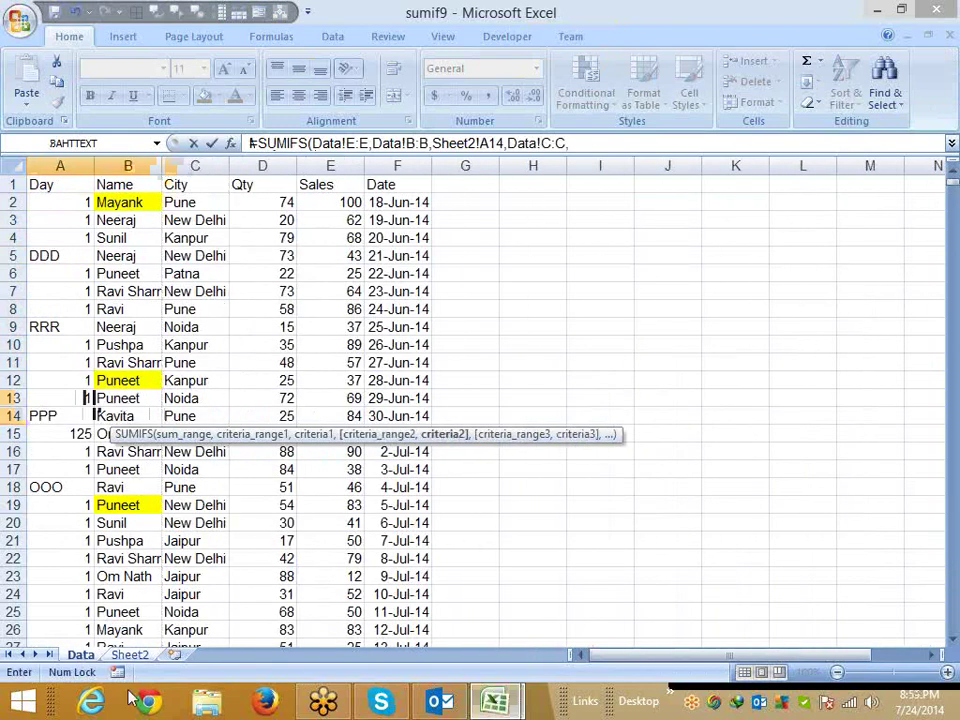
left_click(129, 655)
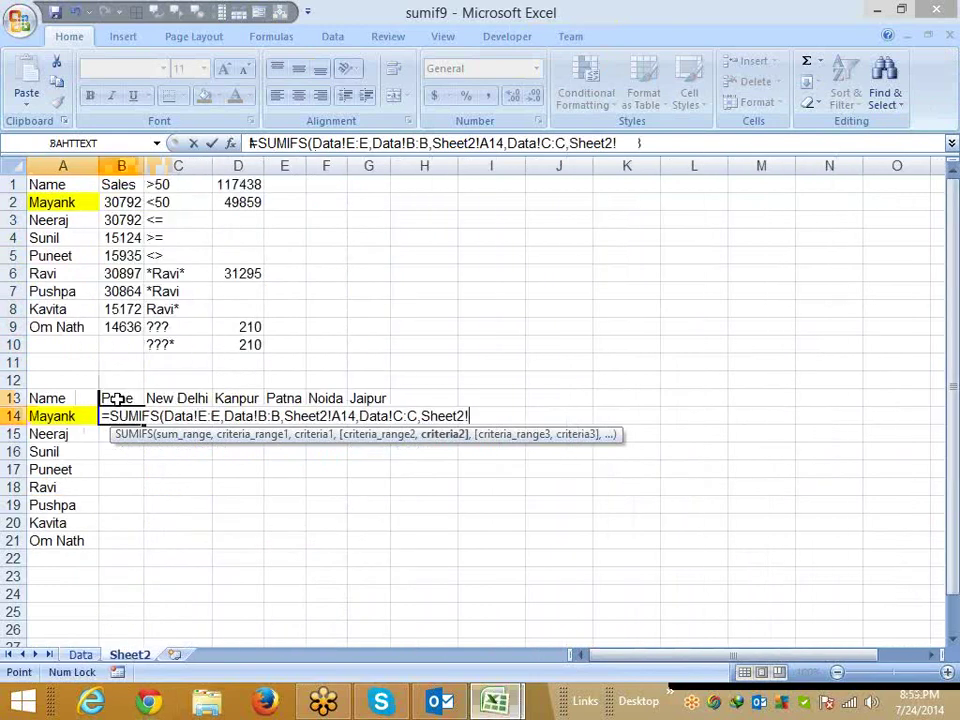
left_click(115, 398)
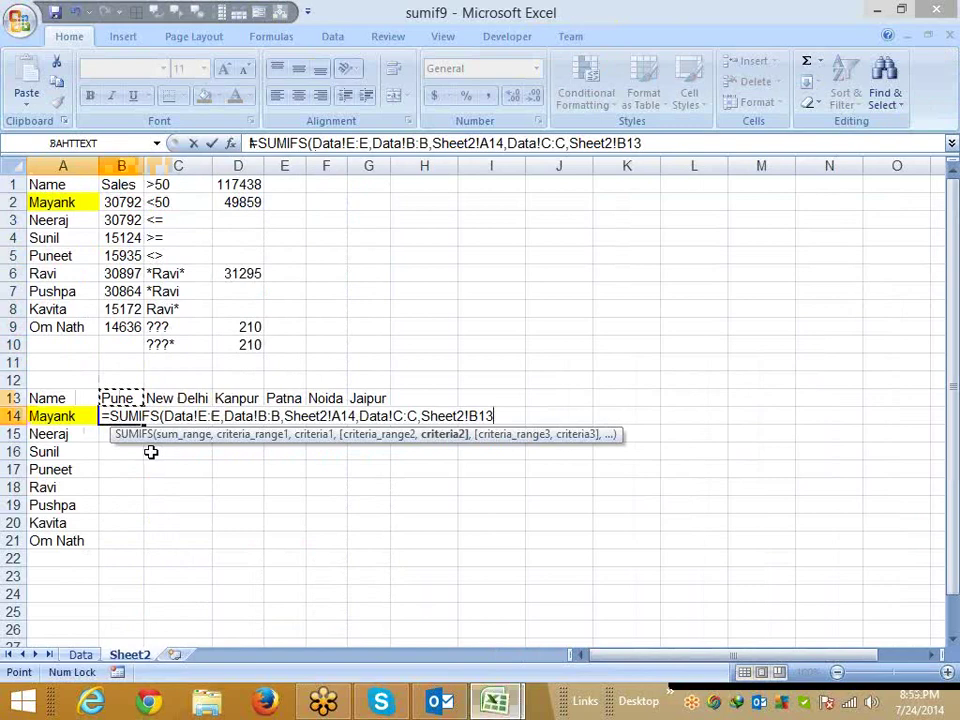
key("ctrl+Return")
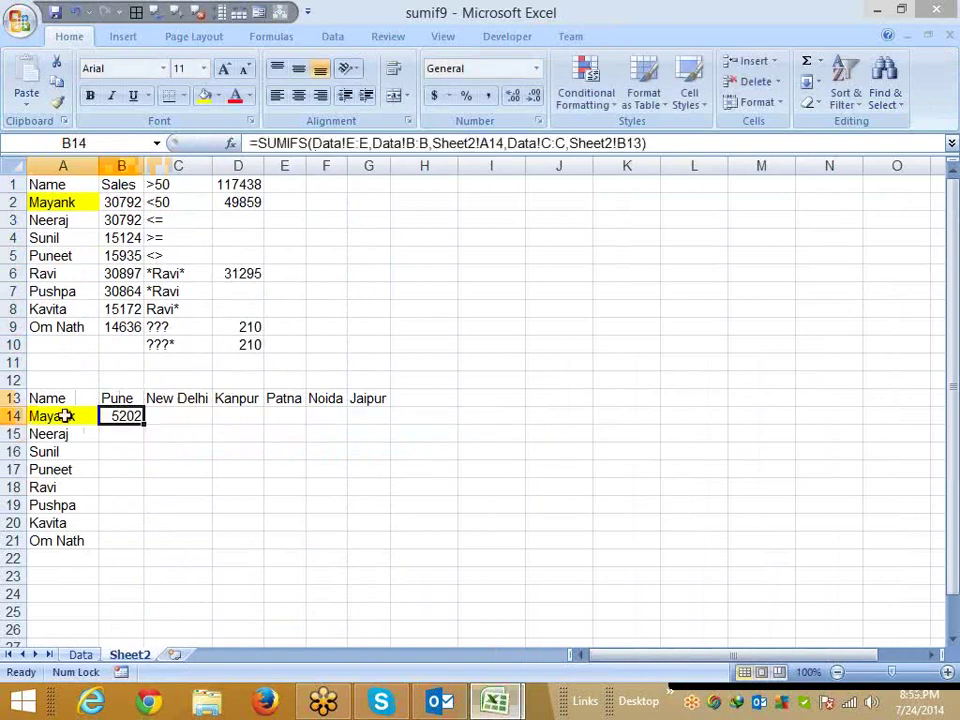
left_click(95, 204)
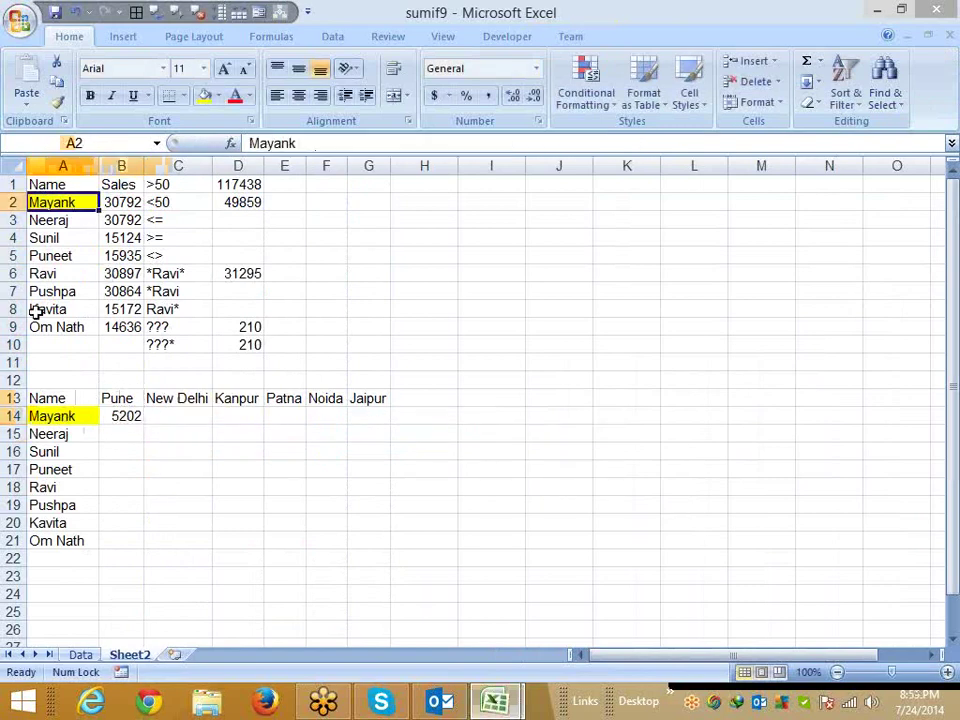
key("Right")
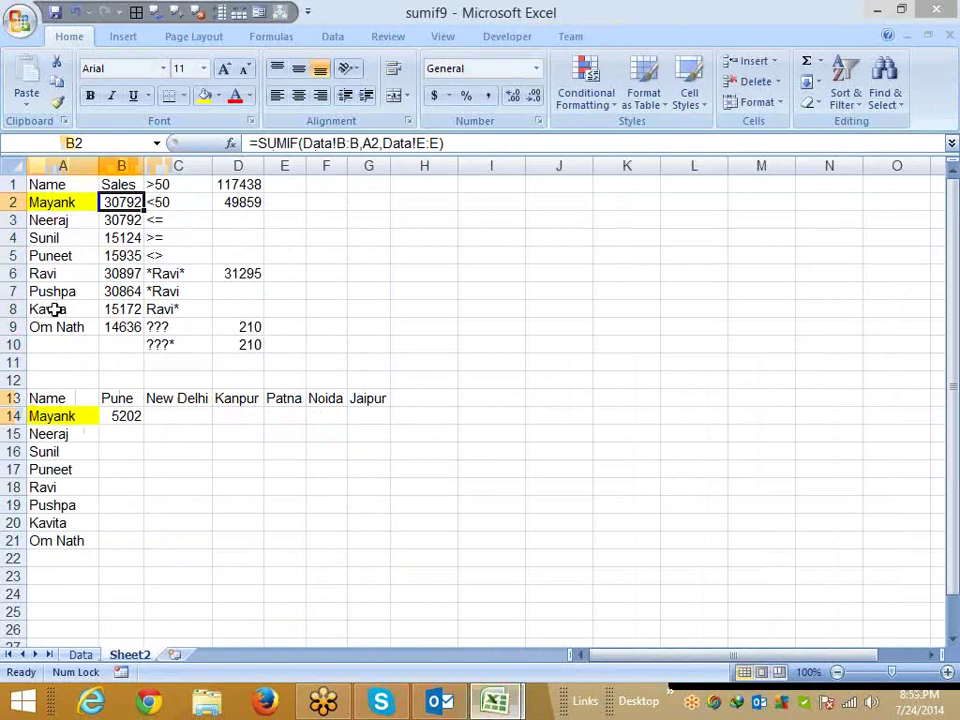
left_click(69, 416)
left_click(105, 416)
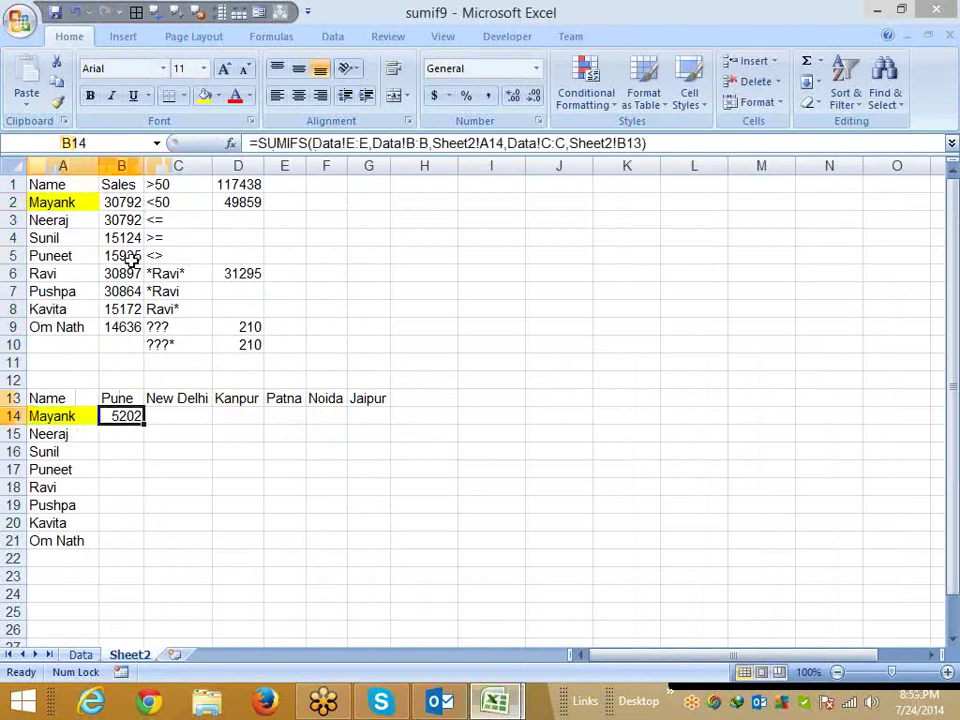
left_click(110, 202)
left_click(134, 416)
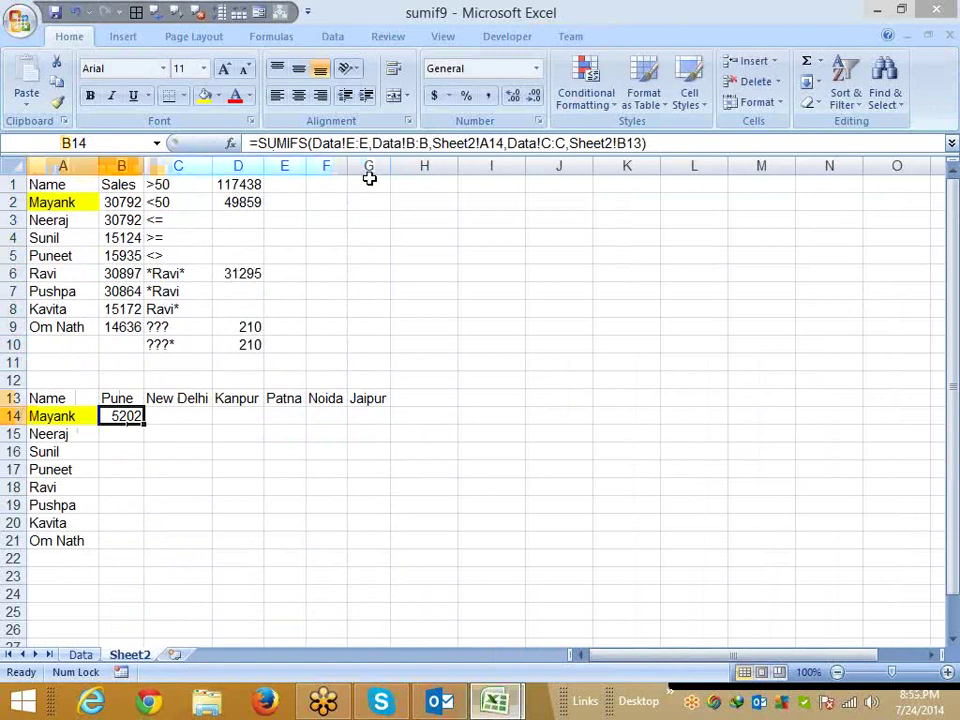
left_click_drag(340, 143, 323, 144)
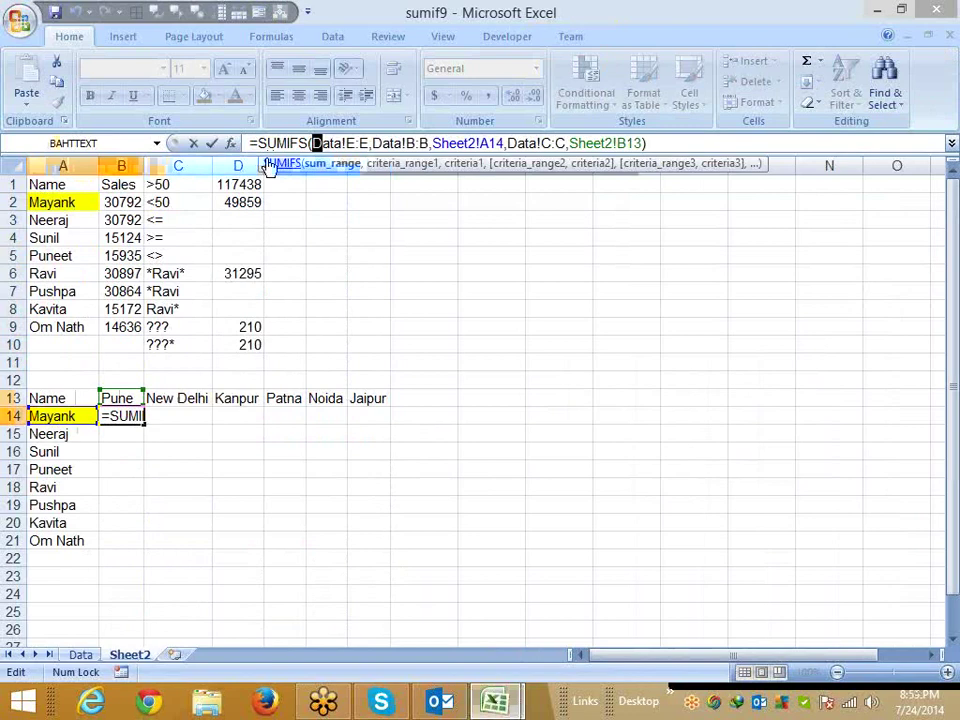
key("ctrl+Return")
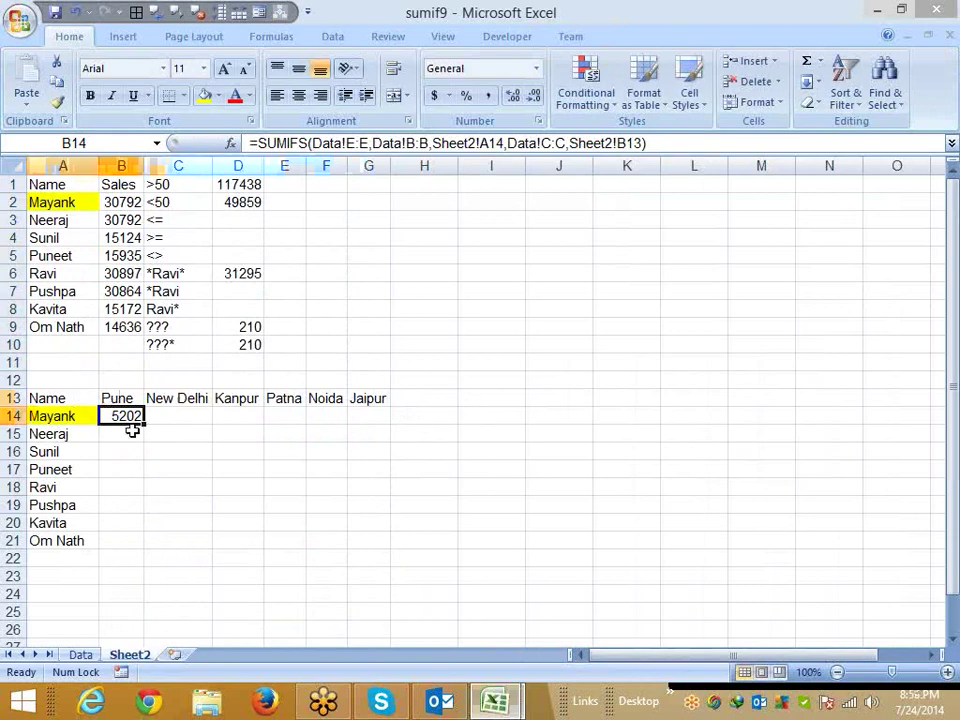
- Move the New Delhi heading up from C13 into C12
left_click(133, 398)
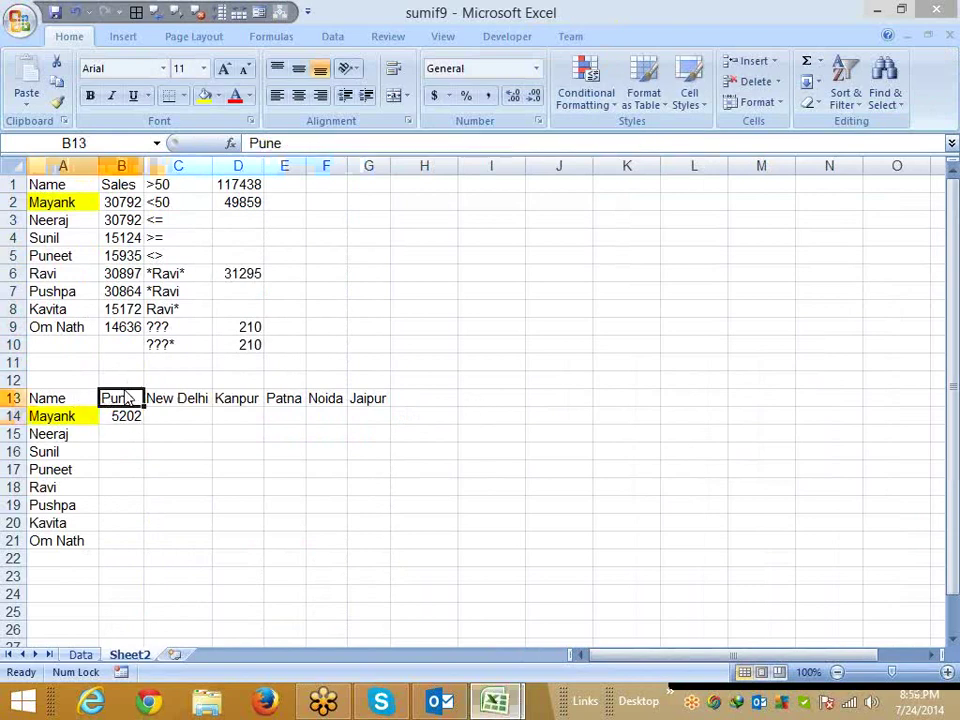
left_click(173, 400)
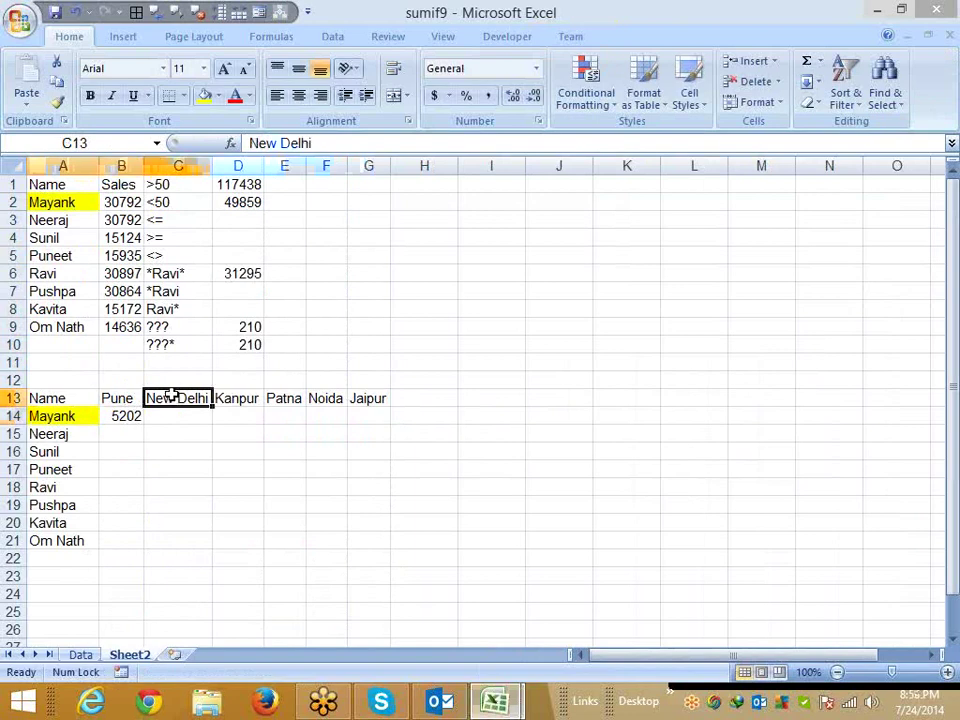
left_click_drag(172, 390, 173, 394)
- Enter the criterion >50 in C13 beneath the New Delhi heading
left_click(173, 416)
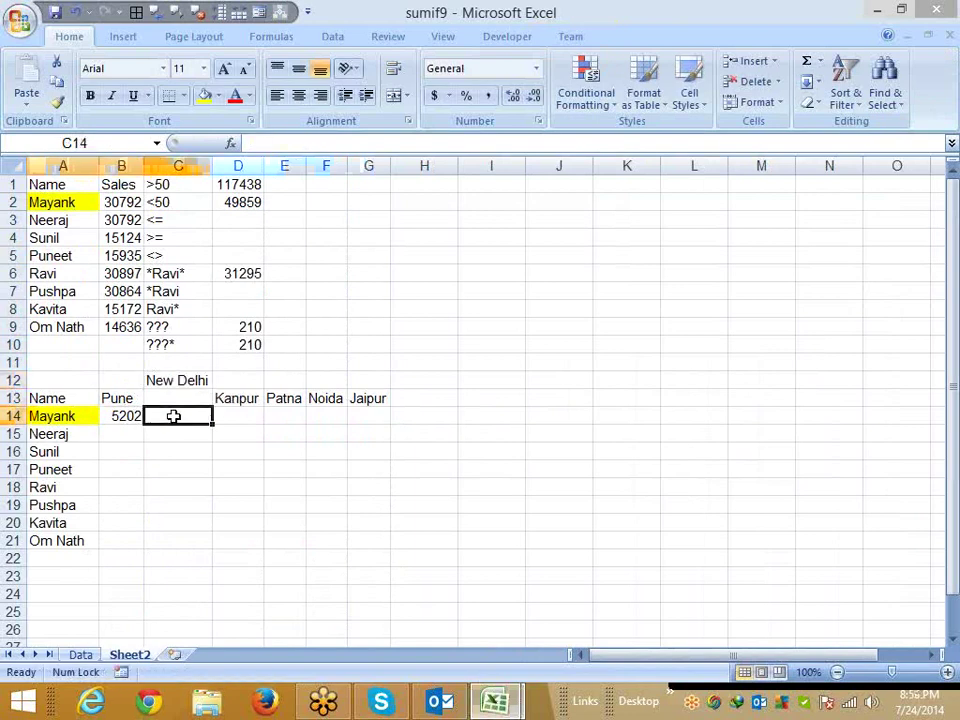
type(">50")
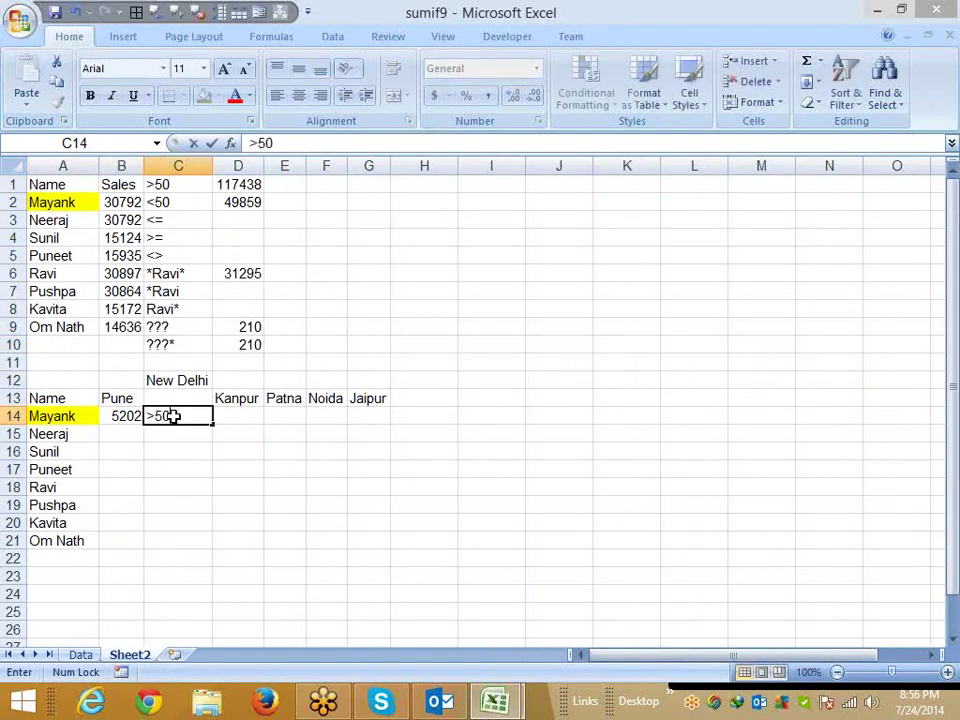
key("Escape")
key("Up")
type(">")
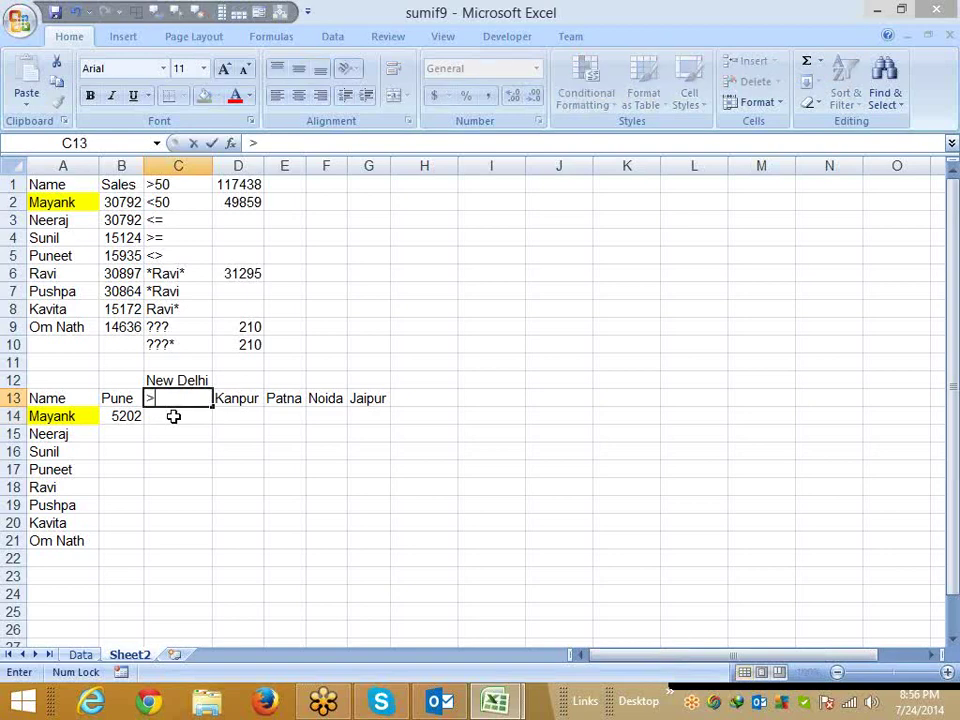
type("50")
left_click(69, 416)
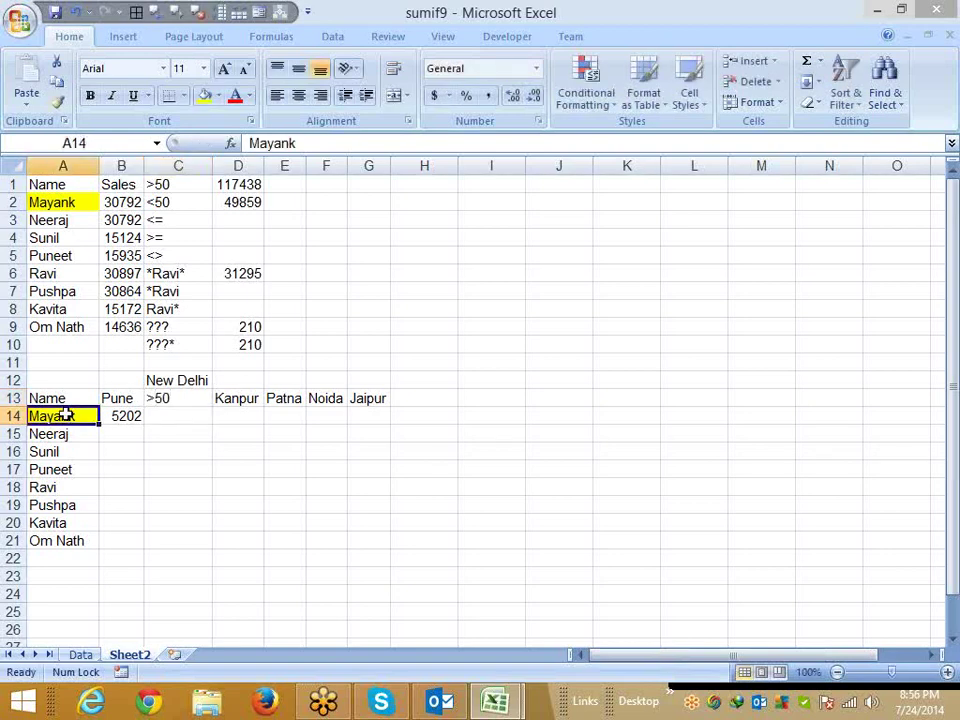
- Review the C12:C13 headings and select the example criteria in C2:C10
left_click(188, 380)
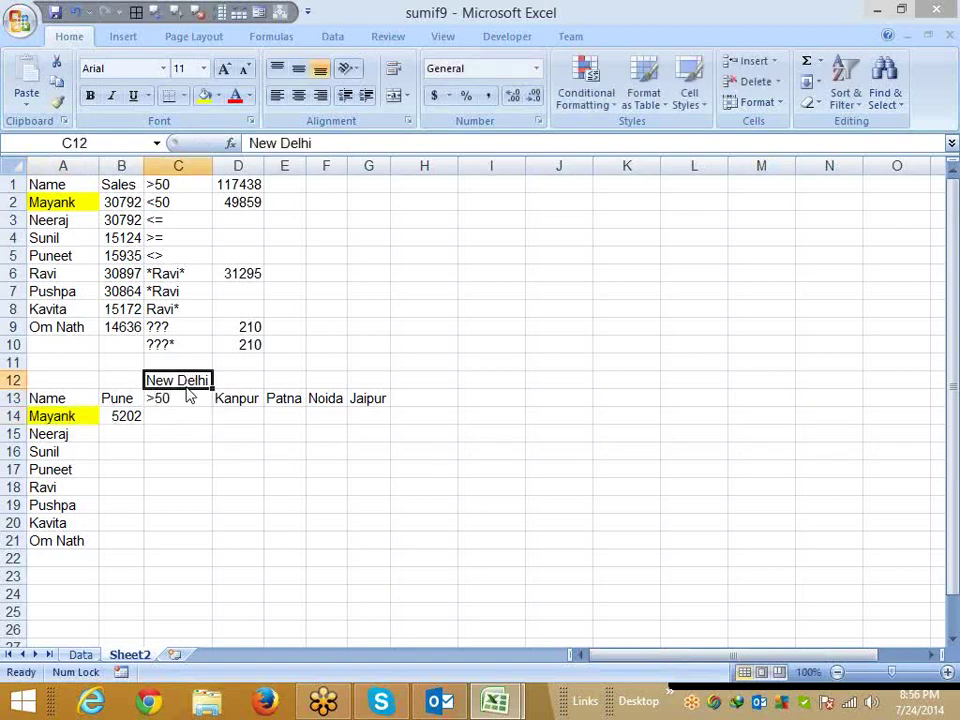
left_click(175, 398)
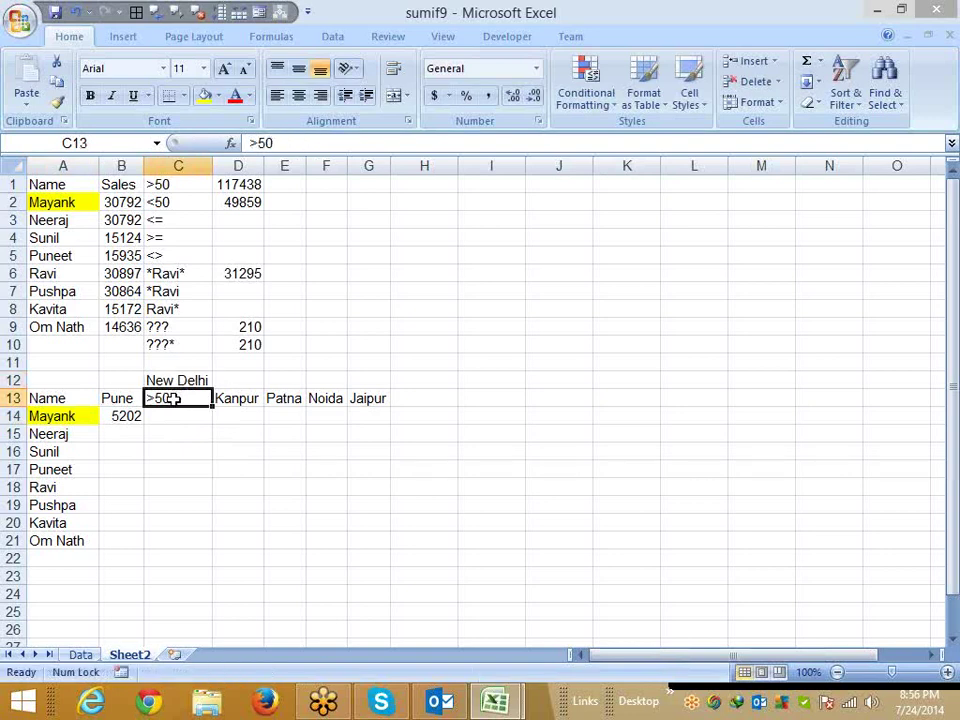
left_click_drag(170, 340, 167, 184)
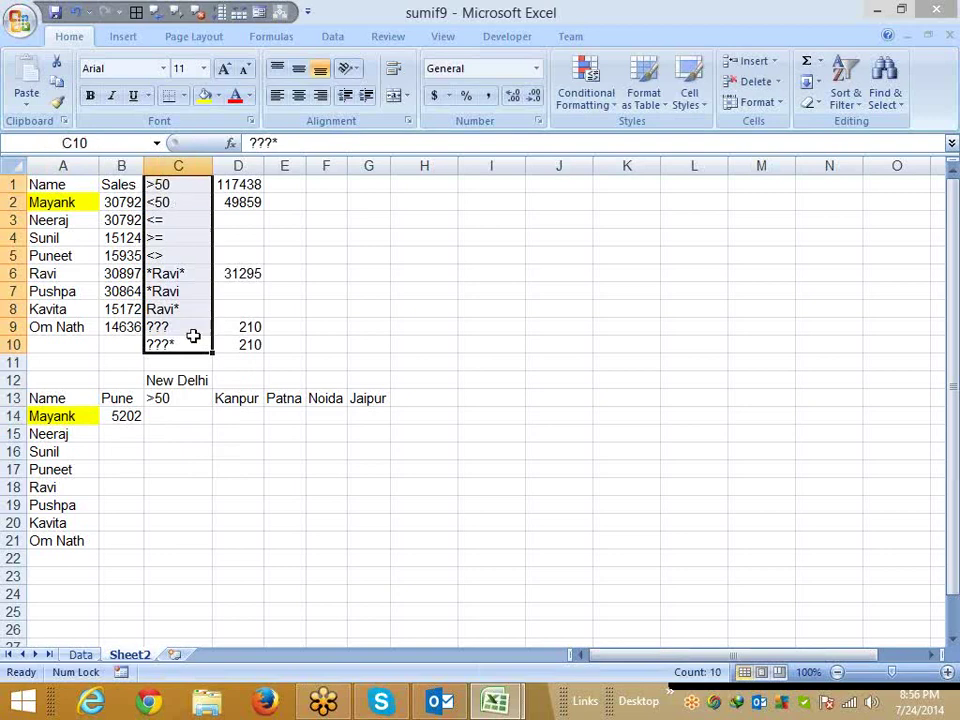
left_click(178, 416)
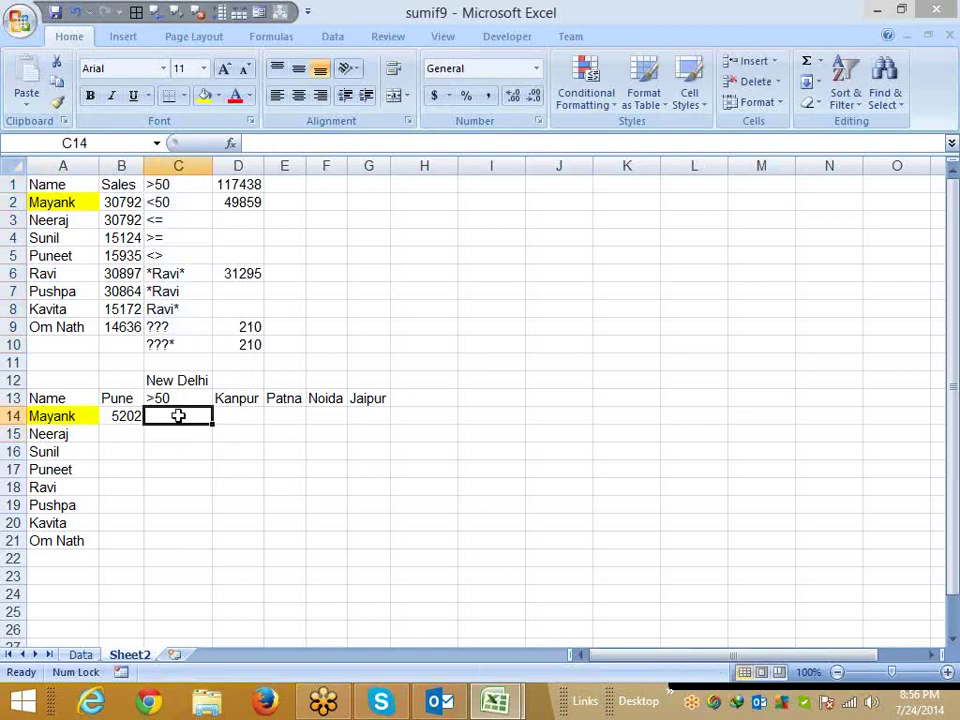
- Start SUMIFS in C14 with sum range Data!E:E and criteria range Data!B:B
type("=sum")
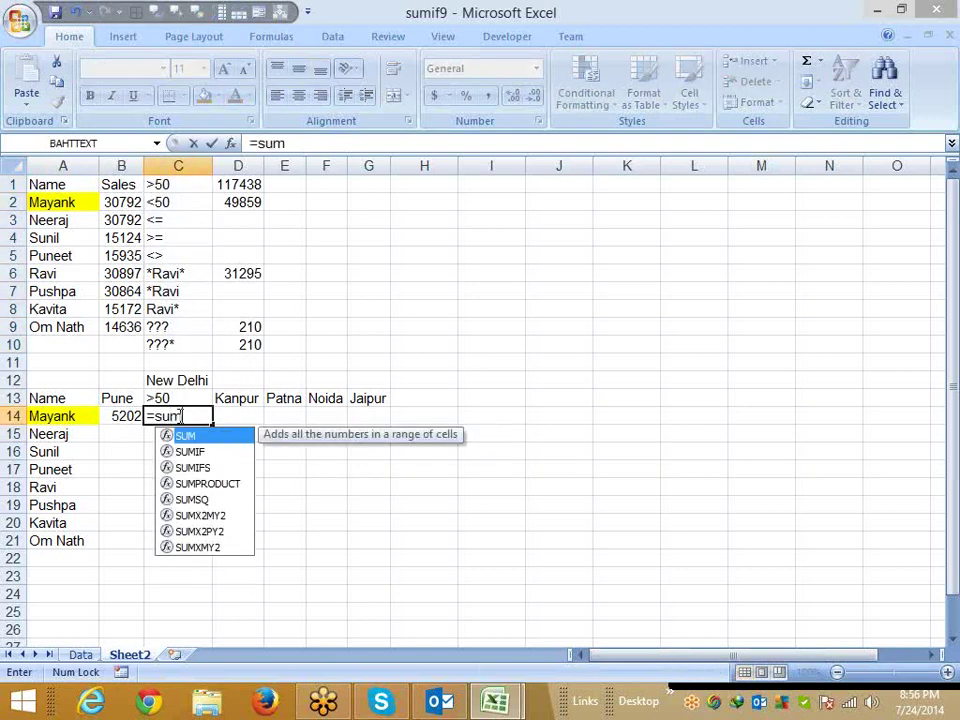
key("Down")
key("Down")
key("Tab")
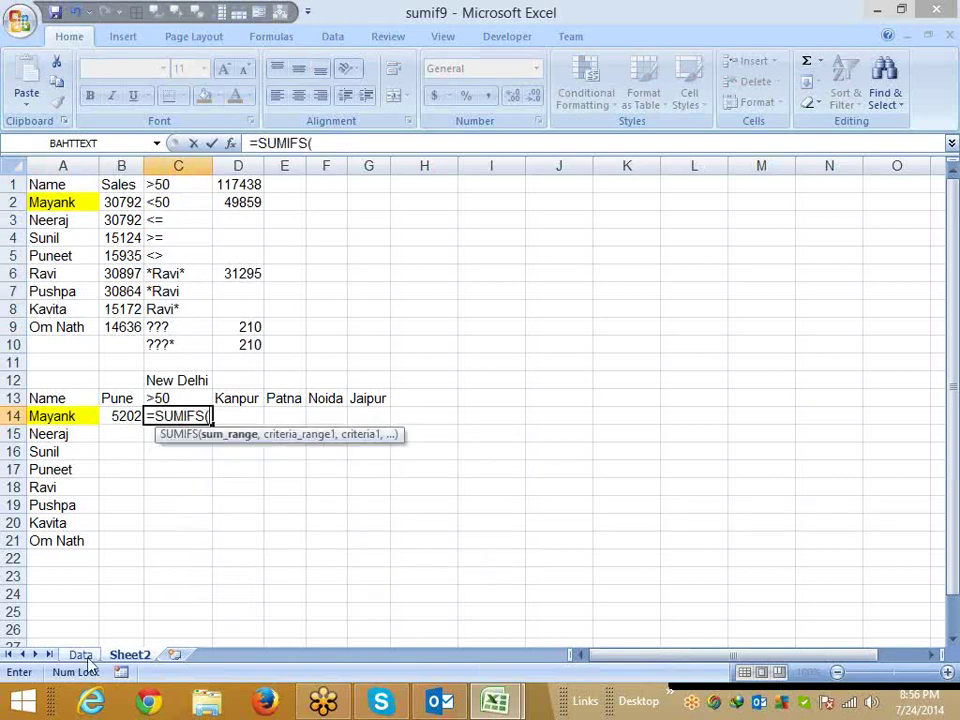
left_click(80, 654)
left_click(328, 166)
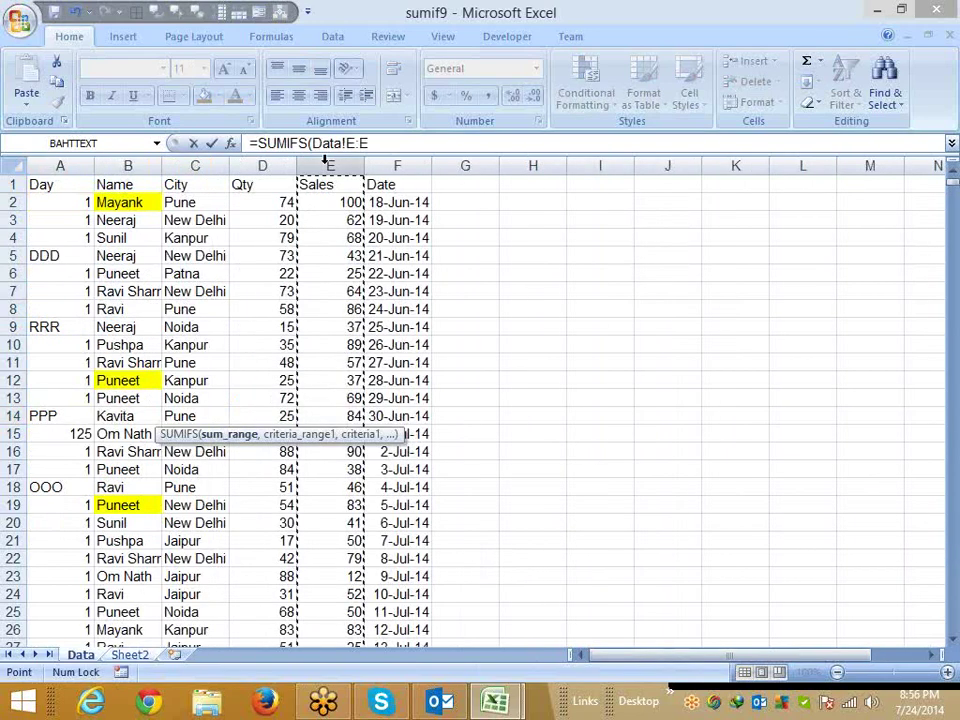
type(",")
left_click(119, 166)
type(",")
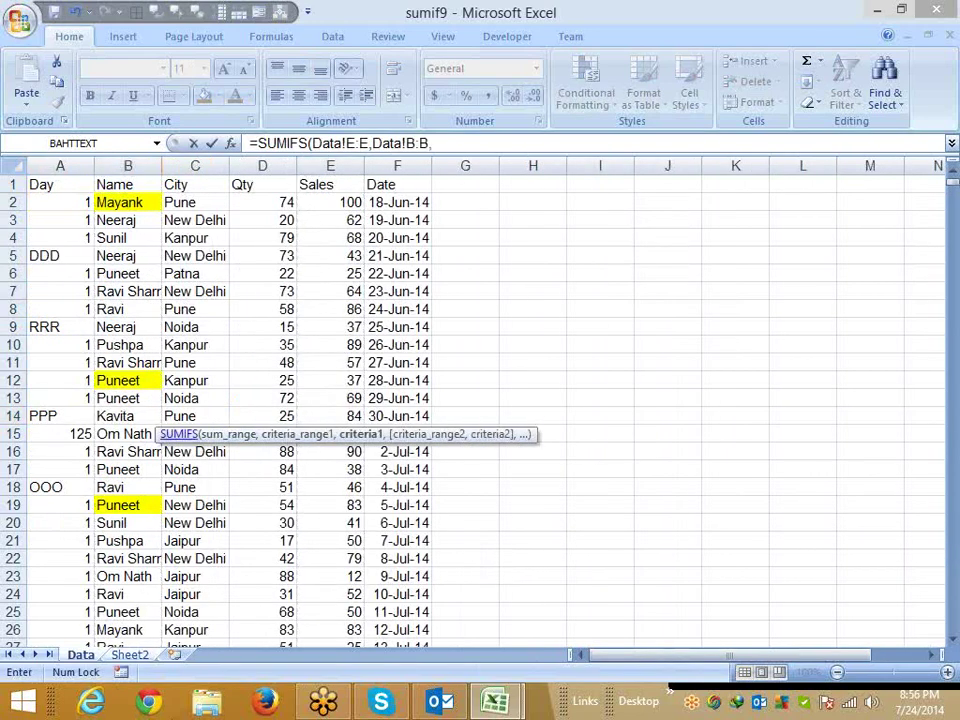
- Add Mayank in A14 as name criterion and Data!C:C matching New Delhi in C12
left_click(129, 654)
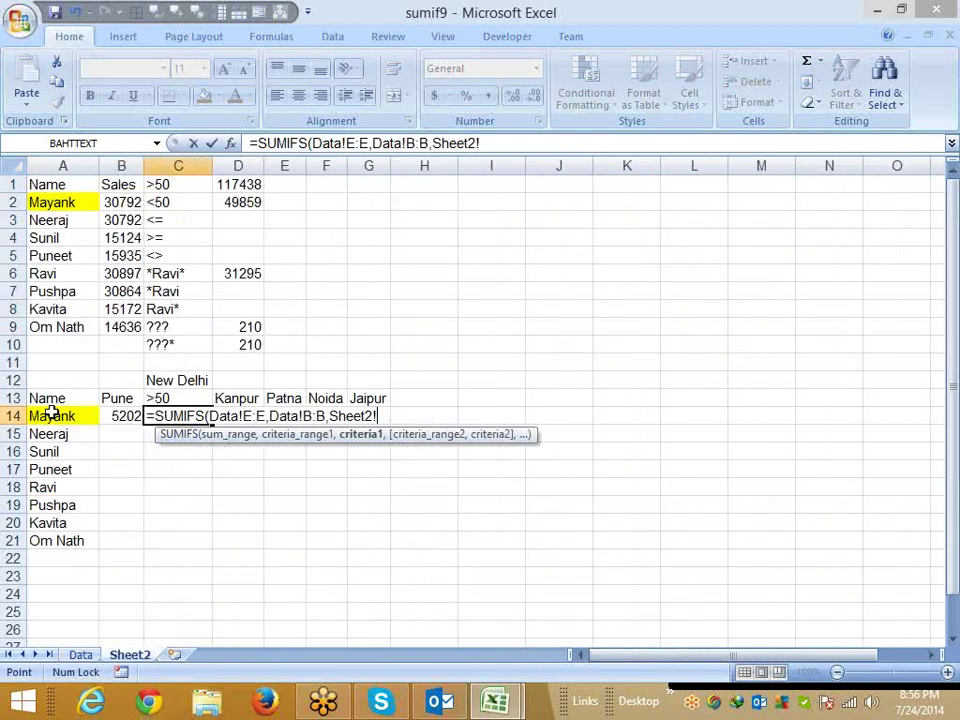
left_click(51, 413)
type(",Data!")
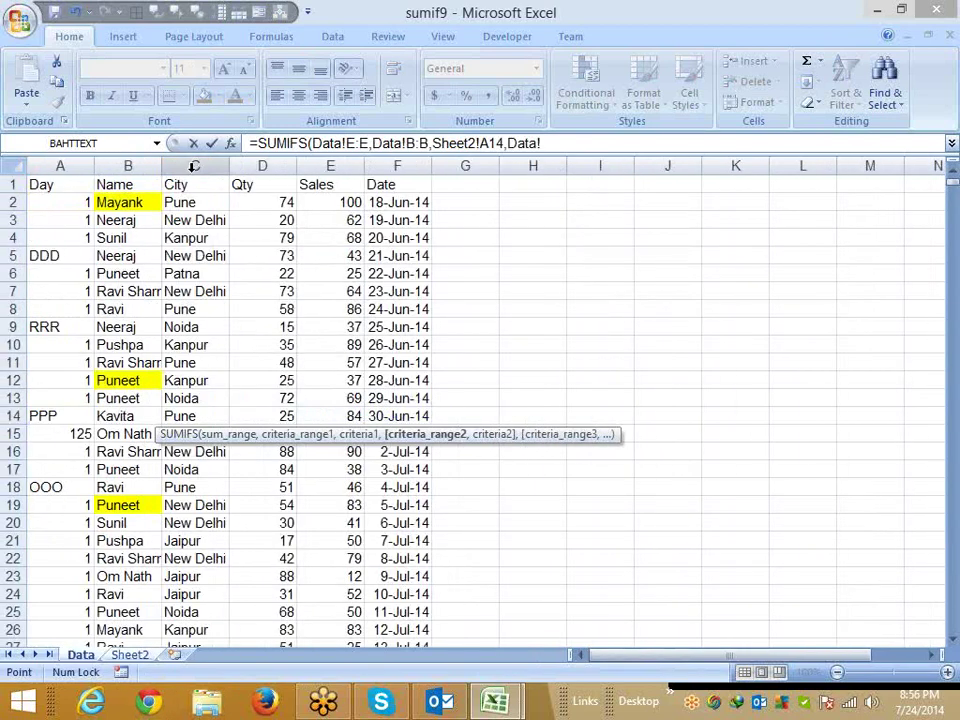
left_click(195, 166)
type(",")
key("ctrl+Page_Down")
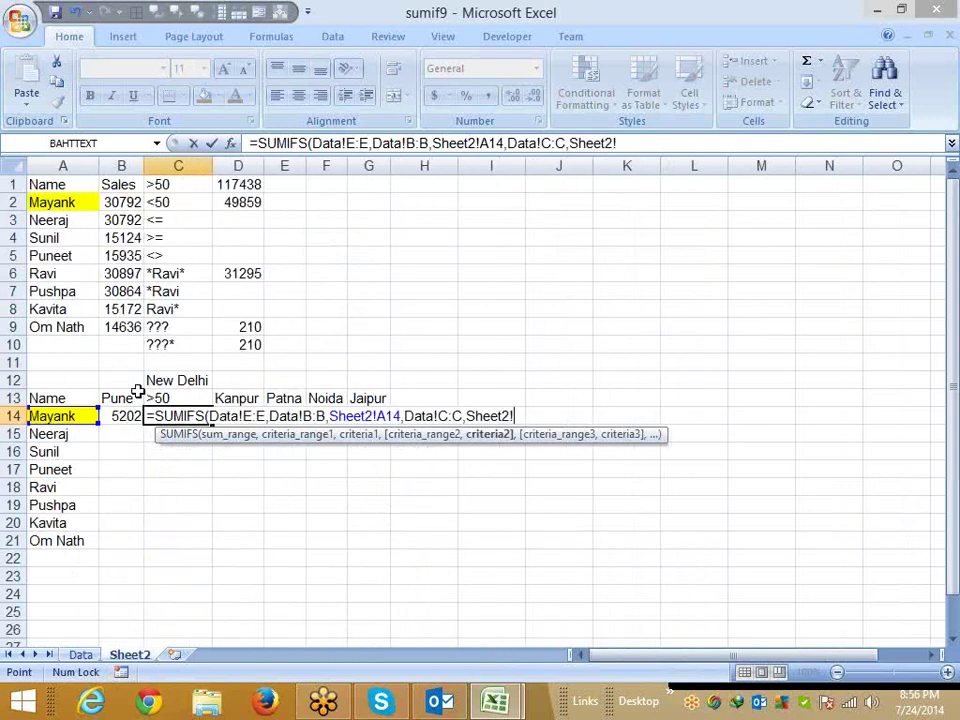
left_click(162, 380)
type(",")
- Add Data!E:E with the >50 condition in C13, giving 3261
key("ctrl+Page_Up")
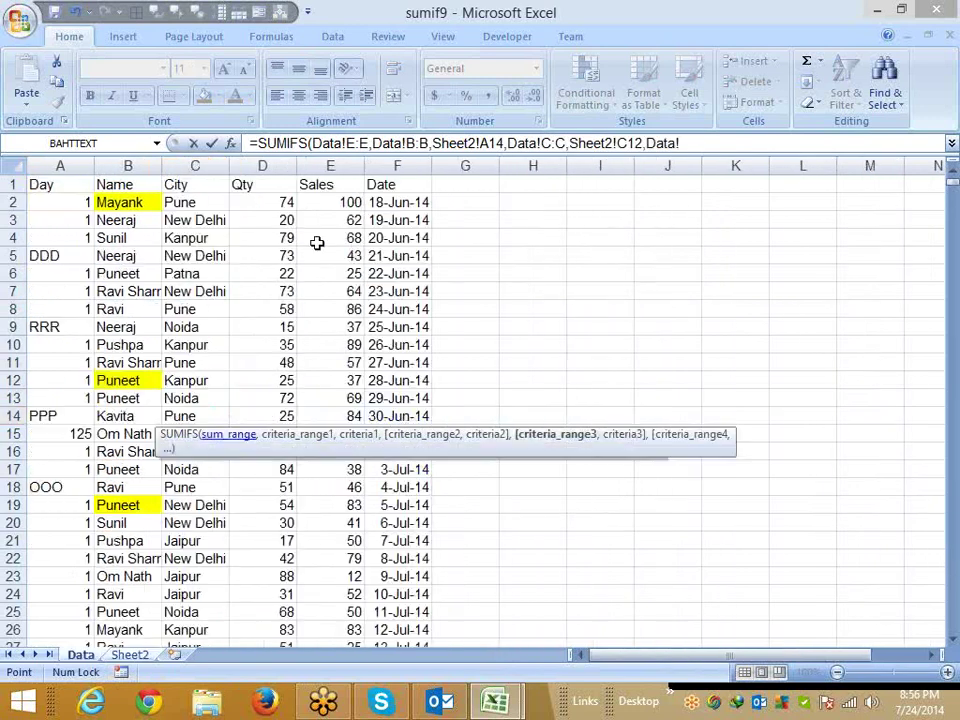
left_click(330, 166)
type(",")
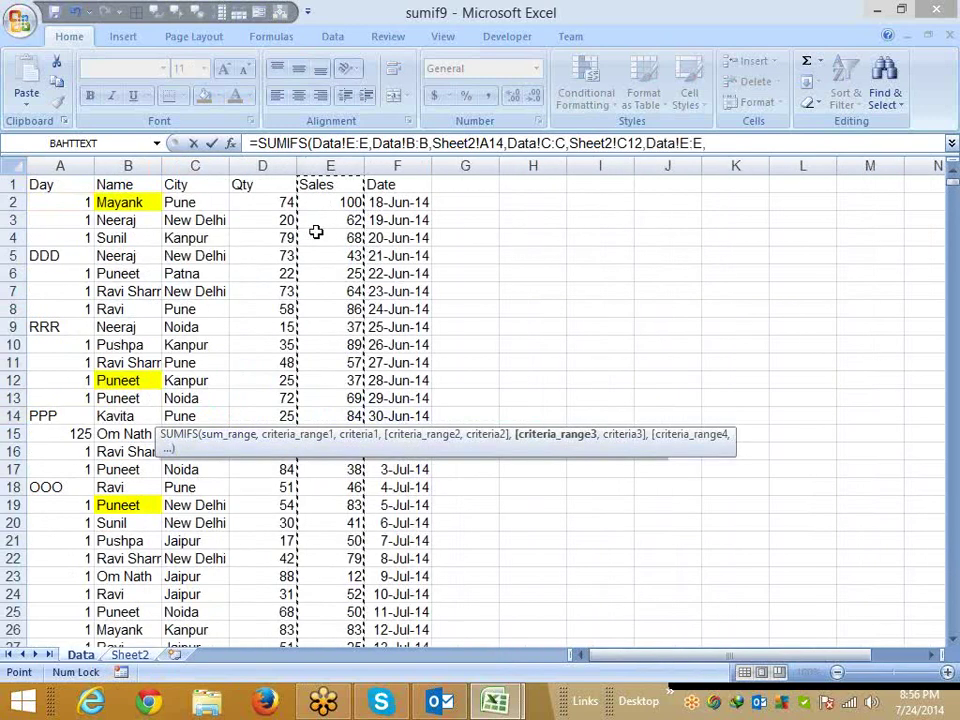
key("ctrl+Page_Down")
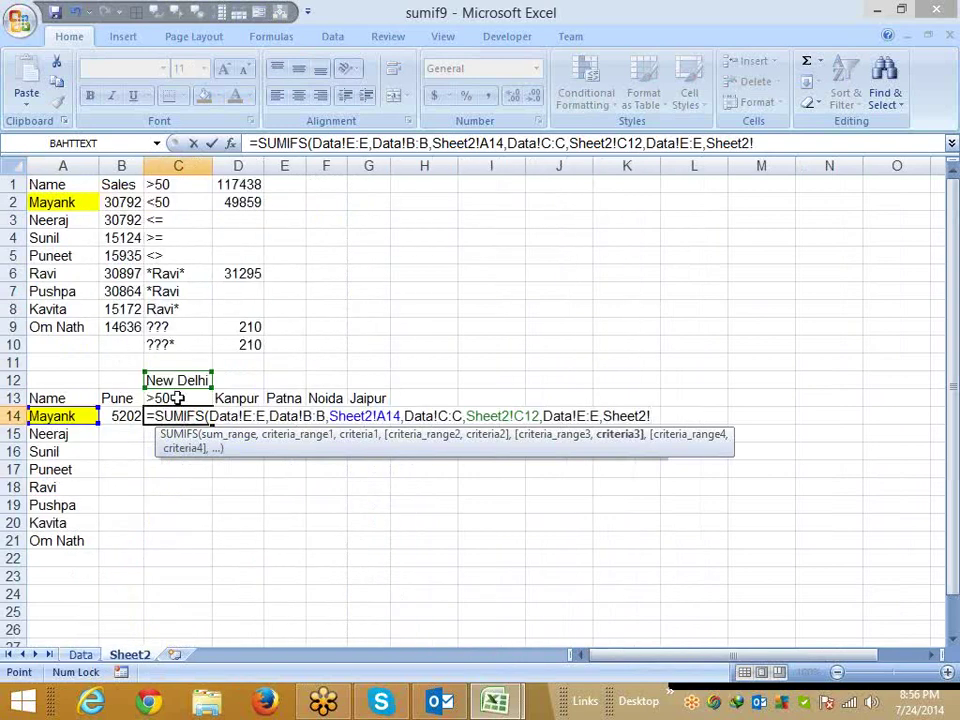
left_click(176, 398)
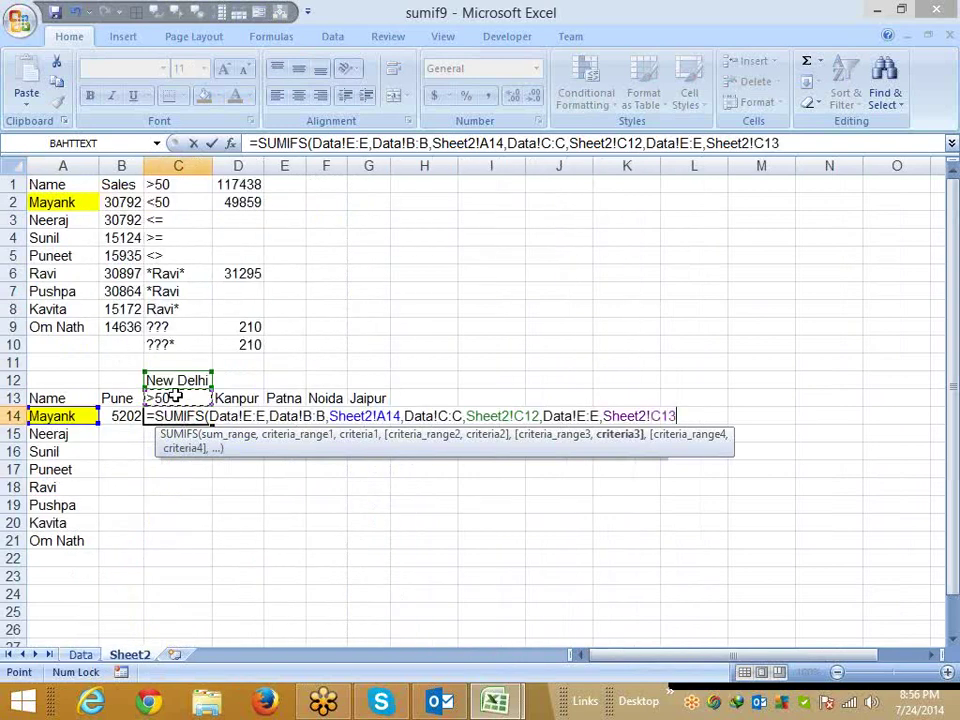
left_click(176, 400)
key("ctrl+Return")
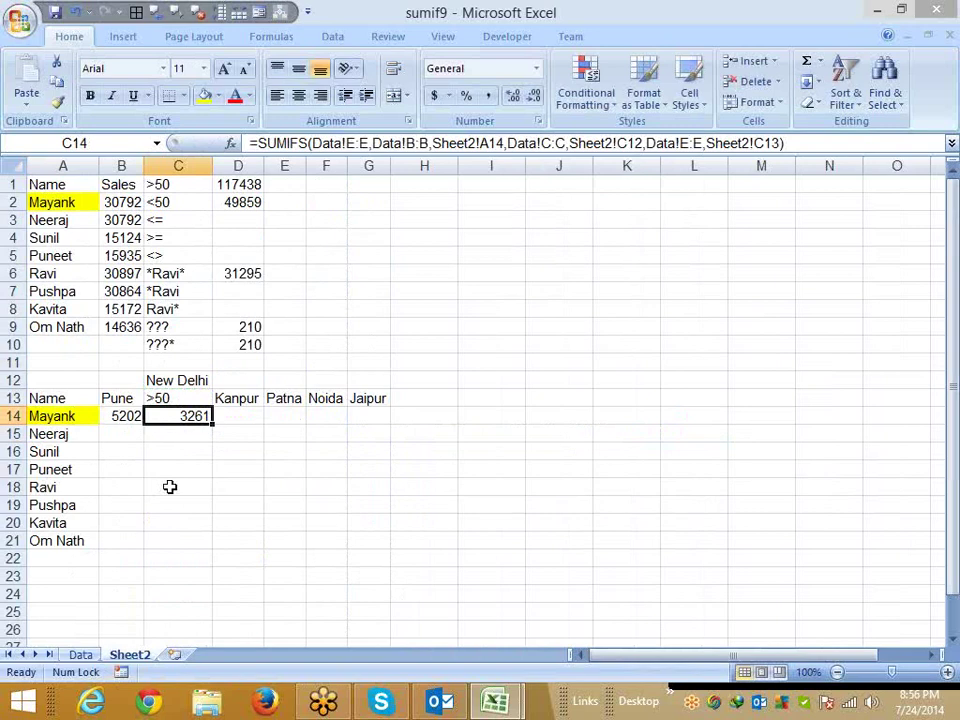
- Review the criteria examples in C2:C10, the >50 result, and Mayank in A14
left_click_drag(165, 343, 172, 202)
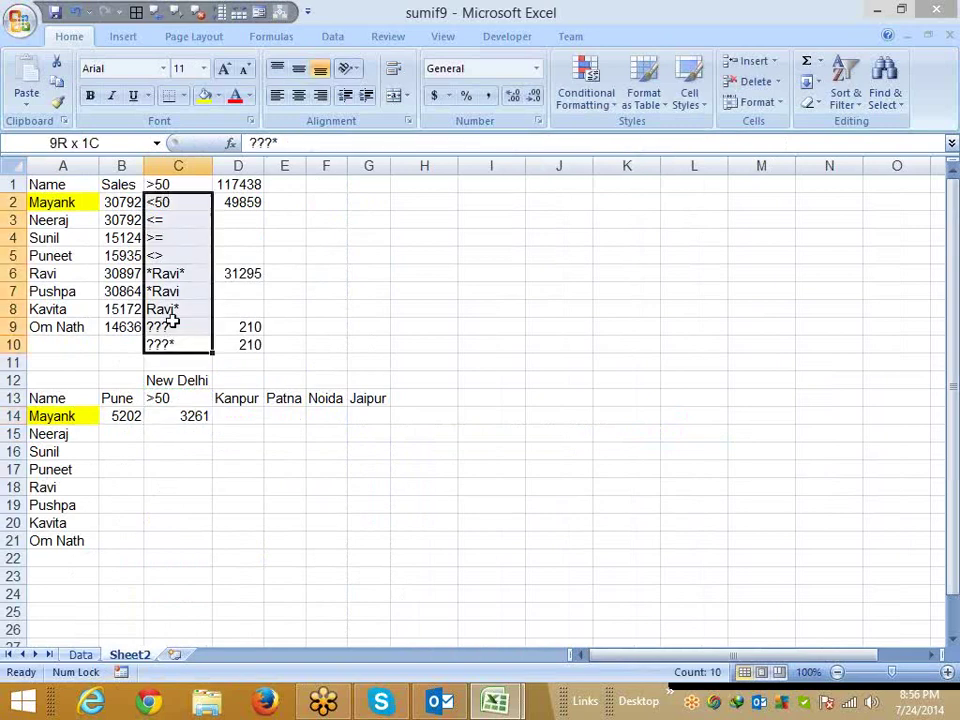
left_click_drag(176, 399, 176, 416)
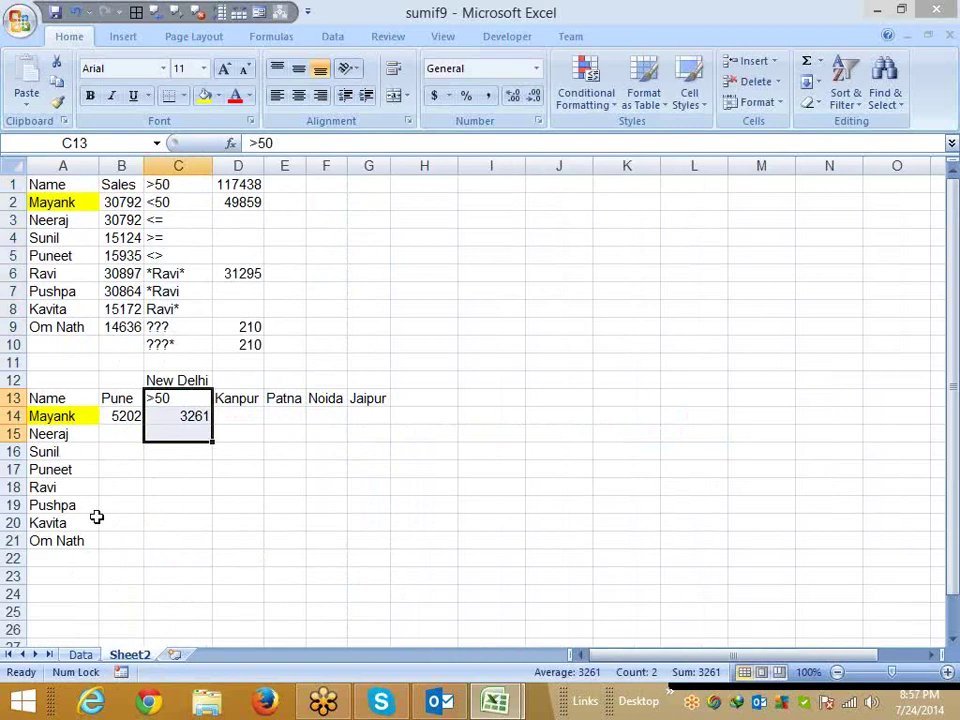
left_click(202, 556)
left_click(80, 418)
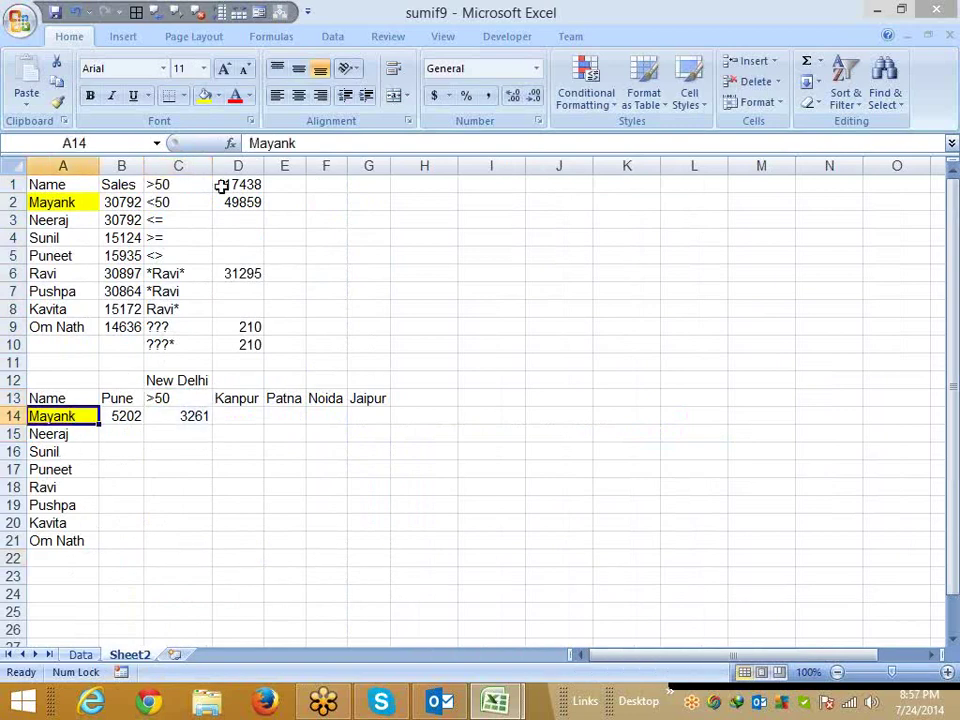
left_click(293, 188)
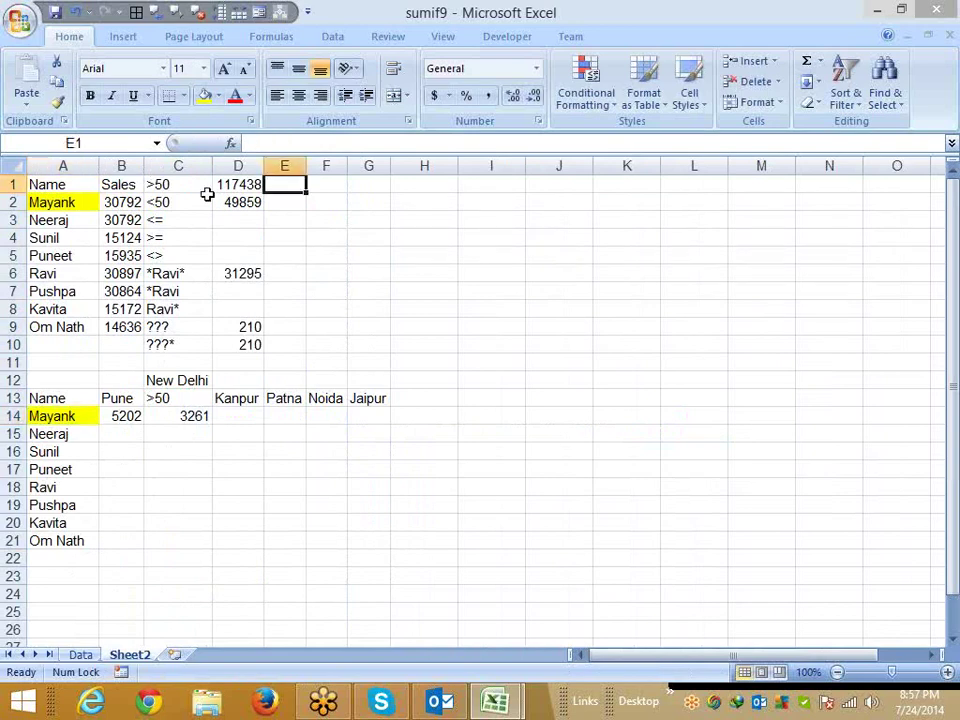
- Copy the name list A1:A9 into column G starting at G1
left_click_drag(50, 184, 58, 327)
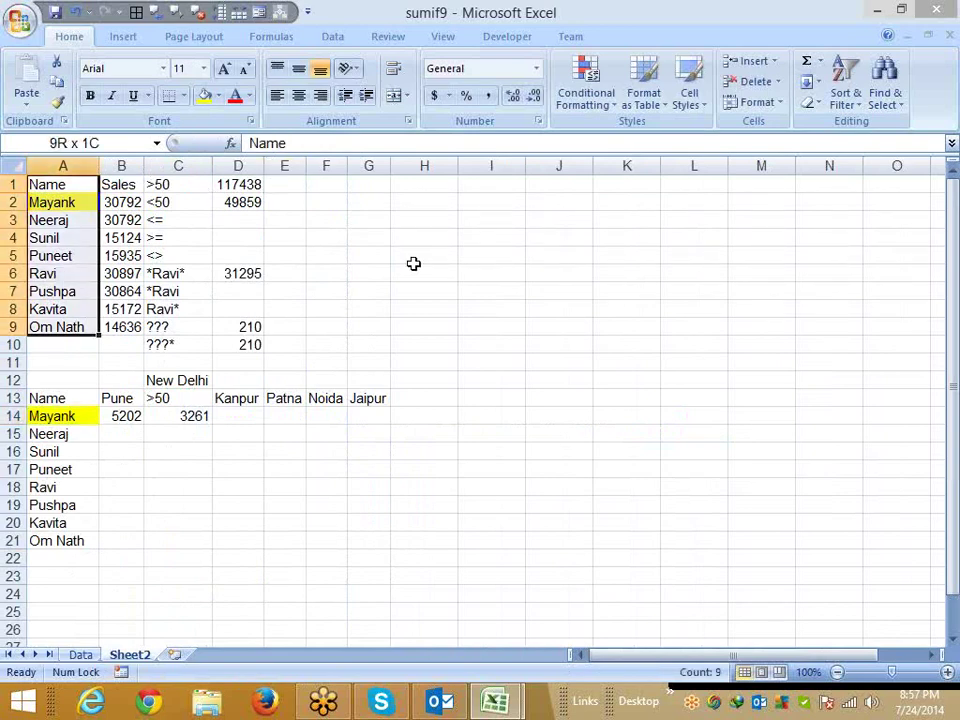
key("ctrl+c")
left_click(368, 187)
key("ctrl+v")
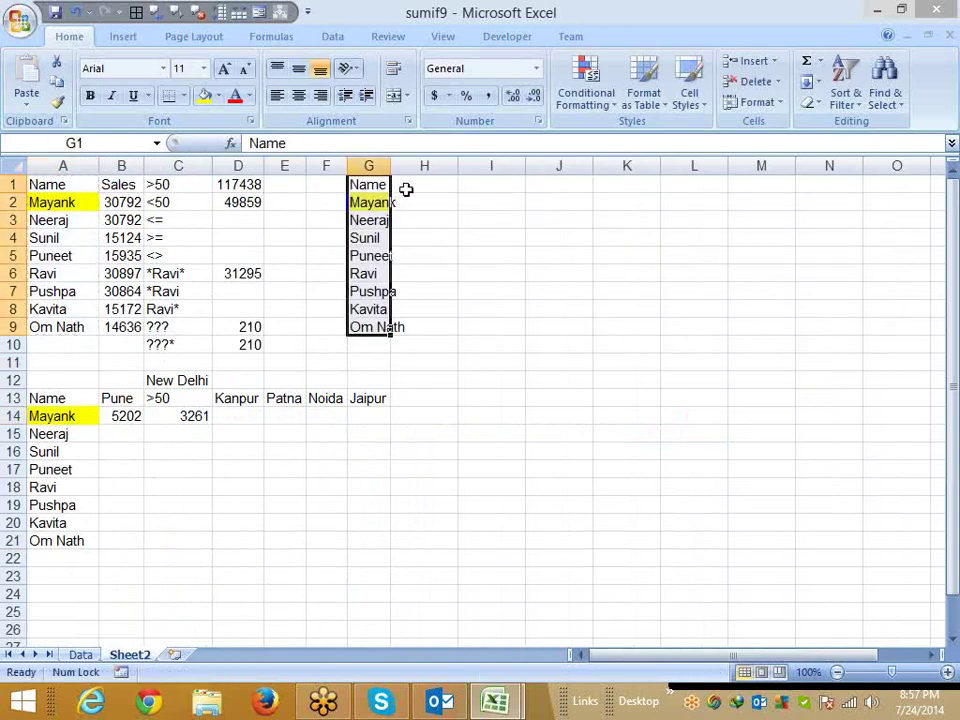
- Autofit column G to the names and enter the heading Count in H1
left_click(397, 186)
double_click(390, 165)
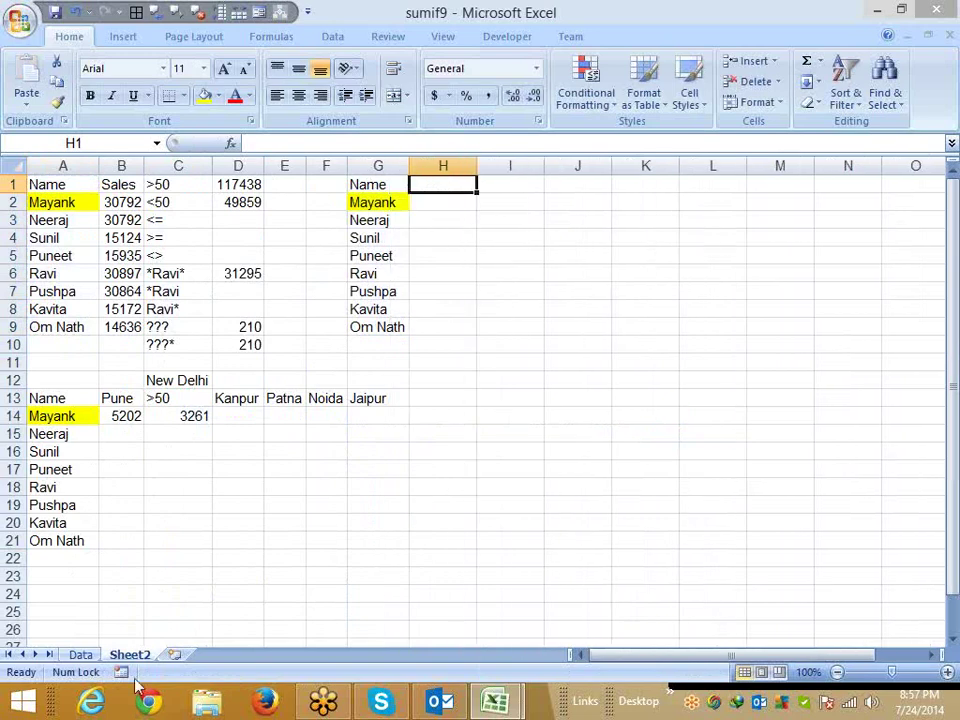
type("C")
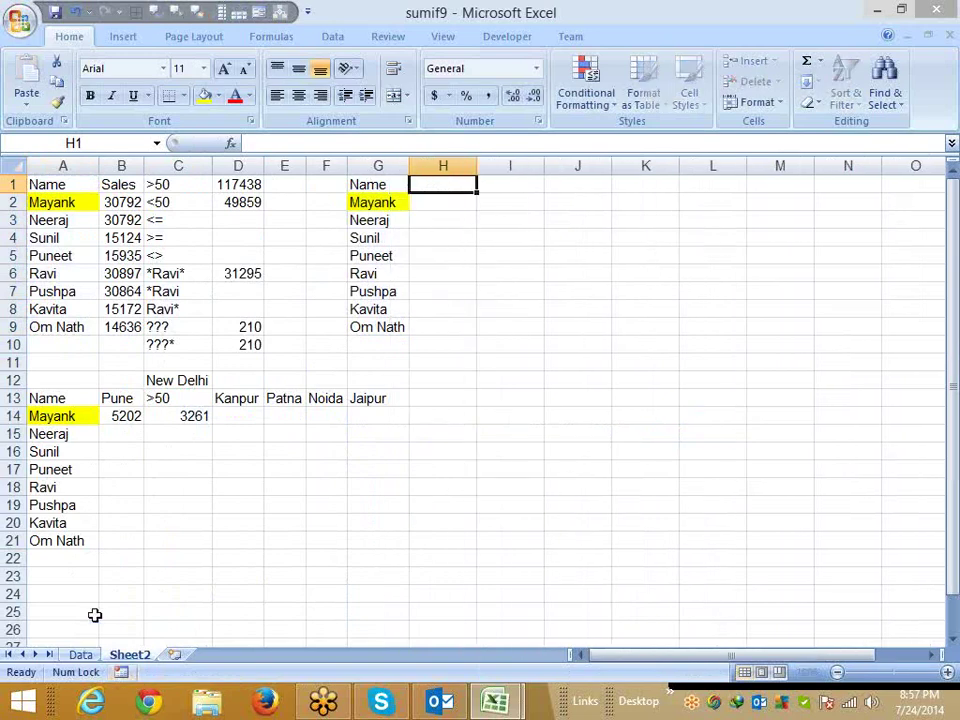
type("ount")
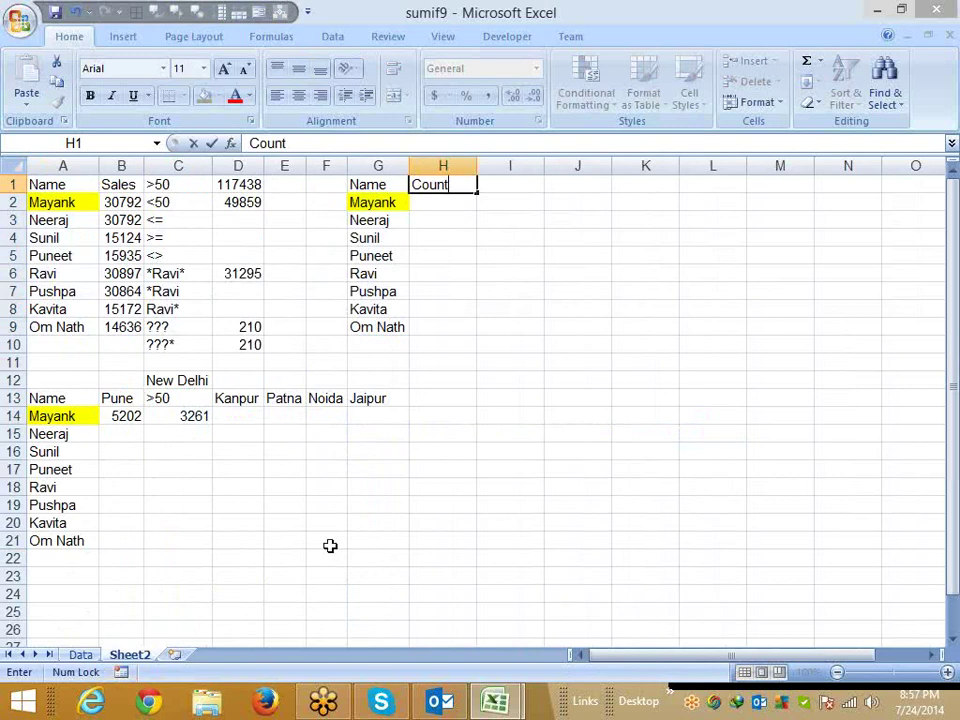
left_click(443, 433)
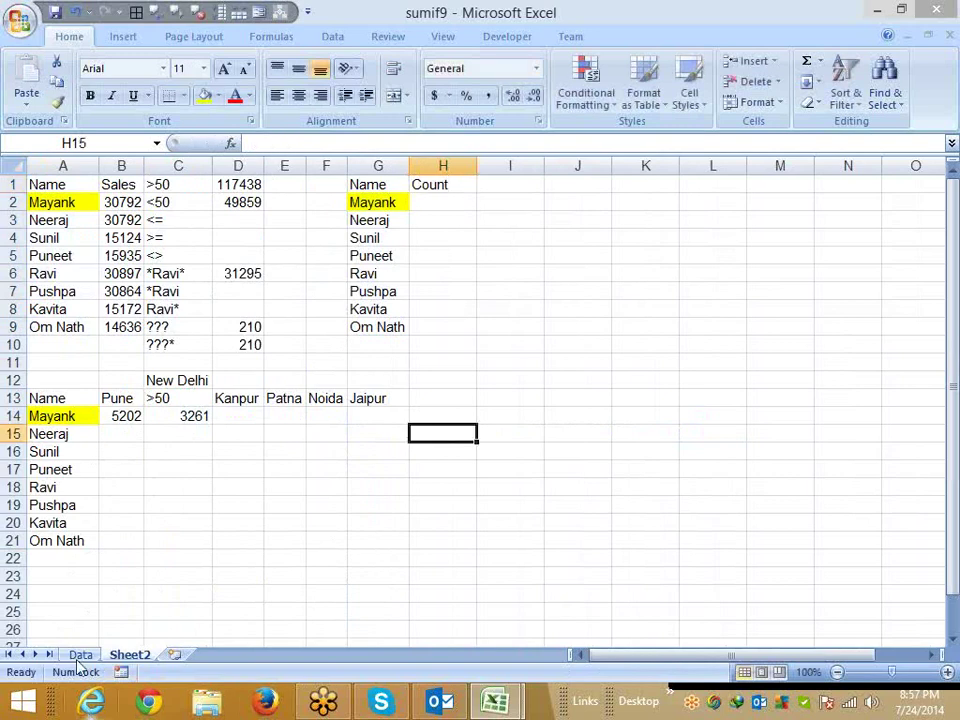
left_click(80, 654)
- Enter =COUNT(D2:D7) in the Data sheet's H2, returning 6
left_click(503, 203)
type("=")
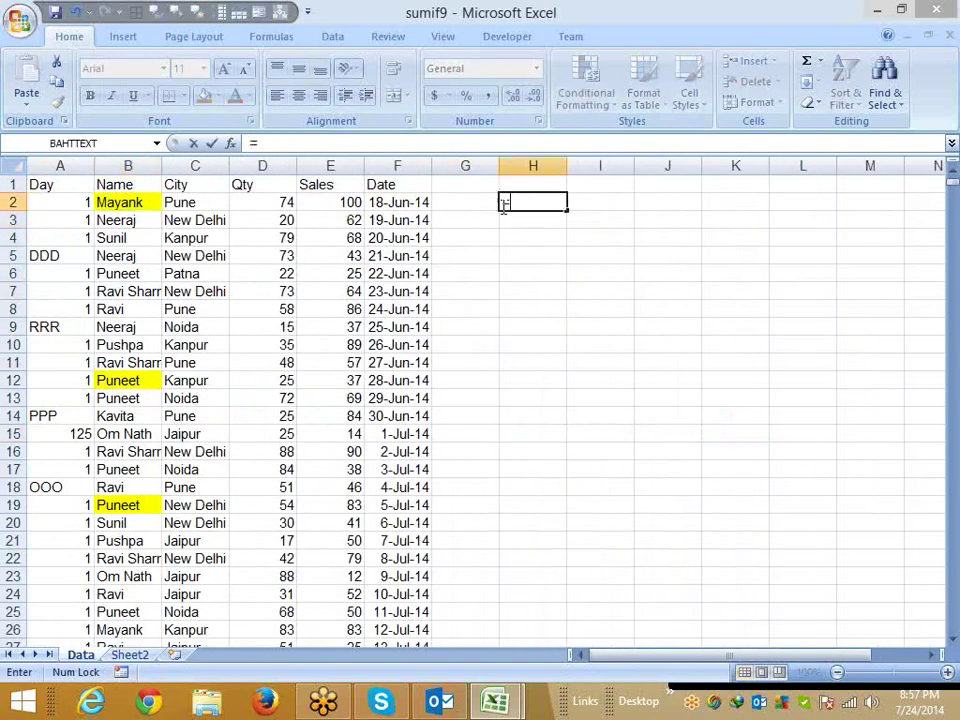
type("co")
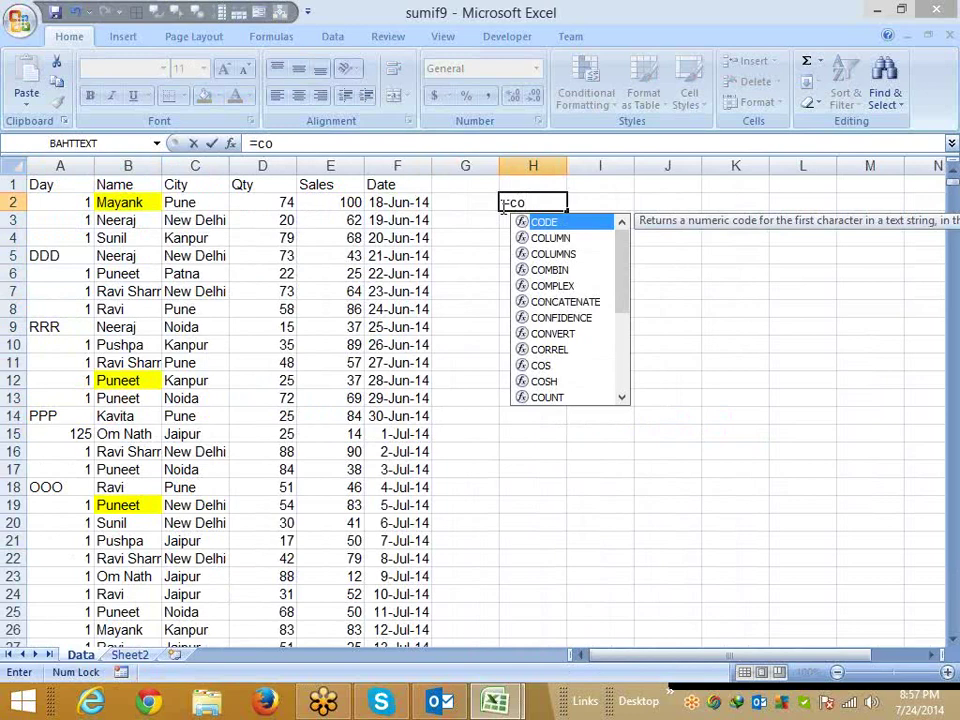
type("u")
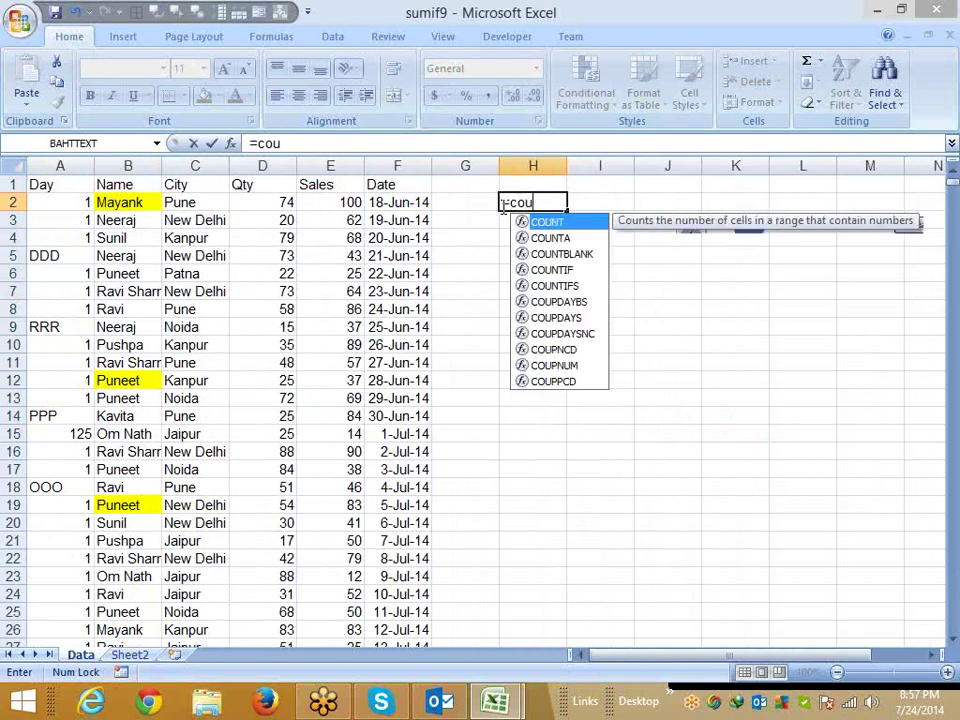
key("Tab")
left_click(275, 203)
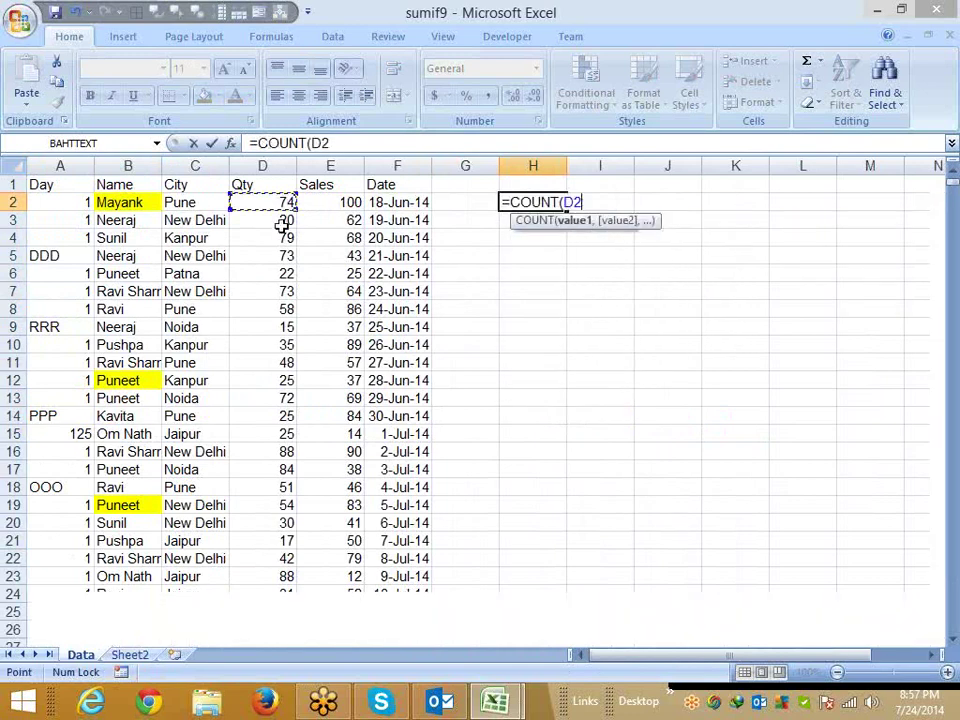
left_click_drag(283, 226, 280, 291)
key("Return")
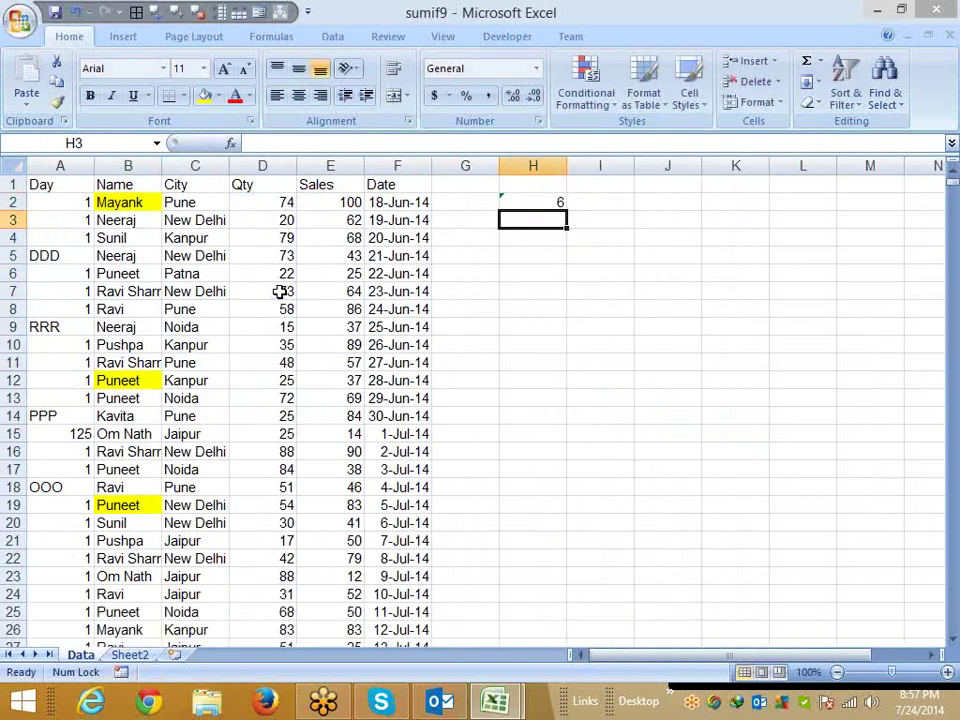
- Test the COUNT by typing 'a' into D4, then undo the entry
left_click(283, 239)
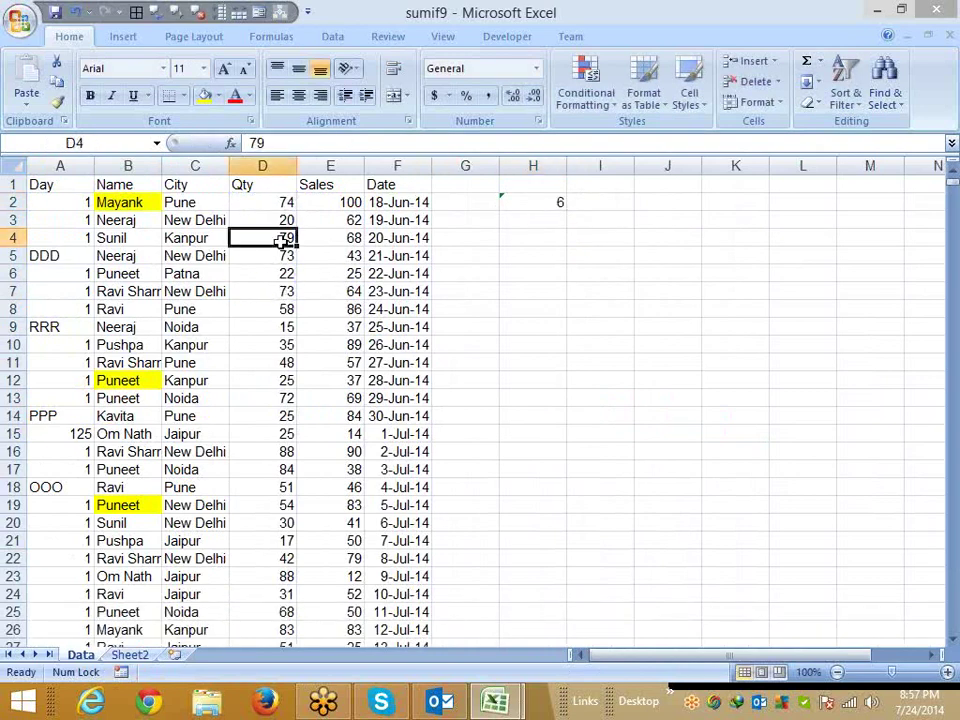
type("a")
left_click(581, 271)
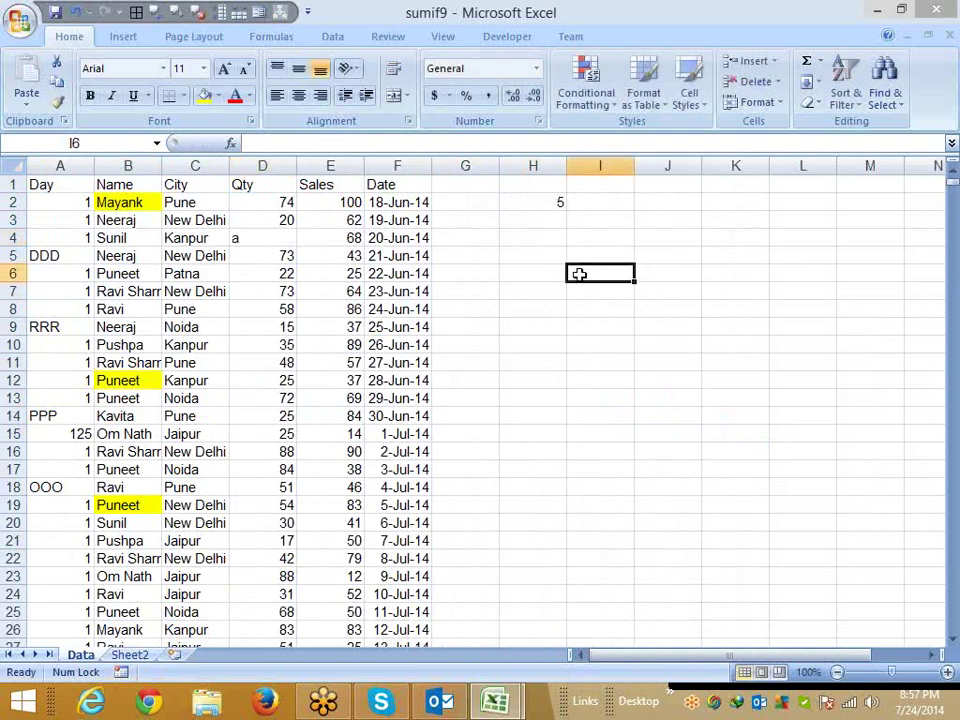
key("ctrl+z")
left_click(544, 219)
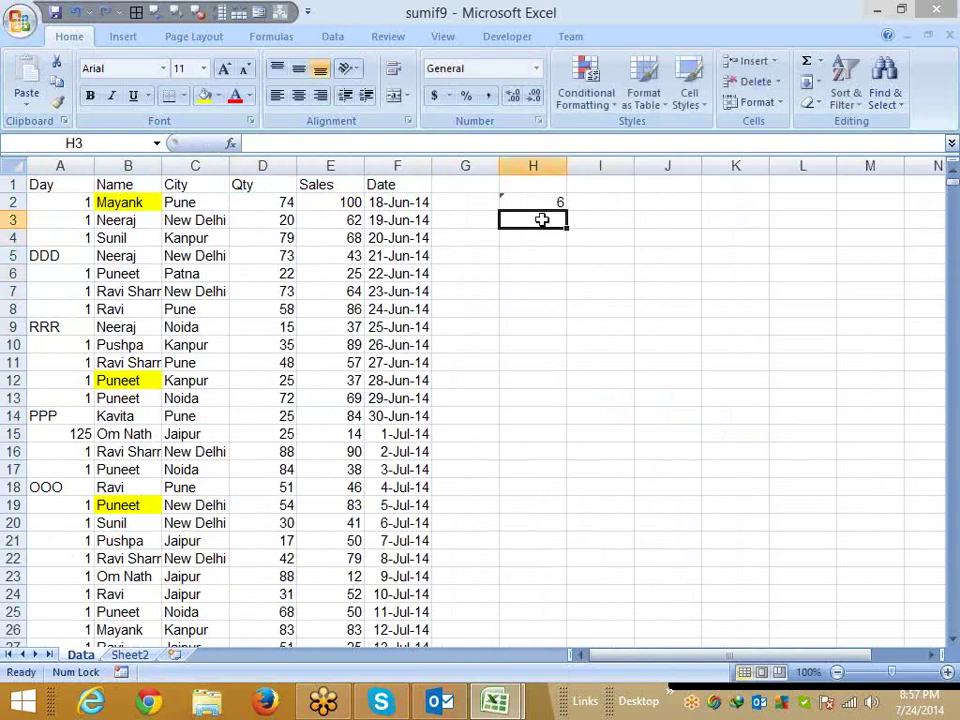
type("=cou")
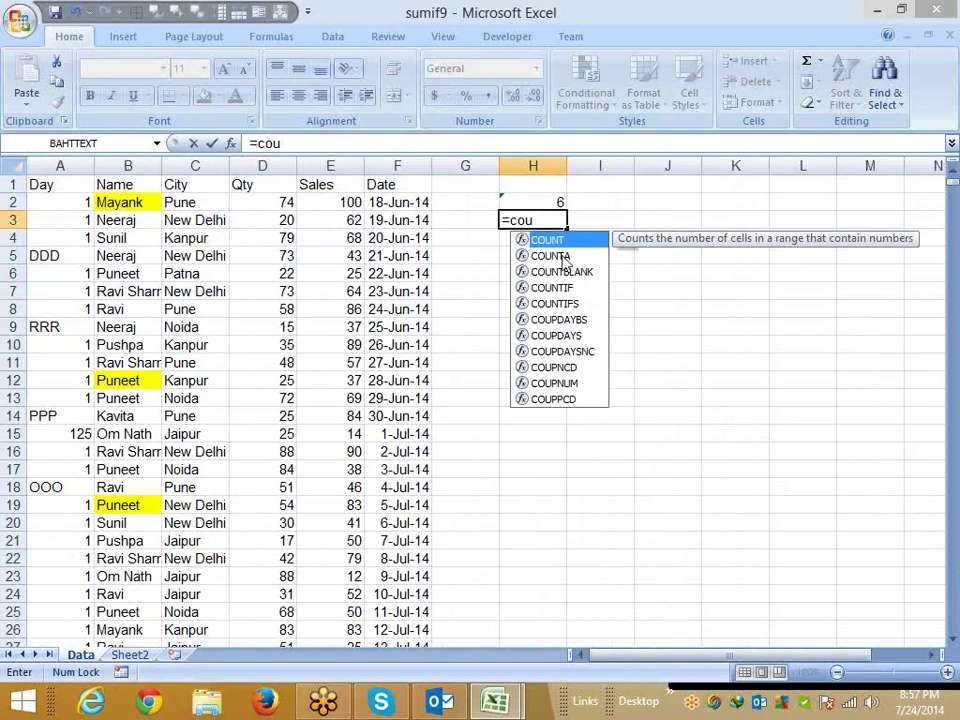
- Enter =COUNTA(C2:D3) in H3 and =COUNTBLANK(F2) in H4, giving 4 and 1
double_click(563, 257)
left_click_drag(190, 202, 270, 220)
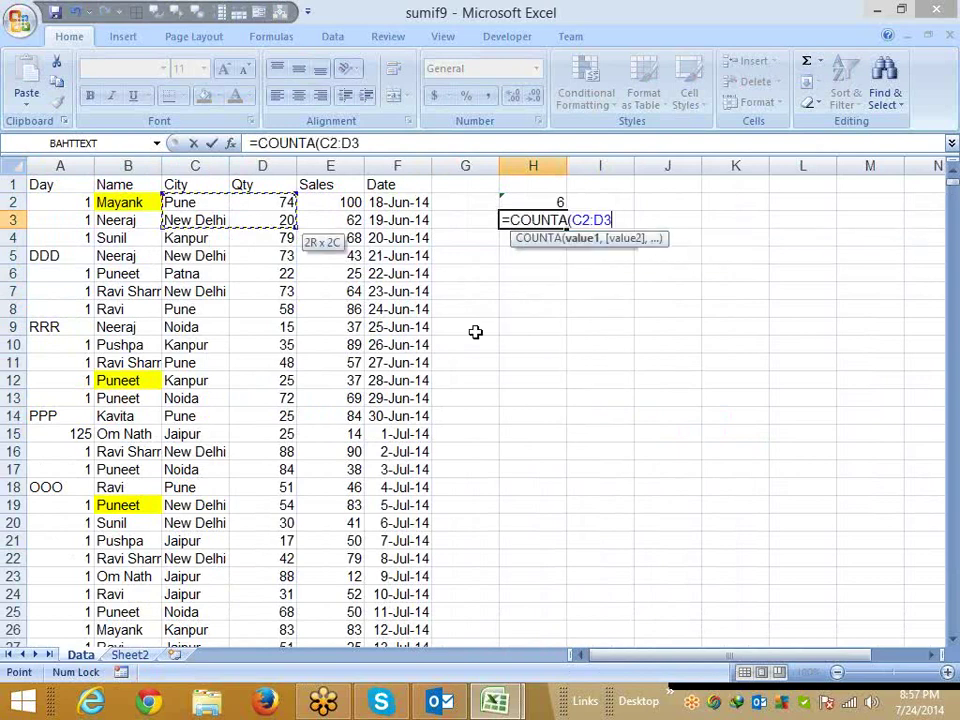
key("Return")
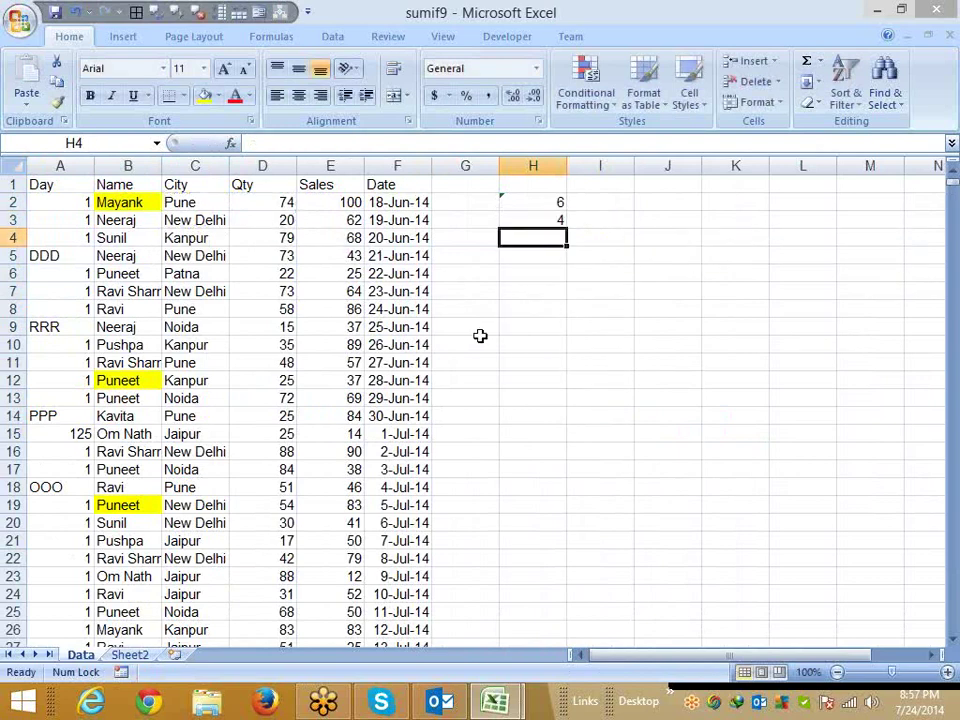
type("=co")
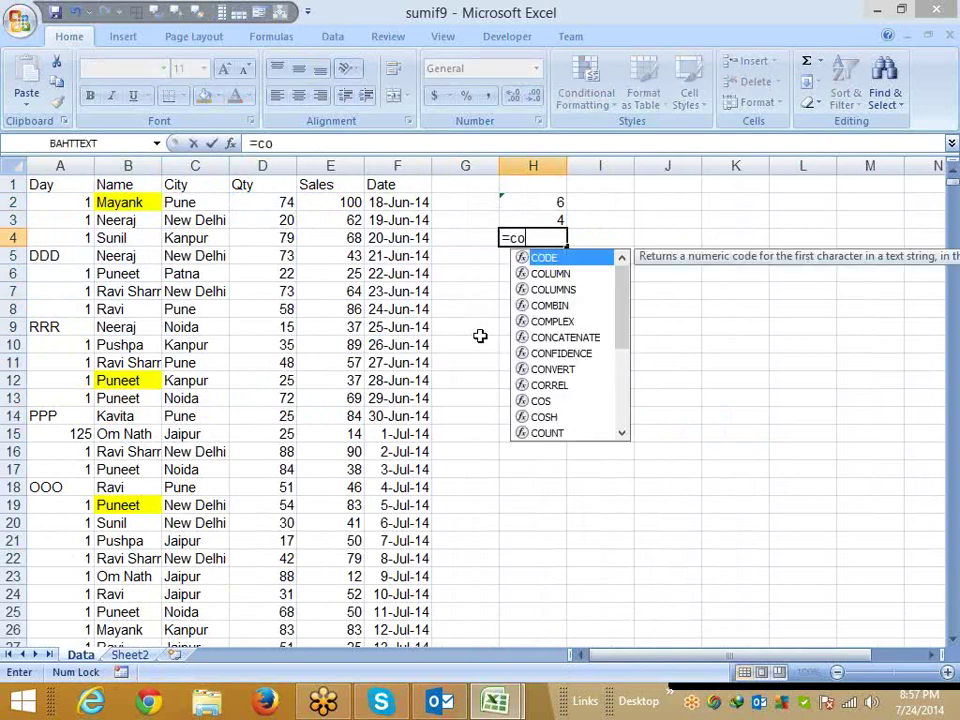
type("u")
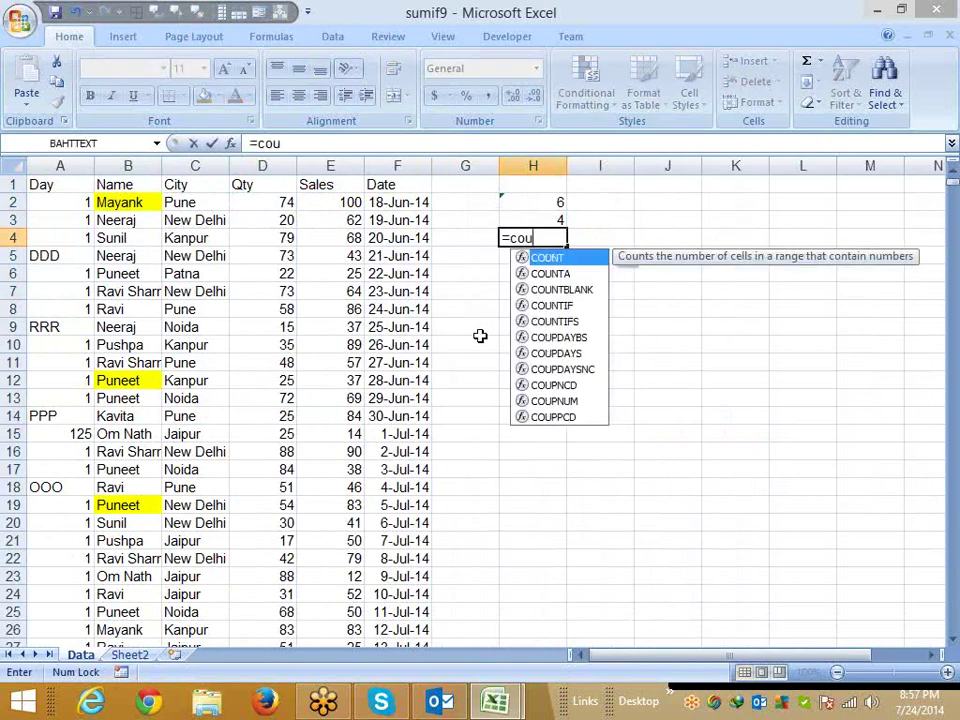
key("Down")
key("Down")
key("Tab")
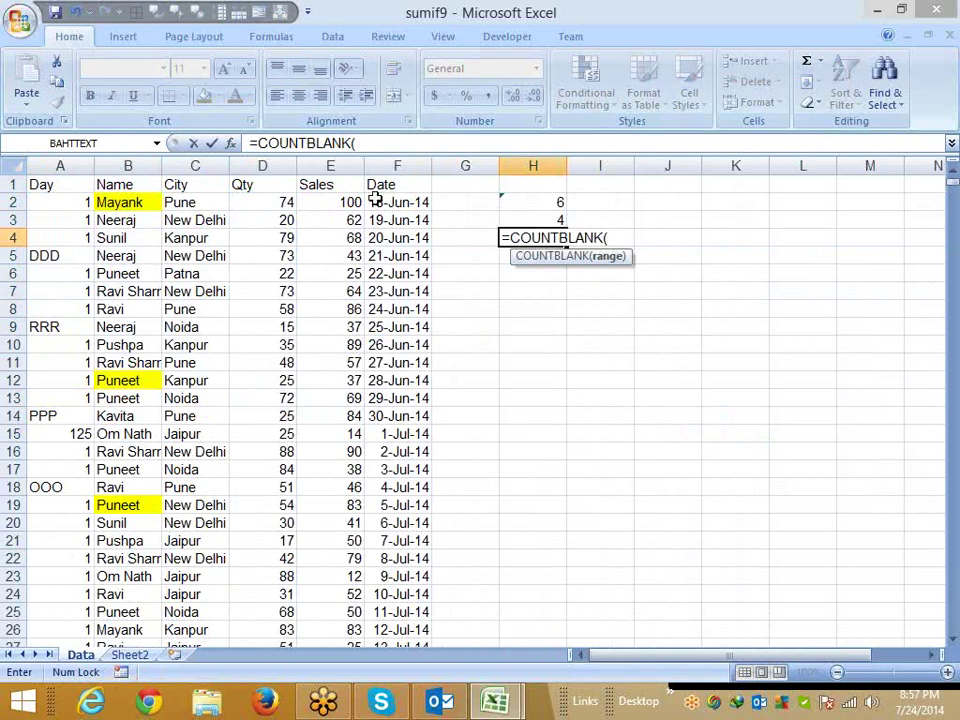
left_click(411, 201)
key("Return")
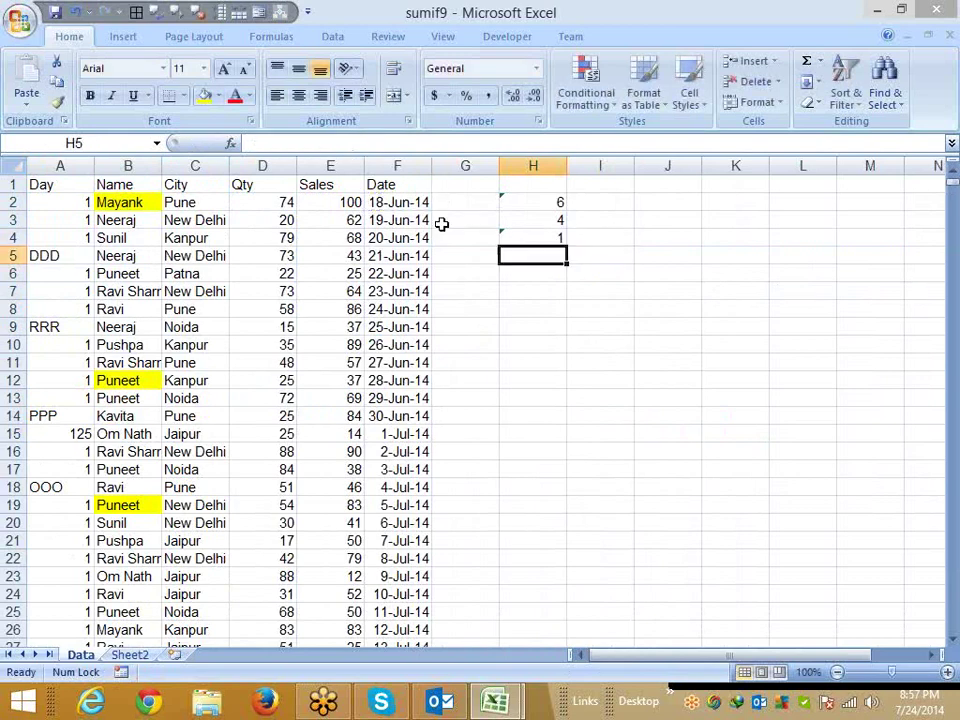
- Inspect the H2 and H4 formulas and select H2:H4 to see their total
left_click(553, 205)
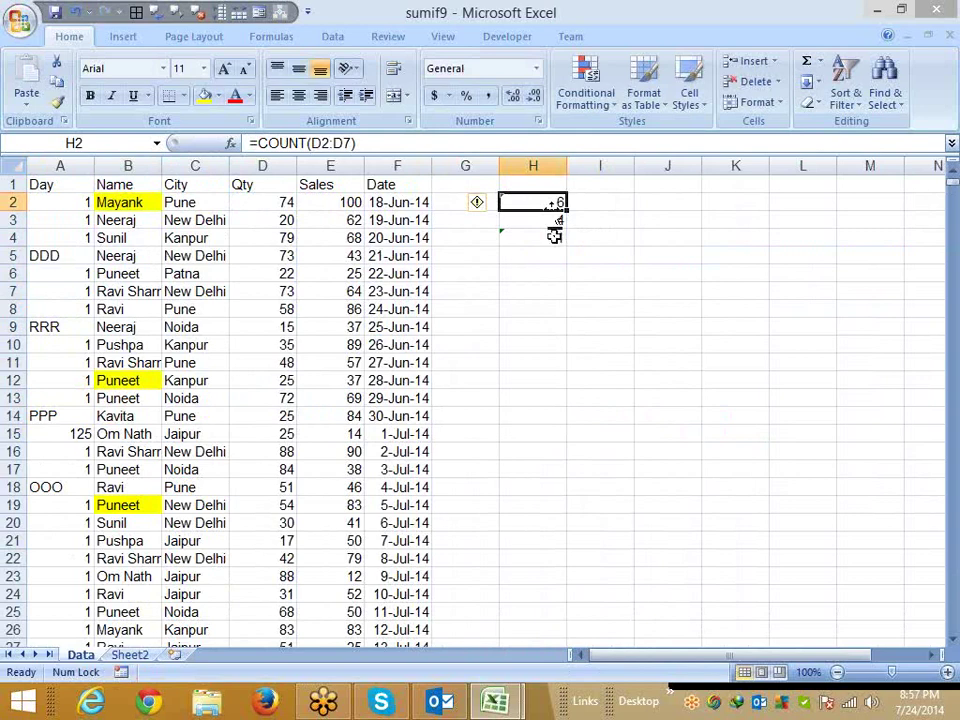
left_click(555, 237)
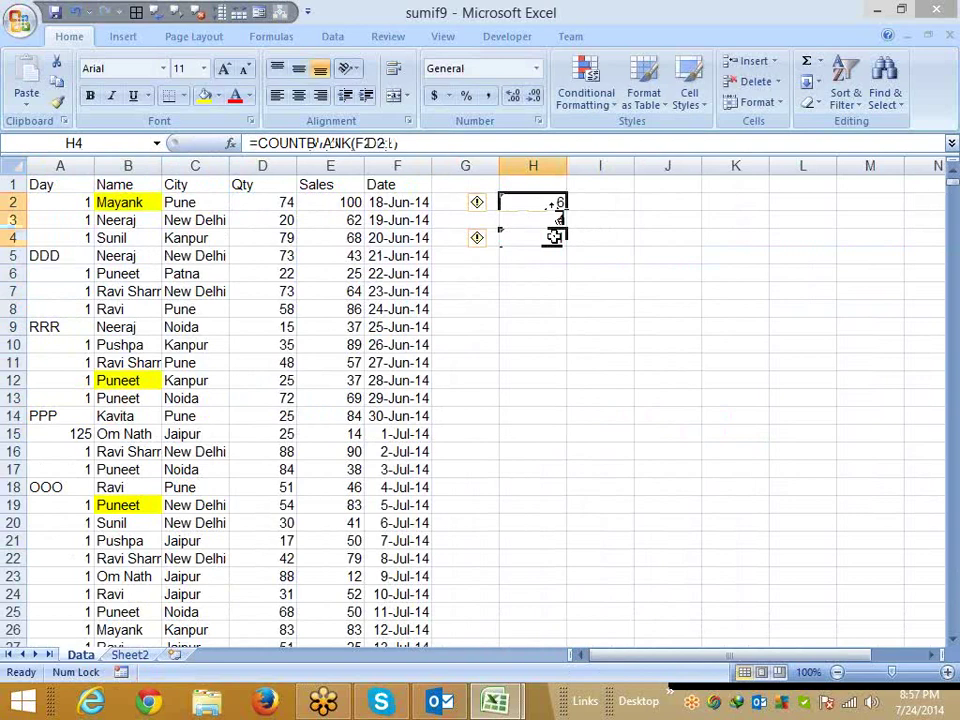
left_click_drag(555, 237, 550, 208)
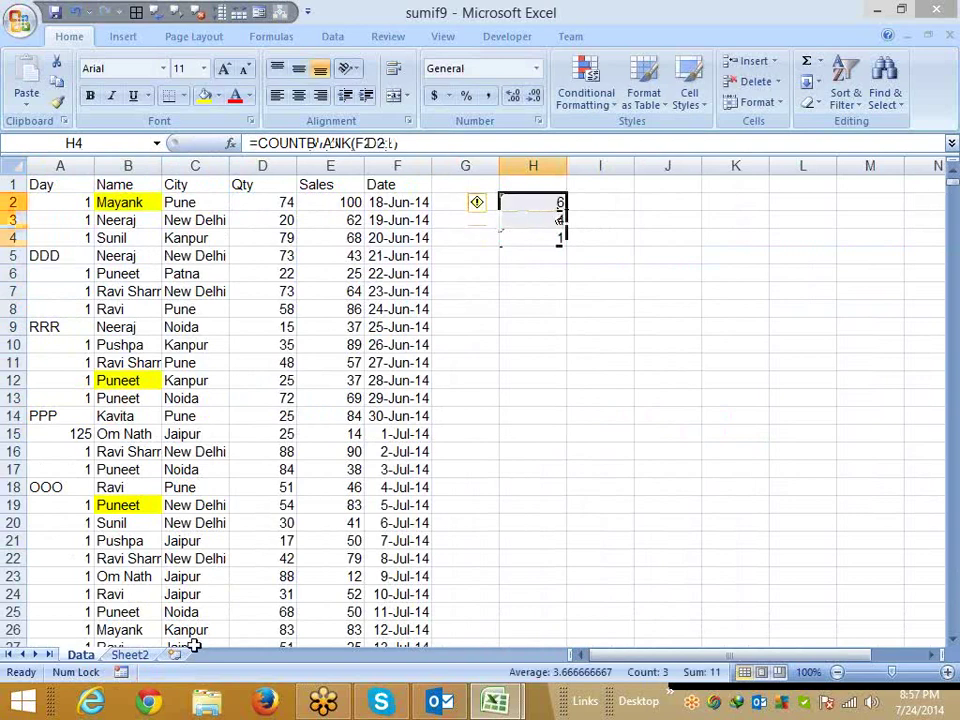
- Switch between the Data sheet and Sheet2 and review the names Mayank and Neeraj in G2:G3
left_click(146, 655)
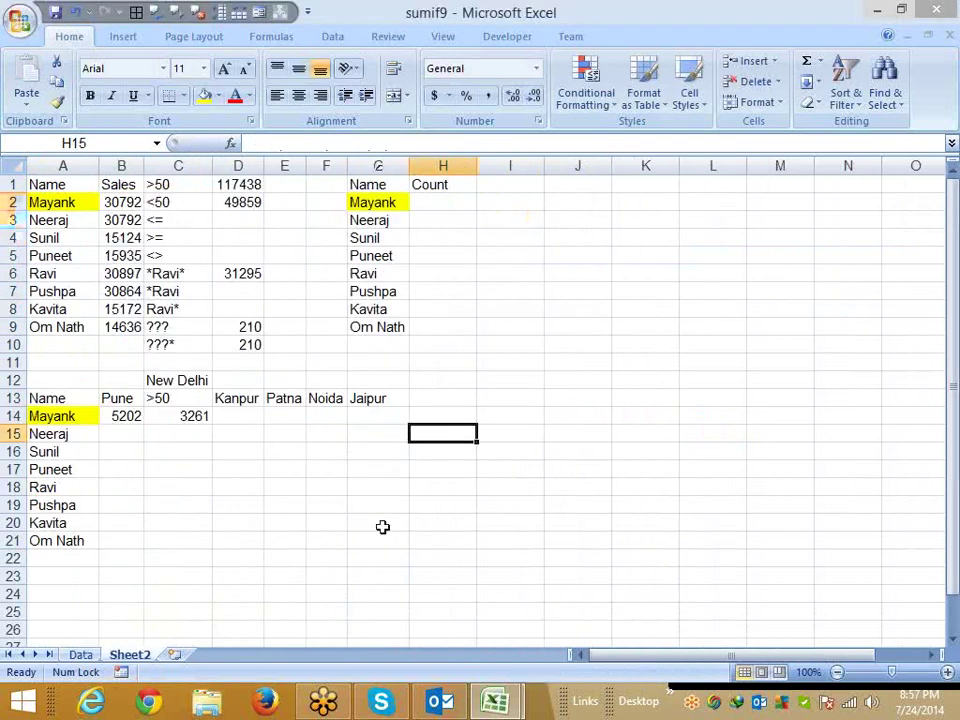
left_click(84, 655)
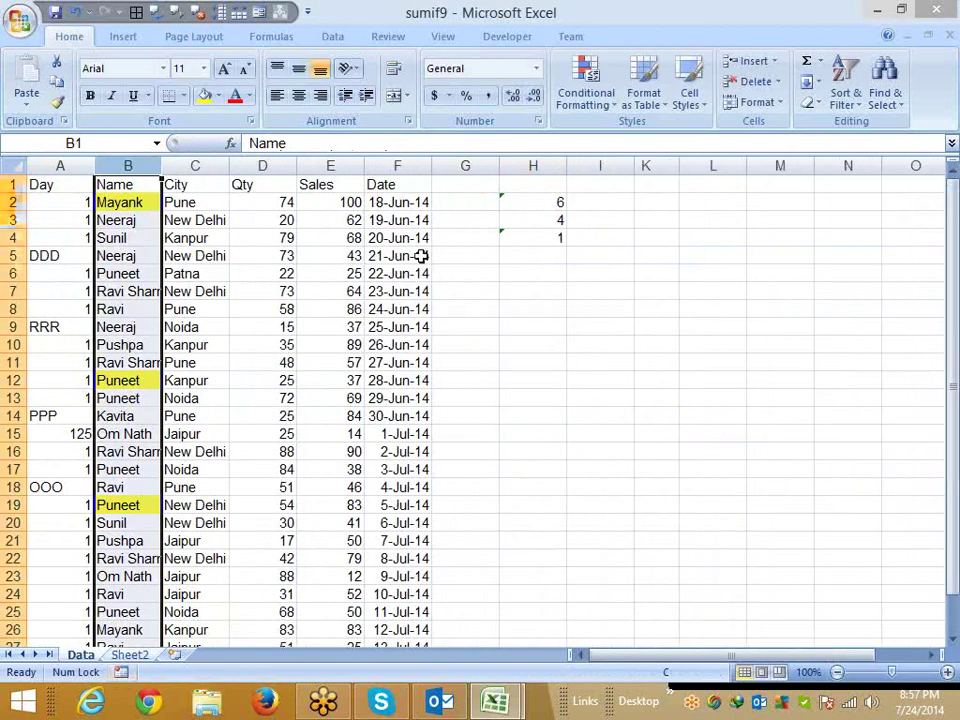
key("ctrl+Page_Down")
left_click(383, 203)
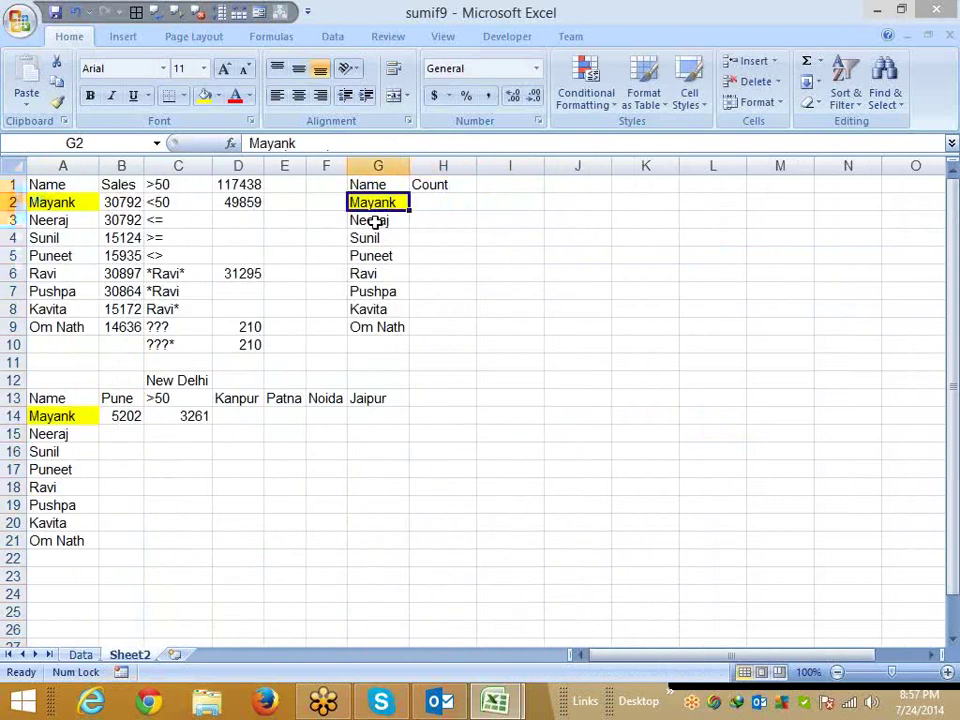
left_click(373, 221)
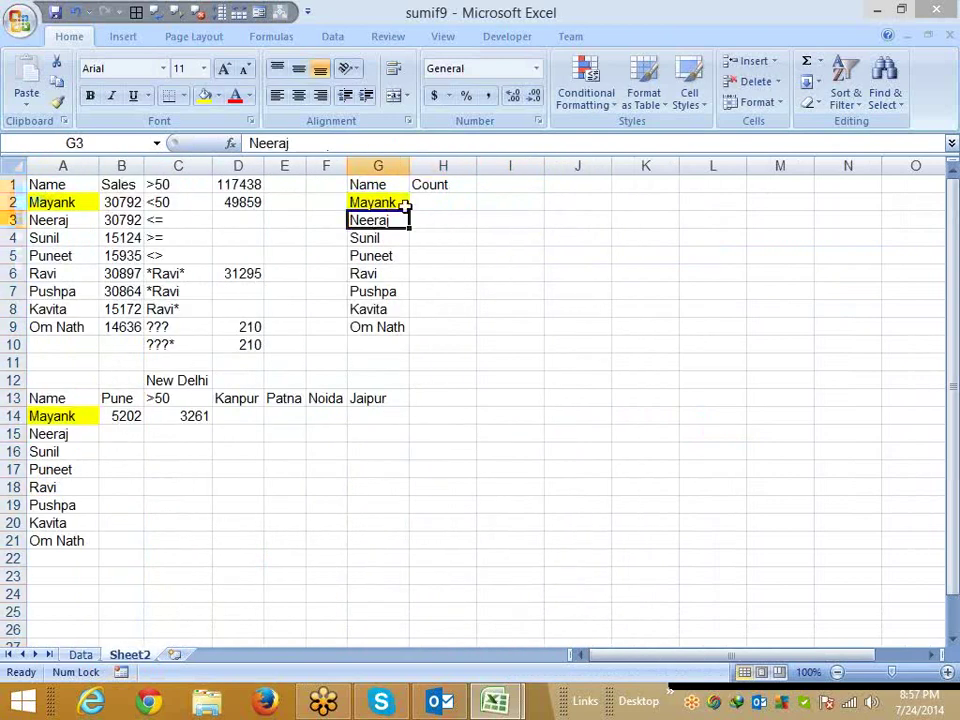
- Enter =COUNTIF(Data!B:B,Sheet2!G2) in H2, giving 618 for Mayank, and drag it down
left_click(419, 205)
type("=")
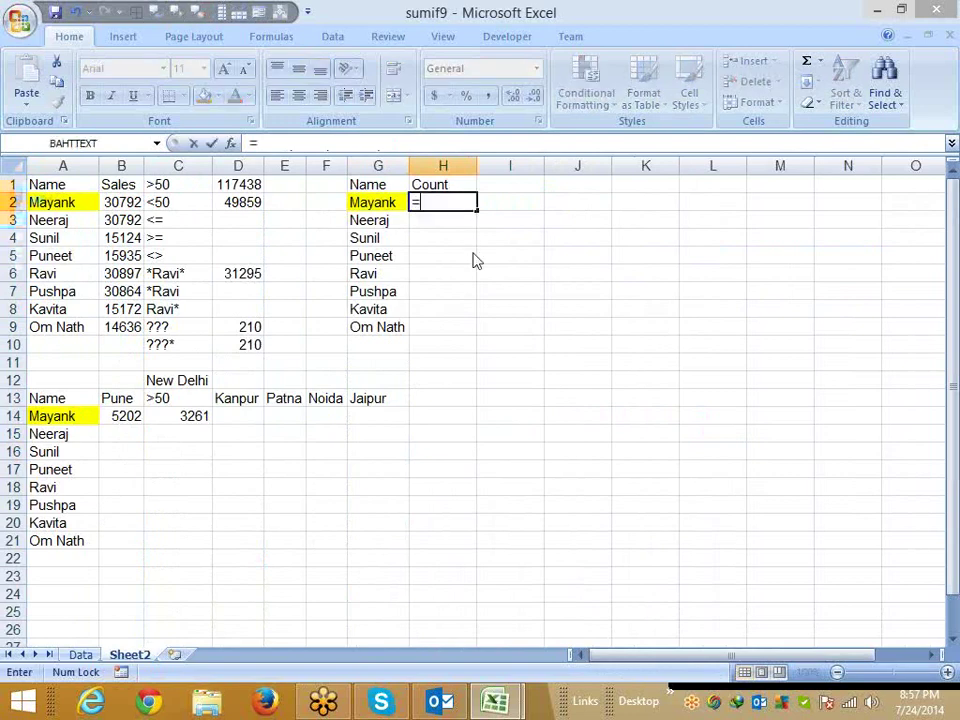
type("cou")
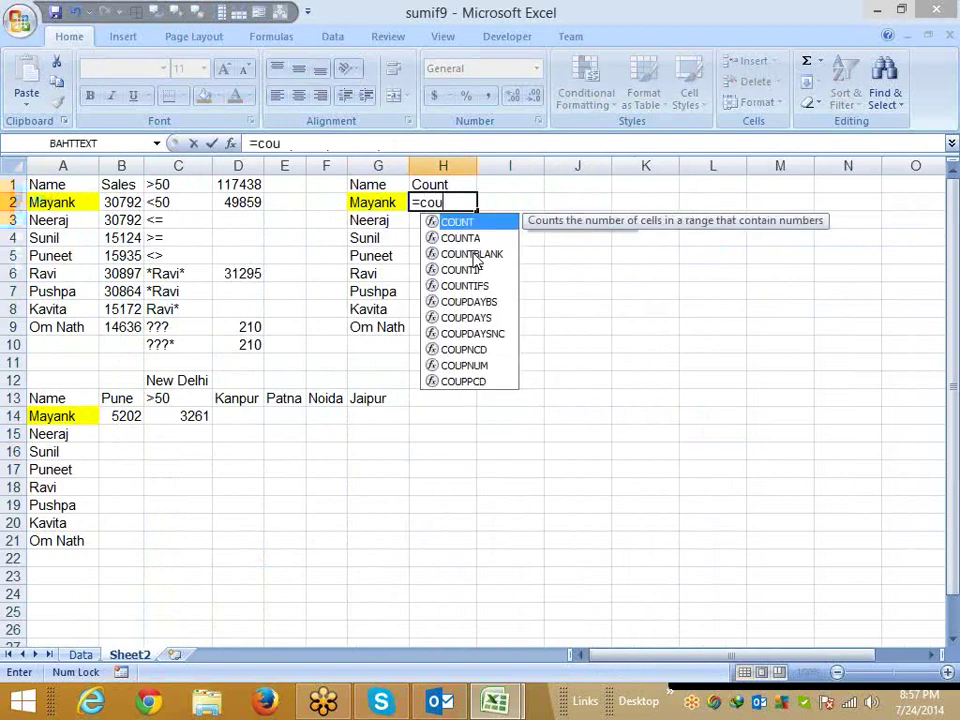
key("Down")
key("Down")
key("Down")
key("Tab")
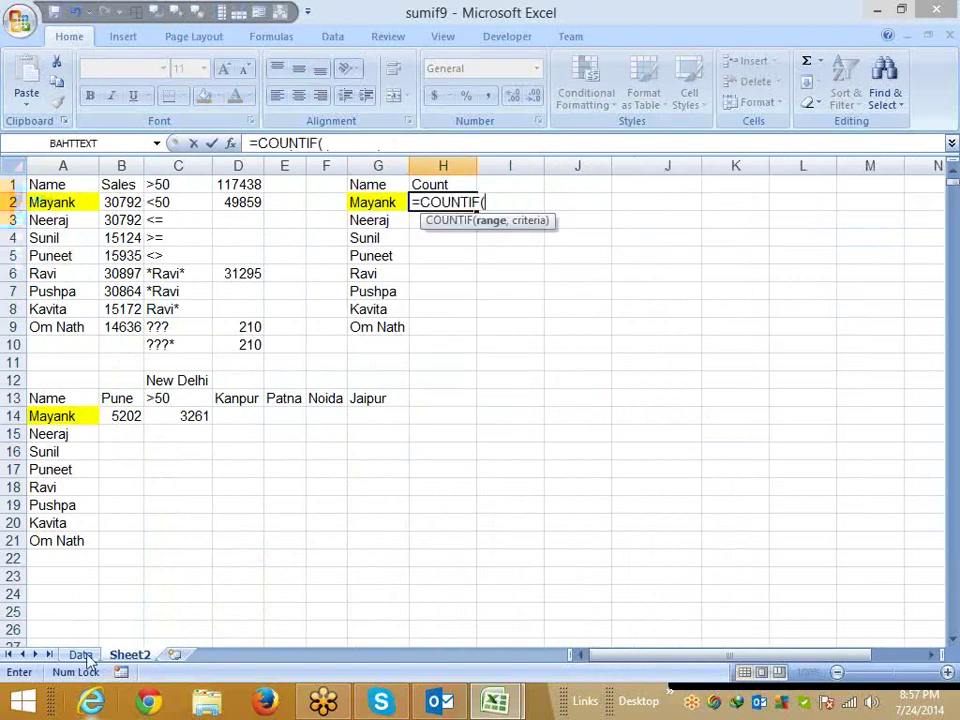
key("ctrl+Page_Up")
left_click(131, 162)
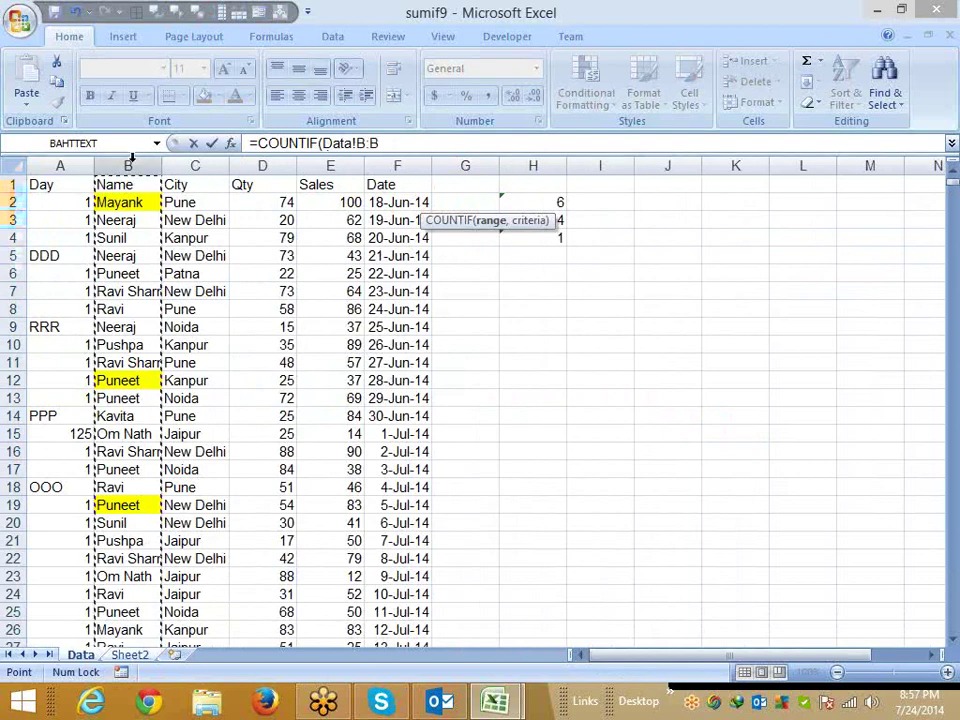
type(",")
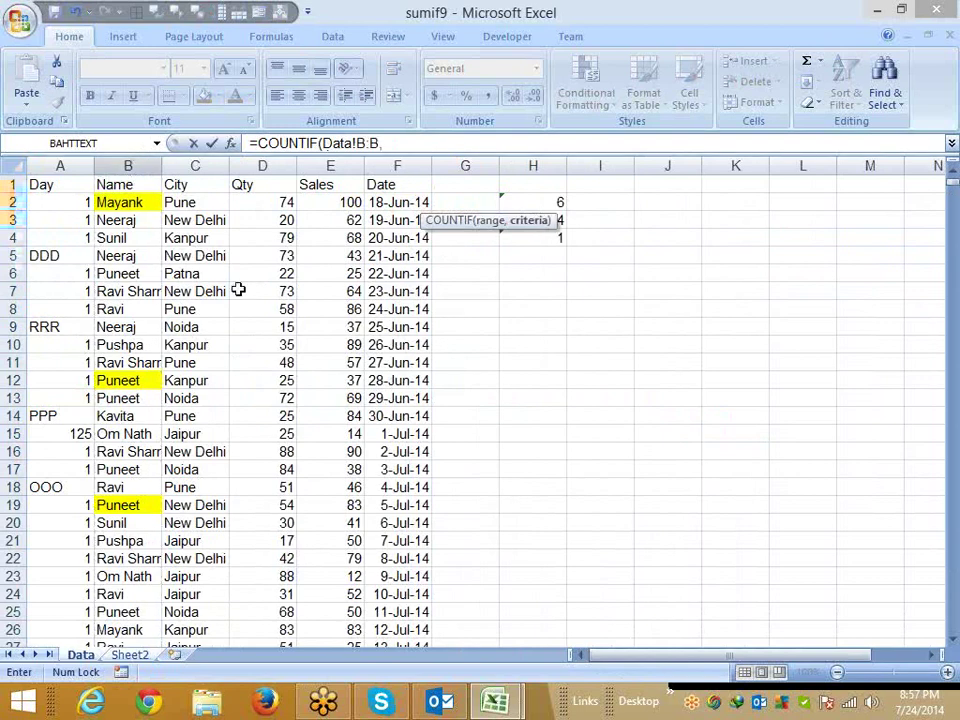
key("ctrl+Page_Down")
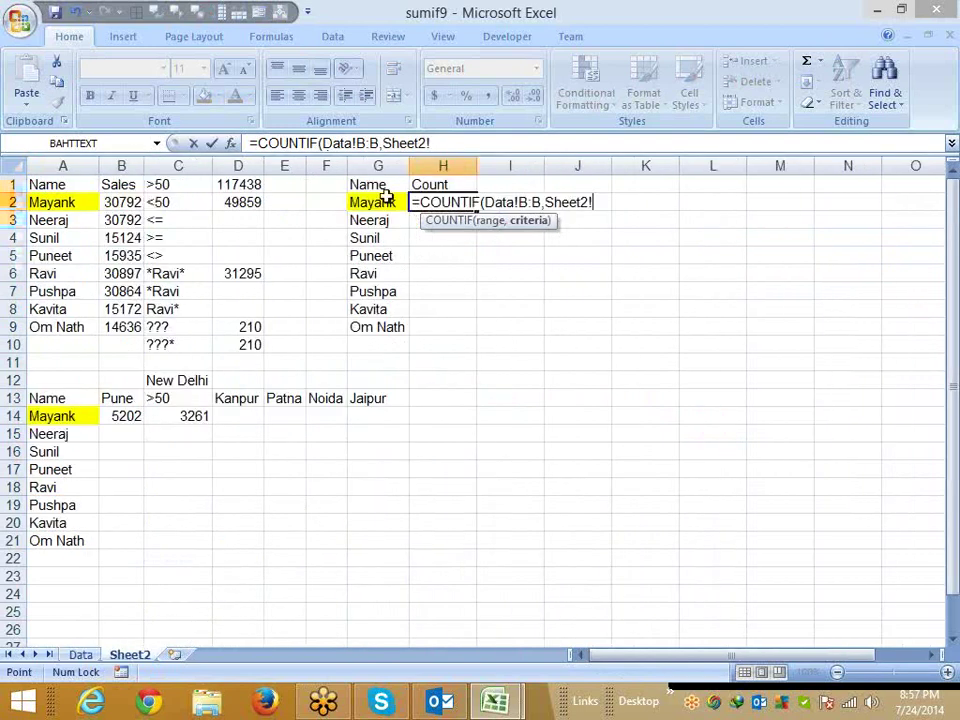
left_click(391, 201)
key("Return")
left_click(466, 208)
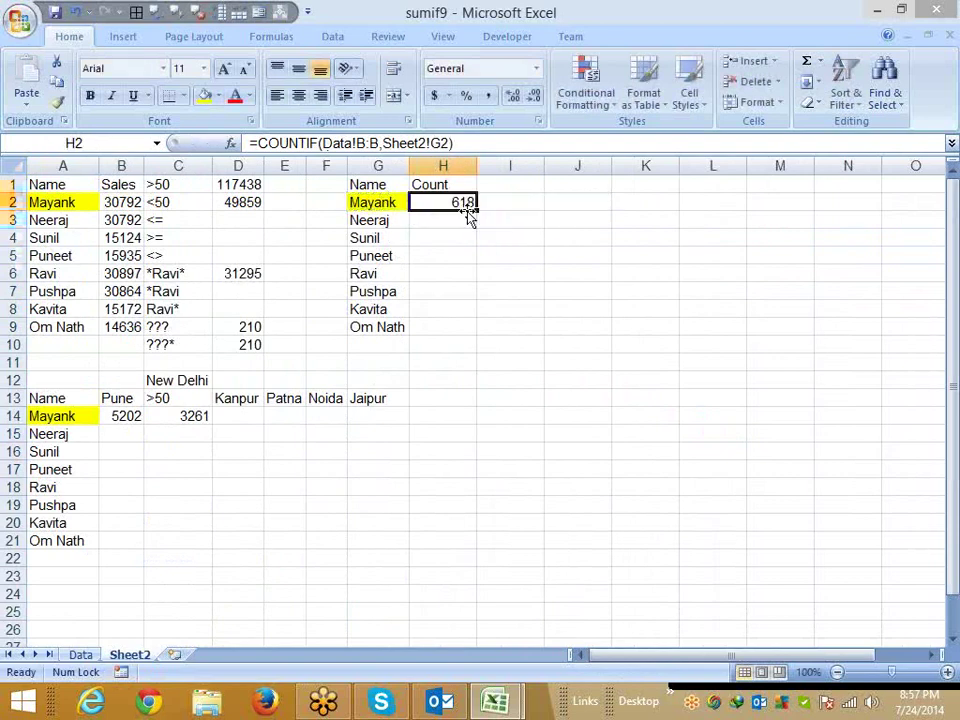
mouse_move(477, 210)
left_mouse_down()
mouse_move(477, 245)
mouse_move(459, 223)
left_mouse_up()
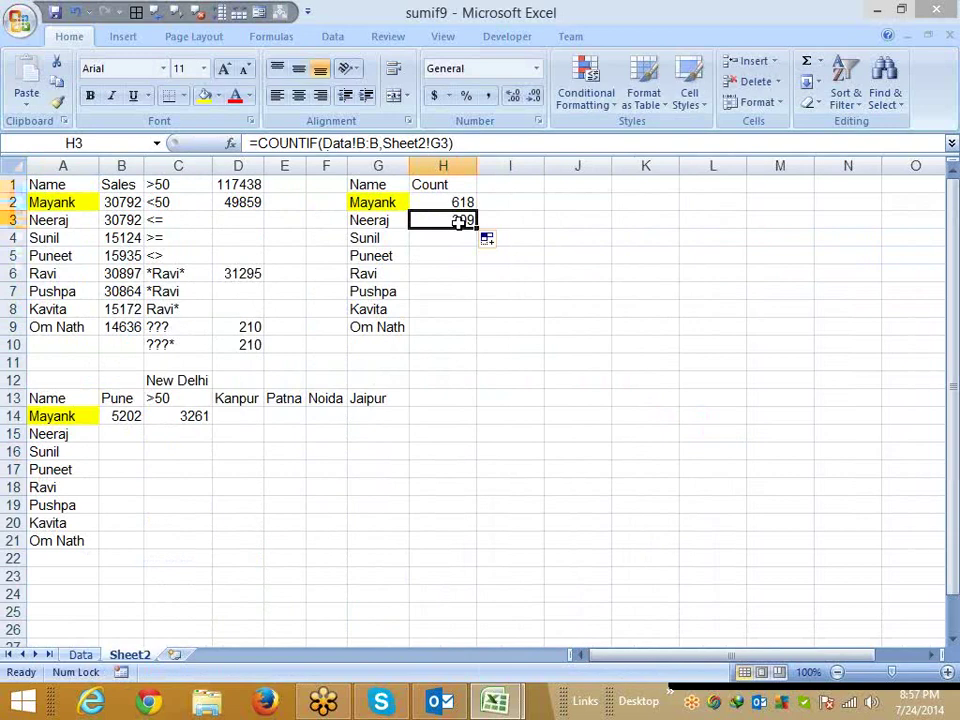
- Clear H3 and enter =COUNTIF(Data!B:B,Sheet2!G3) for Neeraj, giving 309
key("Delete")
type("=co")
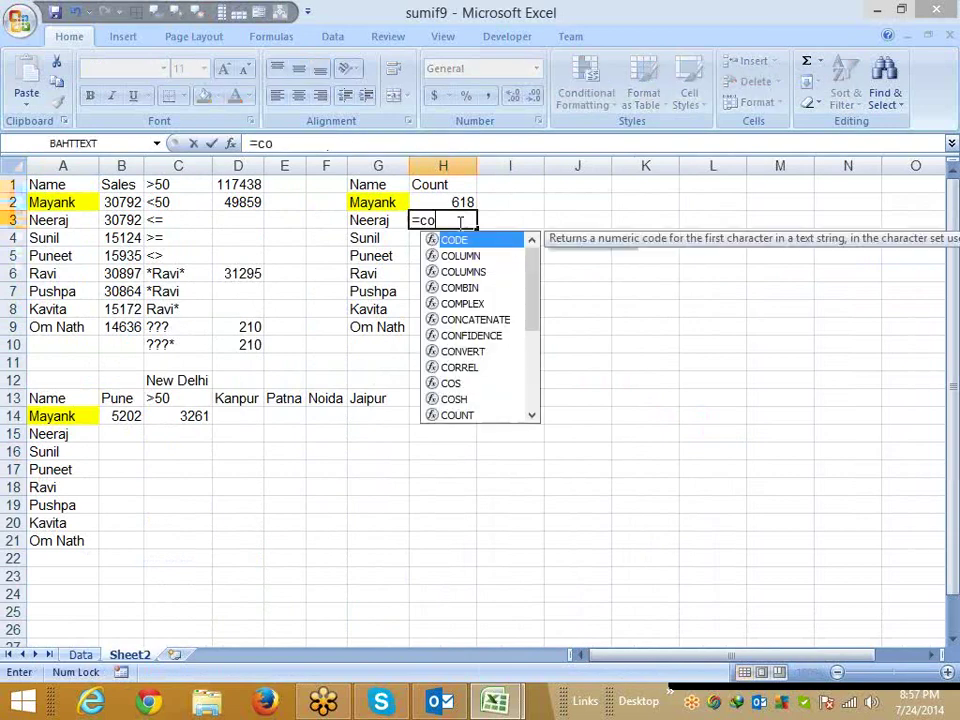
type("u")
key("Down")
key("Down")
key("Down")
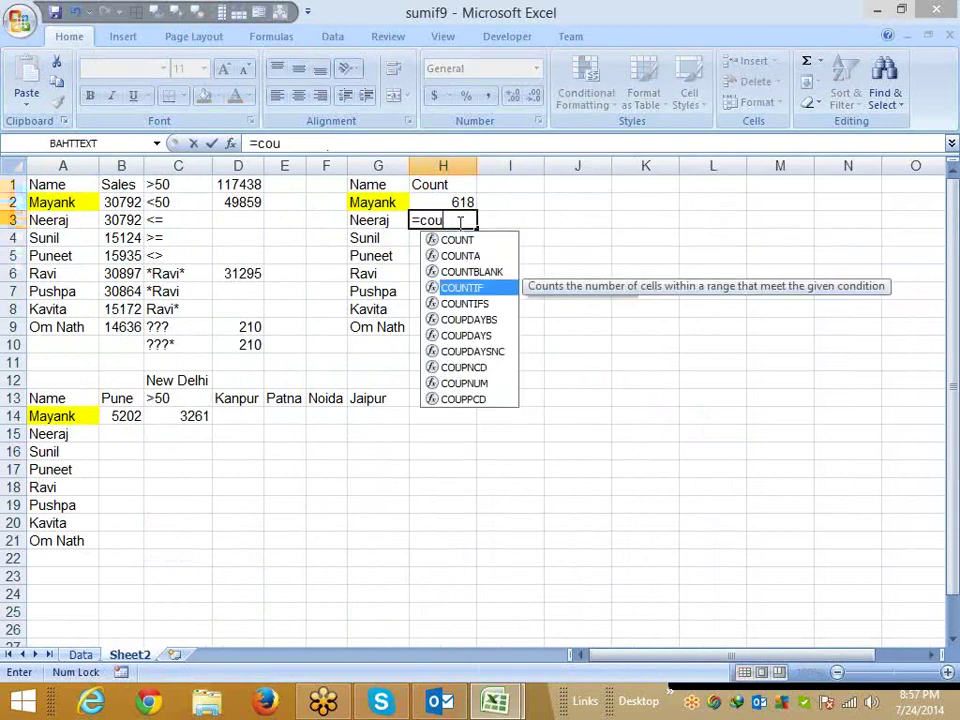
key("Tab")
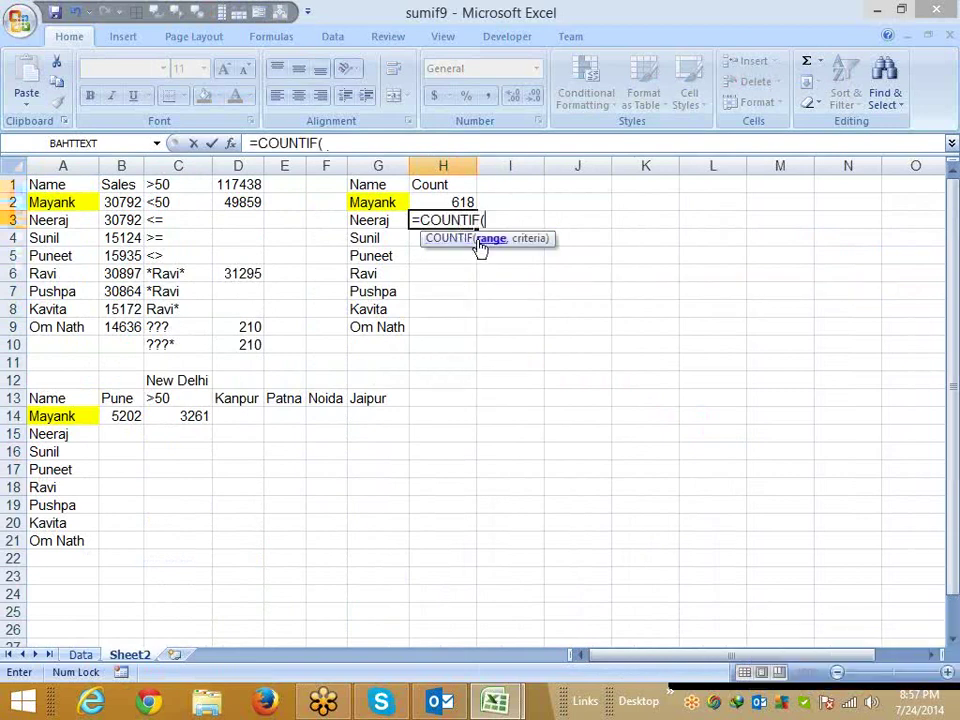
left_click(79, 656)
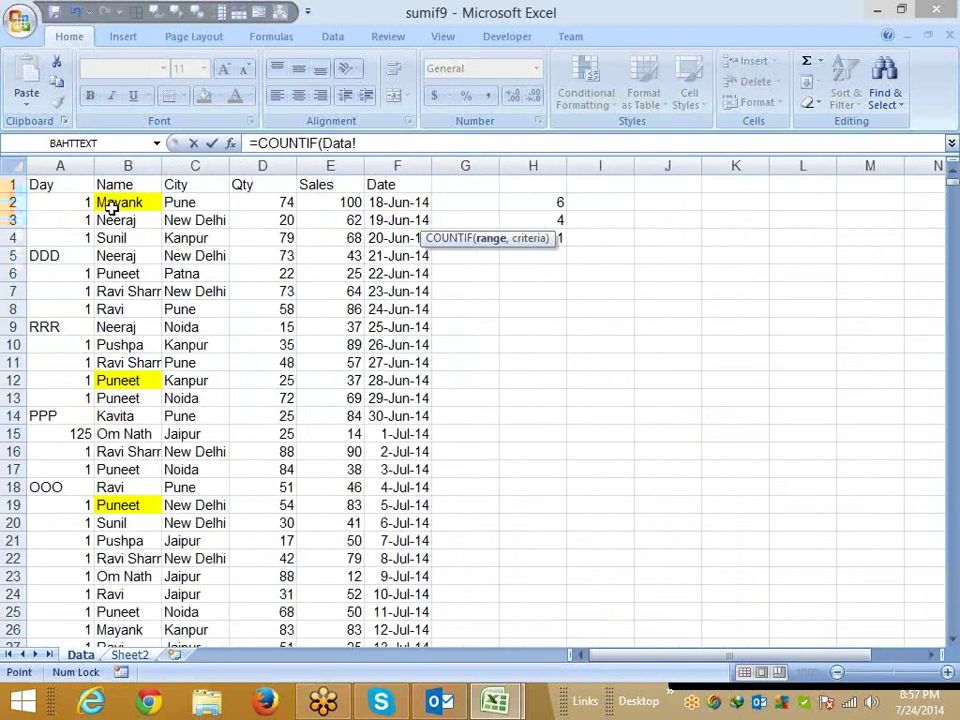
left_click(126, 165)
type(",")
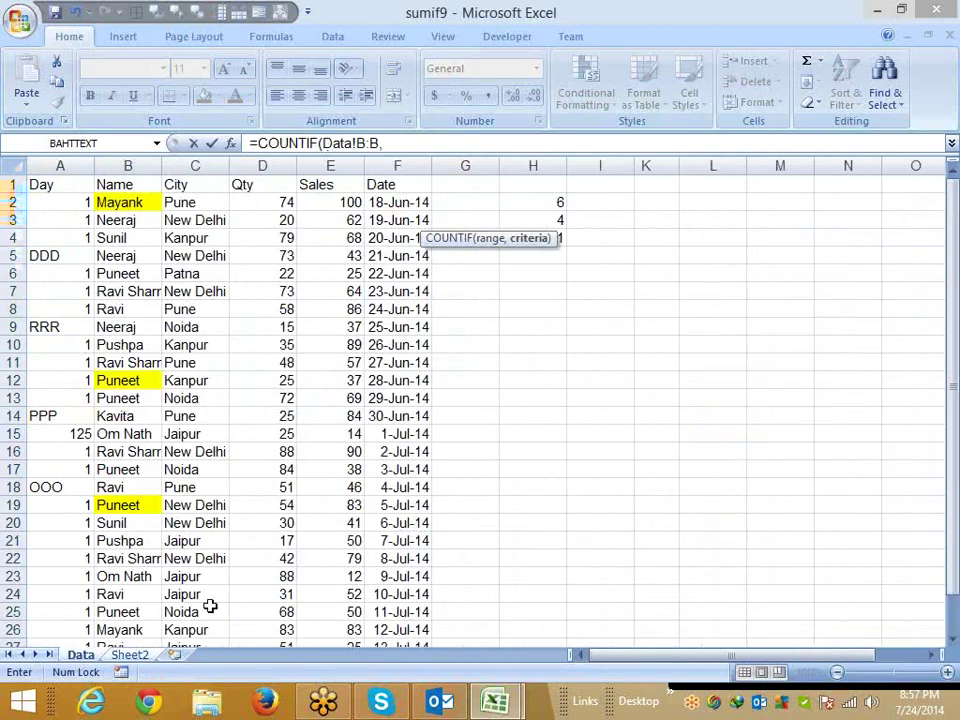
left_click(129, 655)
left_click(384, 222)
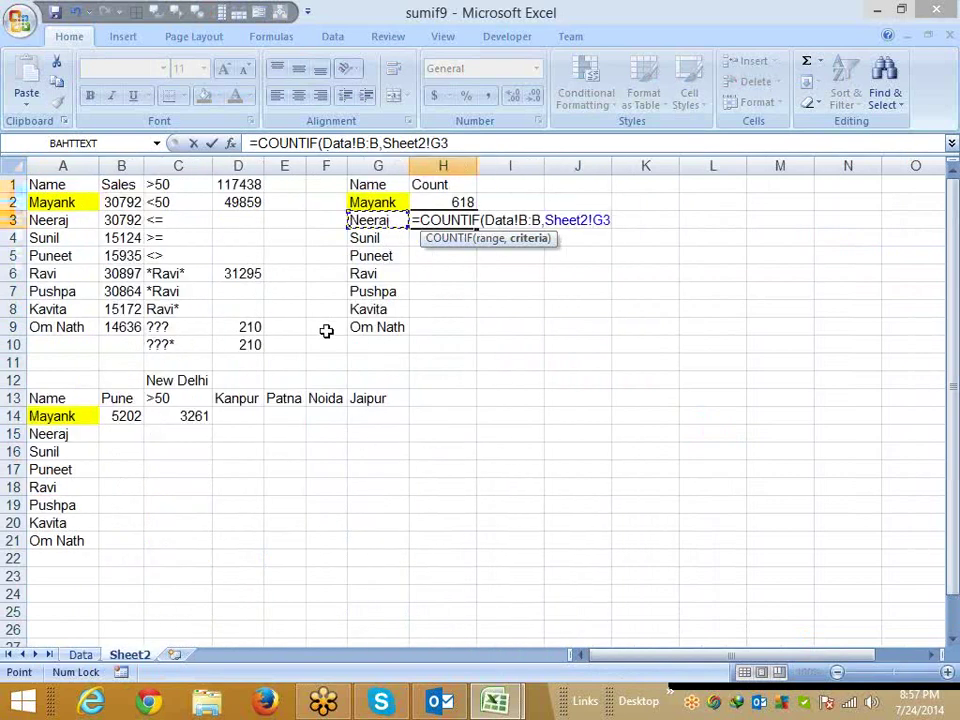
key("Return")
- Fill the COUNTIF down H3:H9 through Om Nath, e.g. Puneet 619, Ravi 615
left_click_drag(443, 220, 443, 340)
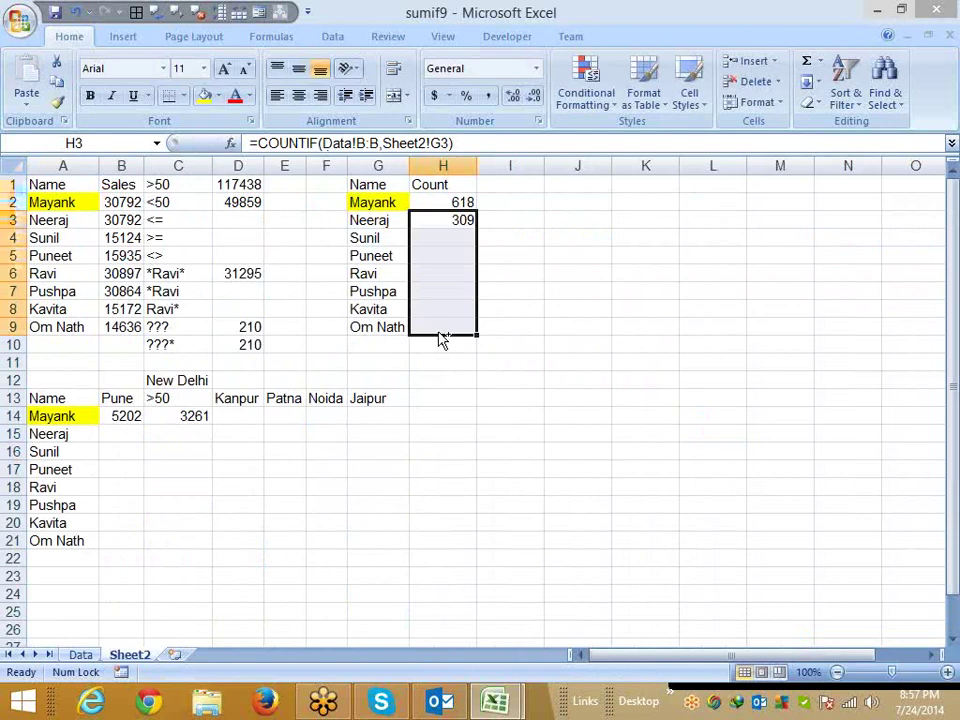
key("ctrl+d")
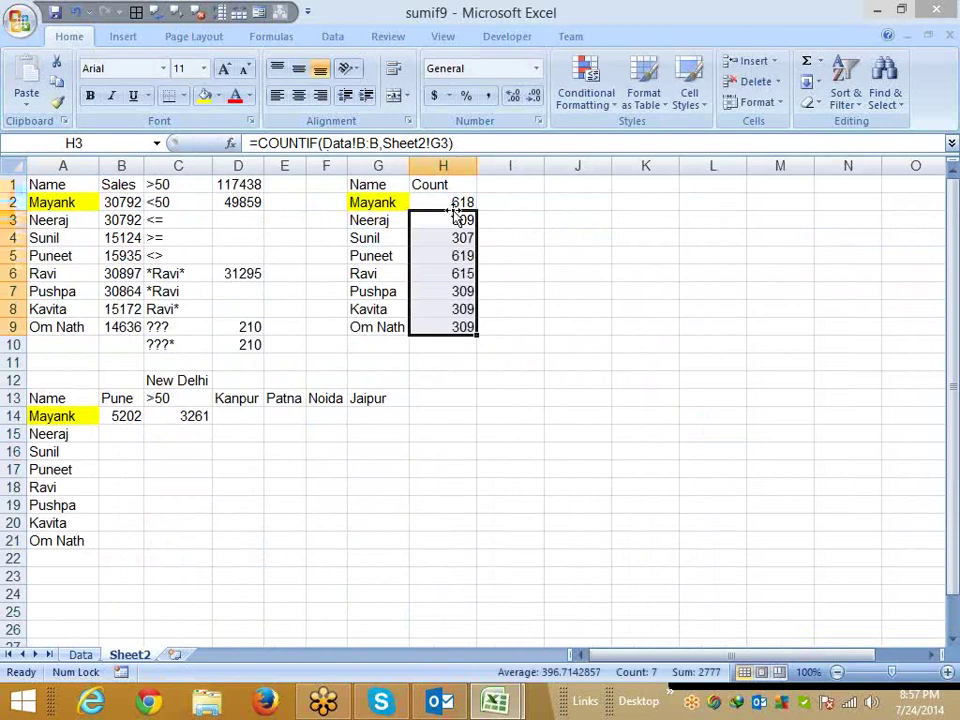
left_click(172, 184)
- Enter the criterion >50 in cell I2 of Sheet2
left_click(248, 188)
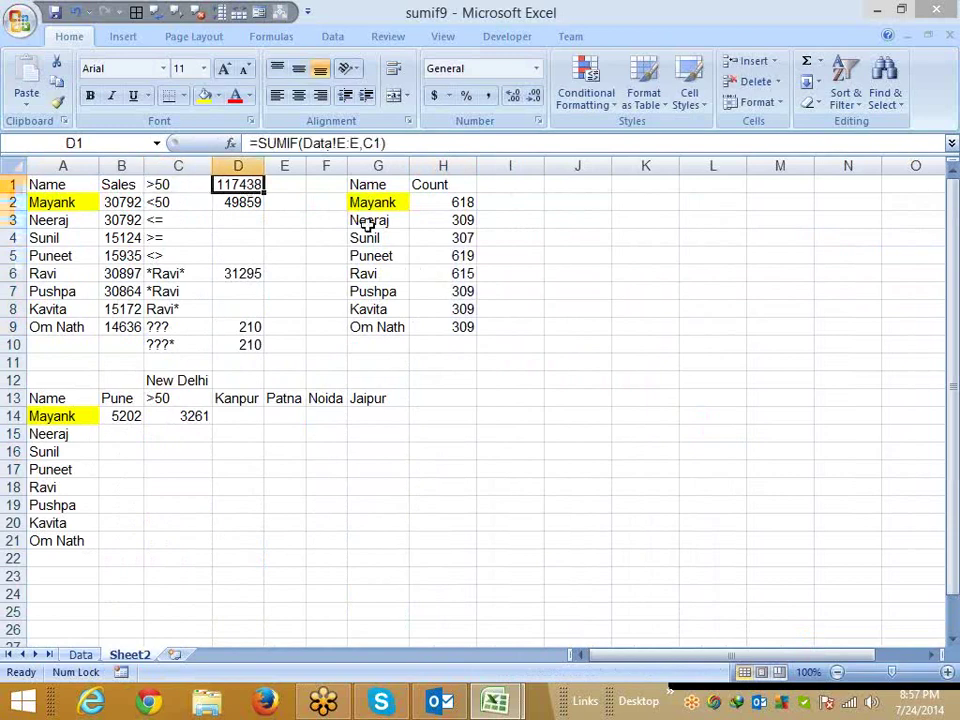
left_click(540, 202)
type(">")
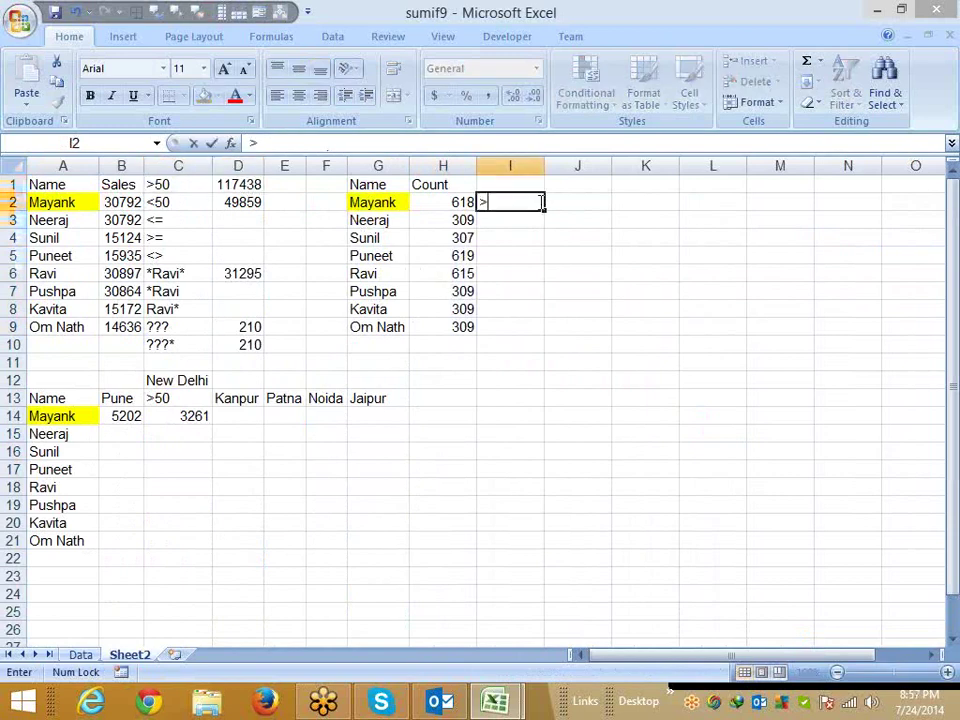
type("50")
key("Tab")
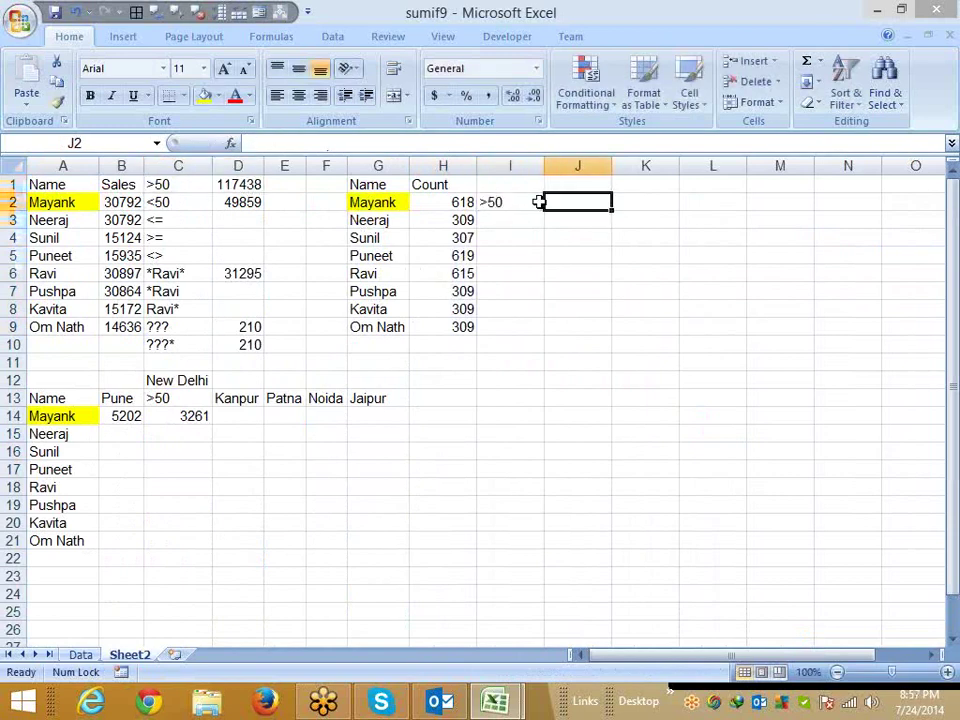
- Enter =COUNTIF(Data!E:E,Sheet2!I2) in J2 to count Data sales above 50
type("=cou")
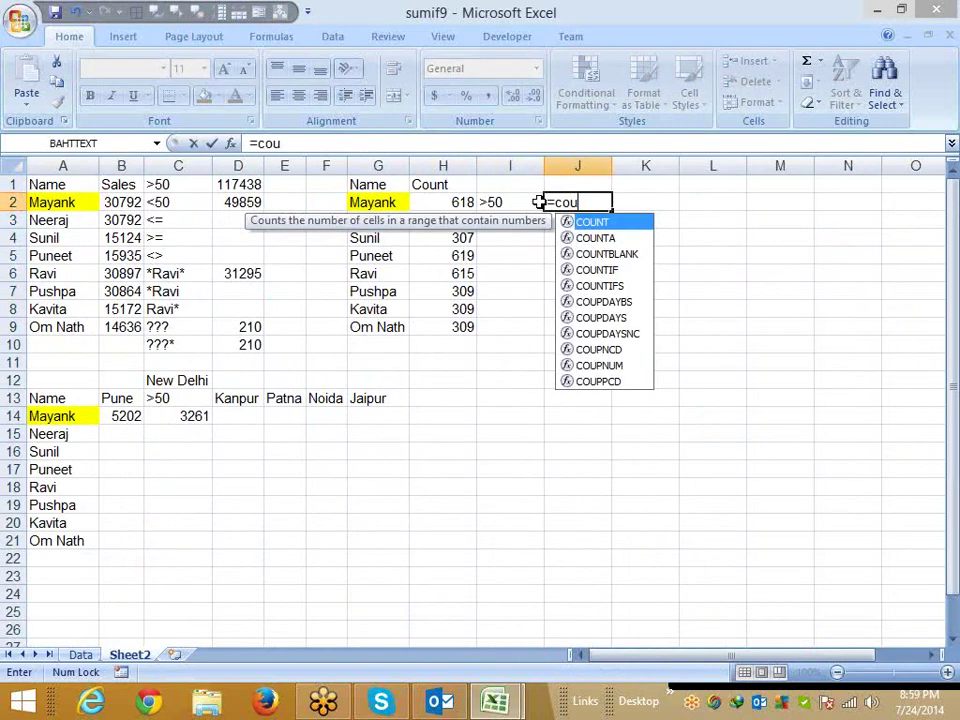
key("Down")
key("Down")
key("Down")
key("Tab")
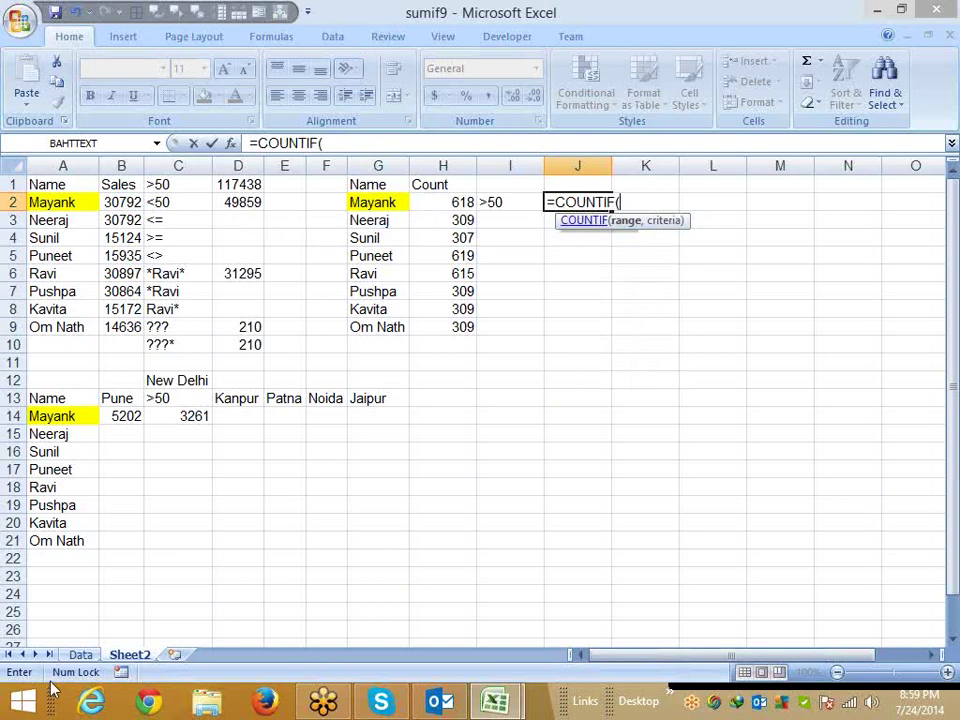
left_click(80, 654)
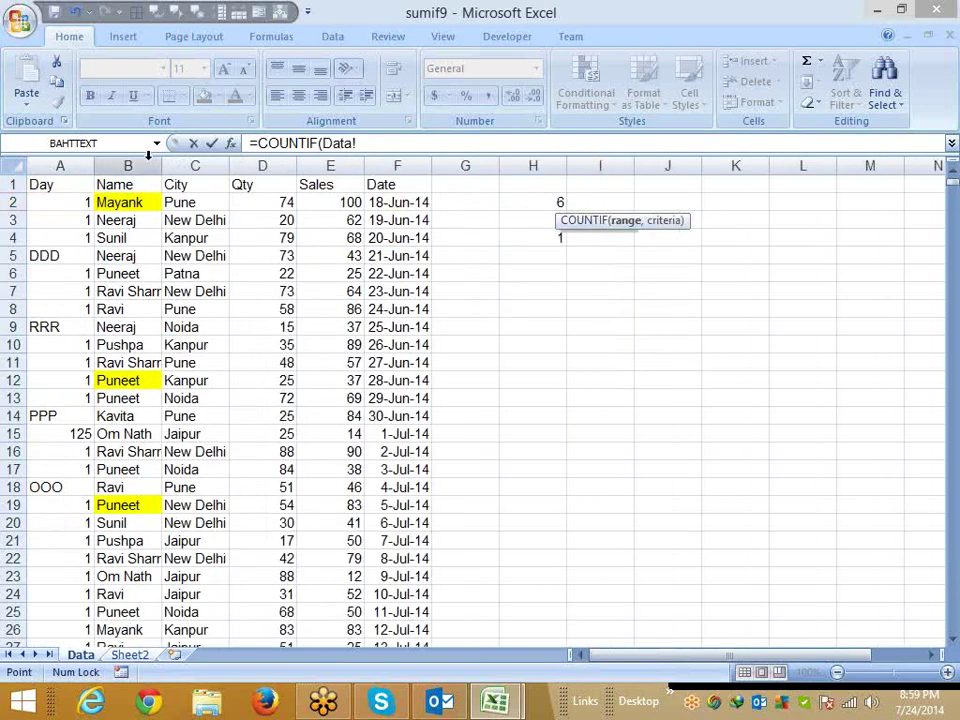
left_click(148, 157)
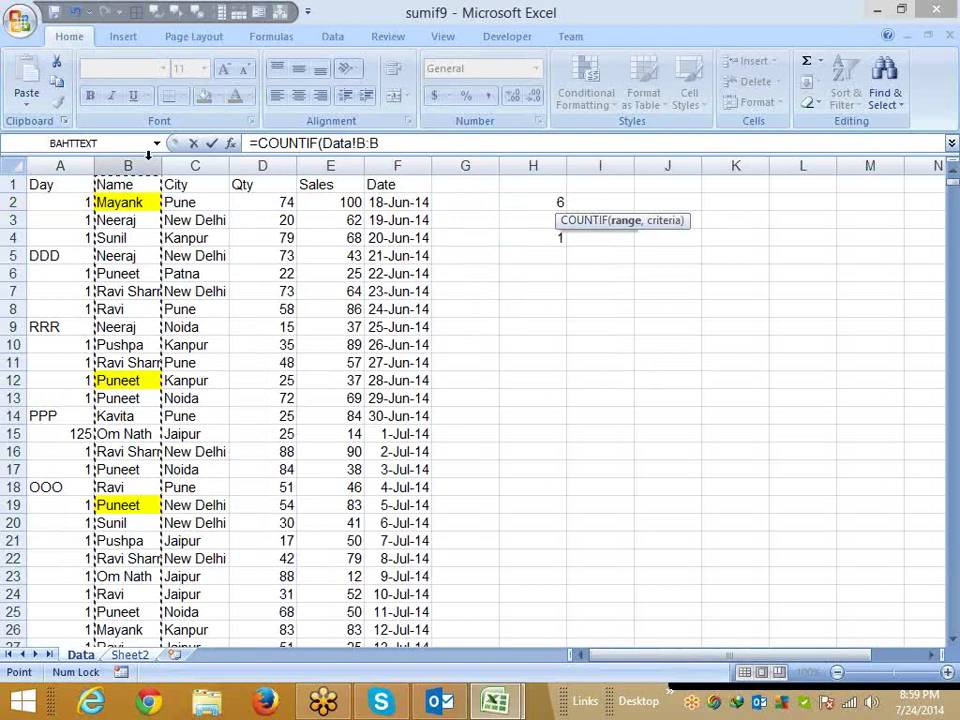
left_click(346, 157)
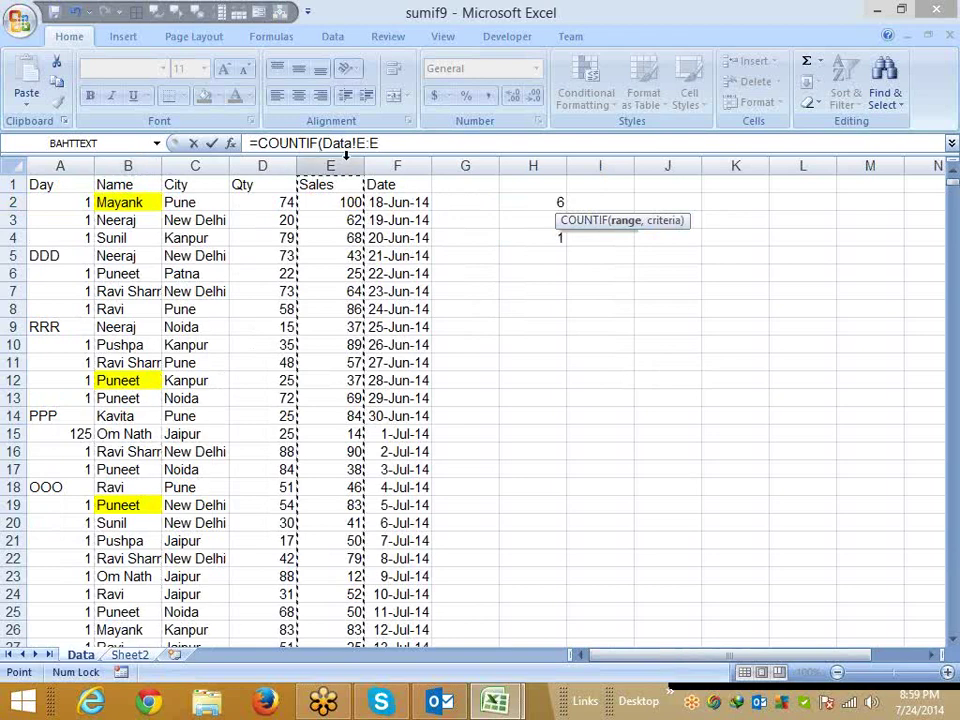
type(",")
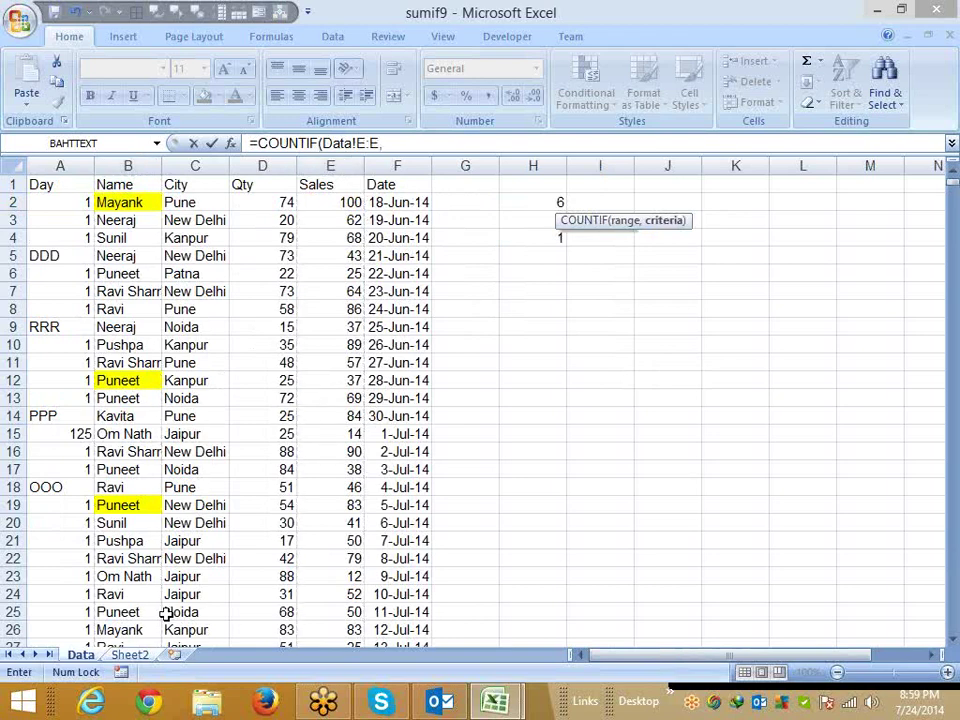
left_click(129, 654)
left_click(492, 204)
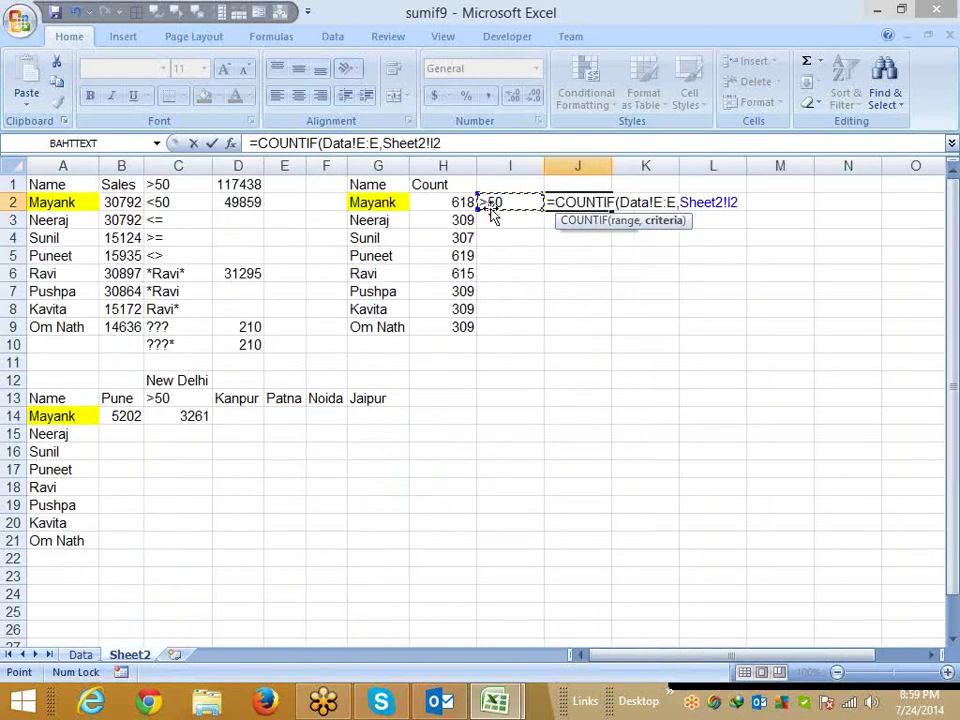
key("Return")
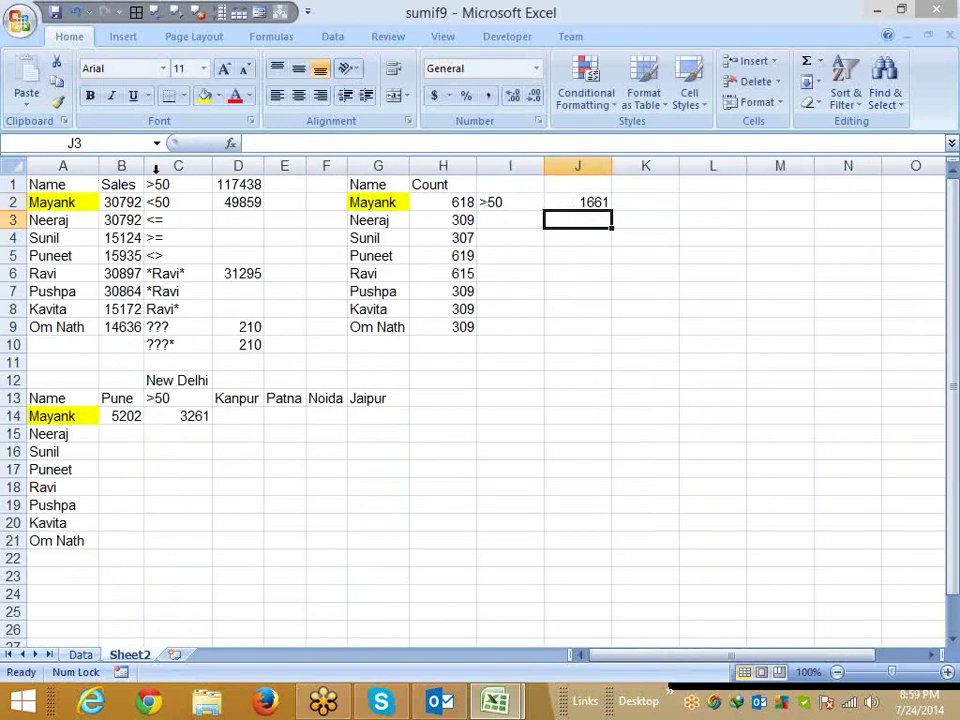
- Review the J2 COUNTIF formula, which returns 1661, against the column C criteria
left_click_drag(155, 184, 152, 350)
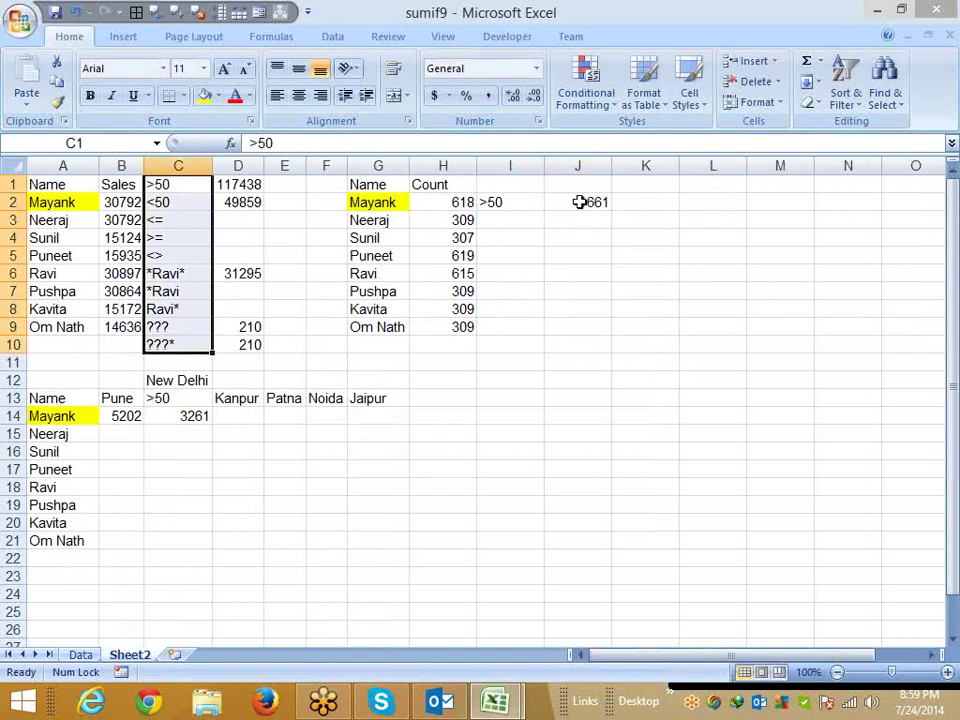
double_click(578, 202)
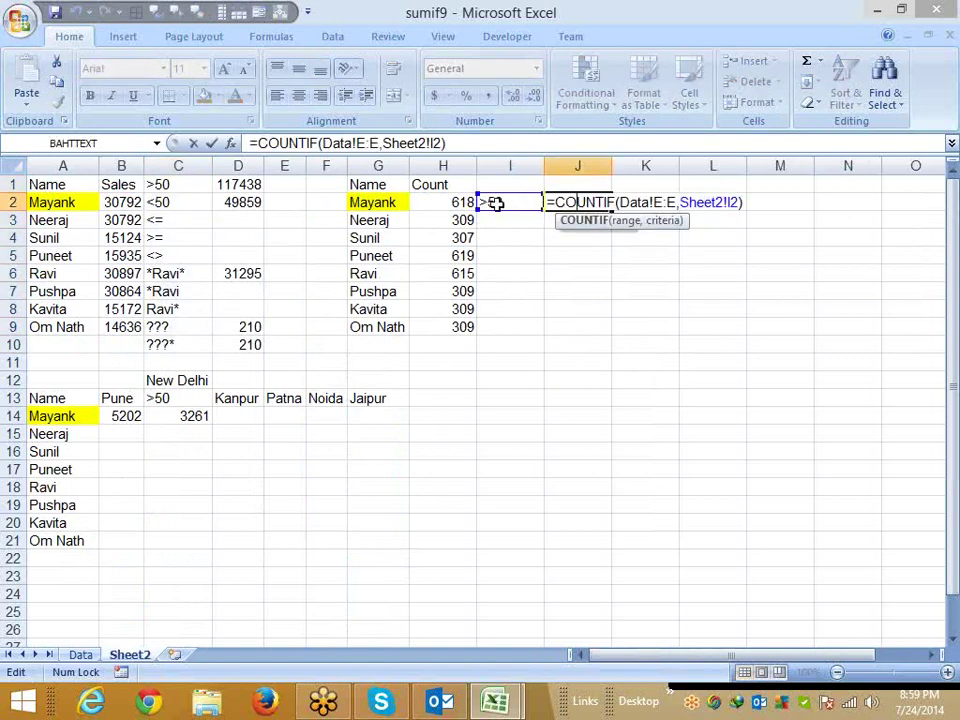
key("Escape")
mouse_move(155, 220)
left_mouse_down()
mouse_move(162, 343)
mouse_move(160, 184)
left_mouse_up()
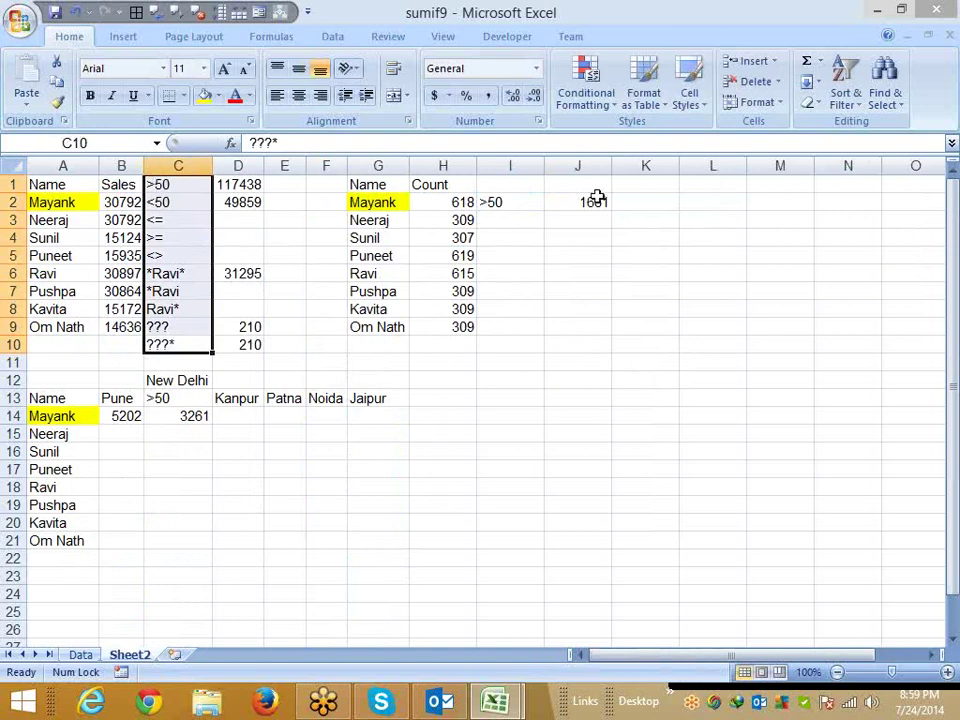
left_click(592, 200)
left_click(437, 143)
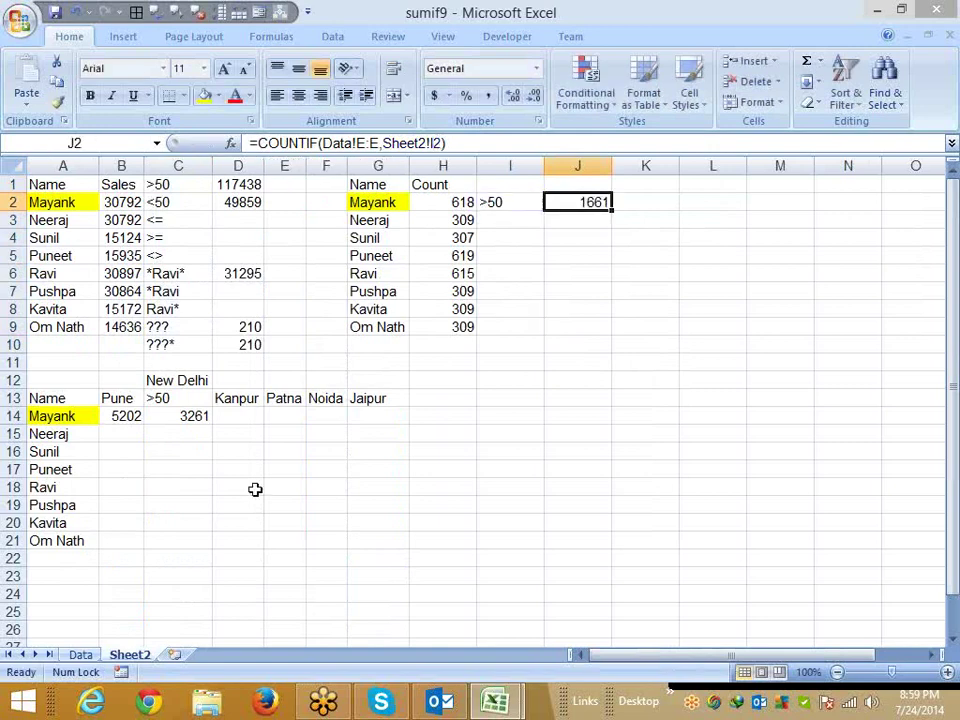
- Copy the Name/Mayank cells A13:A14 to H14:H15 and enter >50 in I15
left_click(58, 414)
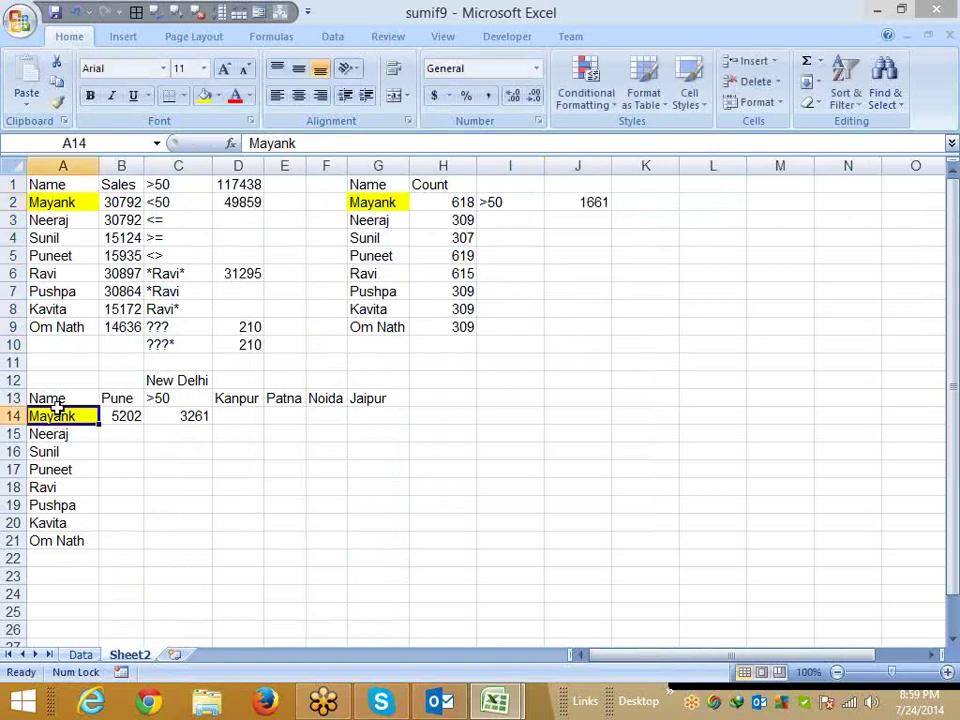
left_click_drag(58, 414, 62, 400)
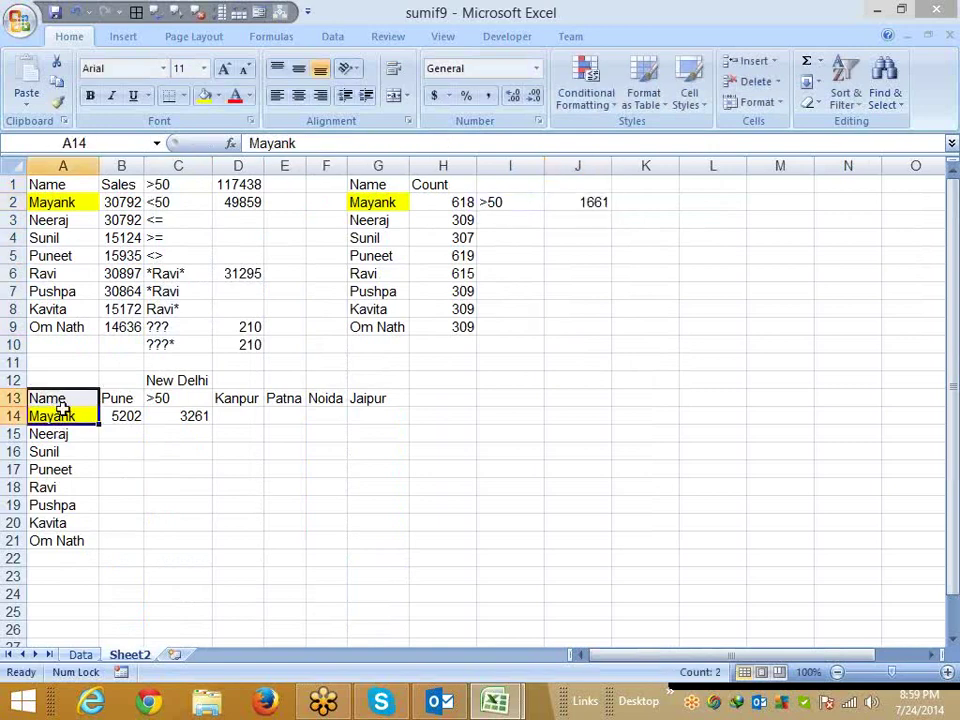
key("ctrl+c")
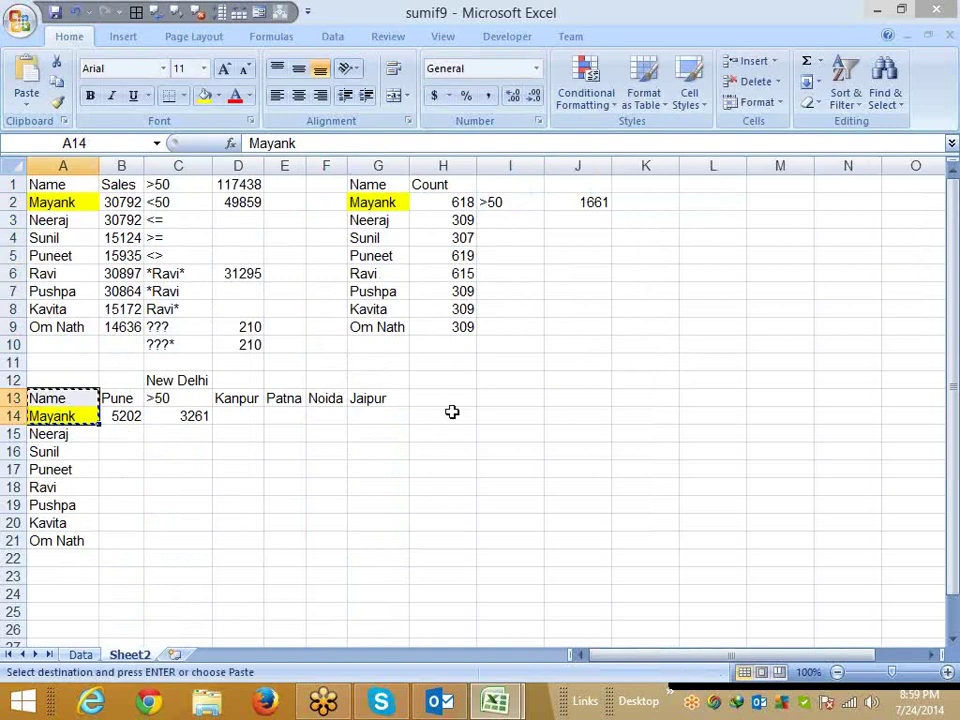
left_click(452, 412)
key("ctrl+v")
key("Escape")
left_click(513, 432)
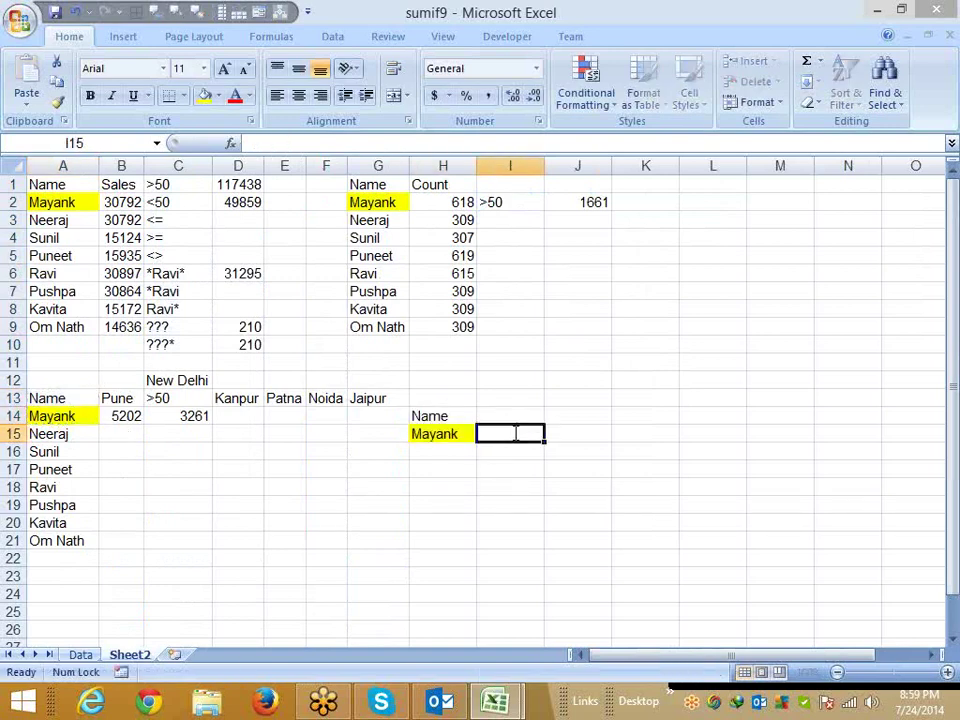
type(">50")
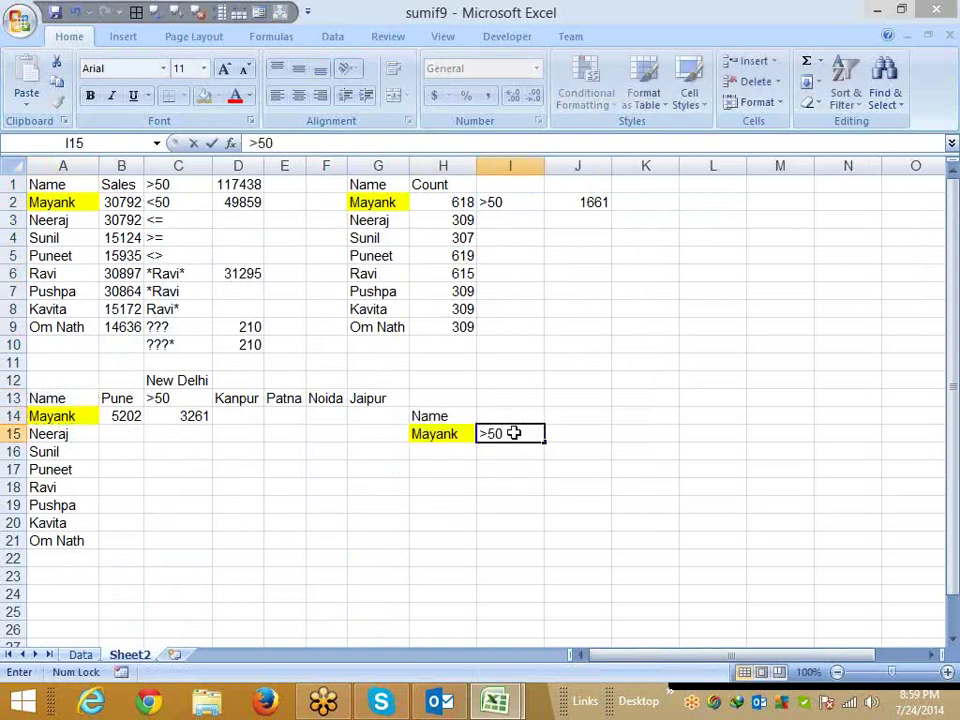
key("Tab")
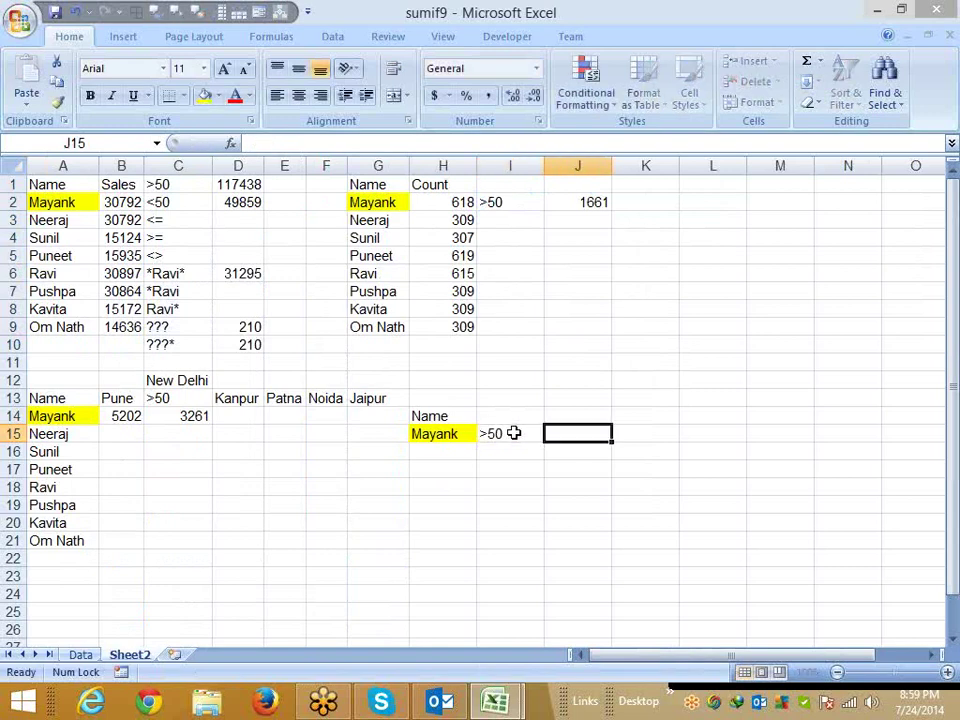
- Start a COUNTIFS in J15 with Data column B as range and H15 (Mayank) as criterion
type("=cou")
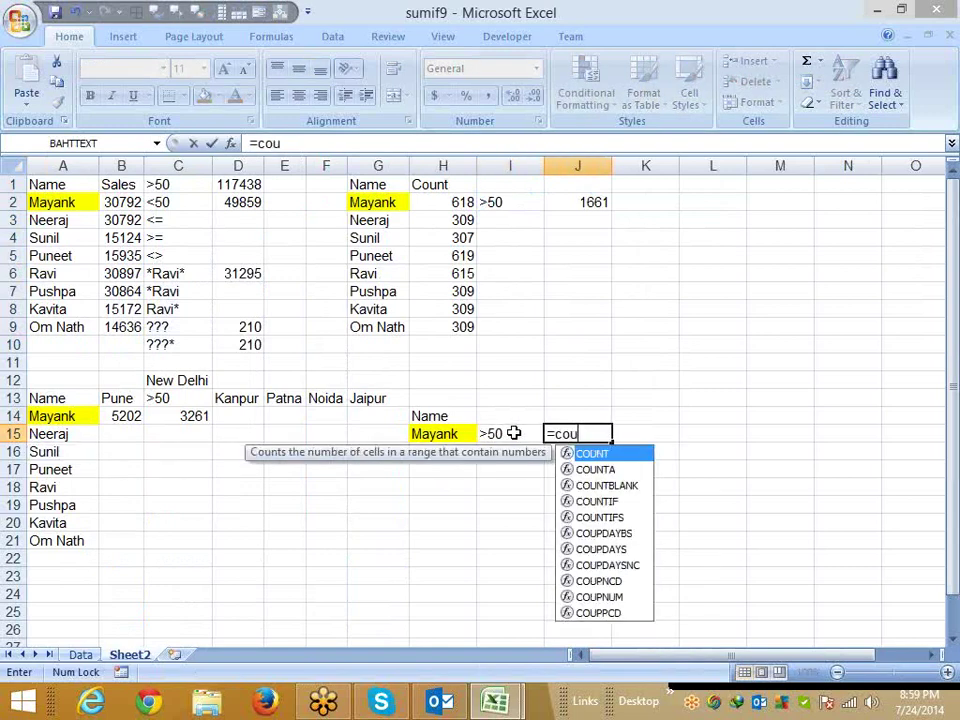
key("Down")
key("Down")
key("Down")
key("Tab")
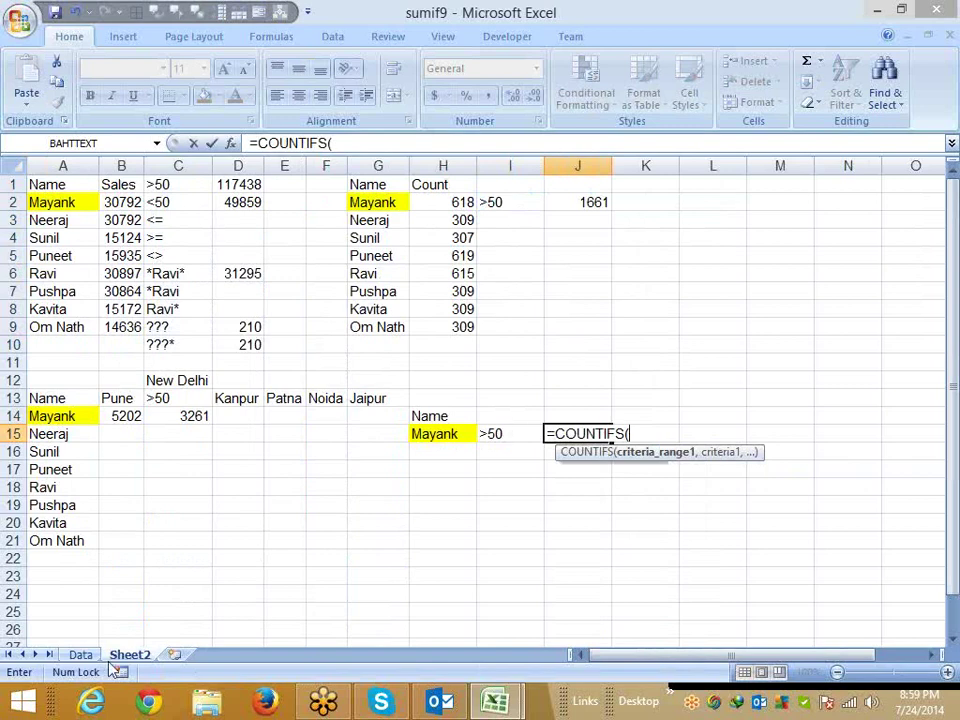
left_click(80, 654)
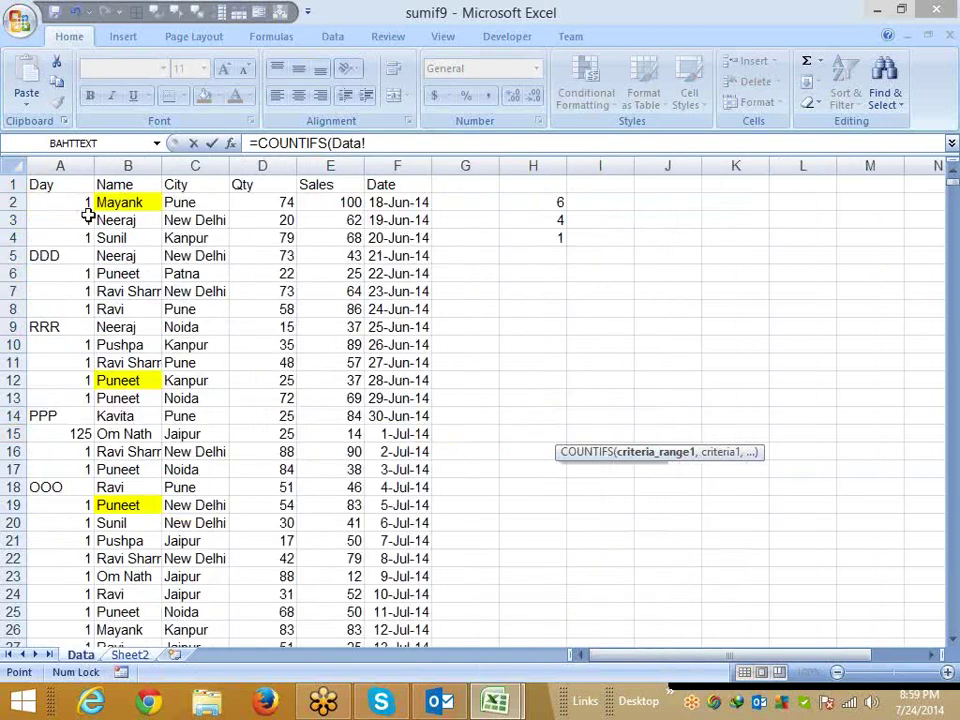
left_click(121, 165)
type(",")
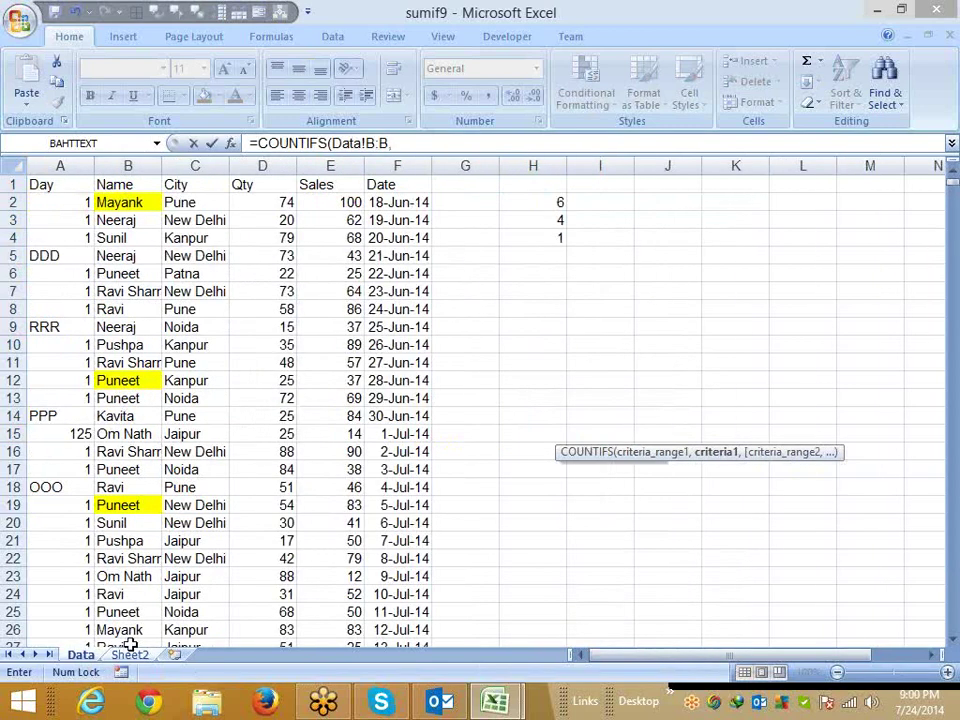
left_click(130, 654)
left_click(424, 431)
type(",")
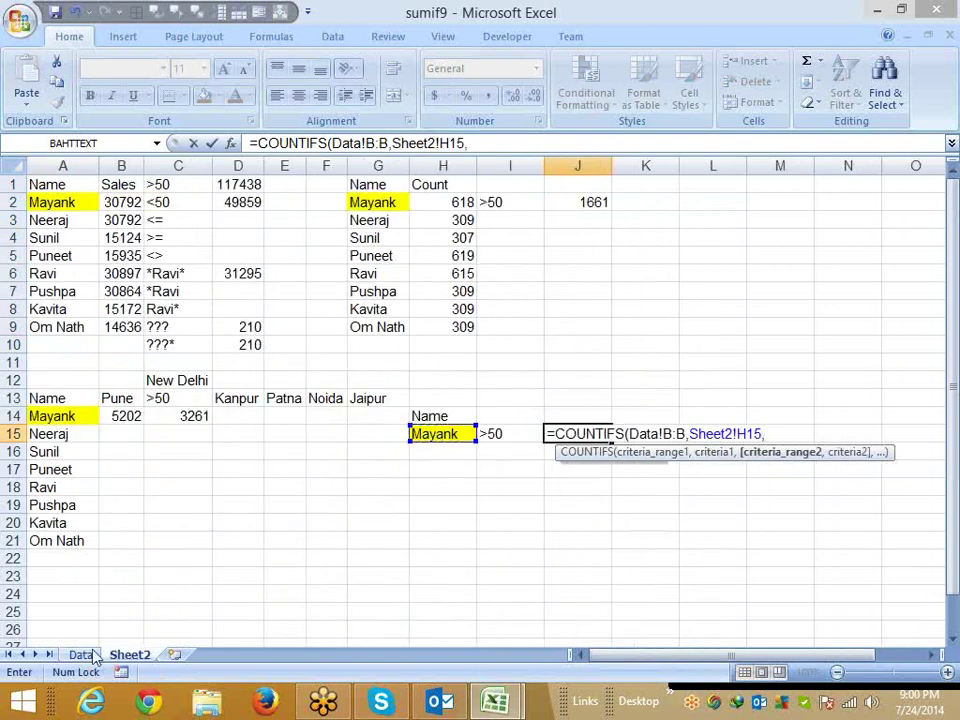
- Add Data column E with the >50 criterion in I15 to the COUNTIFS, returning 300
left_click(80, 654)
left_click(195, 165)
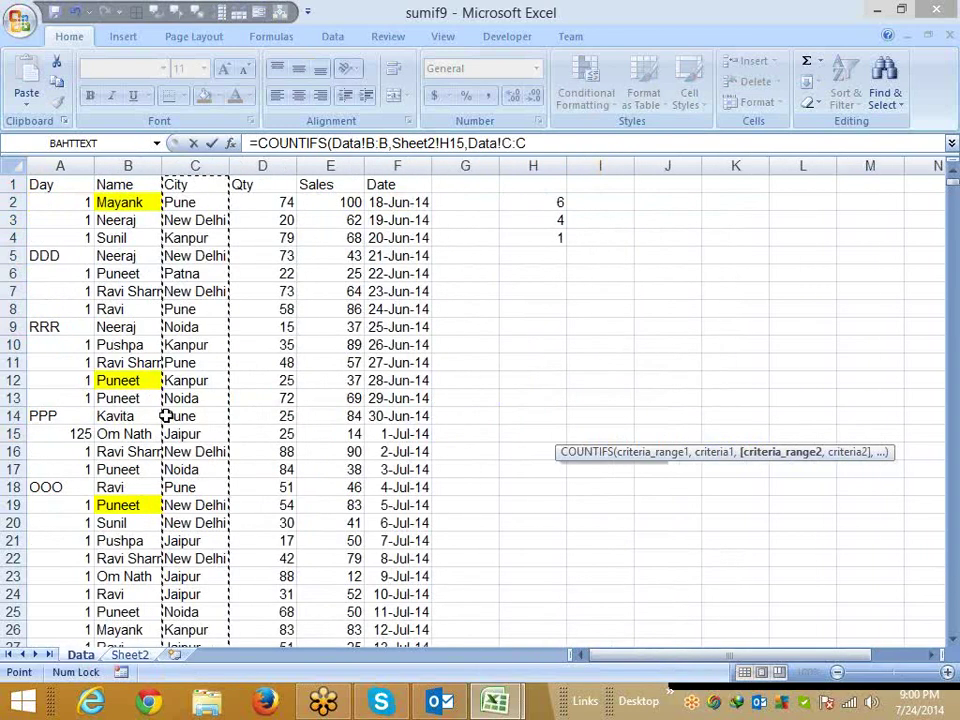
type(",")
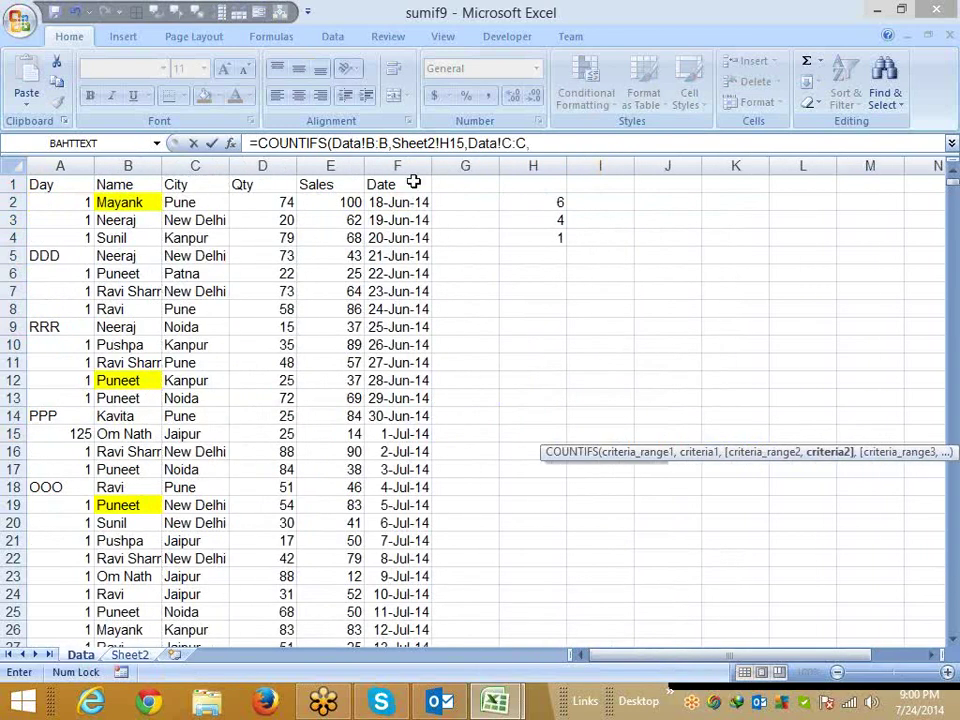
key("BackSpace")
key("BackSpace")
key("BackSpace")
key("BackSpace")
key("BackSpace")
key("BackSpace")
key("BackSpace")
key("BackSpace")
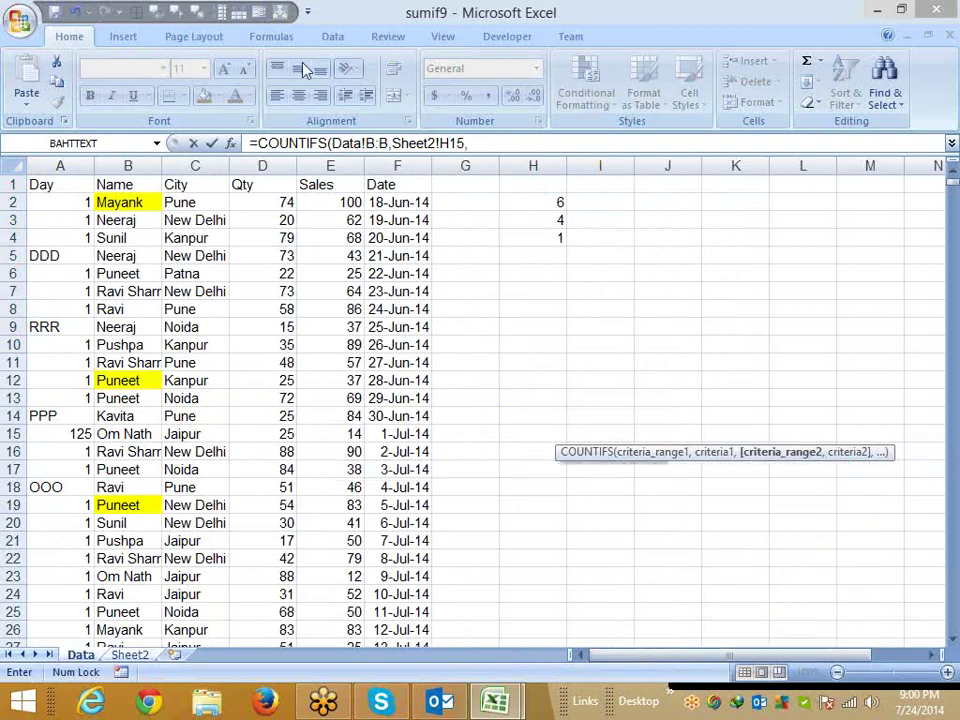
left_click(326, 165)
type(",")
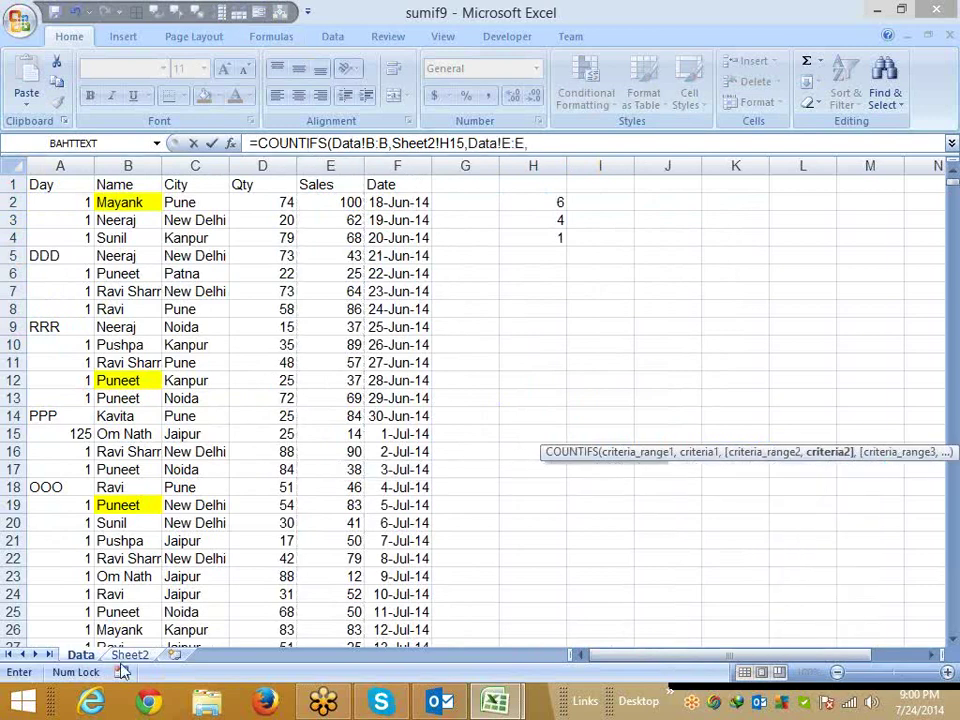
left_click(129, 655)
left_click(470, 433)
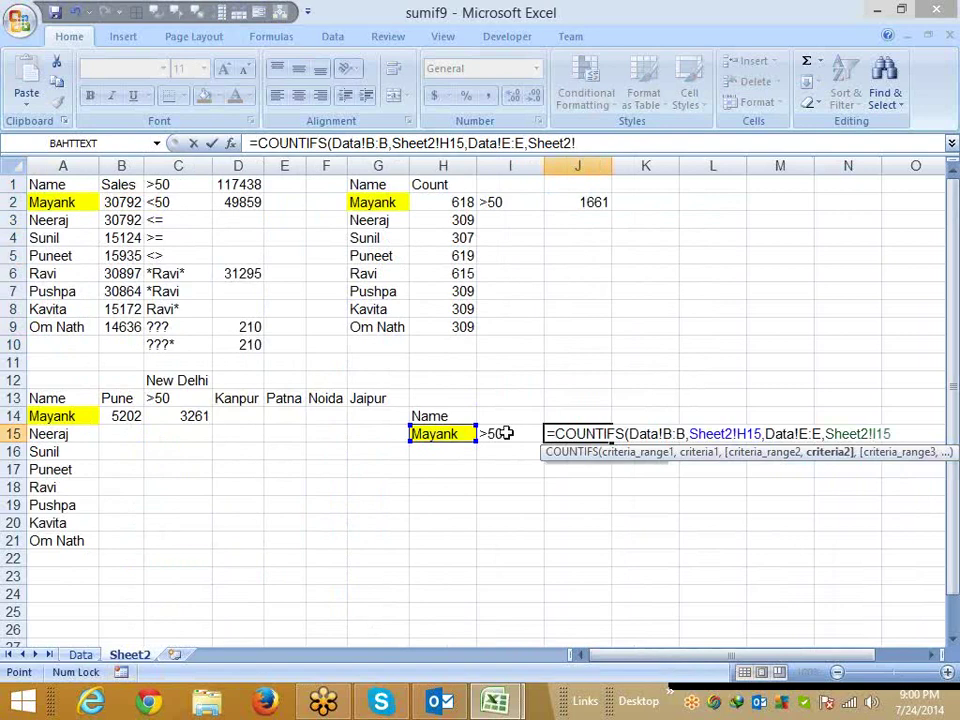
key("Return")
left_click(575, 438)
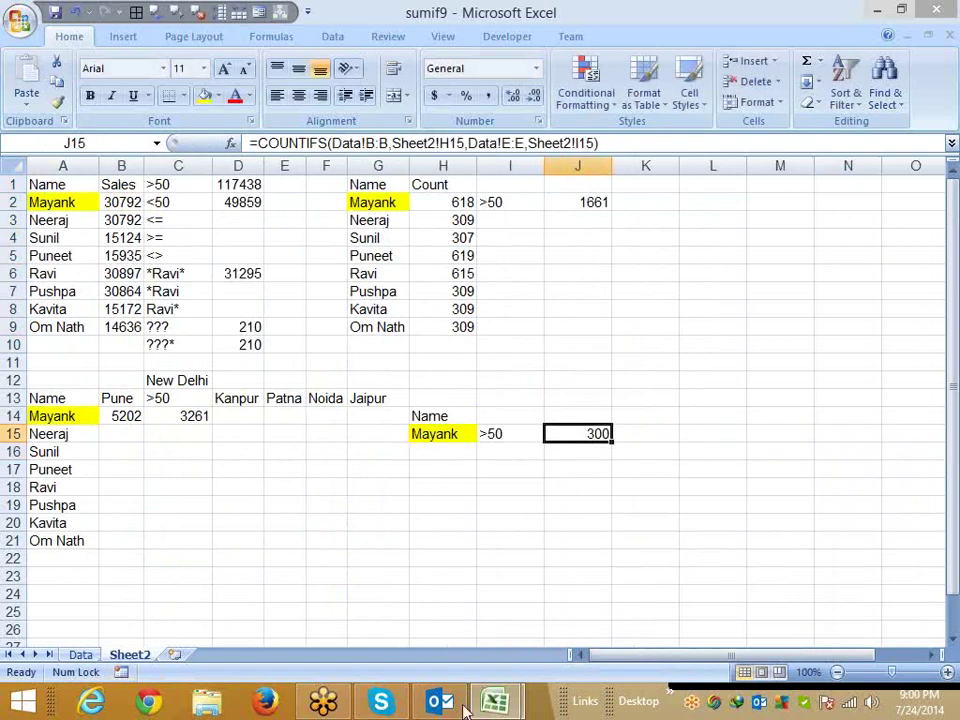
mouse_move(463, 708)
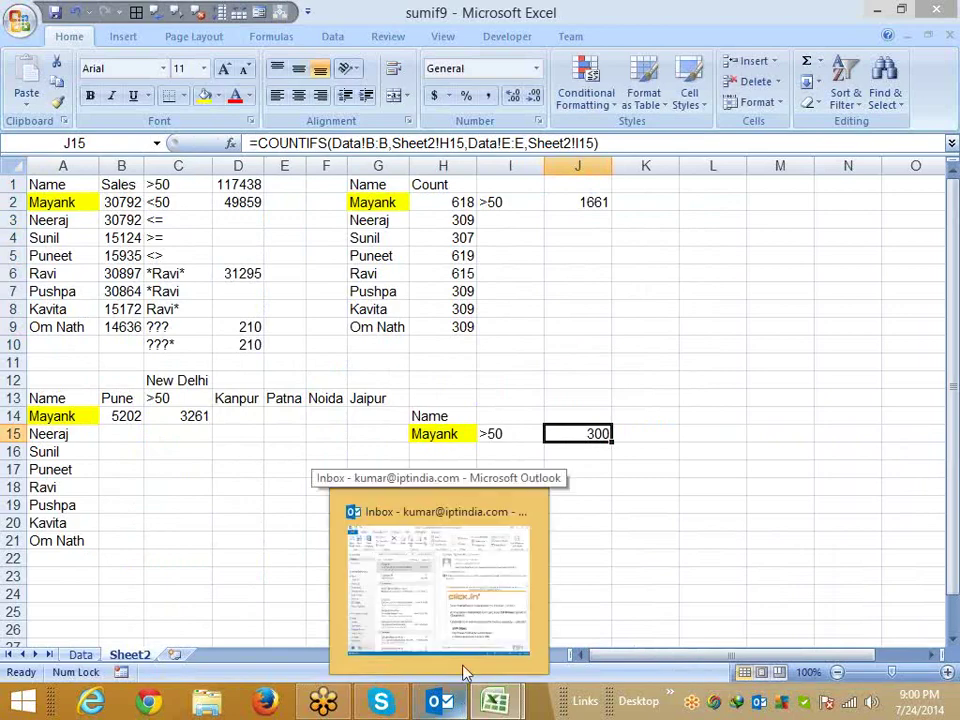
mouse_move(461, 671)
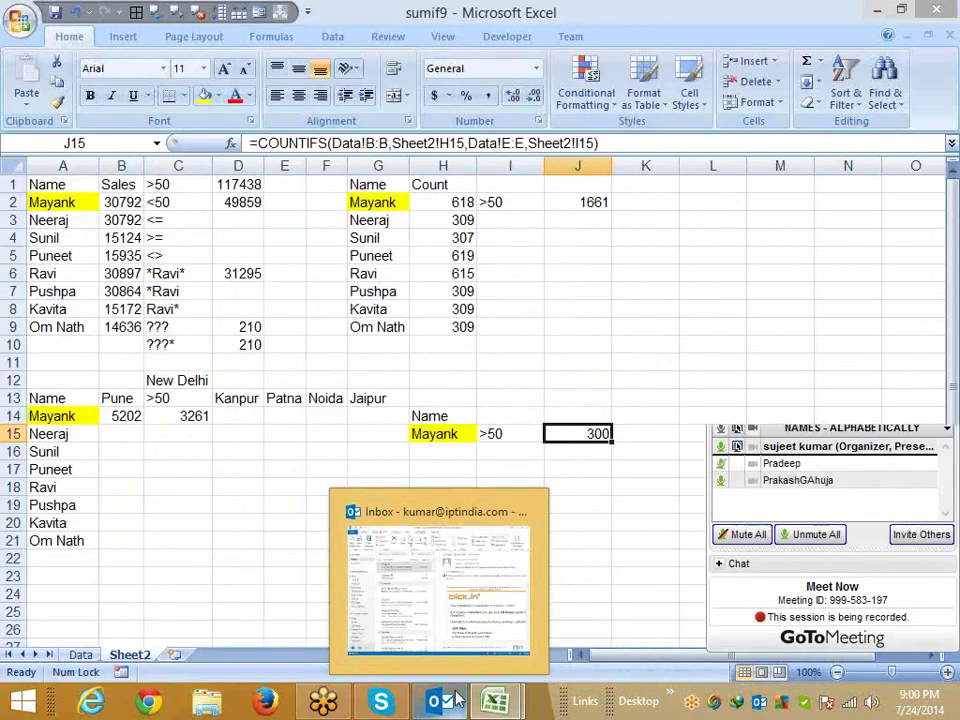
left_click(440, 700)
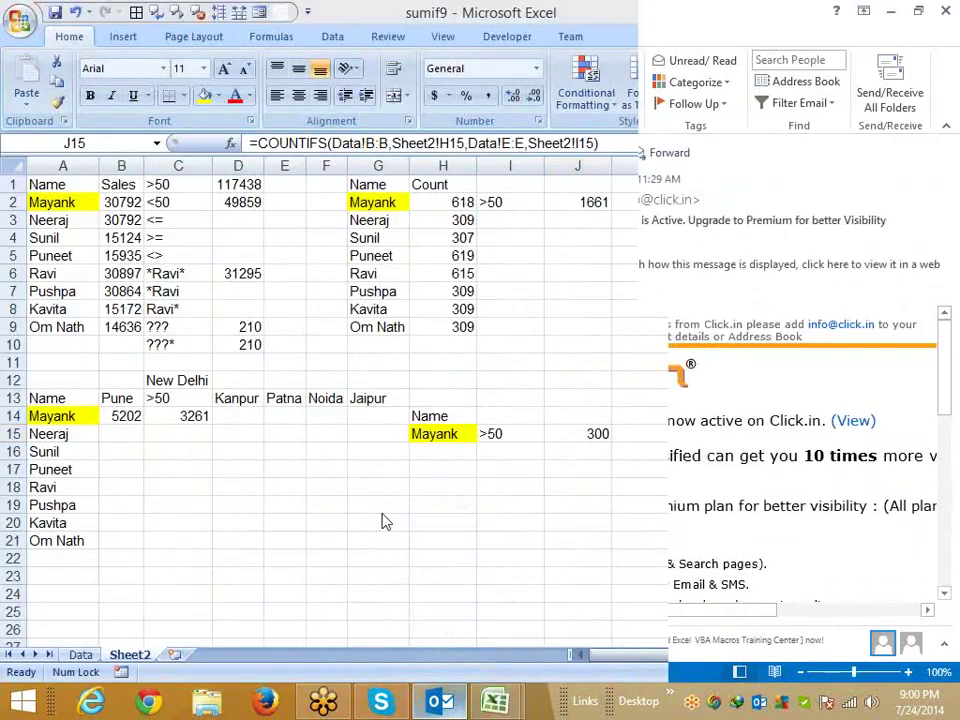
mouse_move(495, 702)
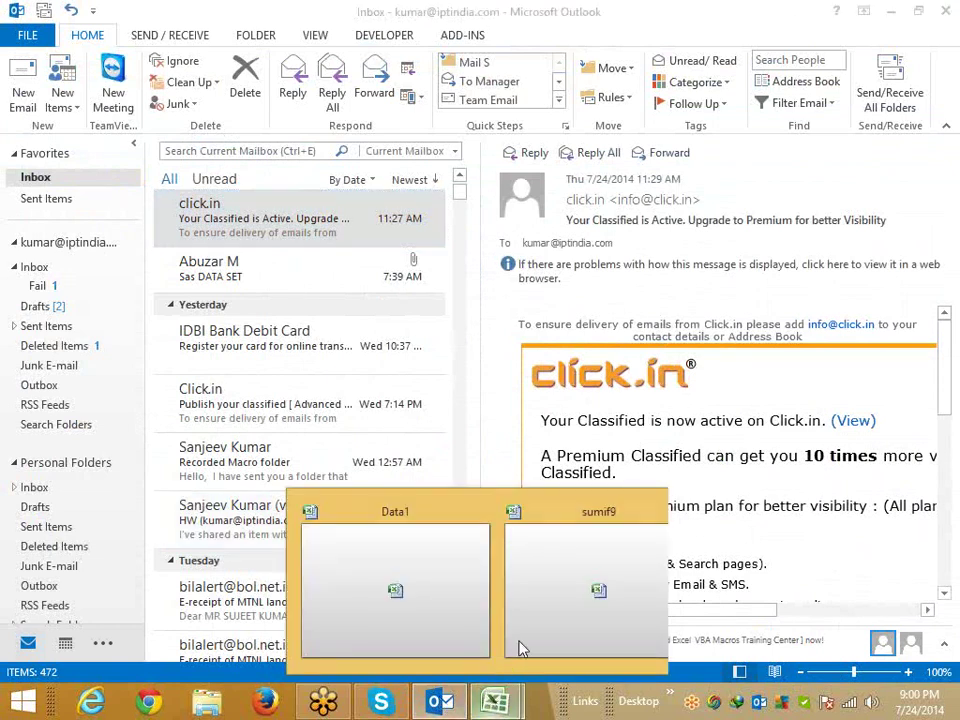
left_click(521, 639)
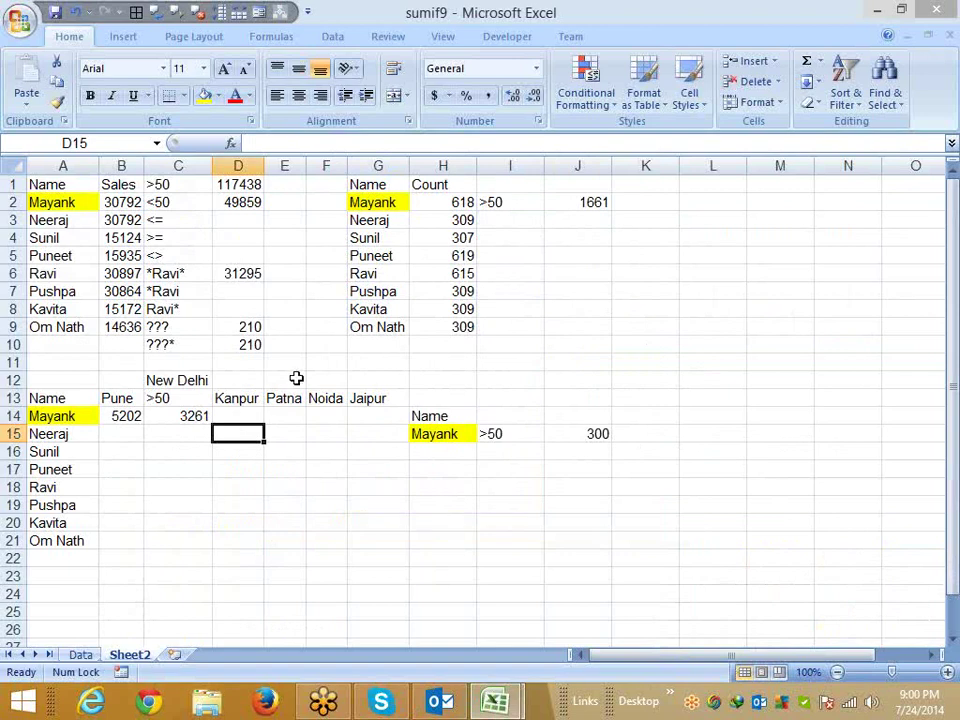
left_click(118, 199)
left_click(131, 415)
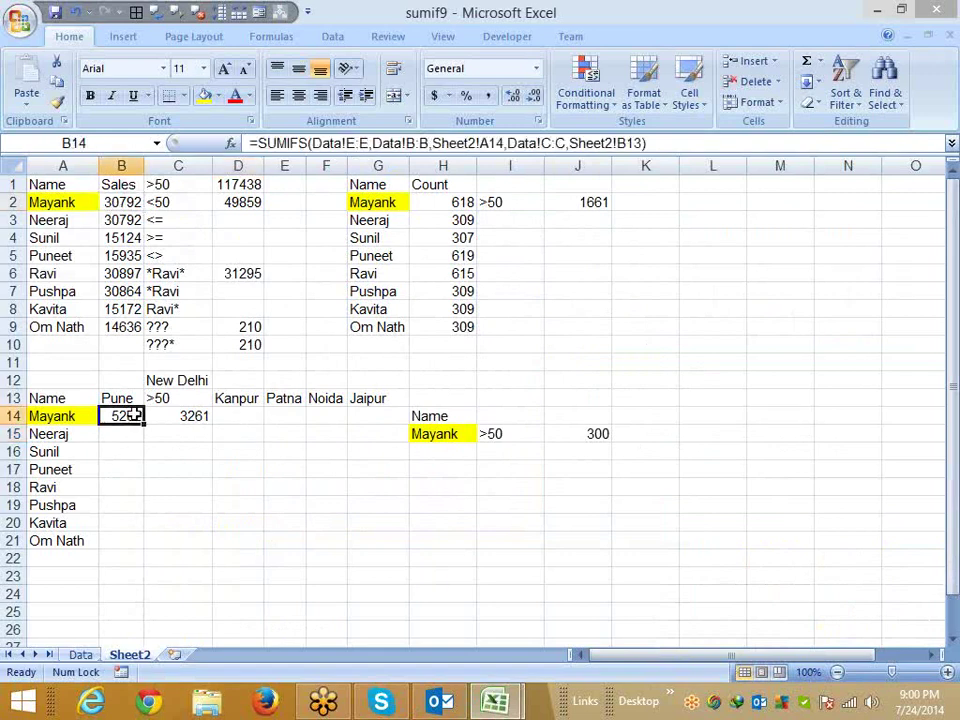
left_click(121, 202)
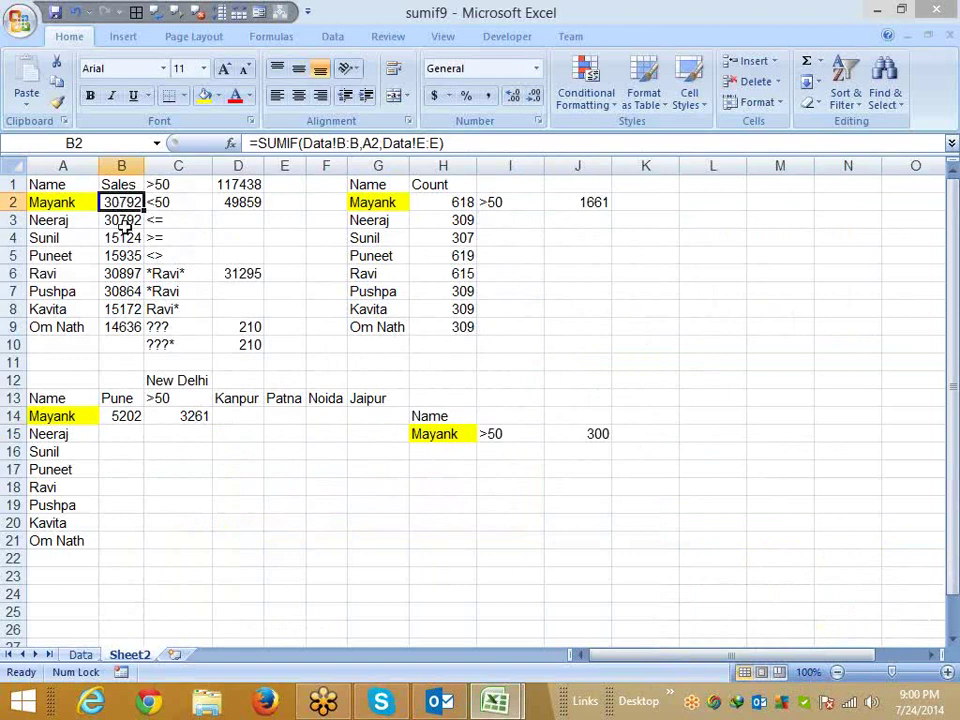
left_click(131, 417)
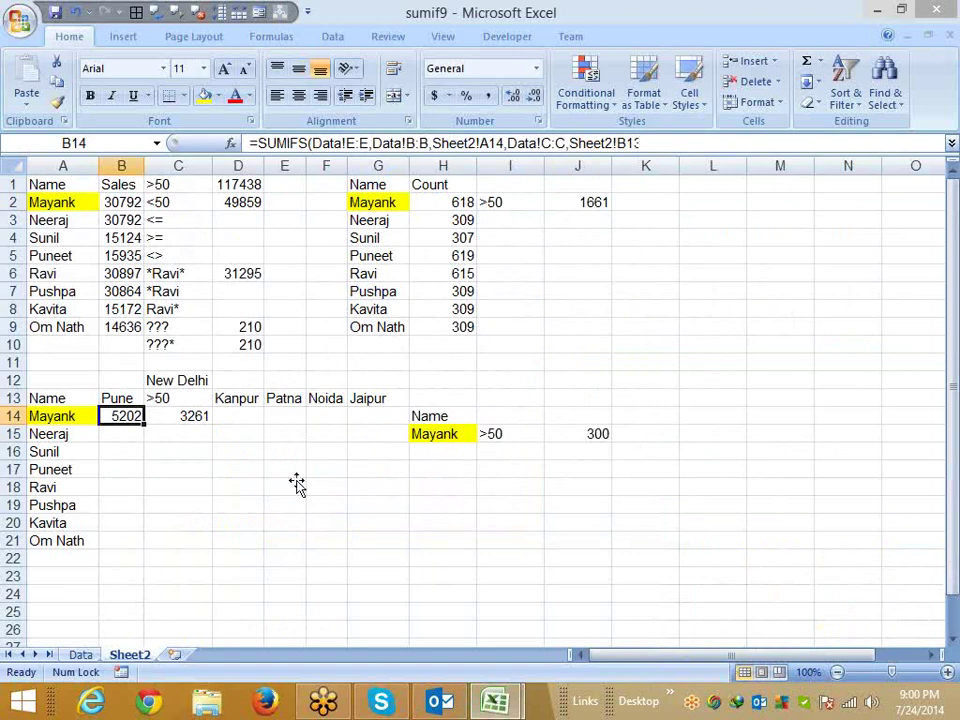
left_click(292, 486)
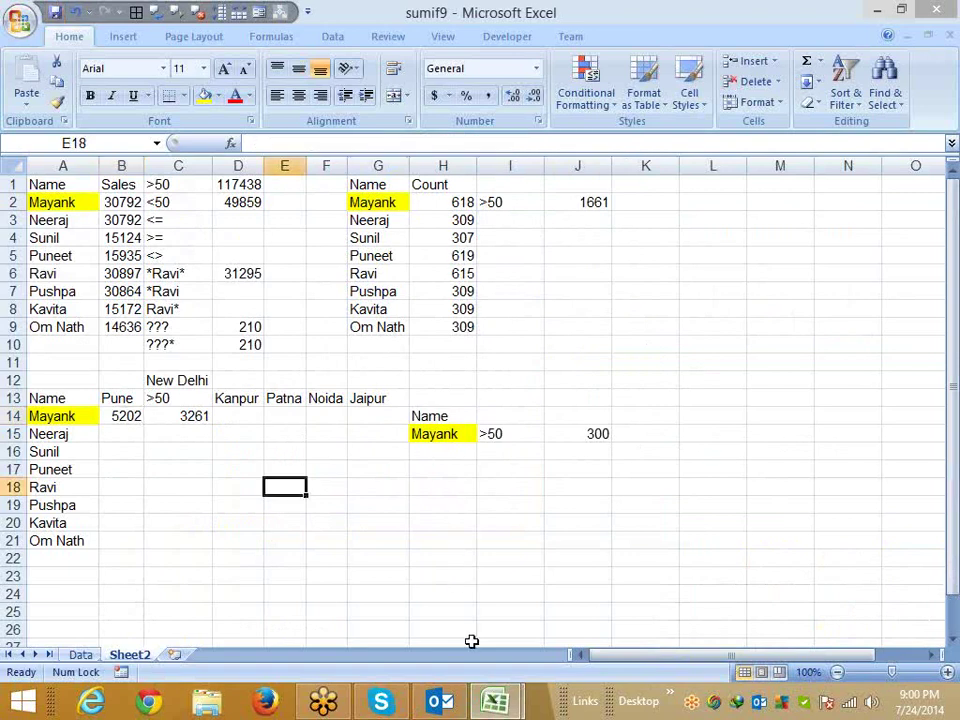
mouse_move(455, 707)
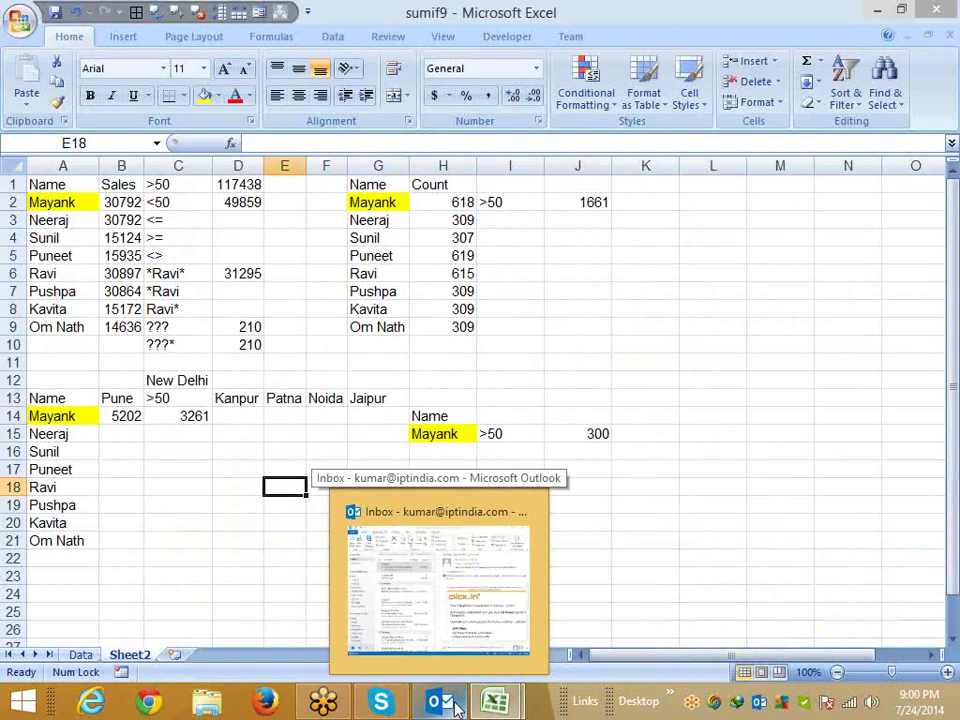
- Reply to the File message in Outlook's Sent Items, adding a second recipient's e-mail address
left_click(455, 707)
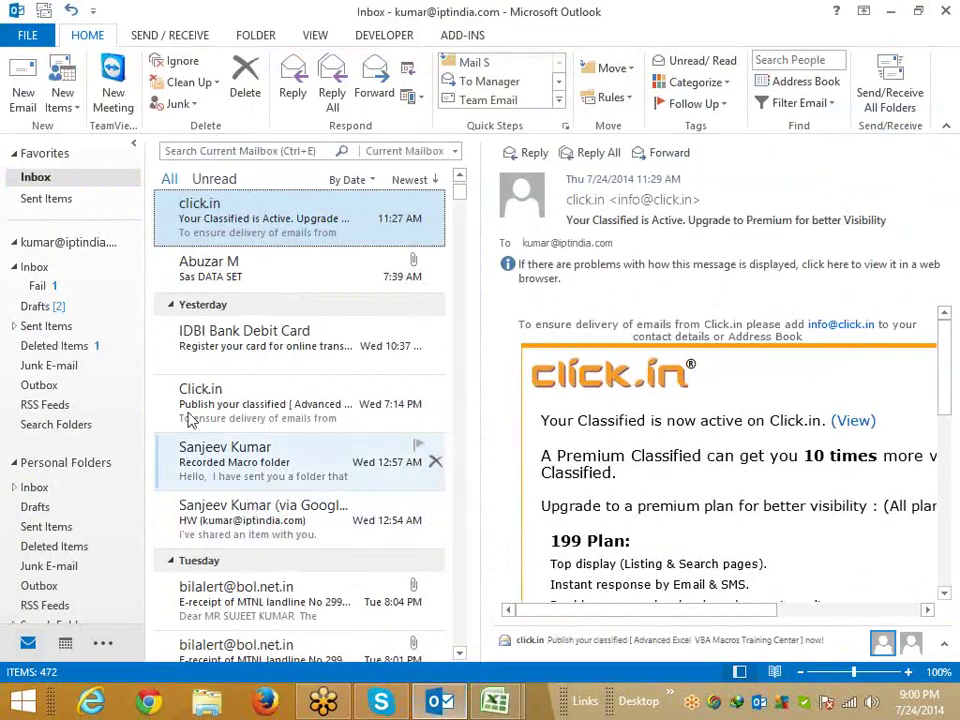
left_click(55, 336)
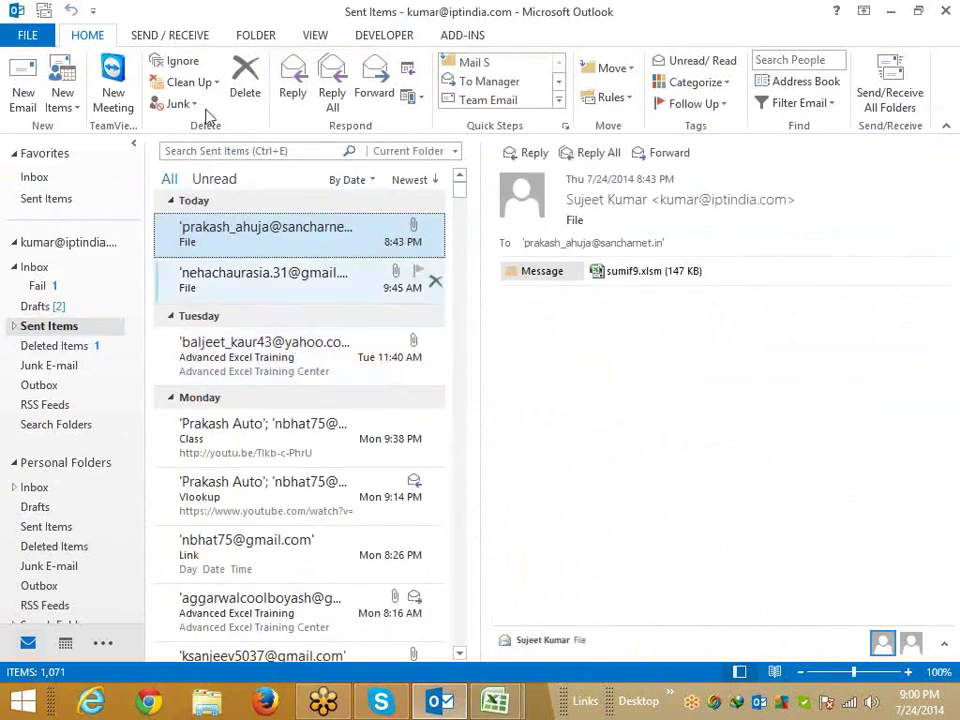
left_click(314, 100)
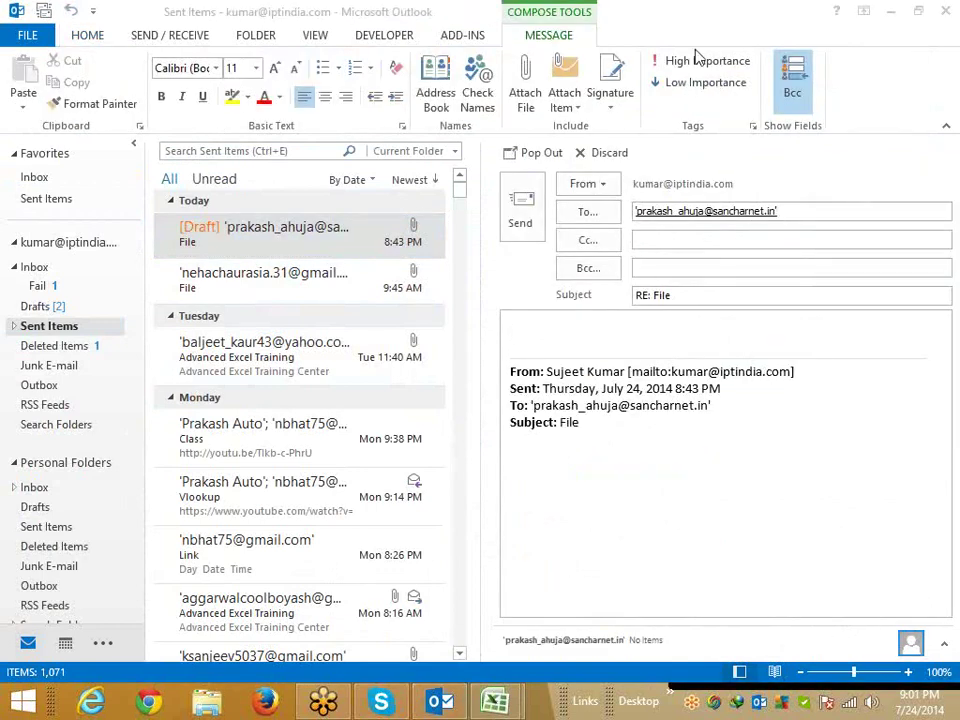
left_click(786, 212)
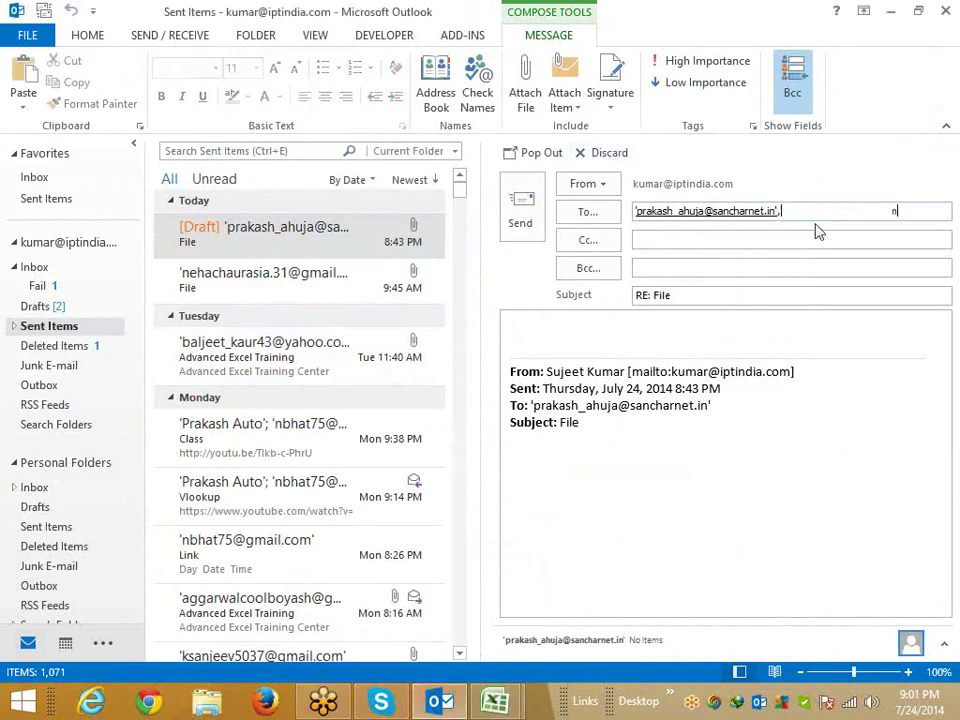
left_click(522, 90)
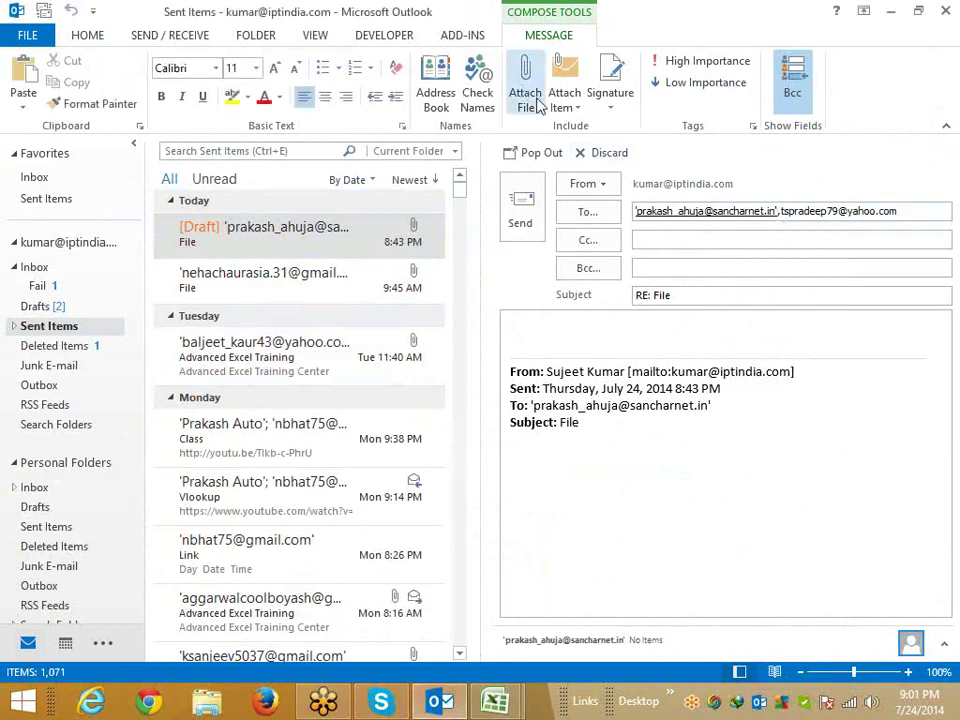
- Close the sumif9 workbook in Excel and minimize the Data1 workbook
mouse_move(493, 706)
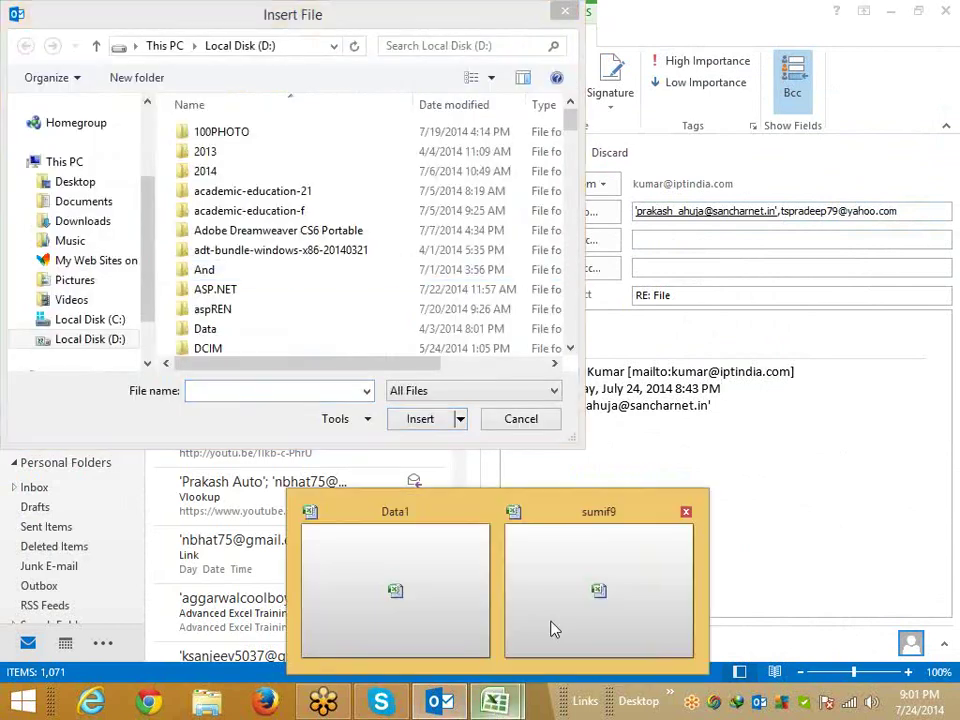
left_click(553, 628)
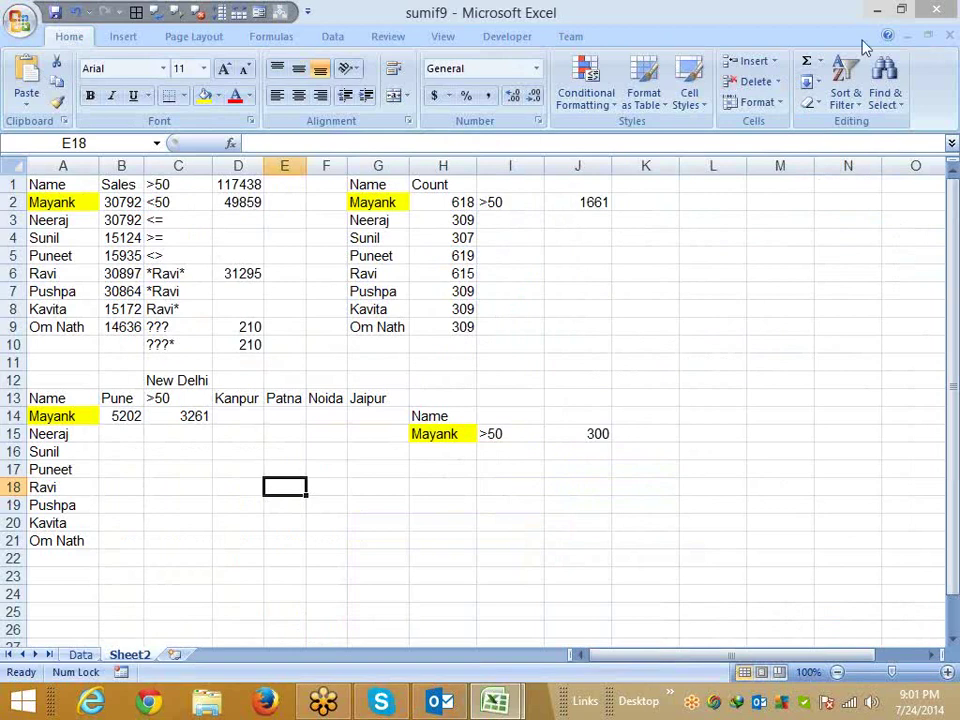
left_click(75, 652)
left_click(244, 380)
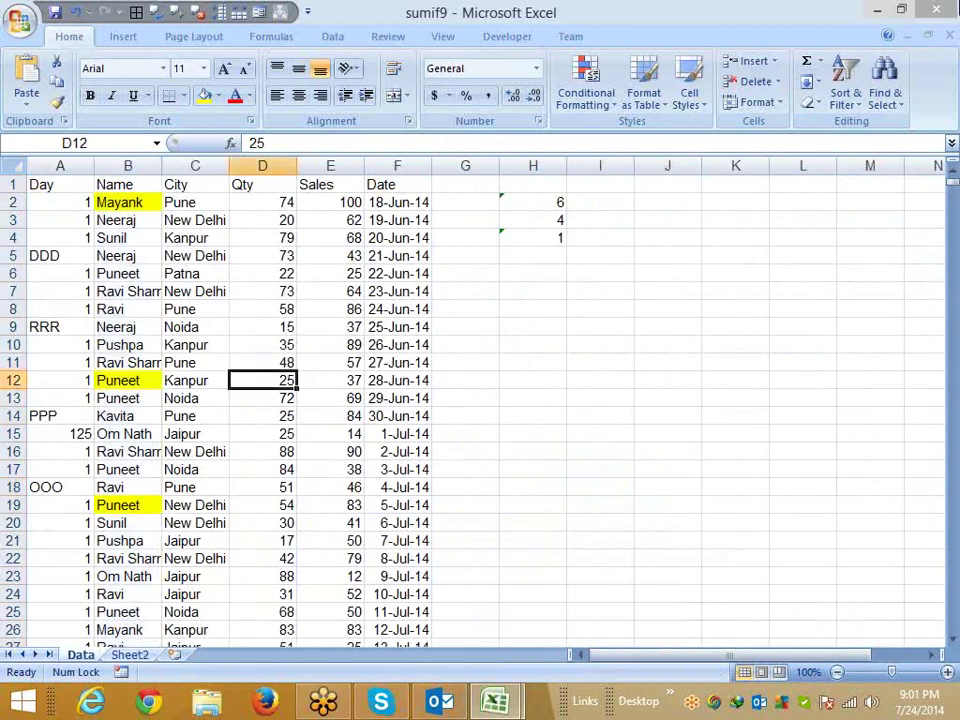
left_click(955, 8)
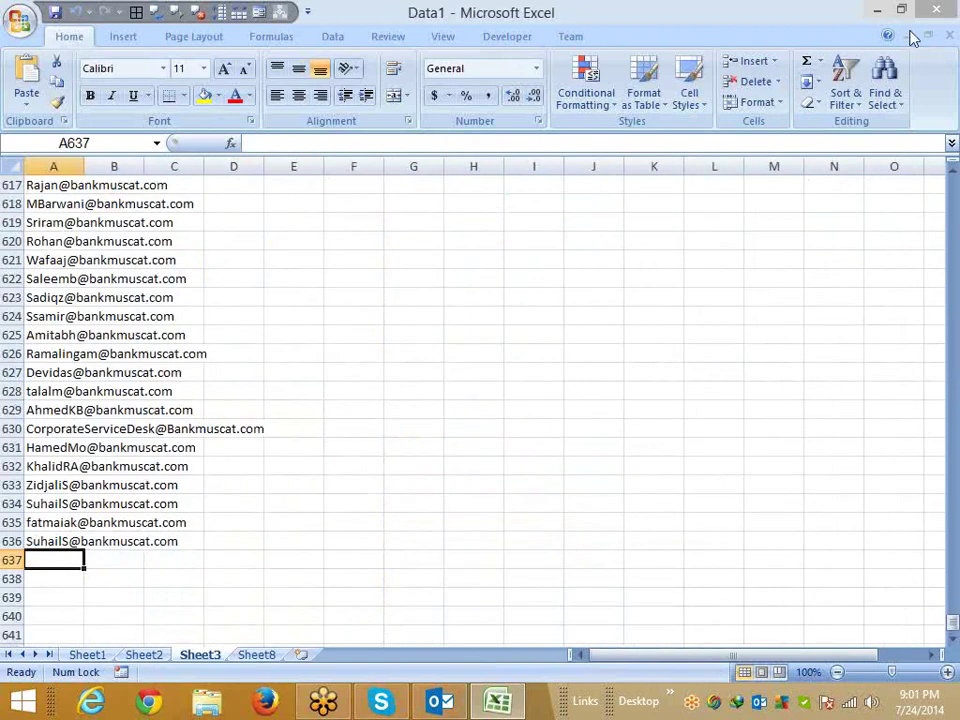
left_click(910, 35)
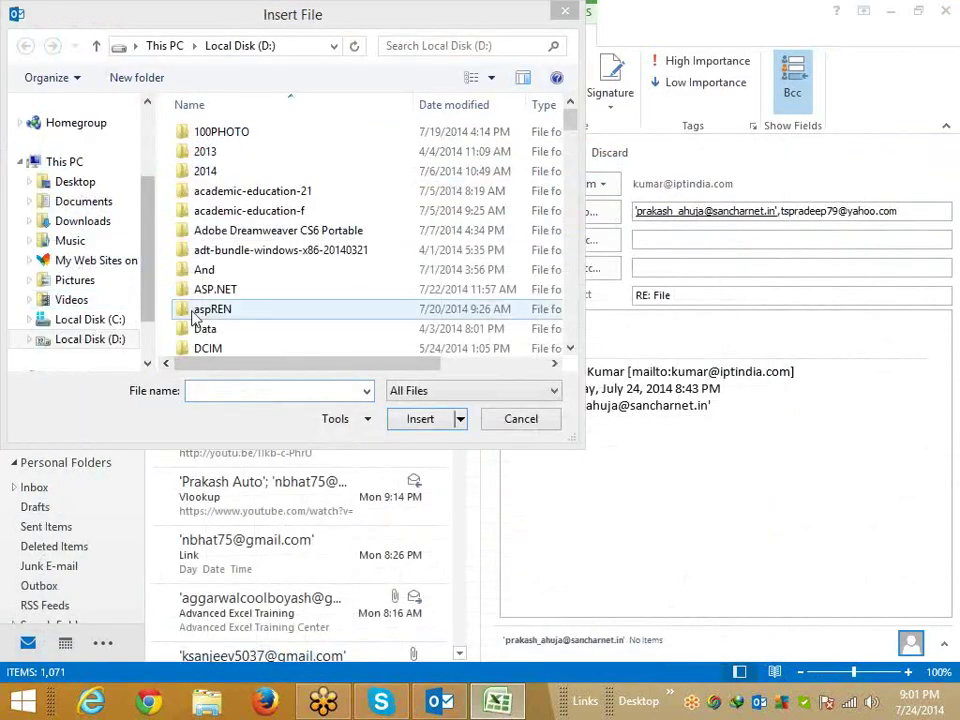
- Attach sumif9.xlsm from drive D: to the reply and send it
scroll(197, 316, "down", 4)
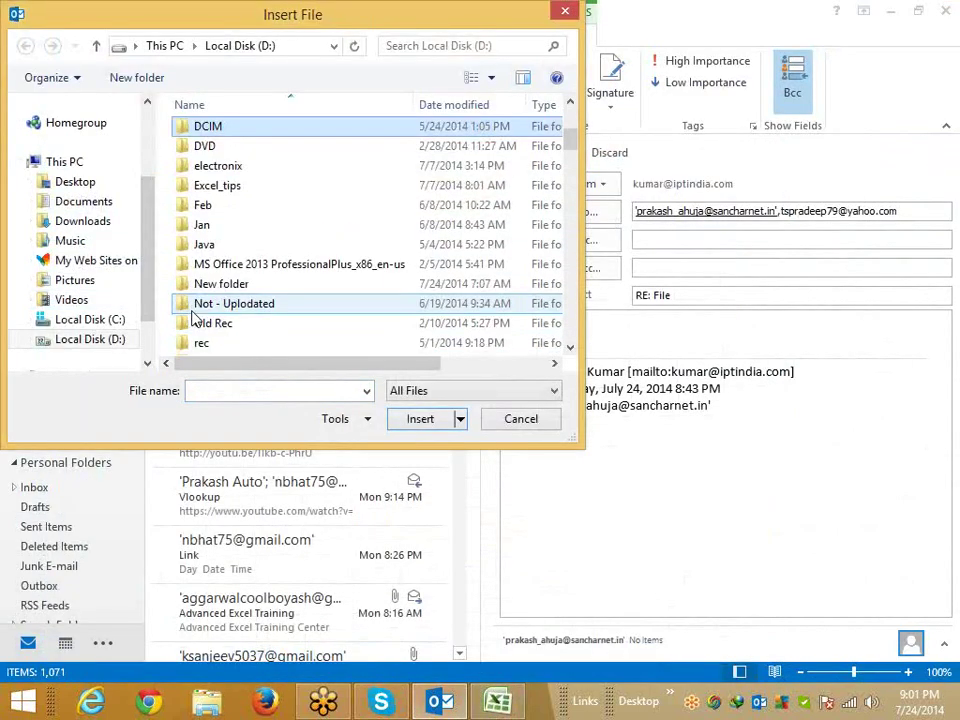
type("ashboard")
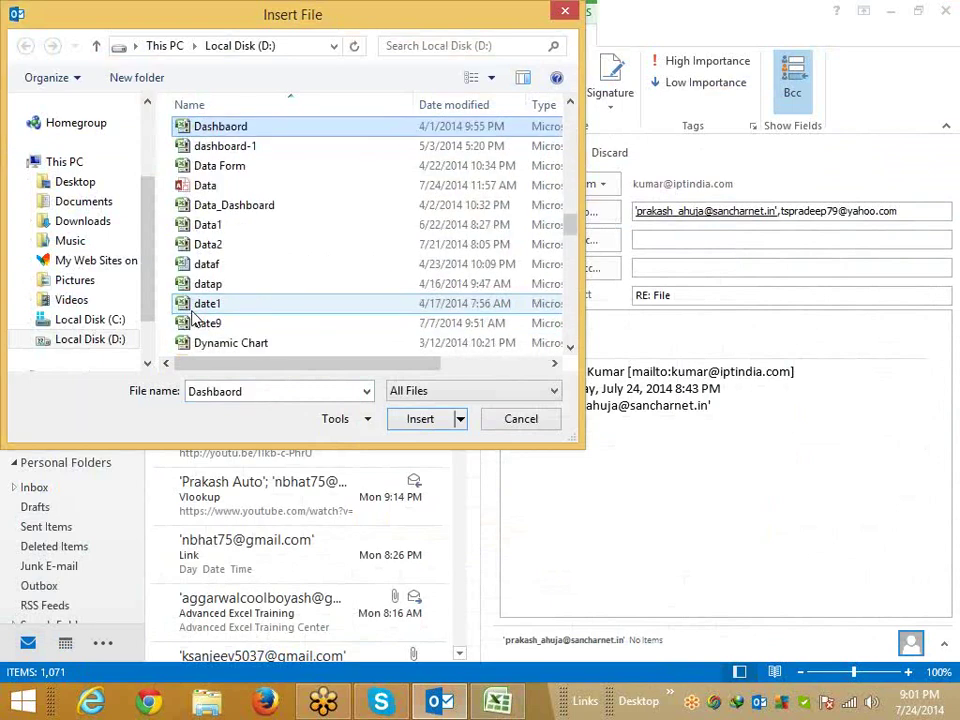
type("send")
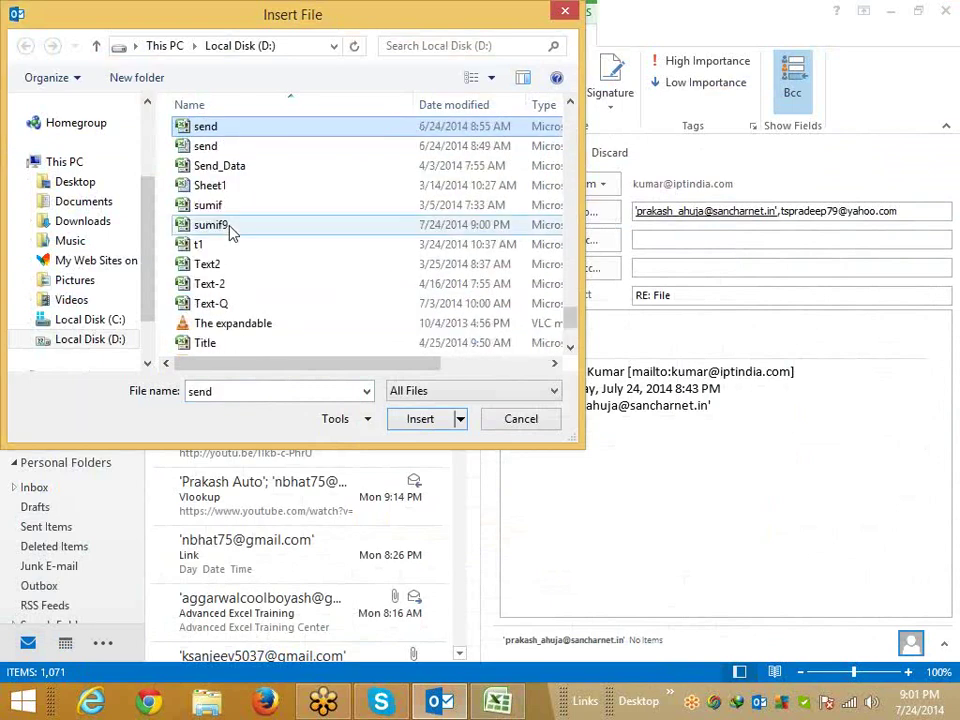
double_click(228, 226)
left_click(537, 216)
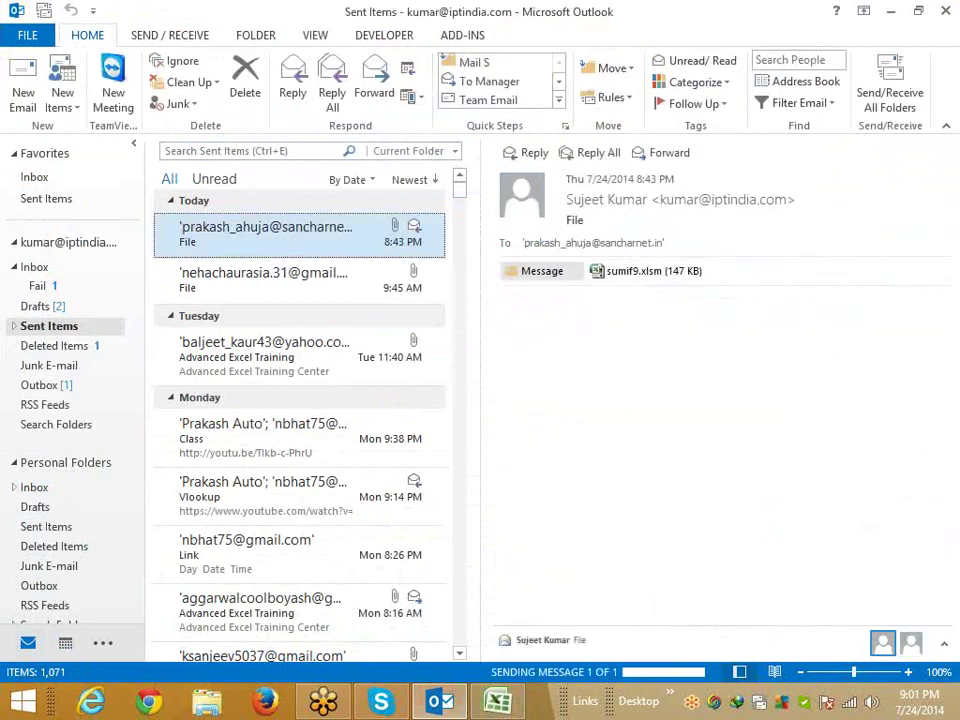
- Copy the YouTube class link from a contact's Skype chat, then return to Outlook
left_click(440, 703)
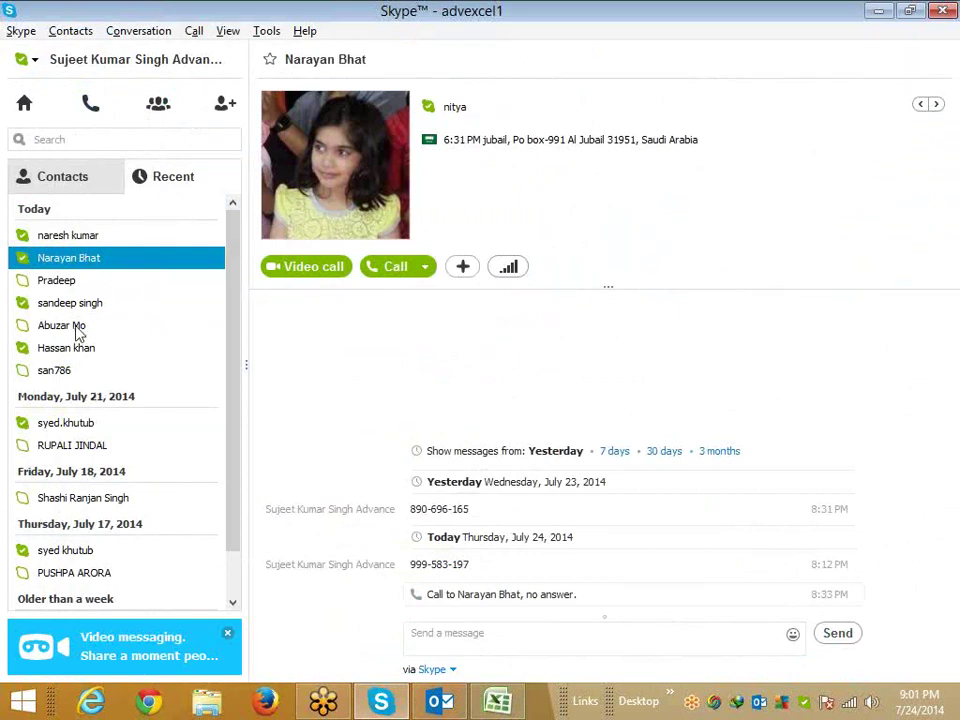
left_click(54, 280)
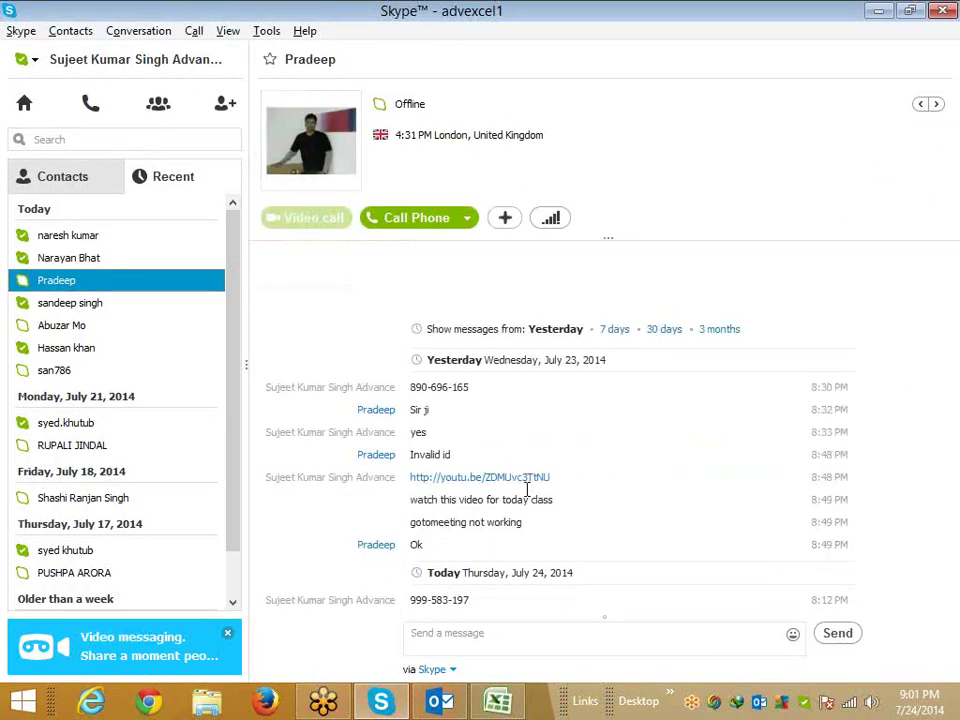
left_click_drag(527, 488, 409, 493)
key("ctrl+c")
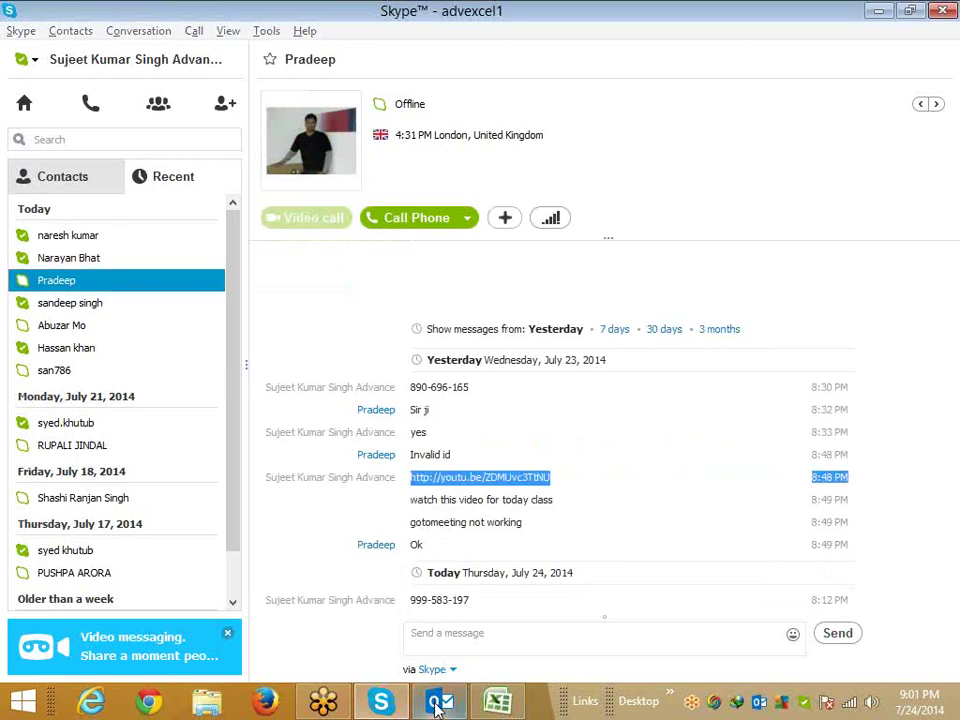
left_click(435, 706)
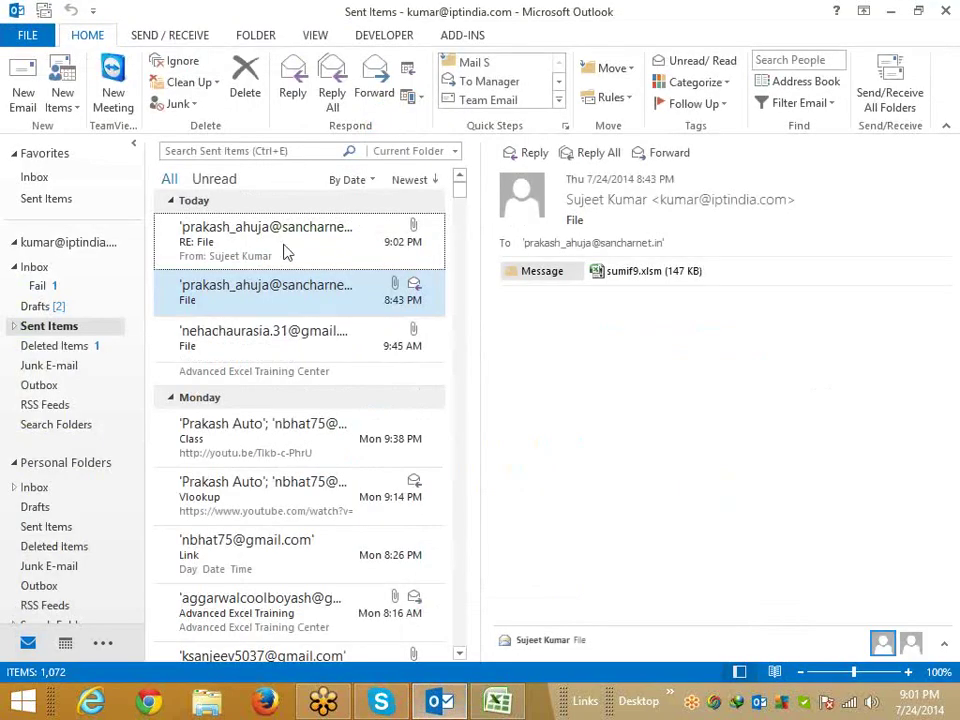
- Reply all to the File message with the YouTube link pasted in the body, starting a new subject
left_click(336, 102)
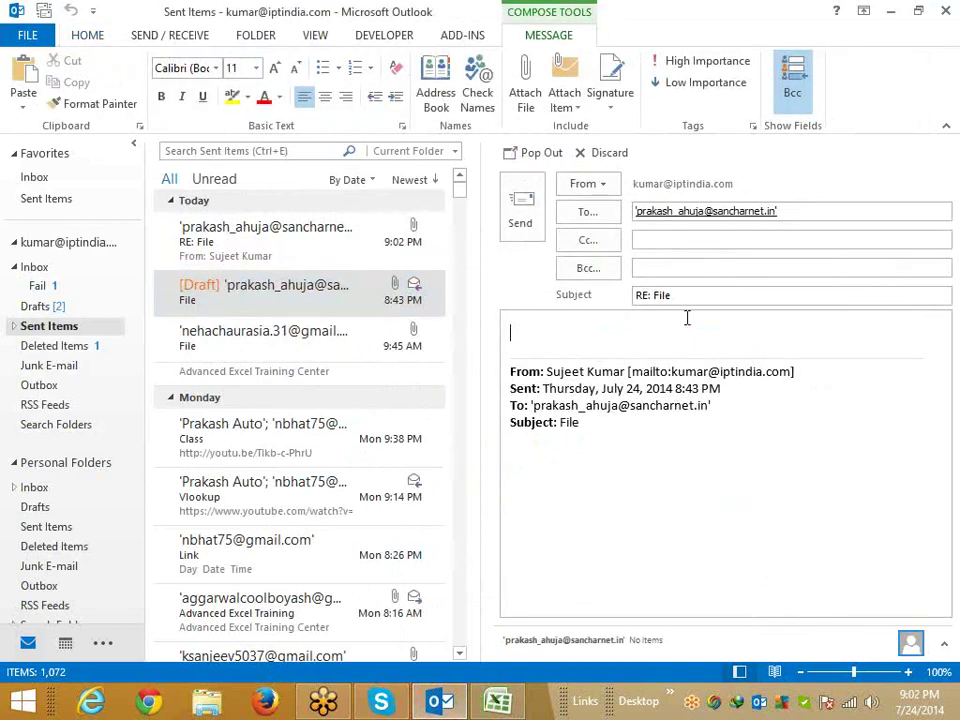
key("ctrl+v")
left_click(562, 295)
type("L")
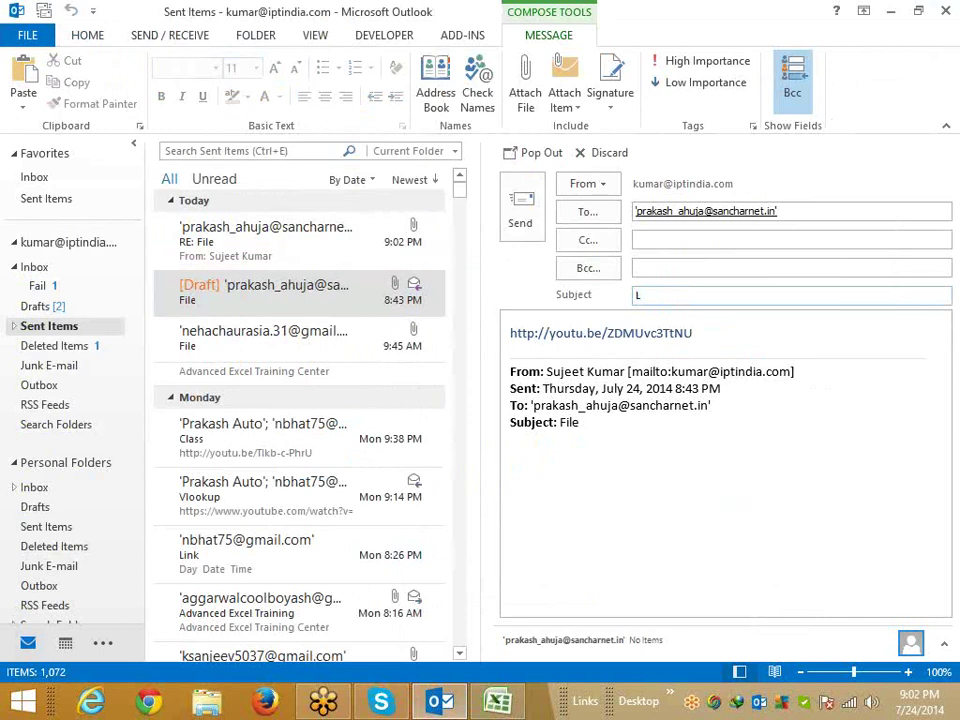
key("BackSpace")
type("V")
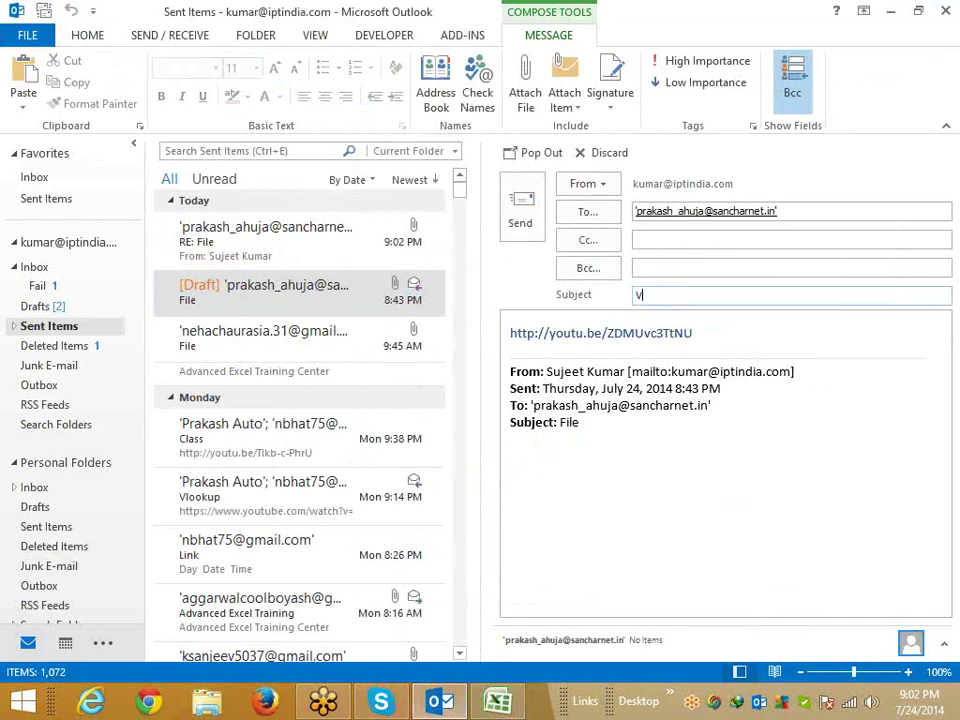